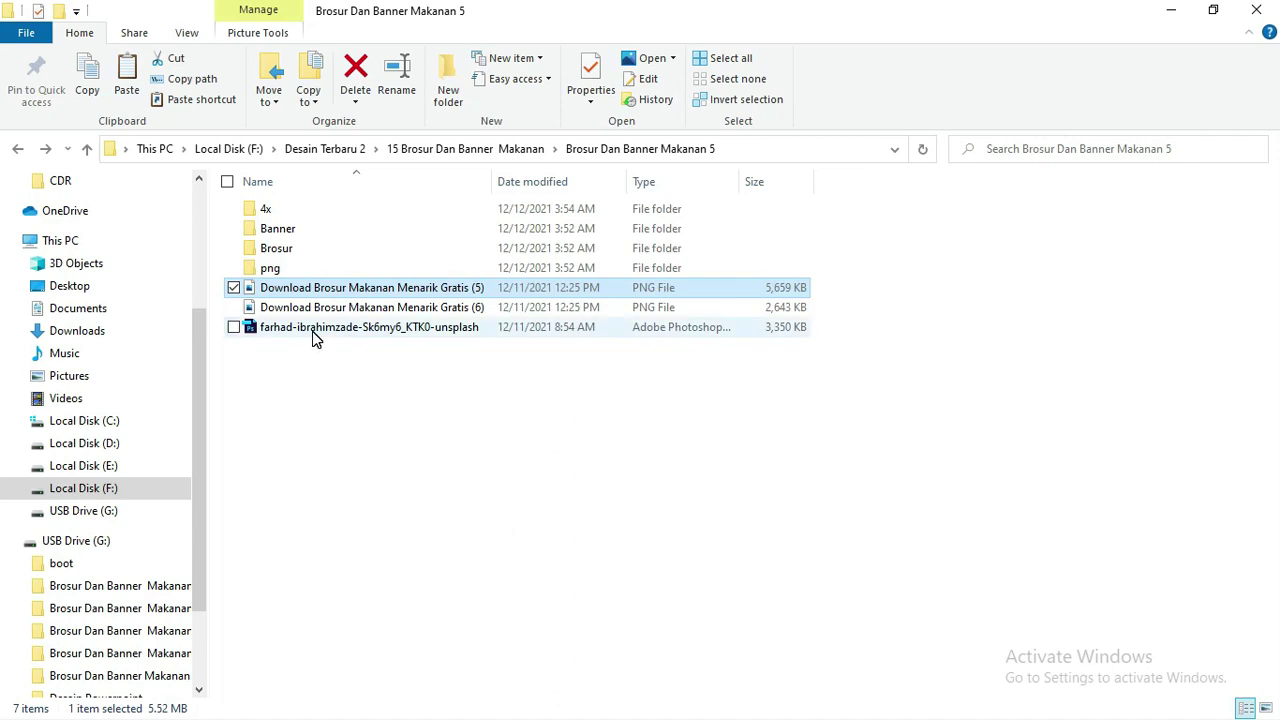
left_click(313, 229)
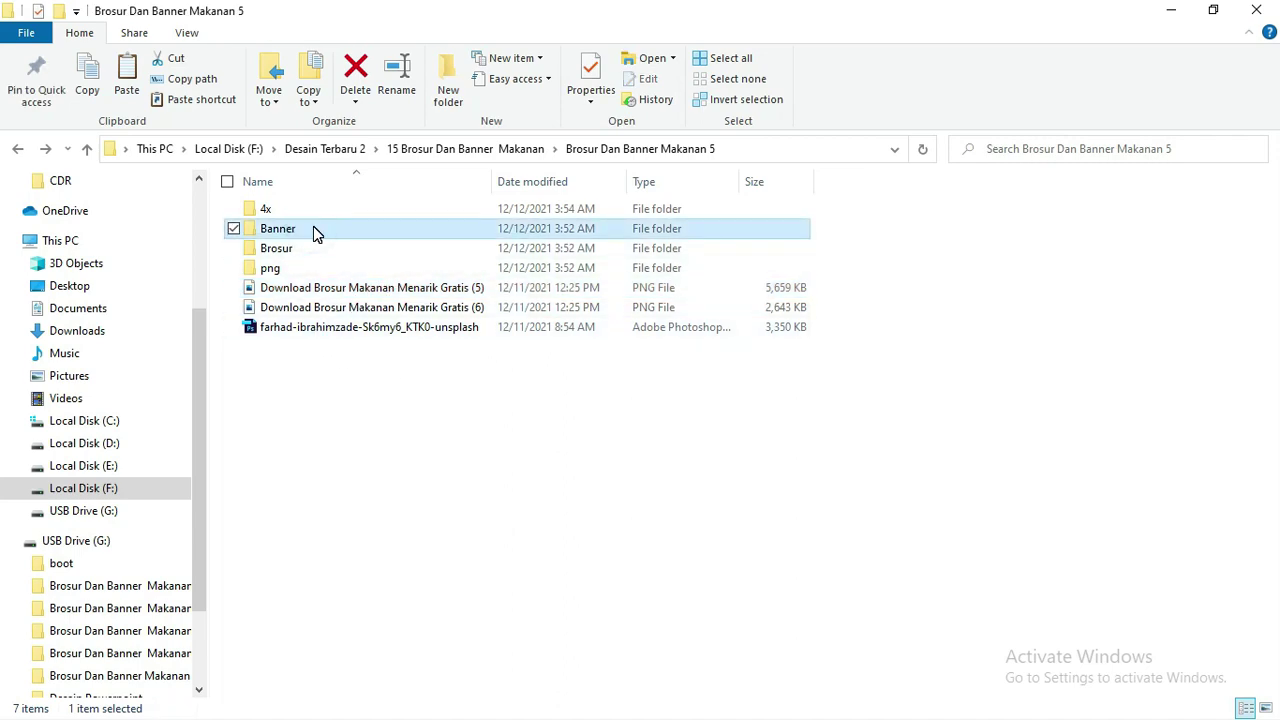
left_click(292, 248)
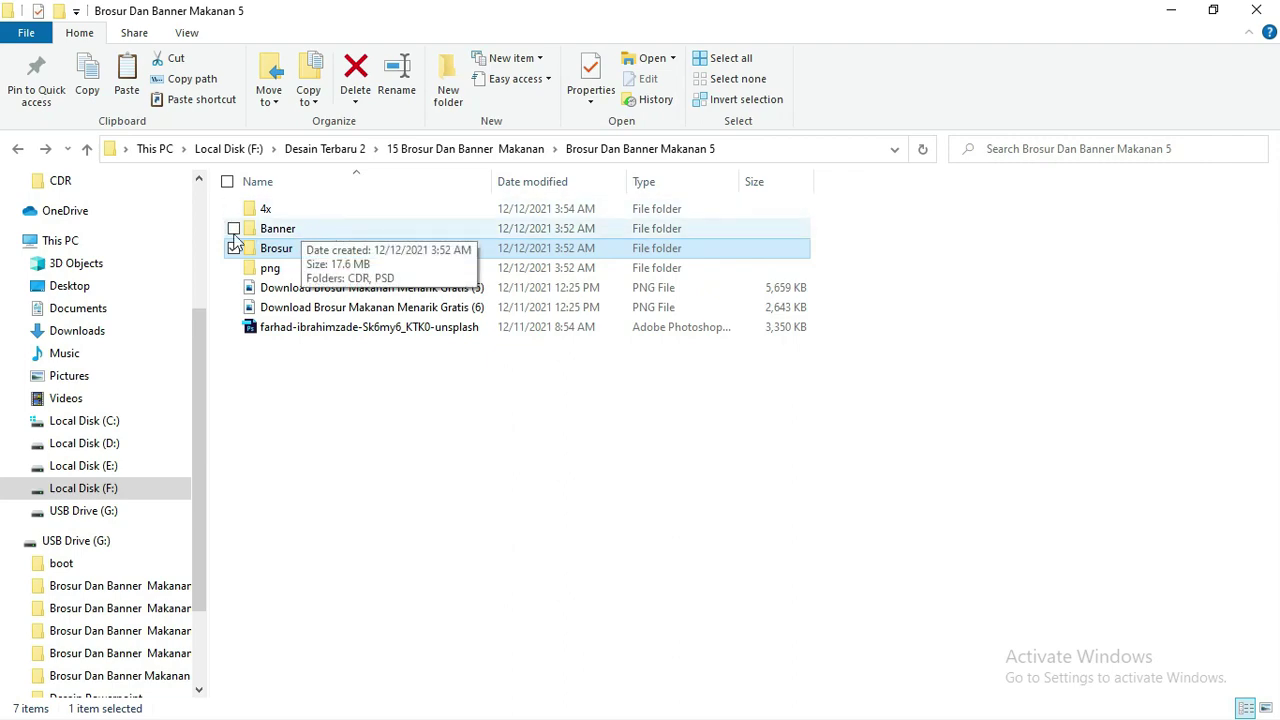
double_click(265, 250)
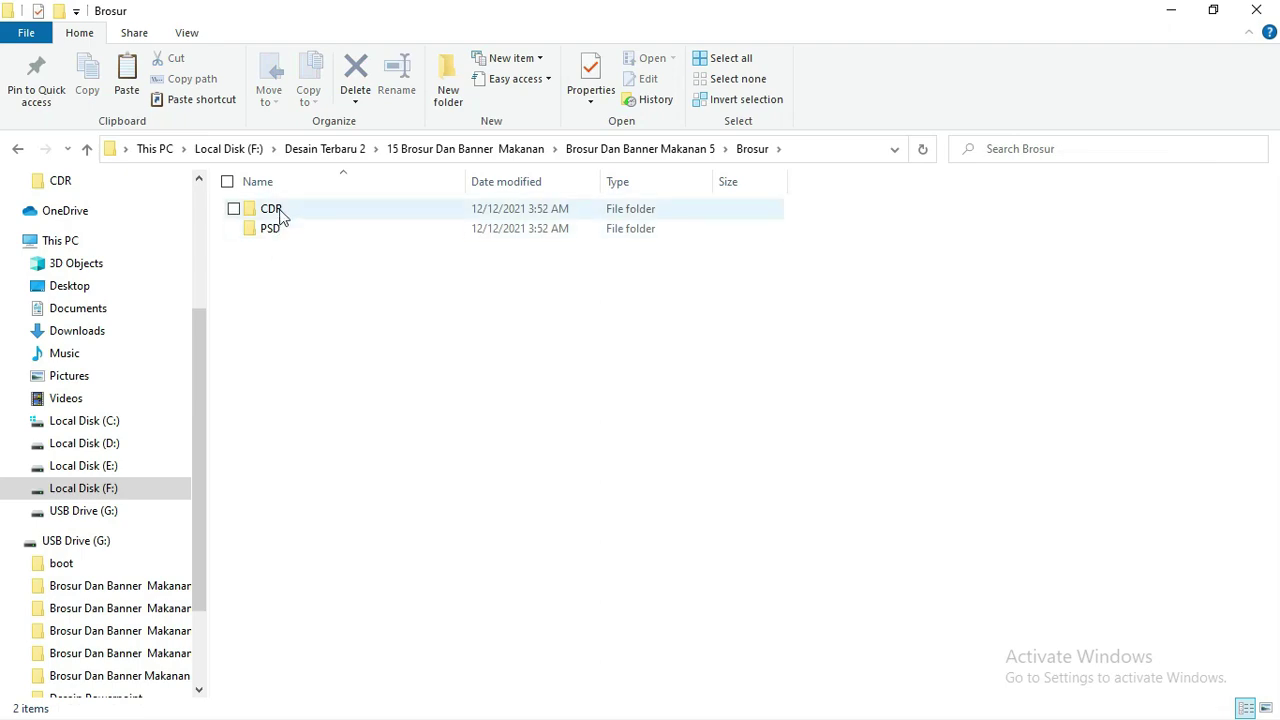
left_click(277, 214)
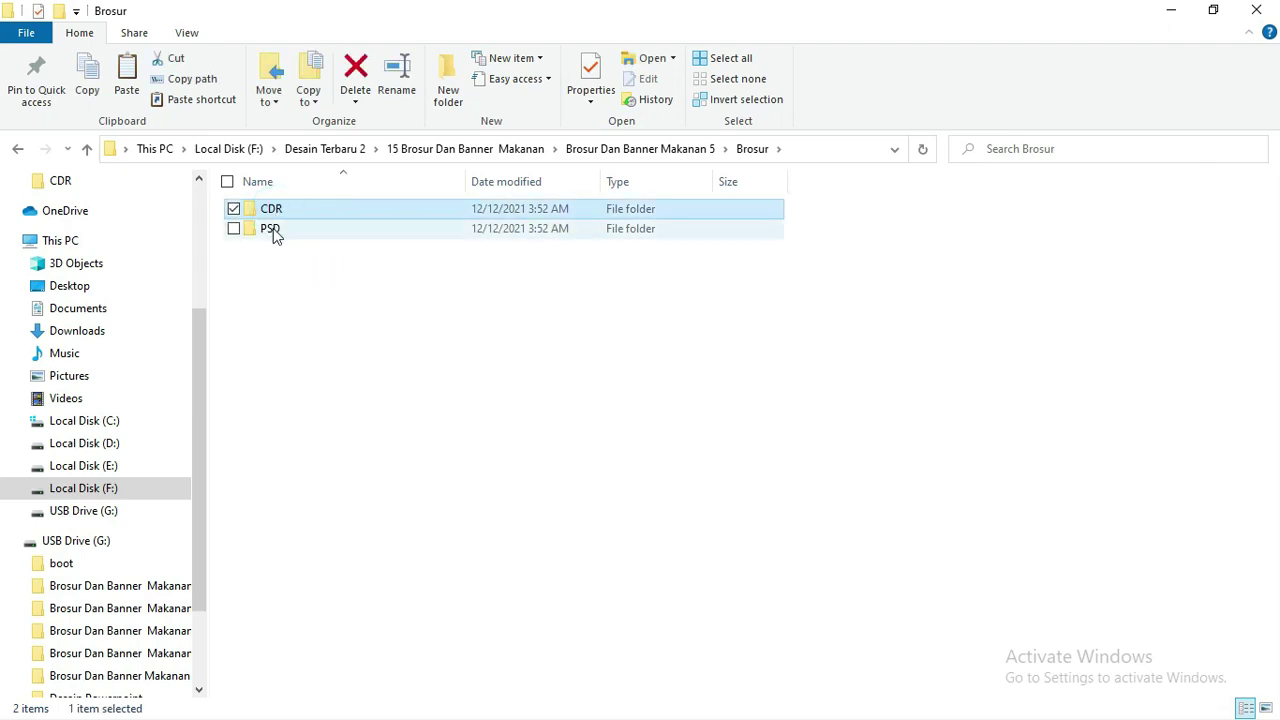
double_click(275, 214)
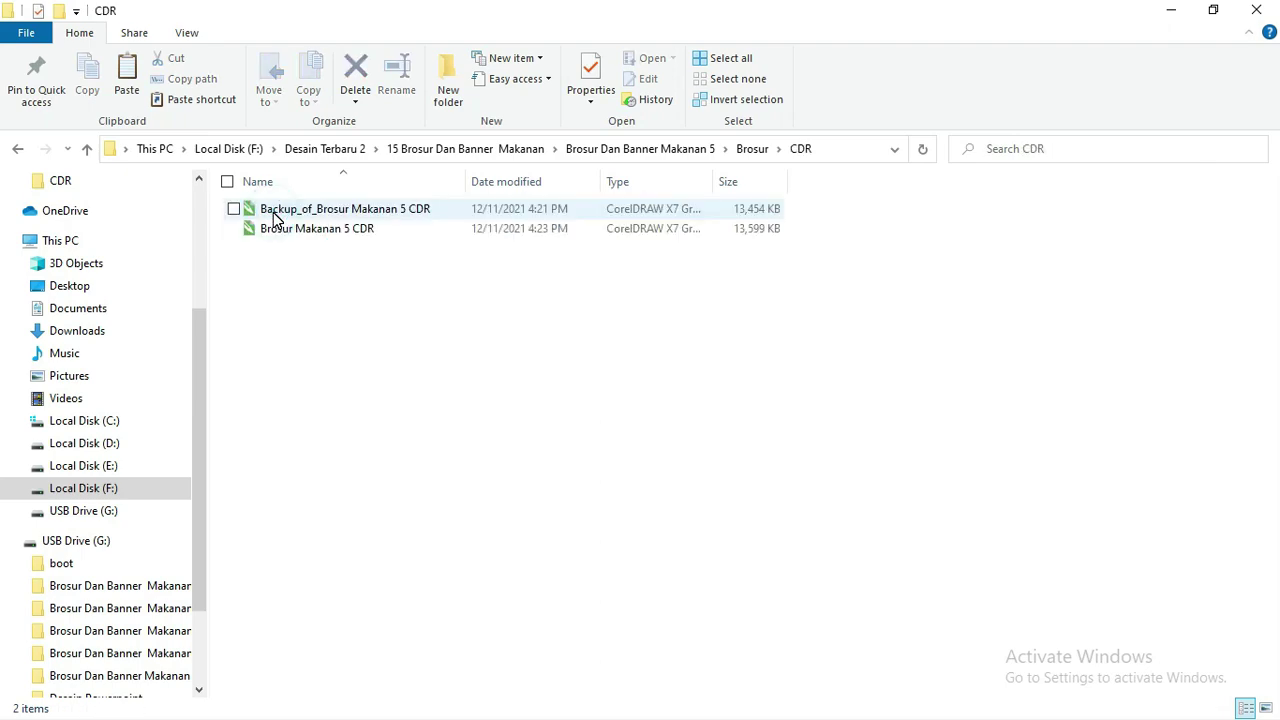
right_click(273, 228)
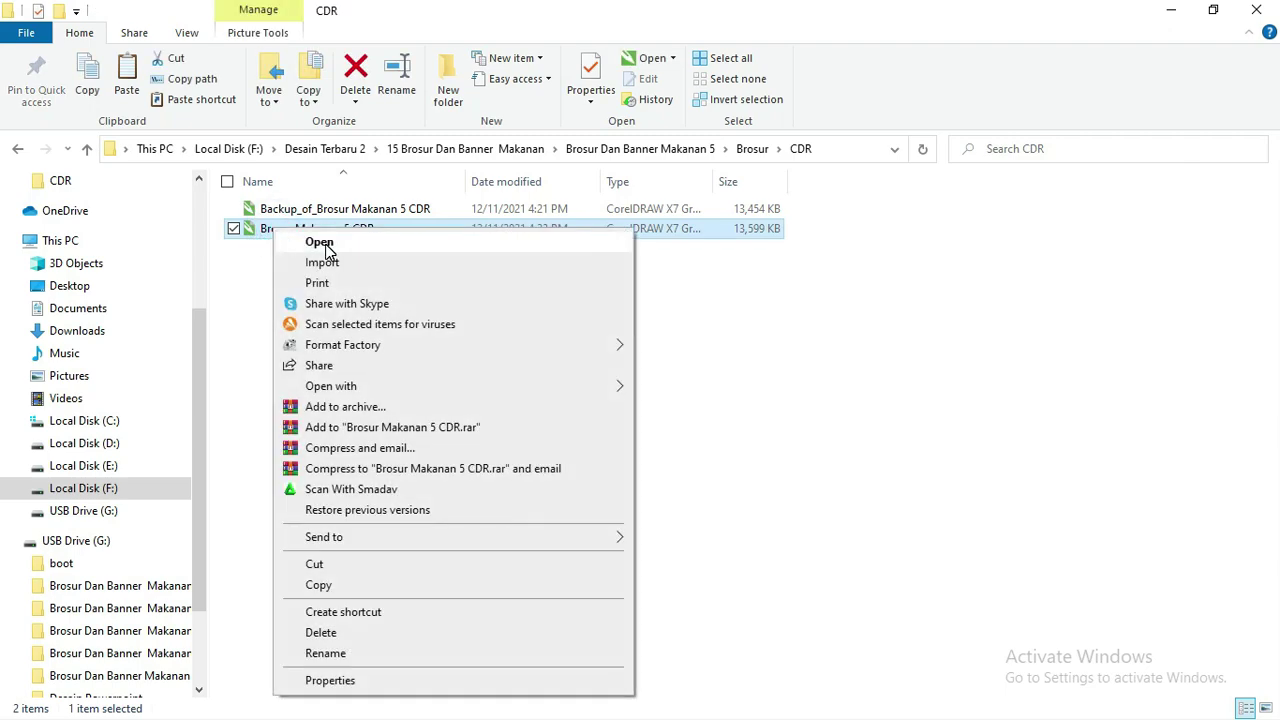
left_click(269, 243)
key("alt+Up")
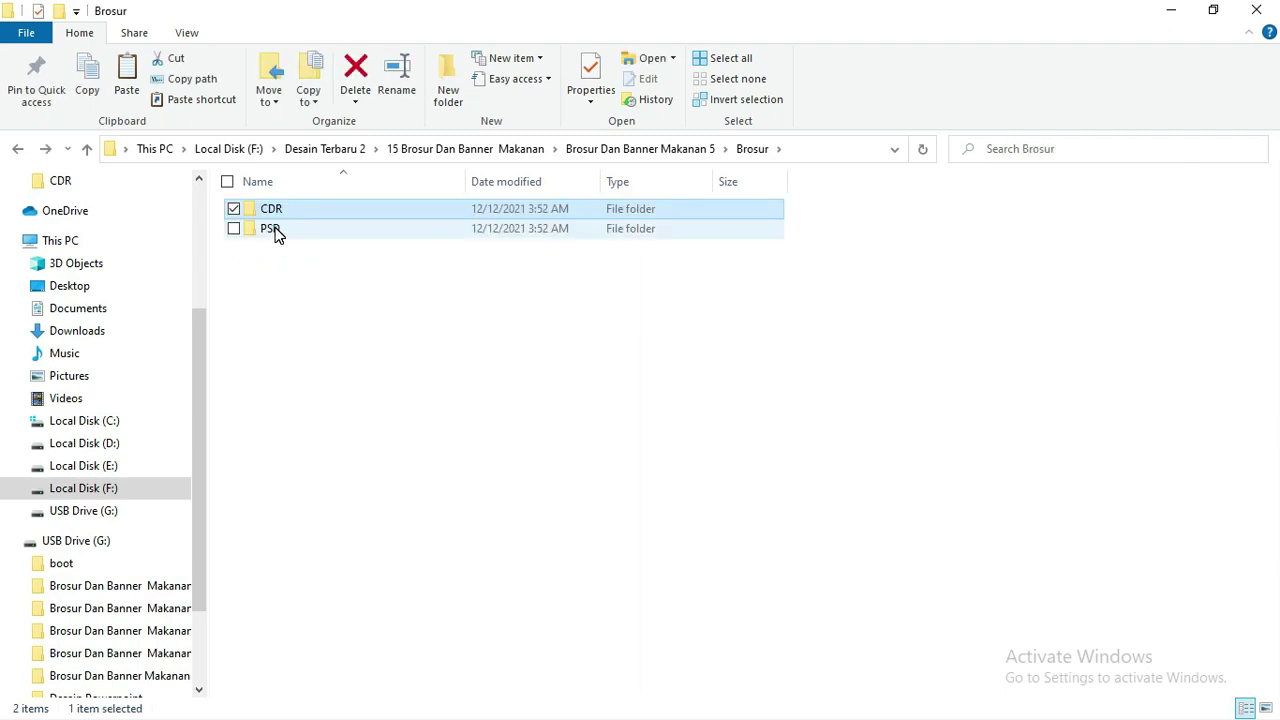
double_click(277, 230)
left_click(275, 210)
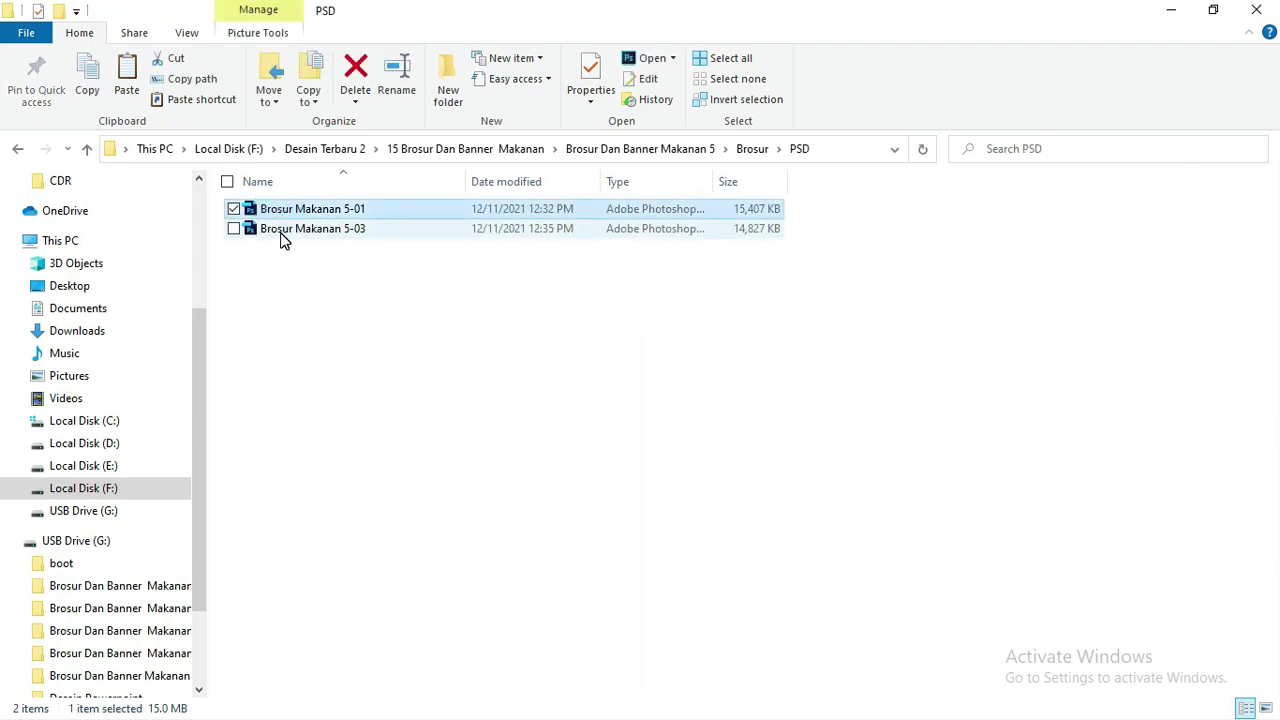
left_click(280, 232, "shift")
right_click(280, 238)
left_click(246, 260)
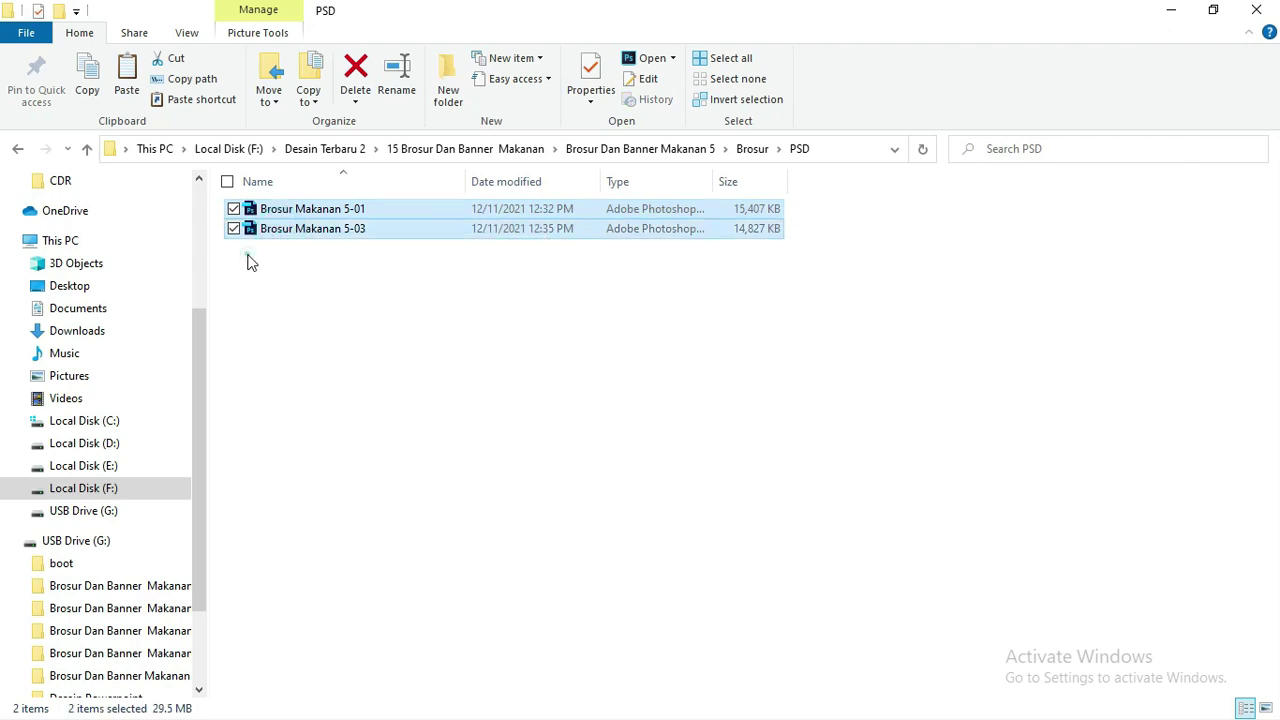
left_click(651, 149)
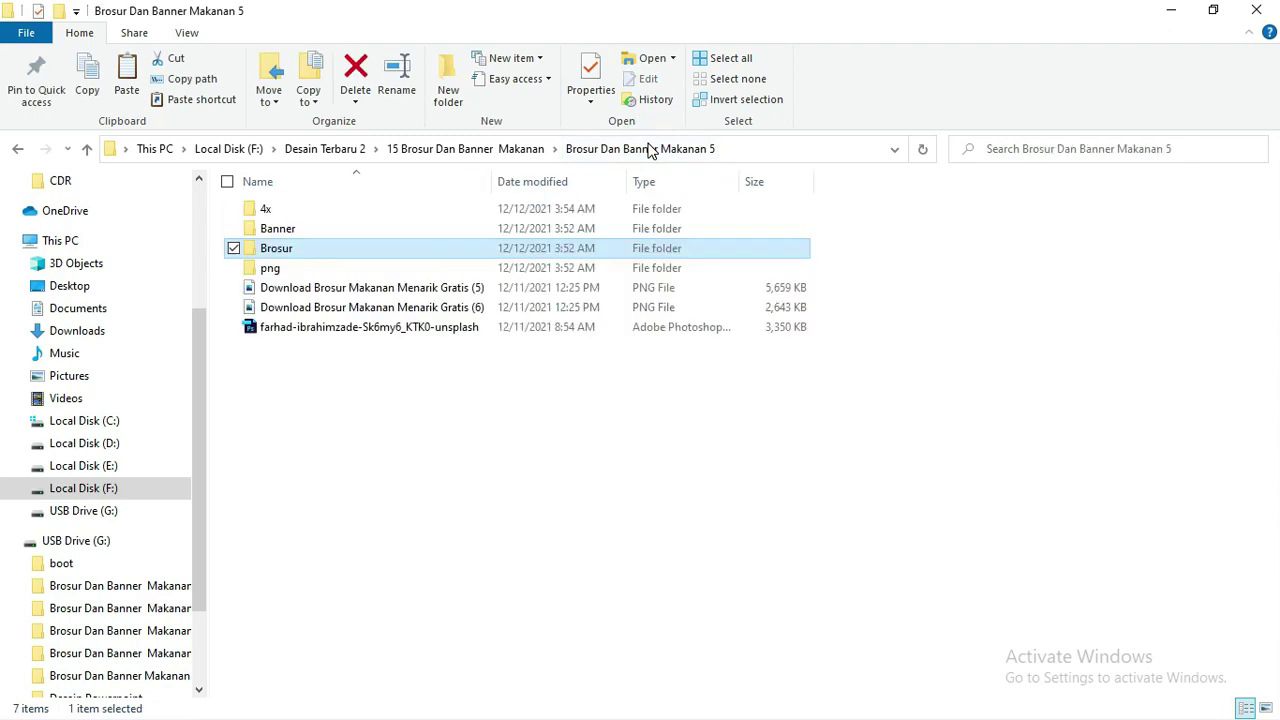
double_click(294, 230)
left_click(286, 212)
double_click(286, 210)
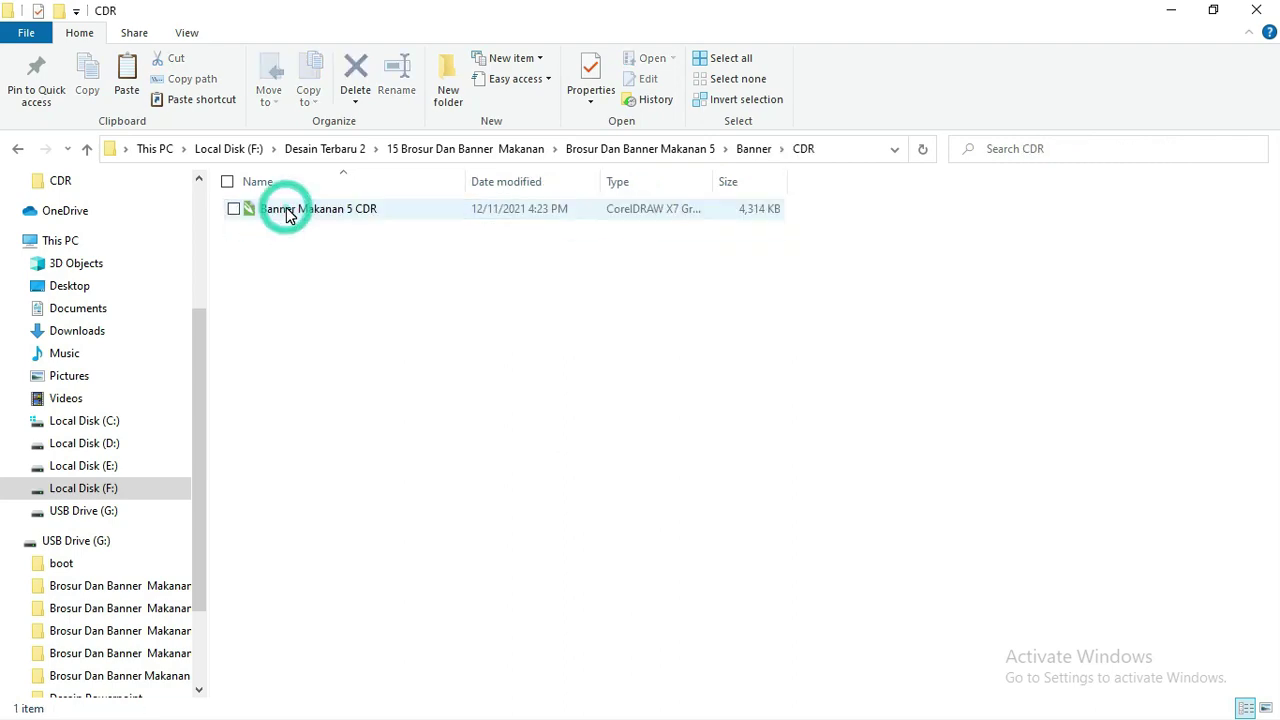
left_click(286, 210)
right_click(288, 210)
left_click(257, 237)
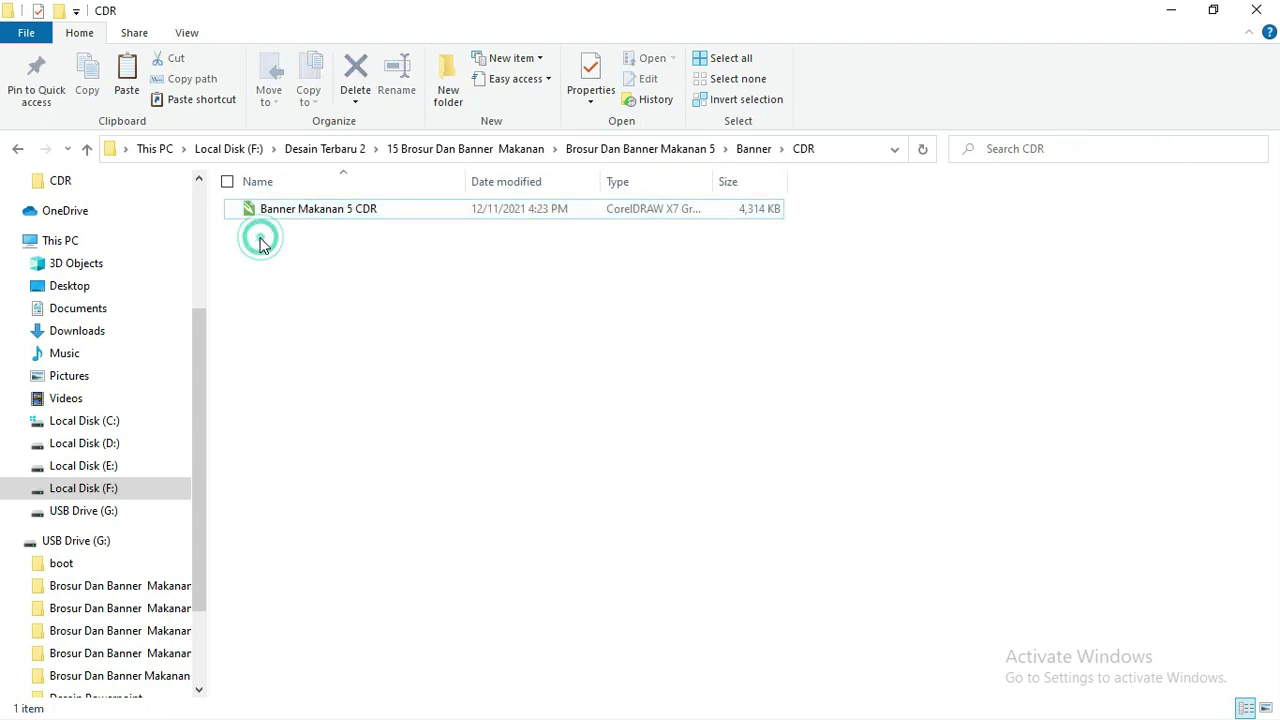
key("BackSpace")
double_click(262, 229)
left_click(271, 208)
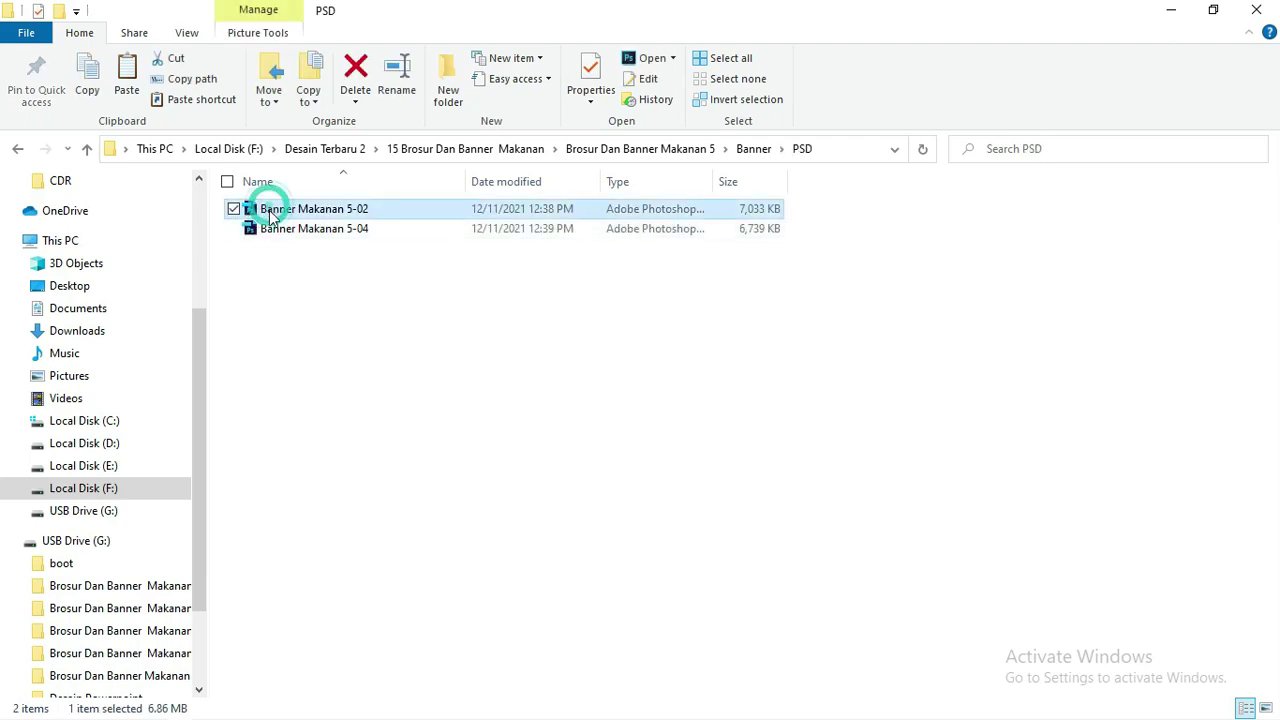
right_click(271, 229)
left_click(251, 263)
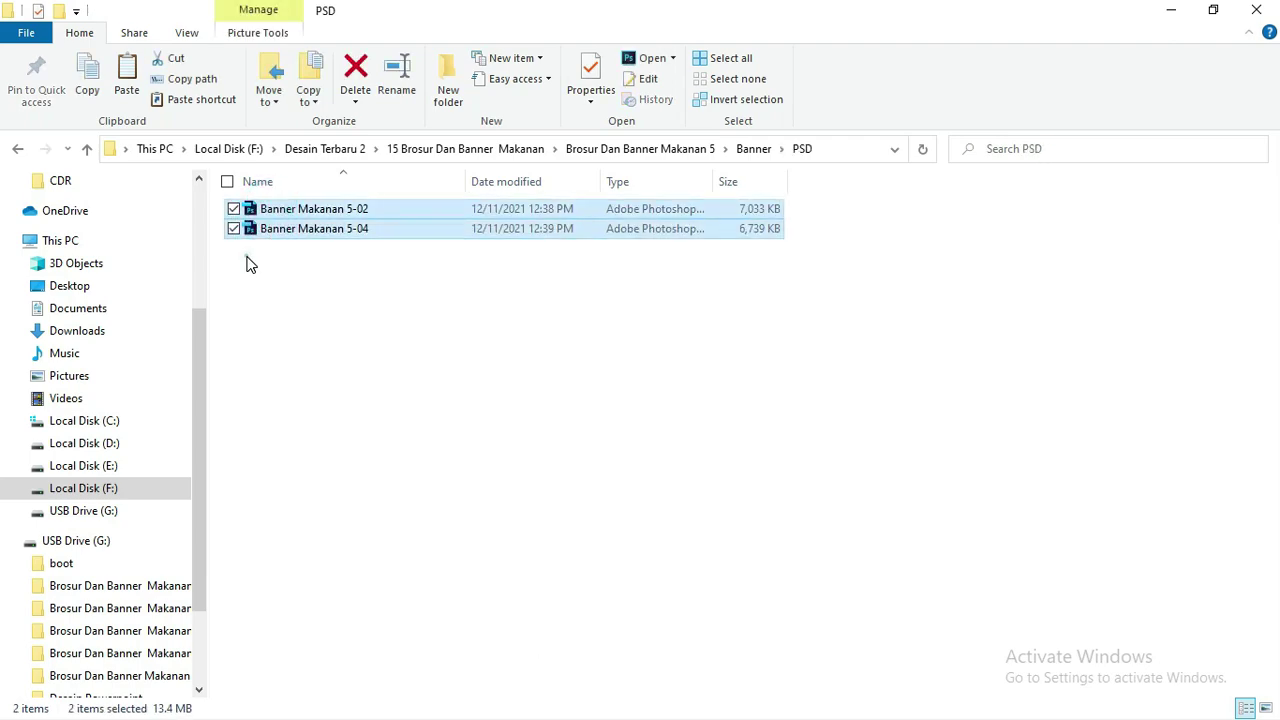
left_click(633, 152)
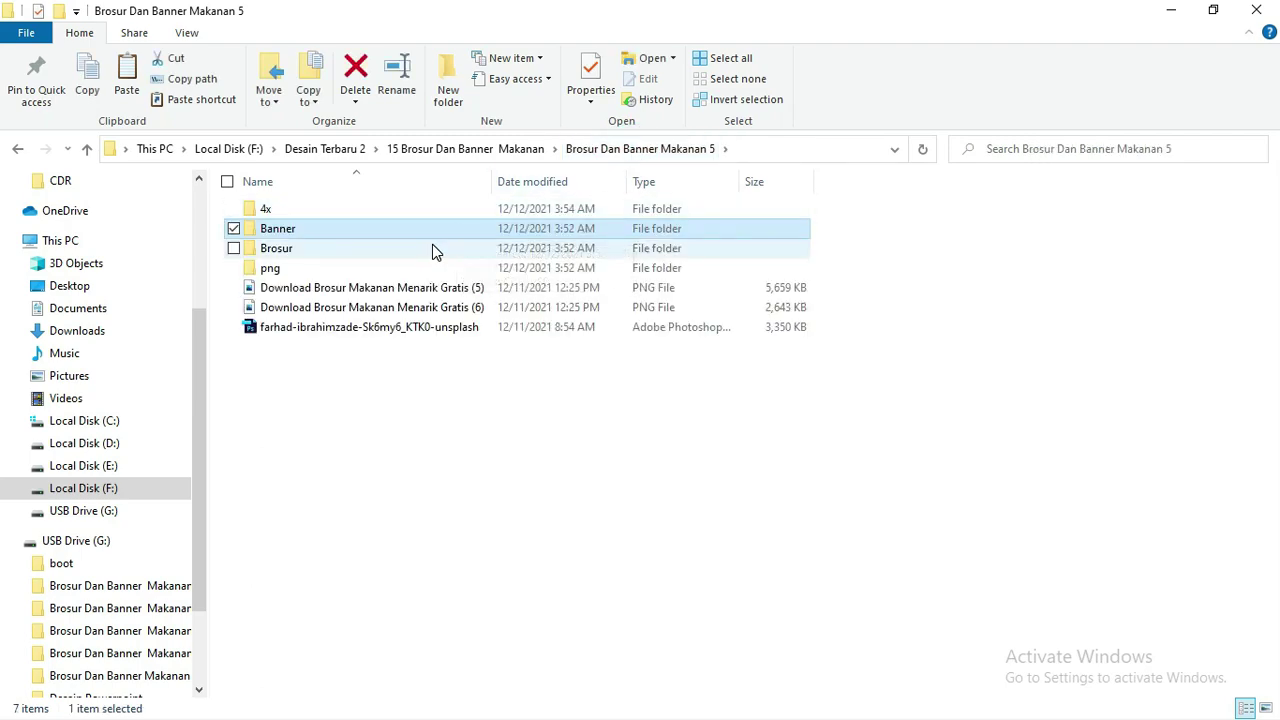
Bring Photoshop to the front and zoom in and out on the Brosur Makanan 5-03 poster.
key("alt+Tab")
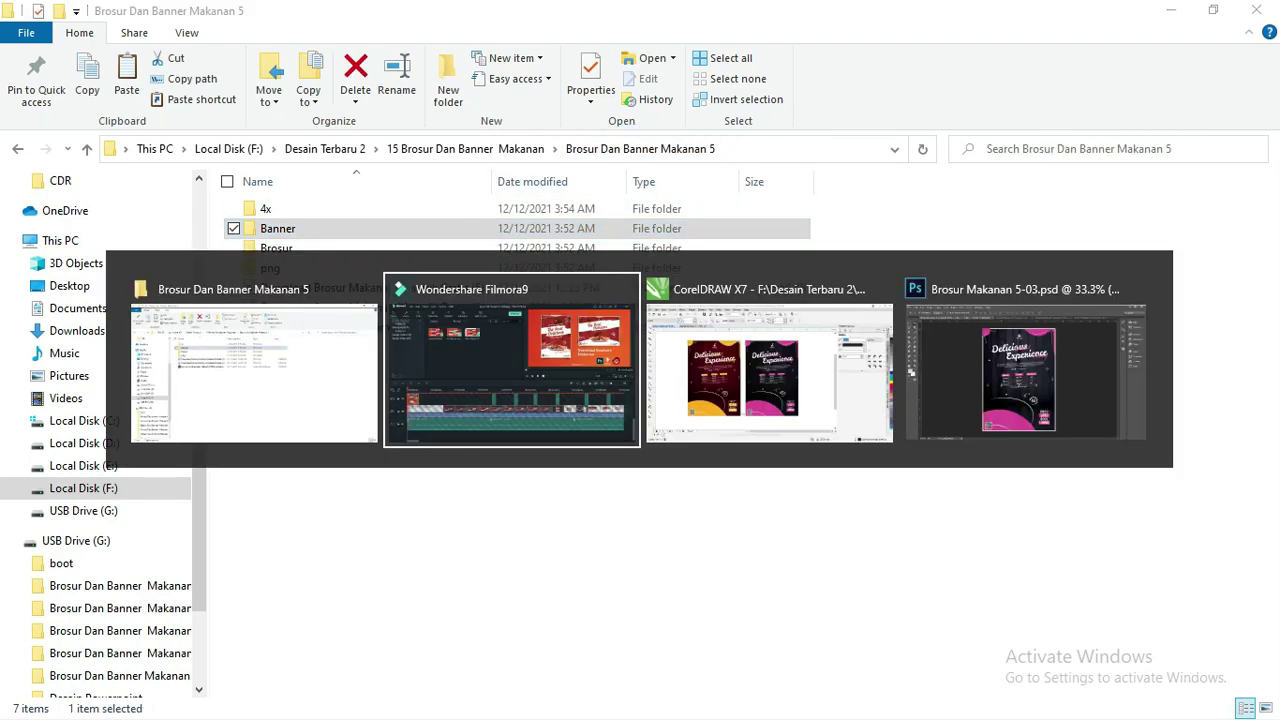
key("alt+Tab")
key("alt+Tab")
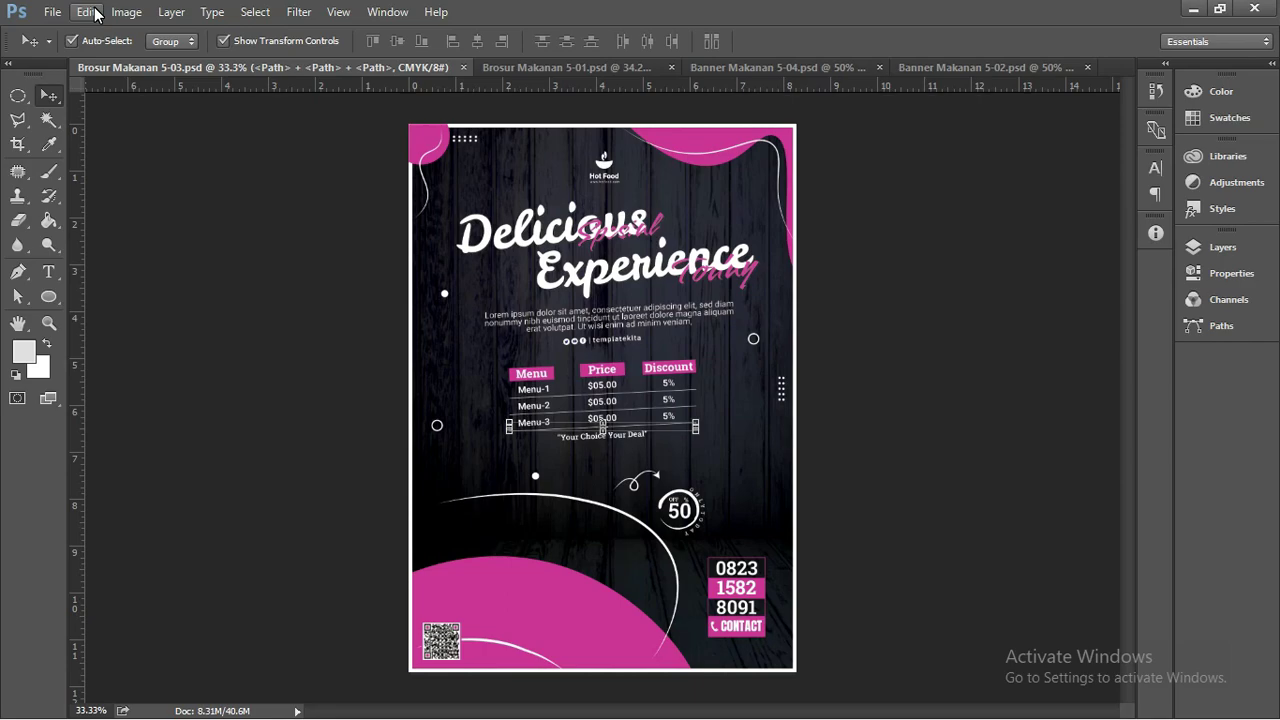
scroll(466, 182, "up", 3)
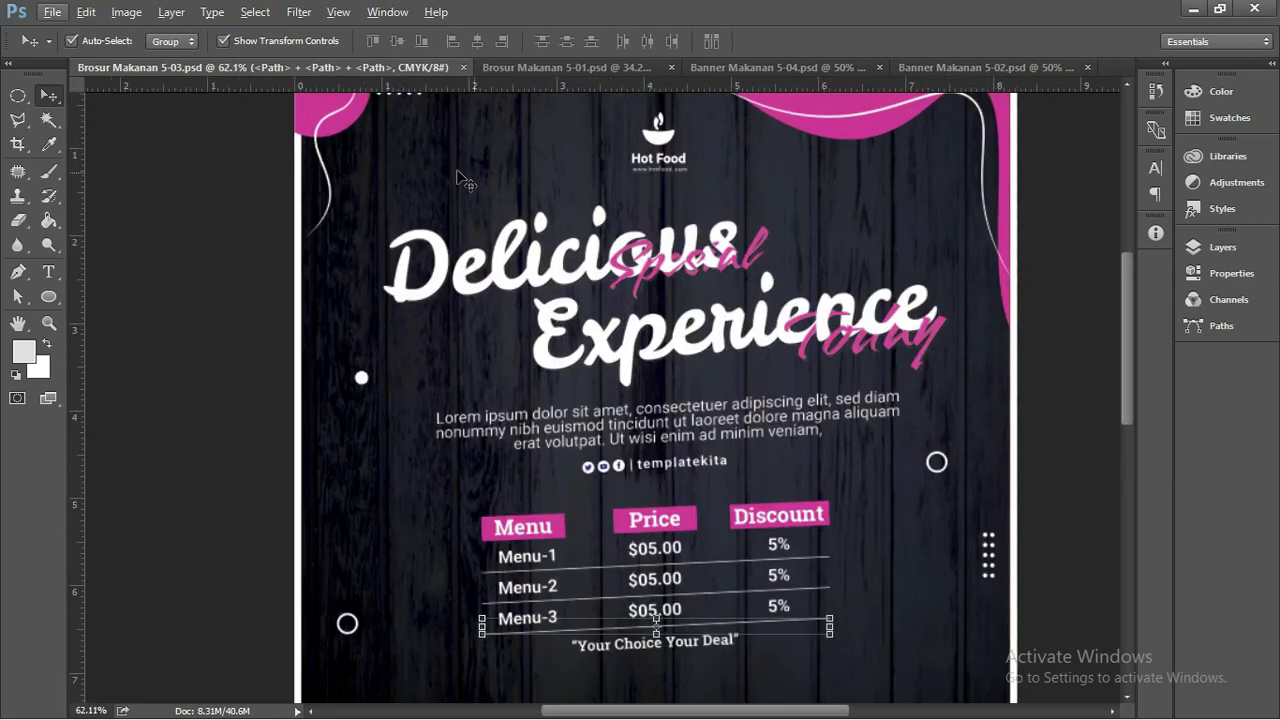
scroll(462, 180, "up", 2)
scroll(470, 210, "up", 2)
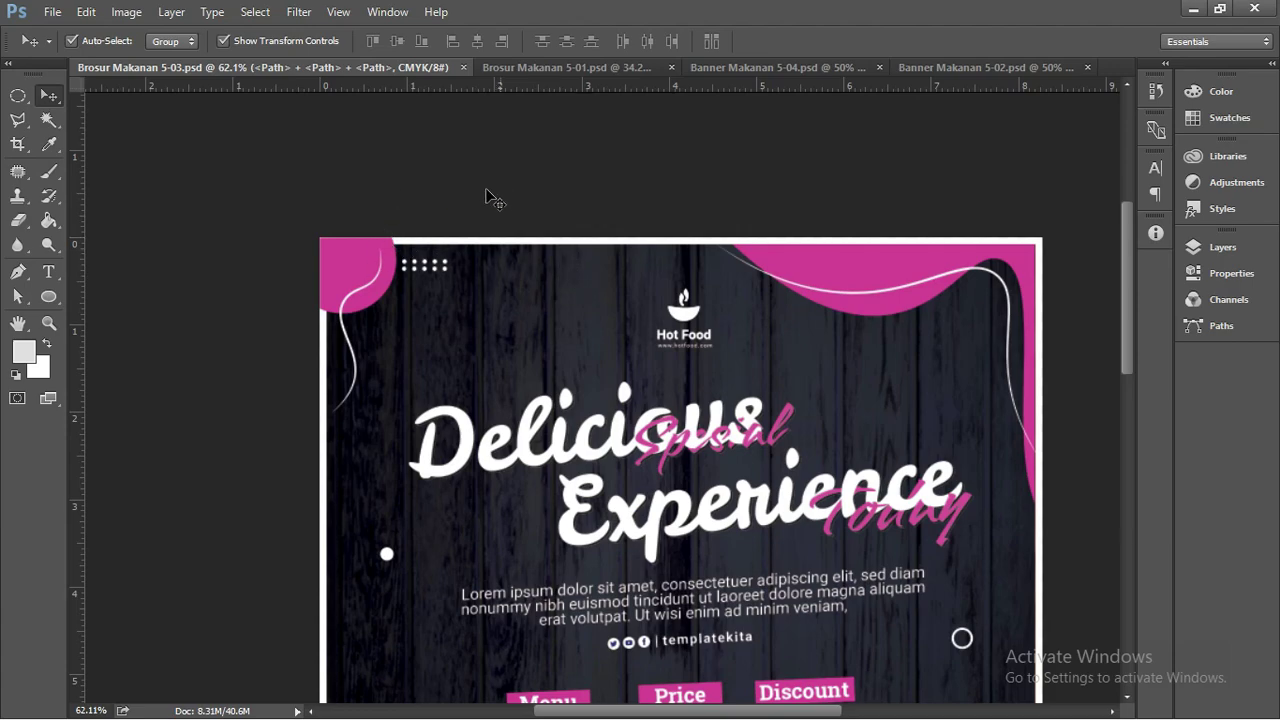
scroll(278, 178, "down", 2)
scroll(278, 178, "down", 1)
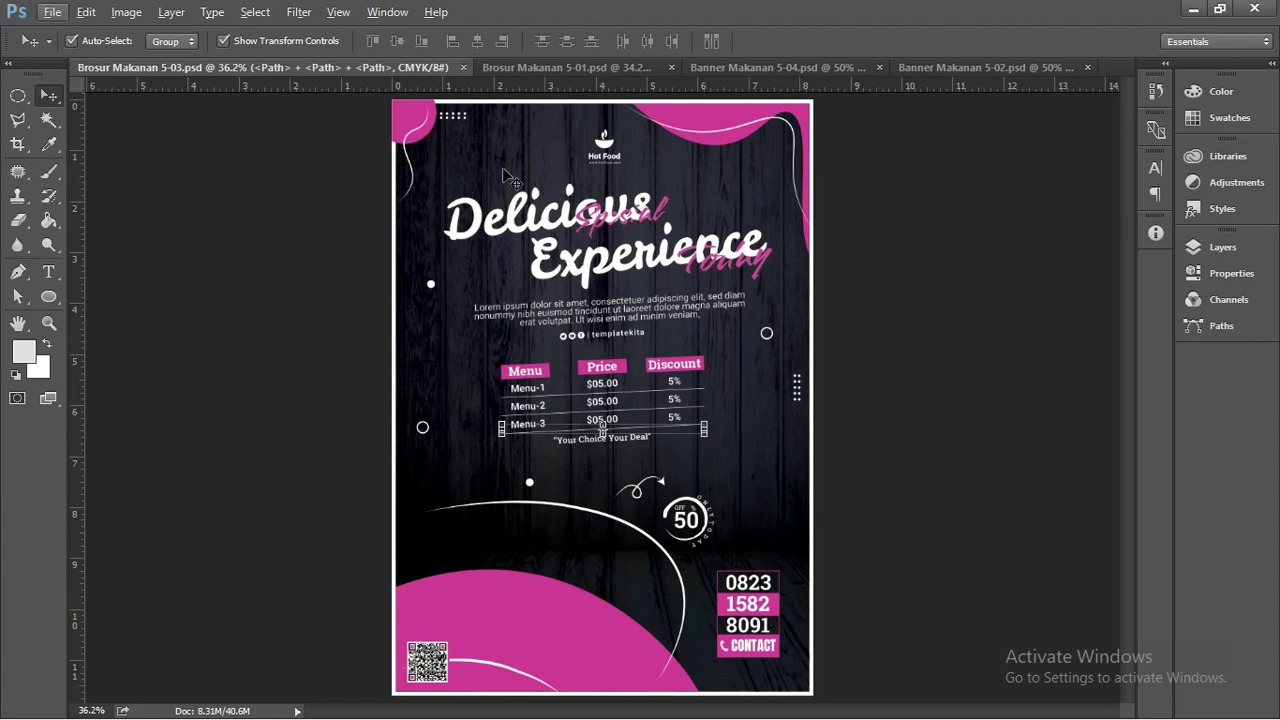
Show the Brosur Makanan 5-01 poster fitted to the window with Ctrl+0.
left_click(533, 69)
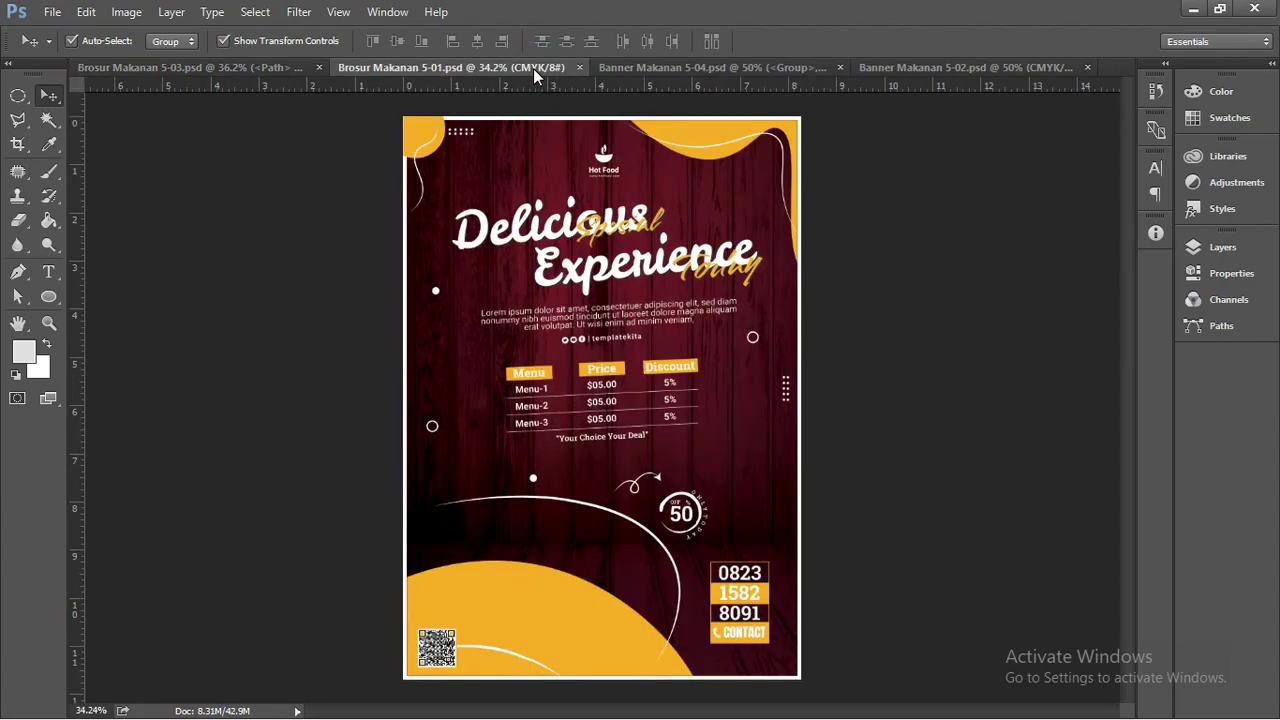
scroll(608, 322, "up", 6)
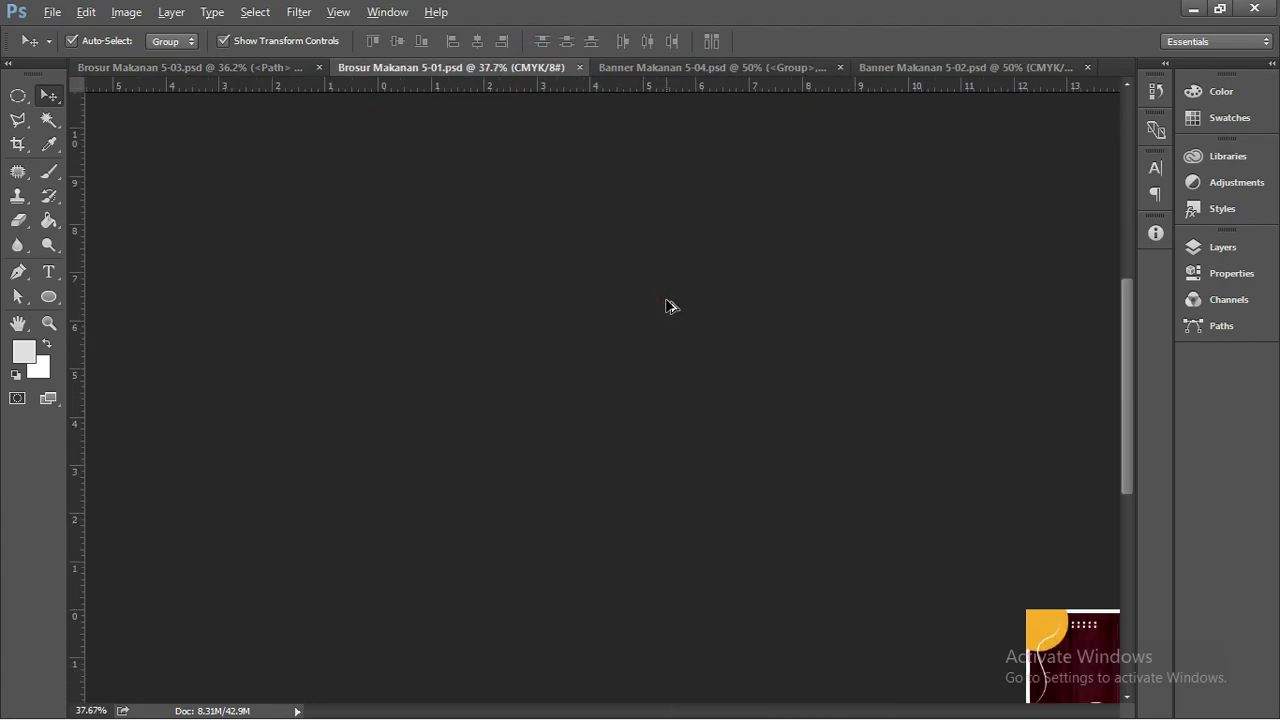
key("ctrl+0")
View both banners, move the Banner Makanan 5-02 tab ahead of 5-04, and return to 5-01.
left_click(678, 70)
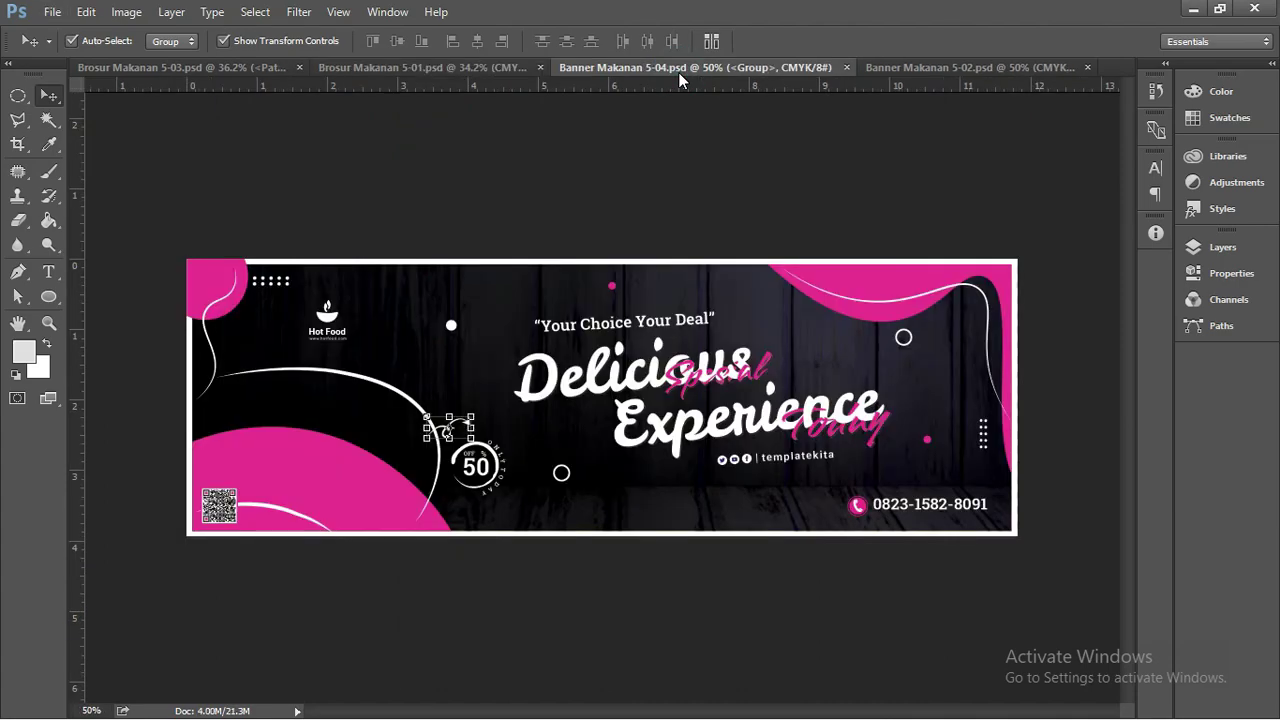
left_click(955, 68)
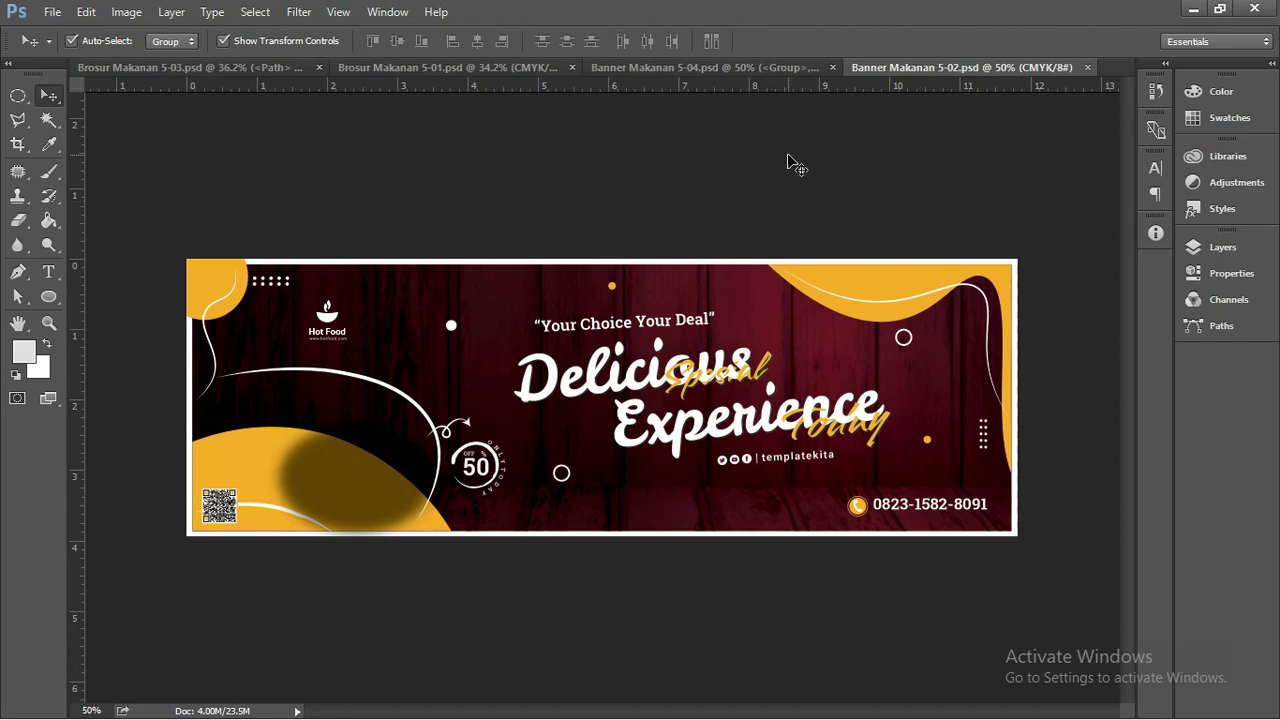
left_click_drag(939, 73, 686, 73)
left_click_drag(955, 72, 700, 67)
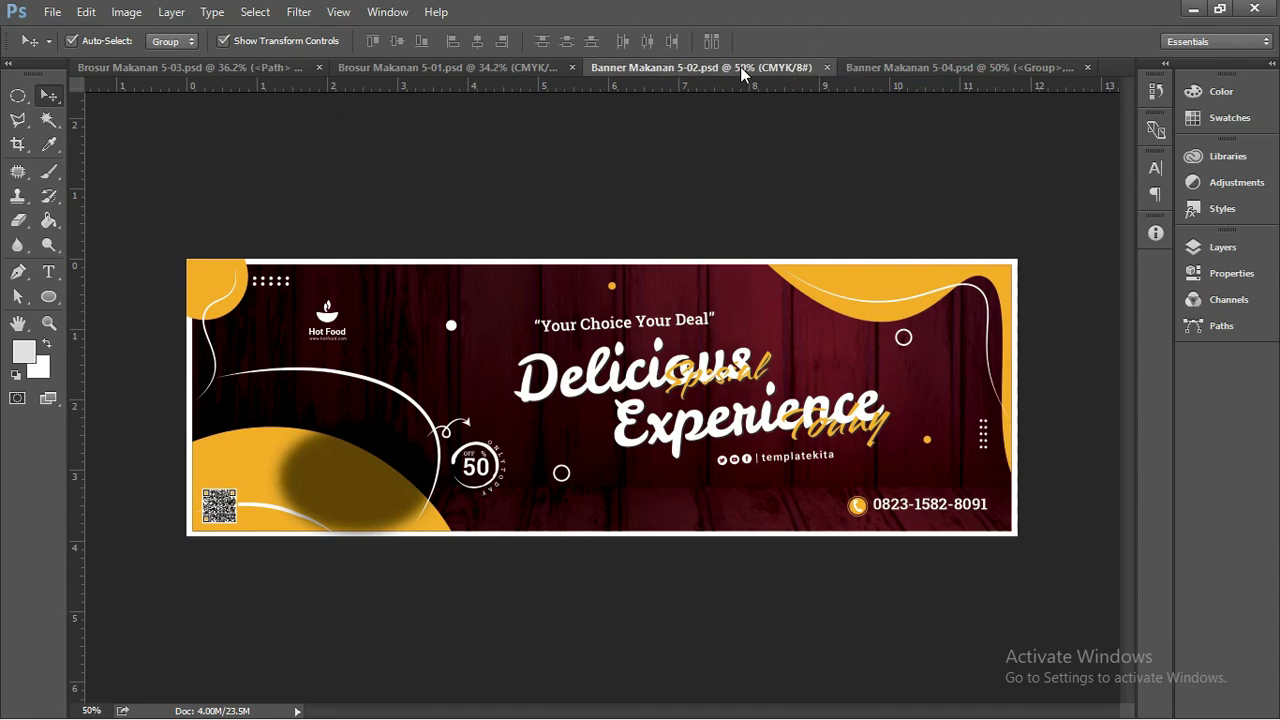
left_click(366, 72)
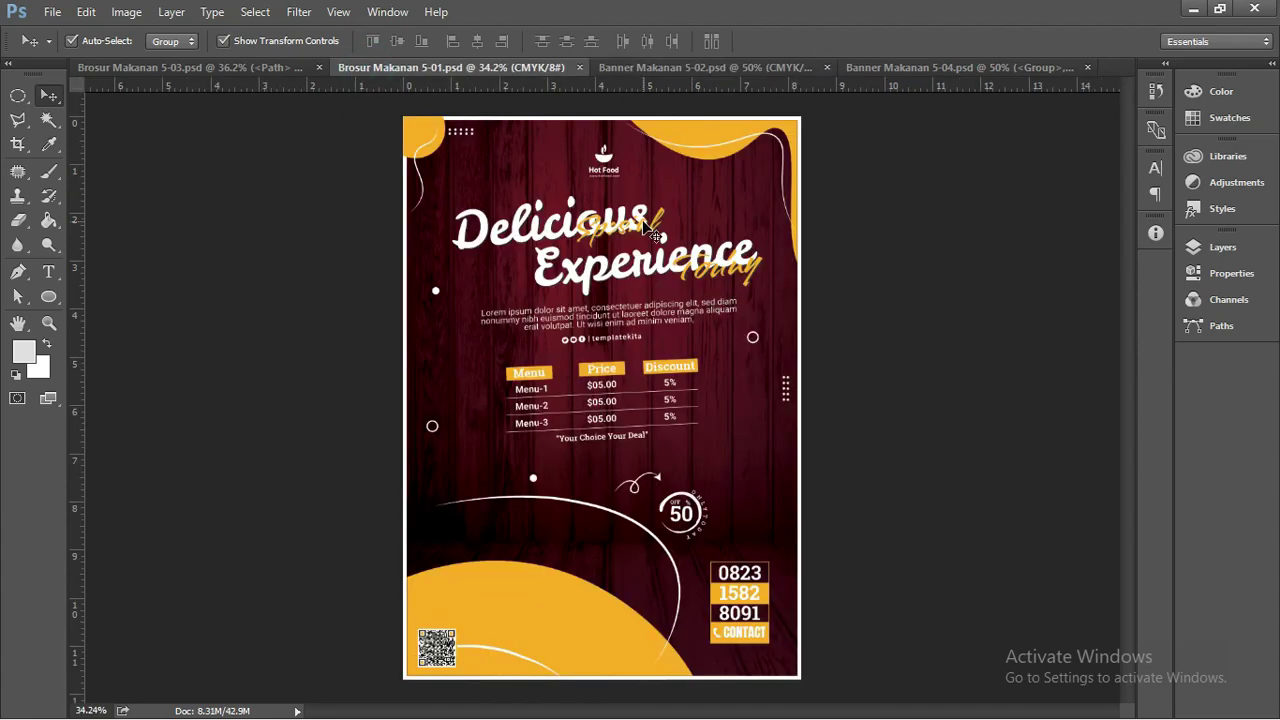
scroll(645, 228, "up", 1)
scroll(645, 228, "up", 2)
scroll(645, 228, "up", 2)
scroll(645, 228, "up", 2)
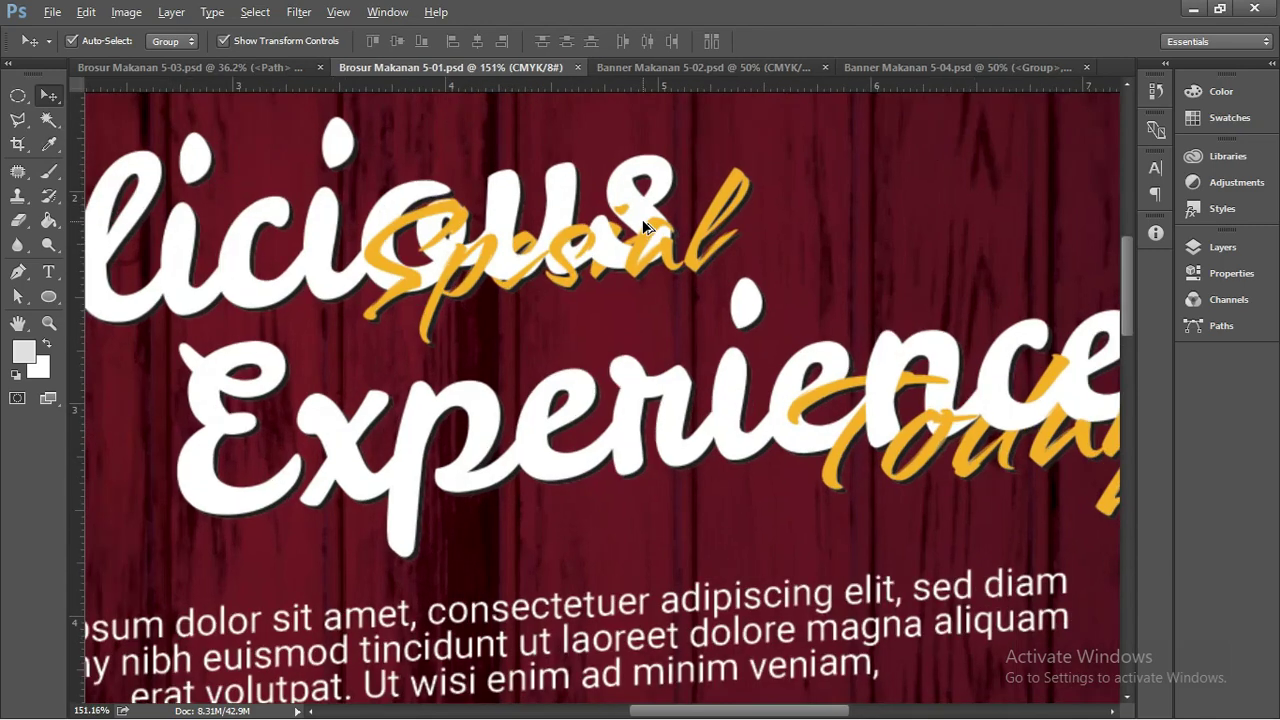
left_click_drag(642, 219, 686, 347)
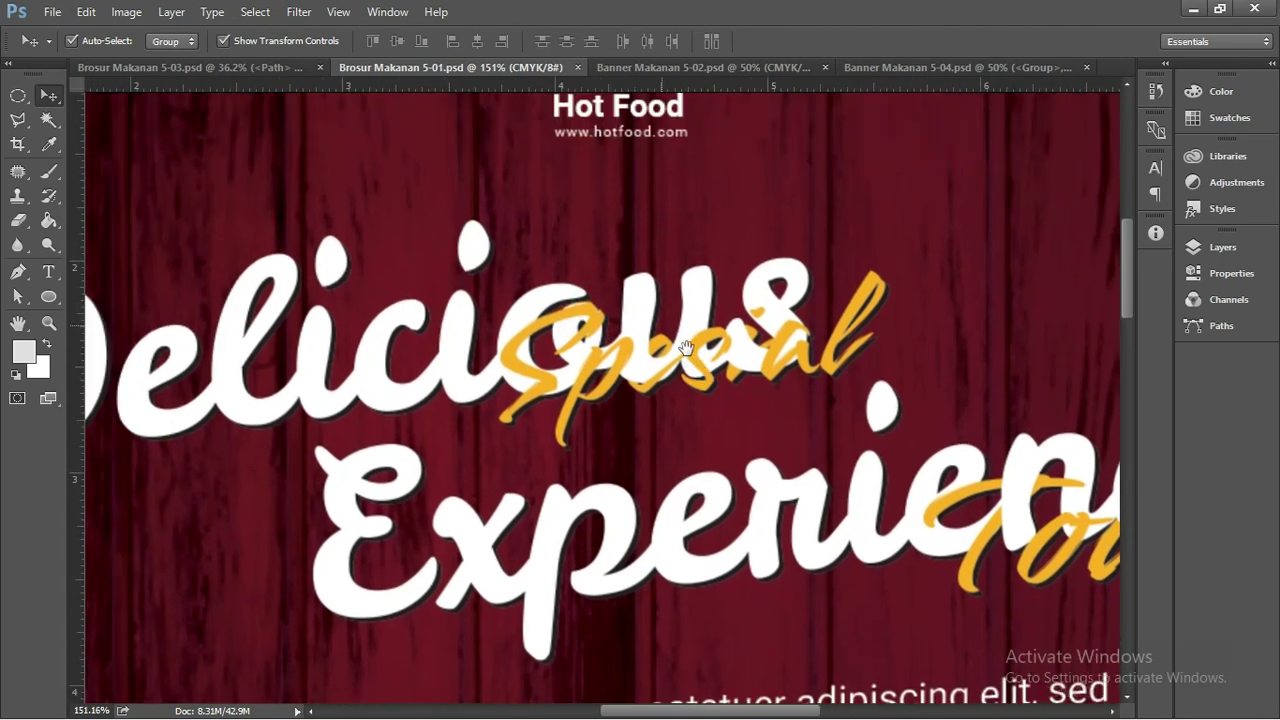
scroll(686, 347, "down", 1)
scroll(563, 320, "down", 1)
scroll(553, 305, "down", 1)
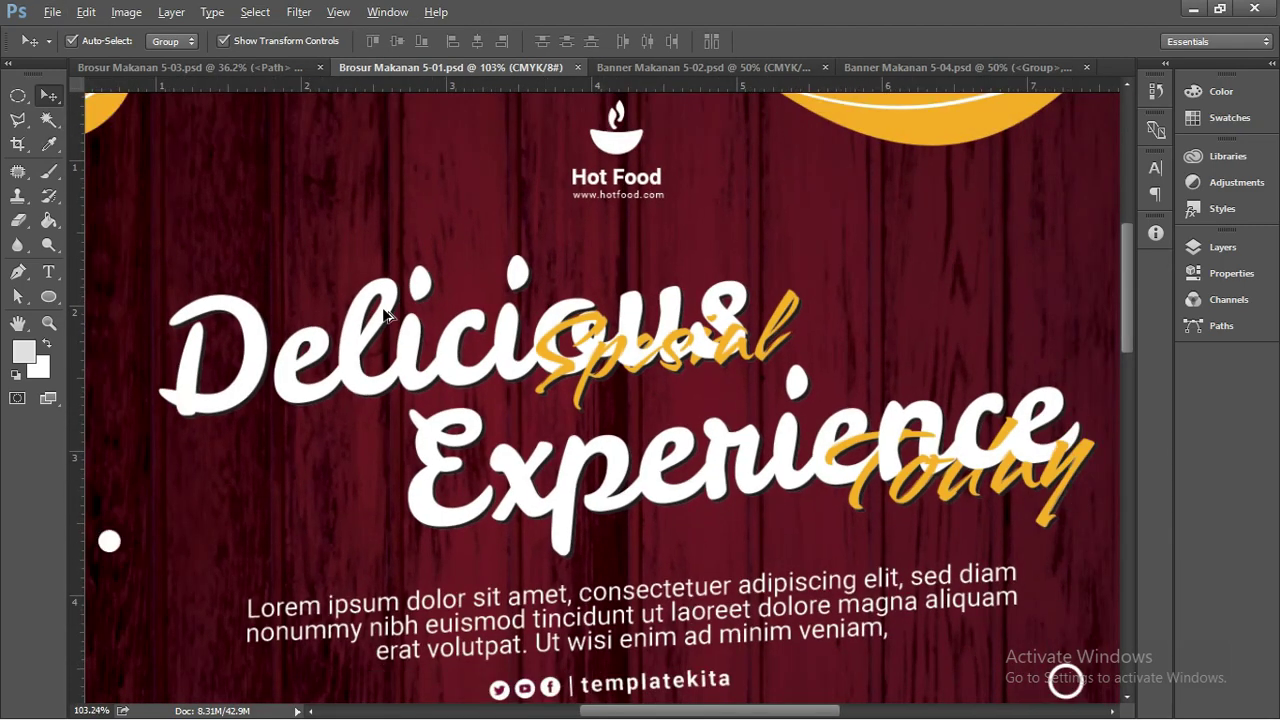
scroll(386, 315, "down", 1)
scroll(405, 308, "down", 1)
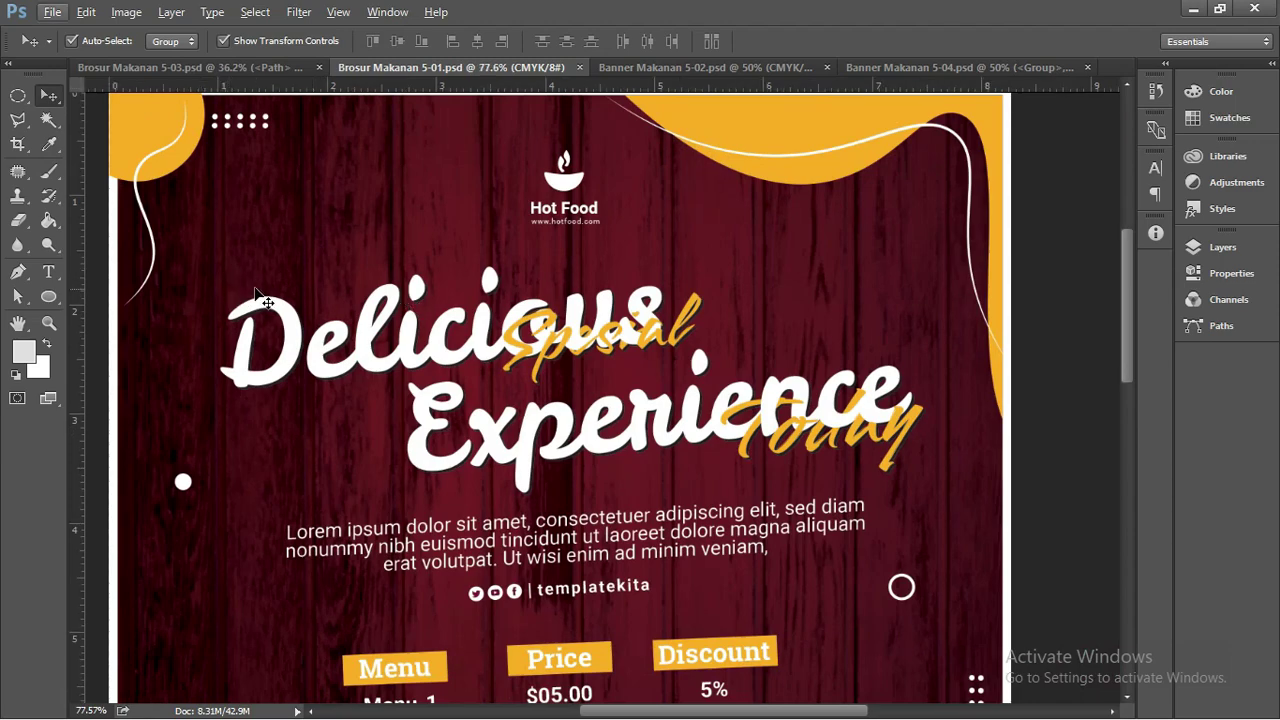
scroll(620, 290, "down", 1)
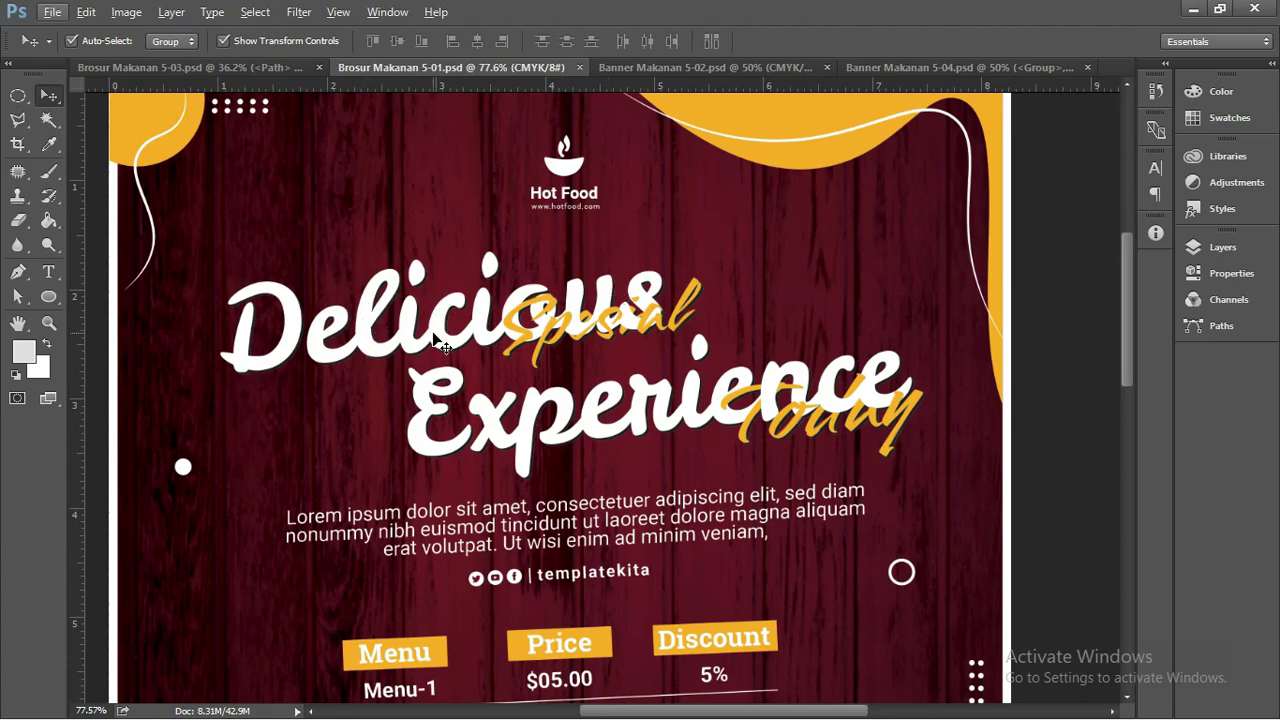
scroll(668, 330, "up", 1)
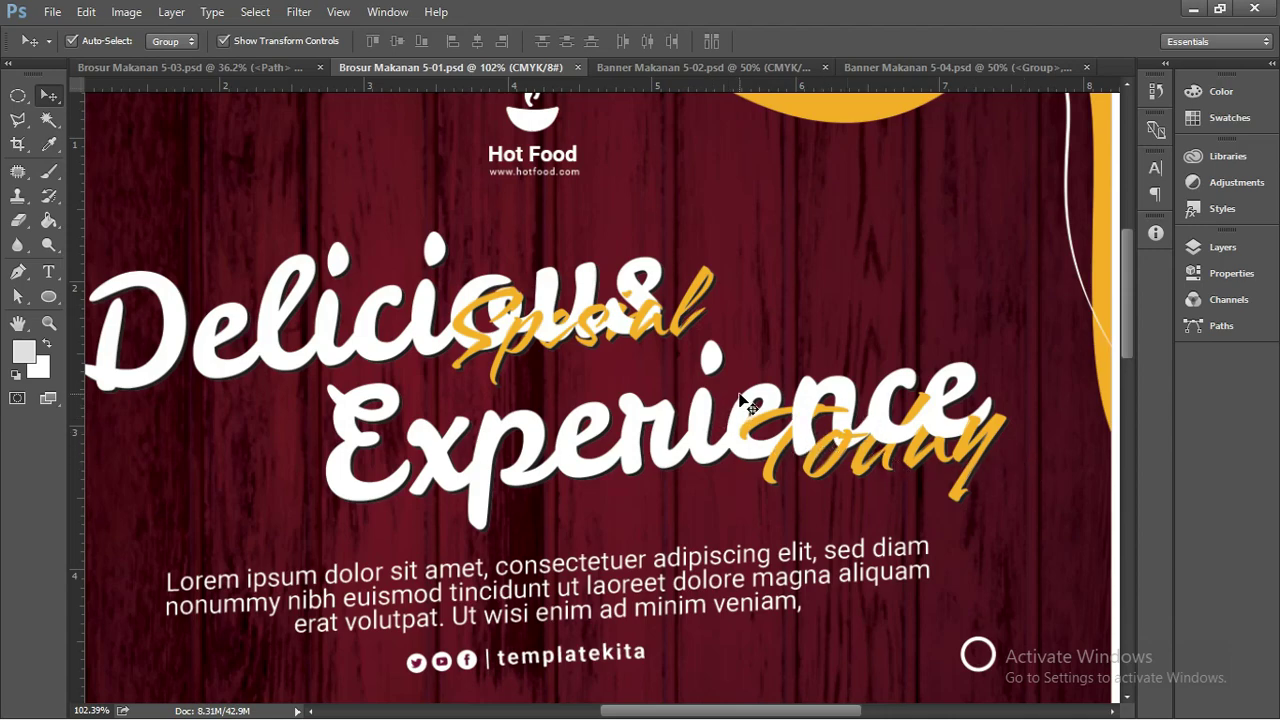
scroll(680, 393, "down", 1)
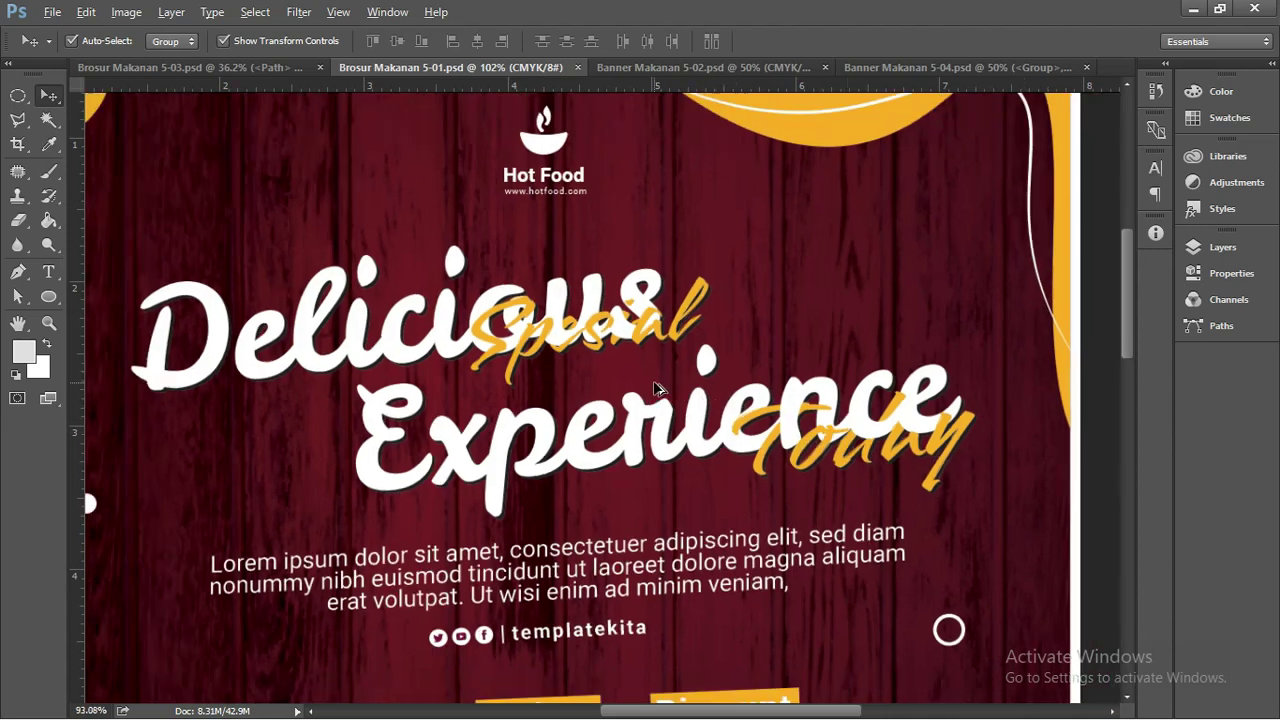
scroll(657, 391, "down", 1)
scroll(657, 391, "down", 1)
scroll(655, 388, "down", 2)
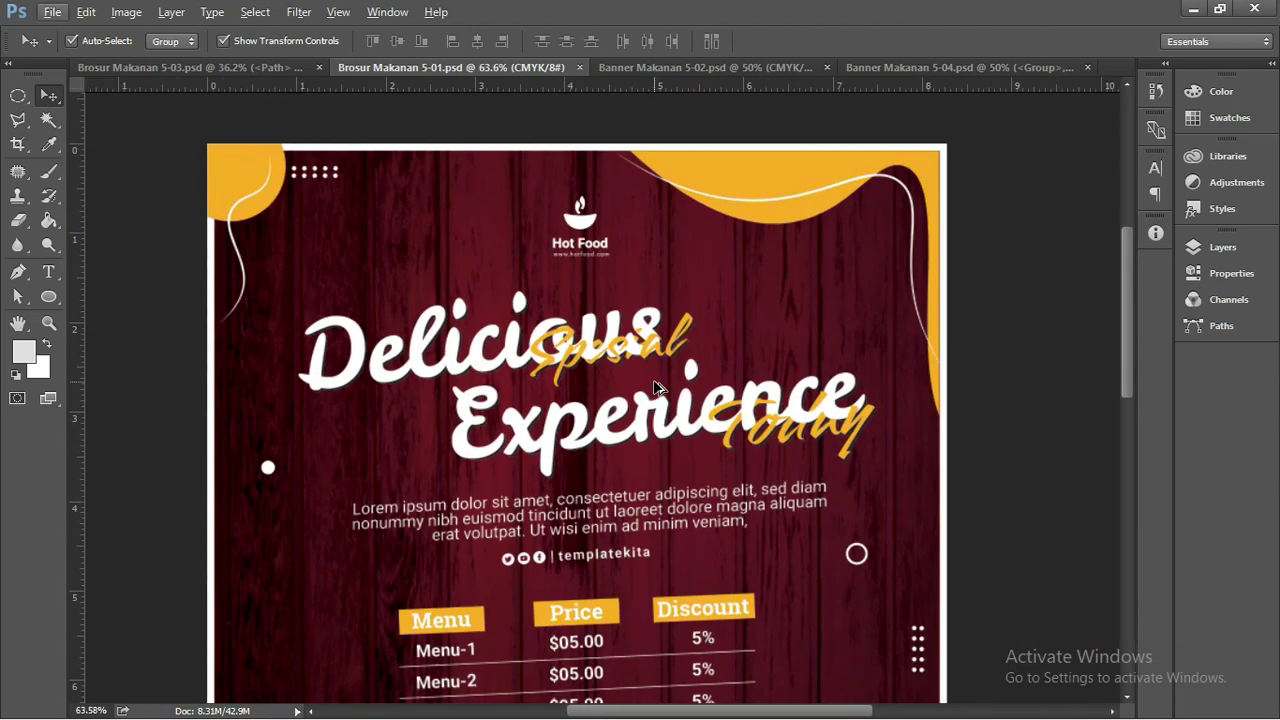
scroll(655, 390, "down", 1)
scroll(655, 390, "down", 2)
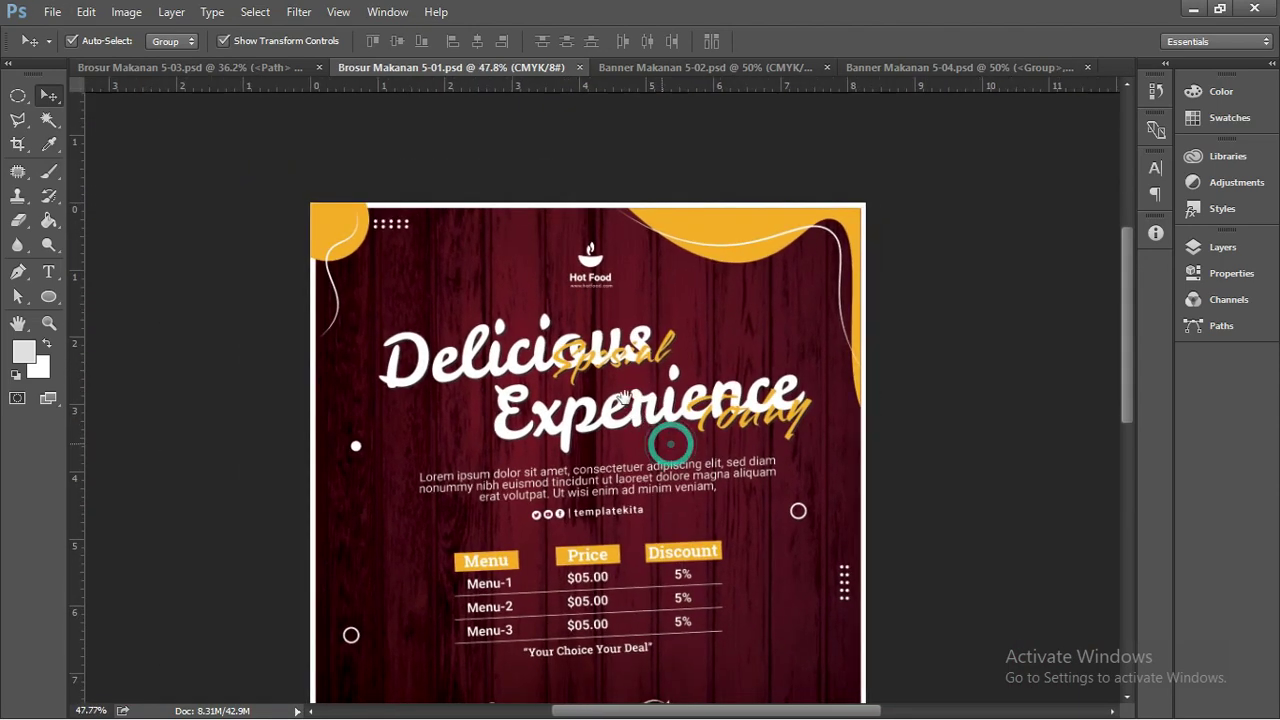
scroll(660, 435, "up", 2)
scroll(610, 340, "up", 2)
scroll(564, 248, "up", 2)
scroll(564, 248, "up", 5)
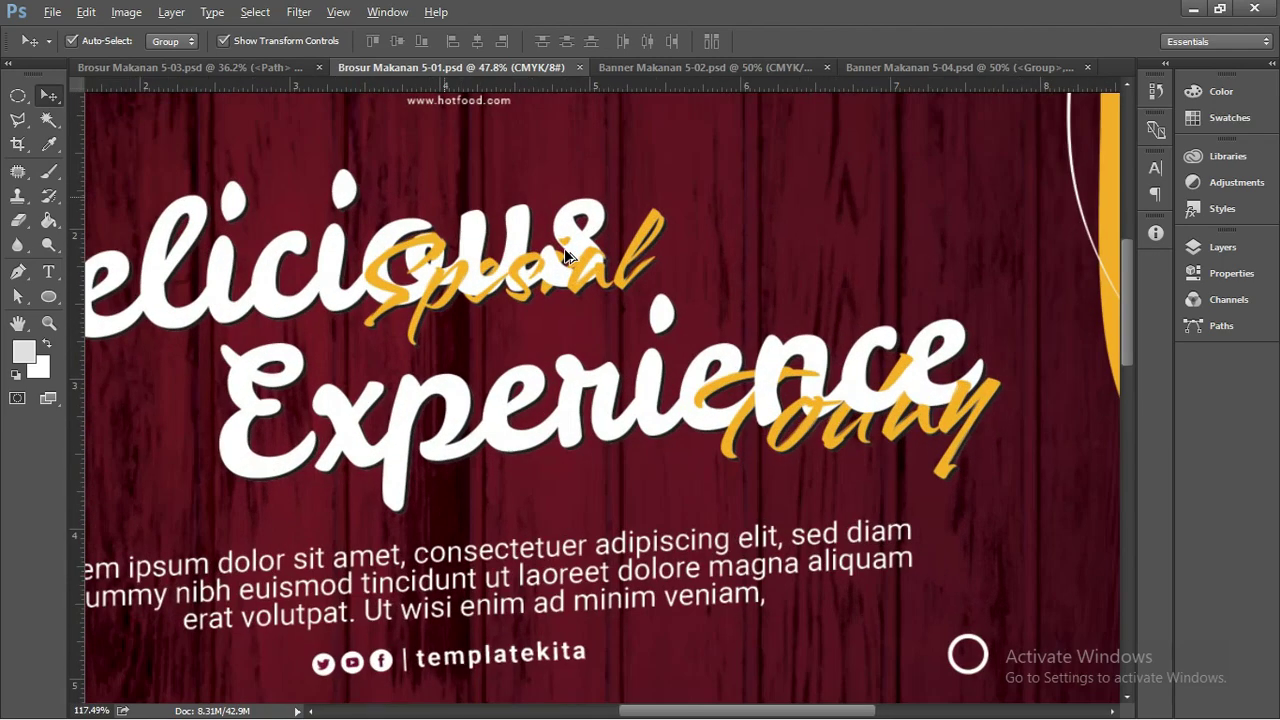
scroll(564, 248, "up", 5)
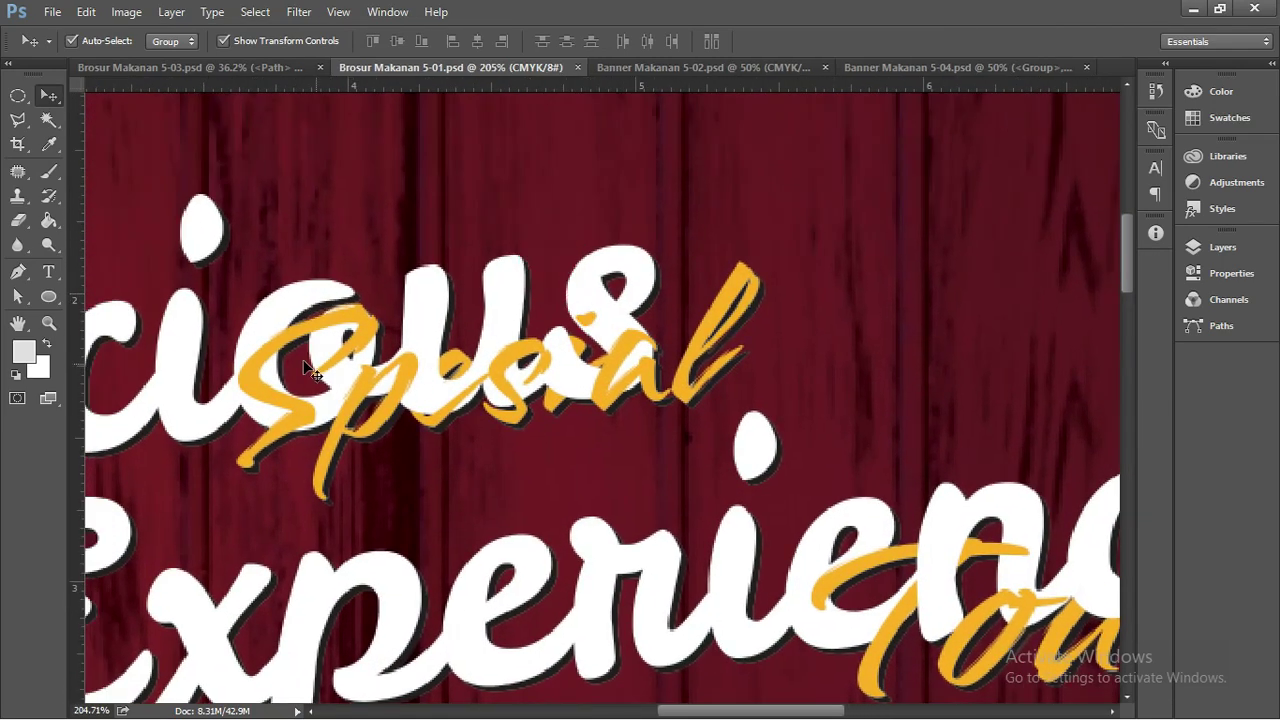
scroll(452, 297, "down", 1)
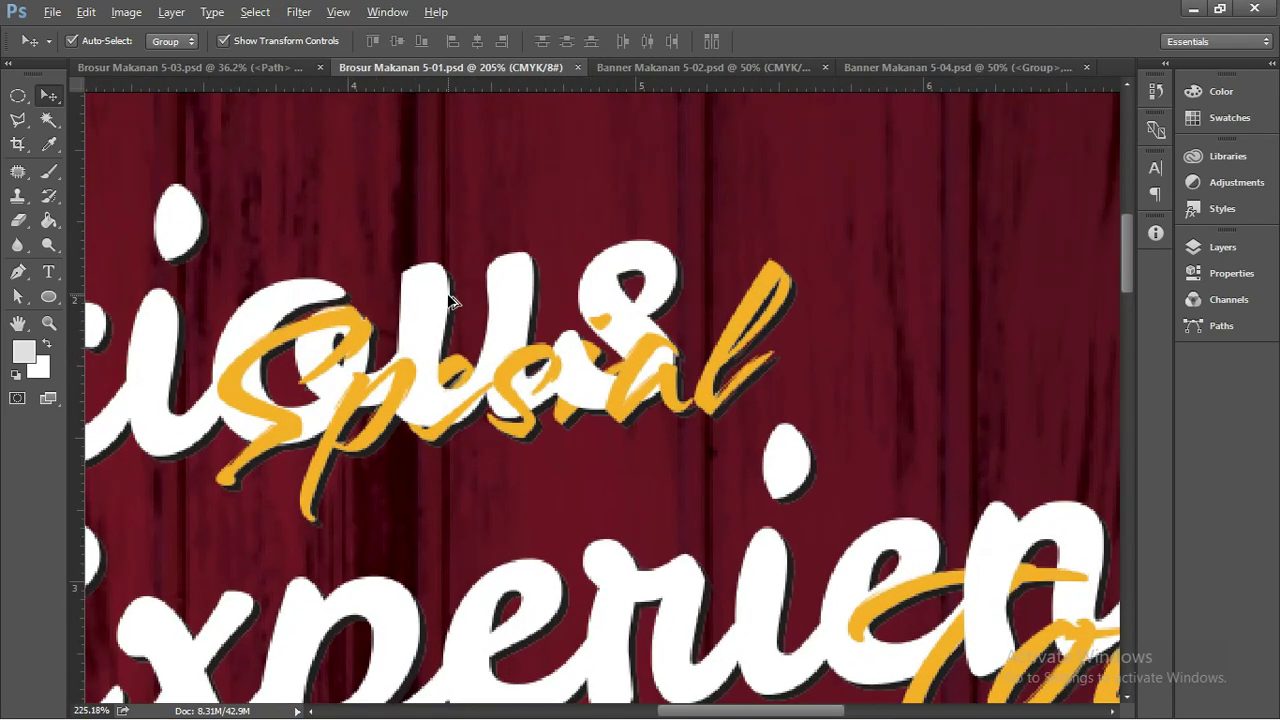
scroll(452, 297, "down", 1)
scroll(455, 297, "down", 2)
scroll(455, 297, "down", 2)
scroll(455, 297, "down", 2)
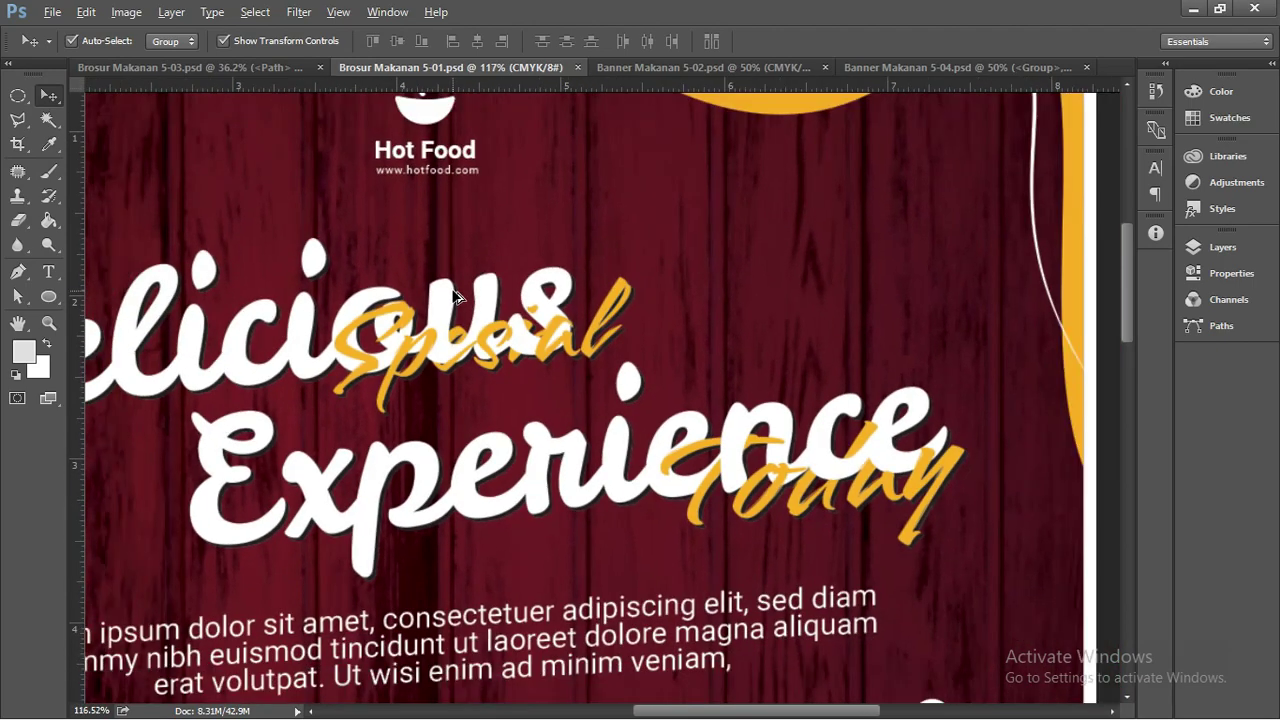
scroll(466, 337, "down", 2)
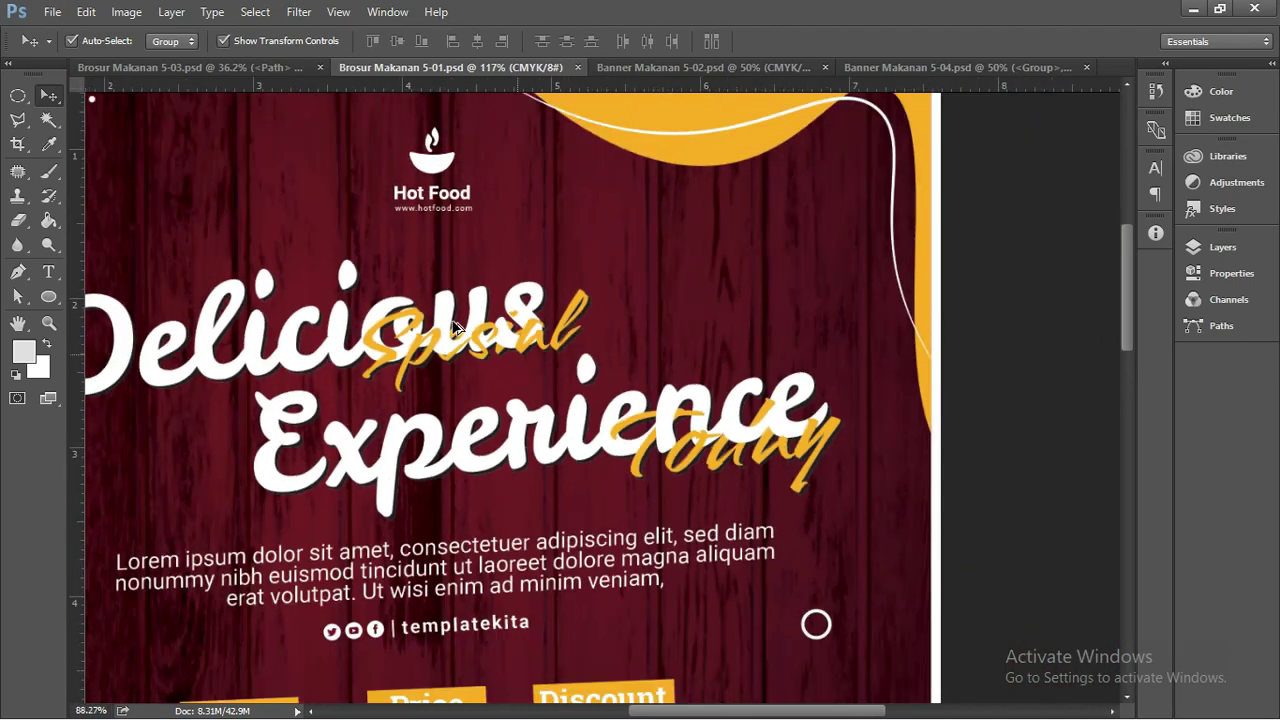
scroll(466, 337, "down", 3)
scroll(466, 337, "down", 2)
scroll(488, 422, "down", 3)
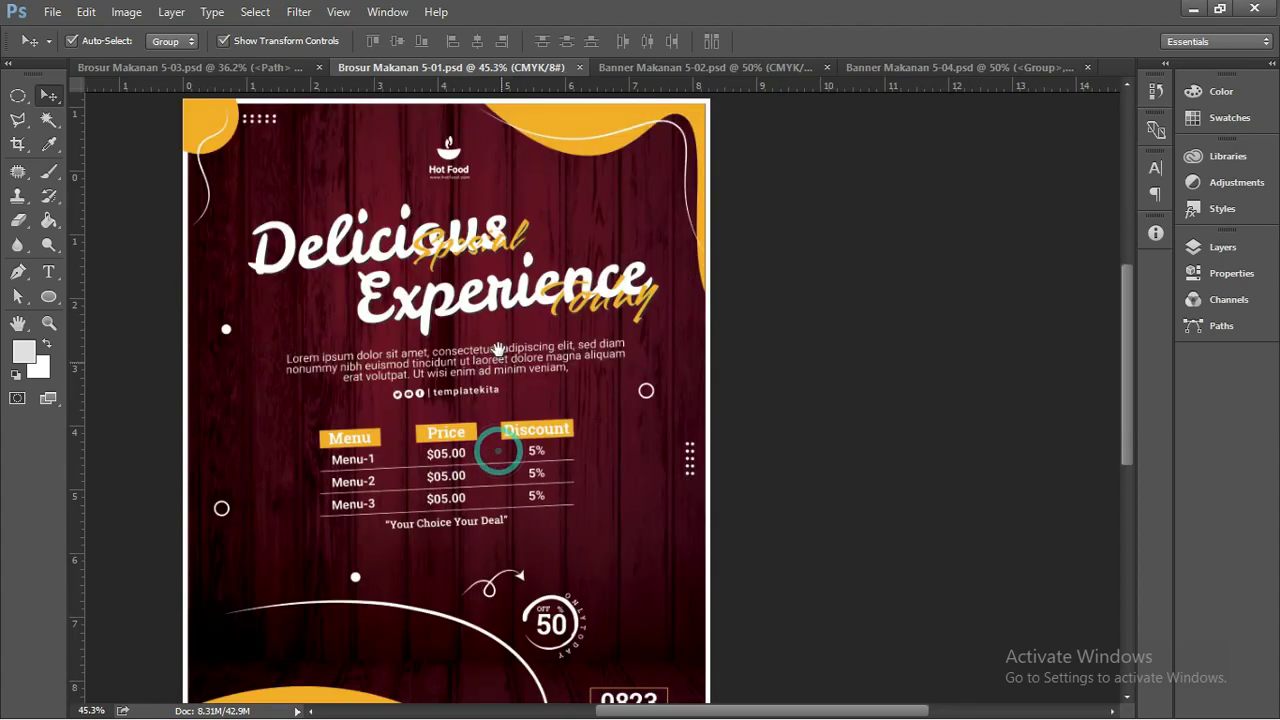
scroll(480, 415, "down", 1)
scroll(470, 408, "down", 2)
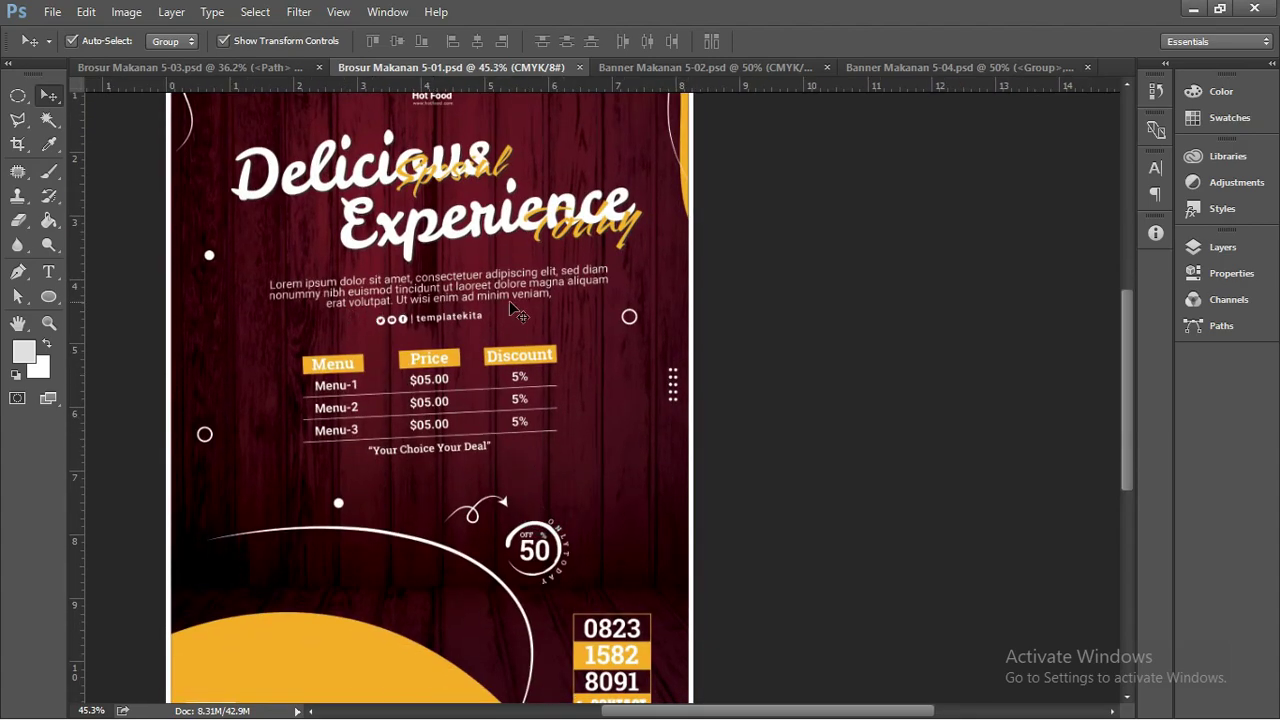
scroll(386, 381, "down", 1)
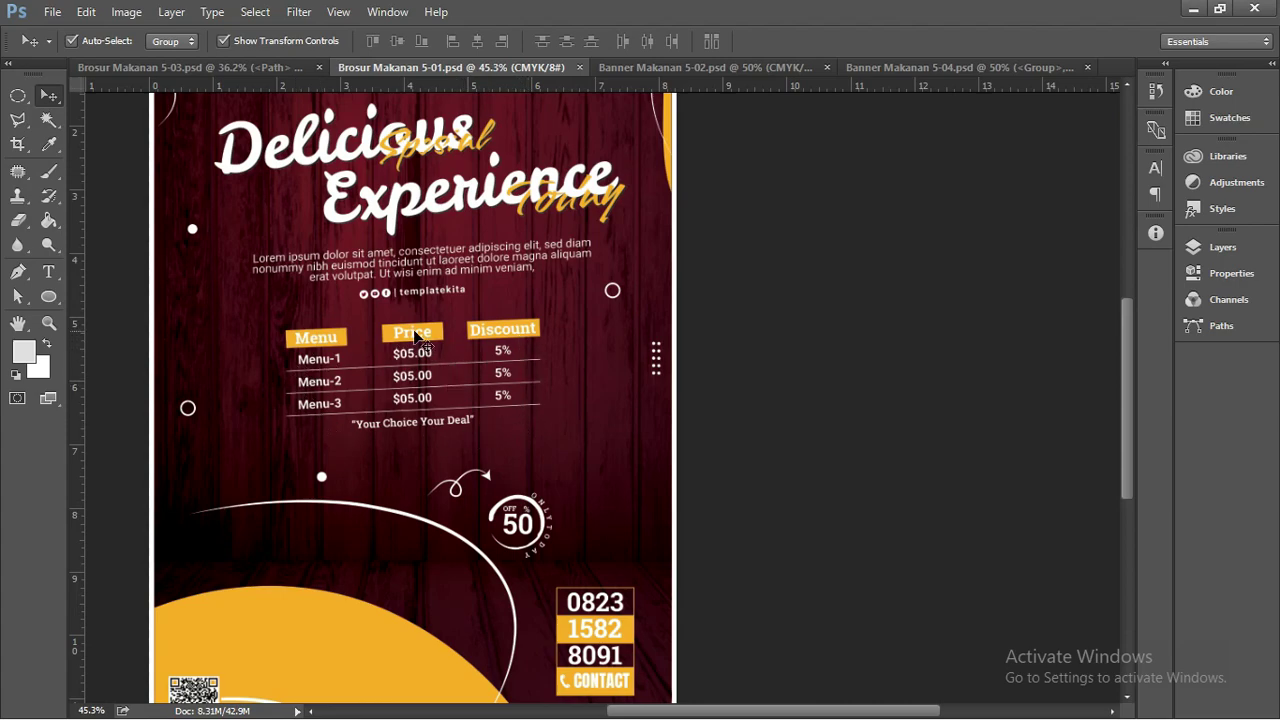
scroll(462, 392, "up", 2)
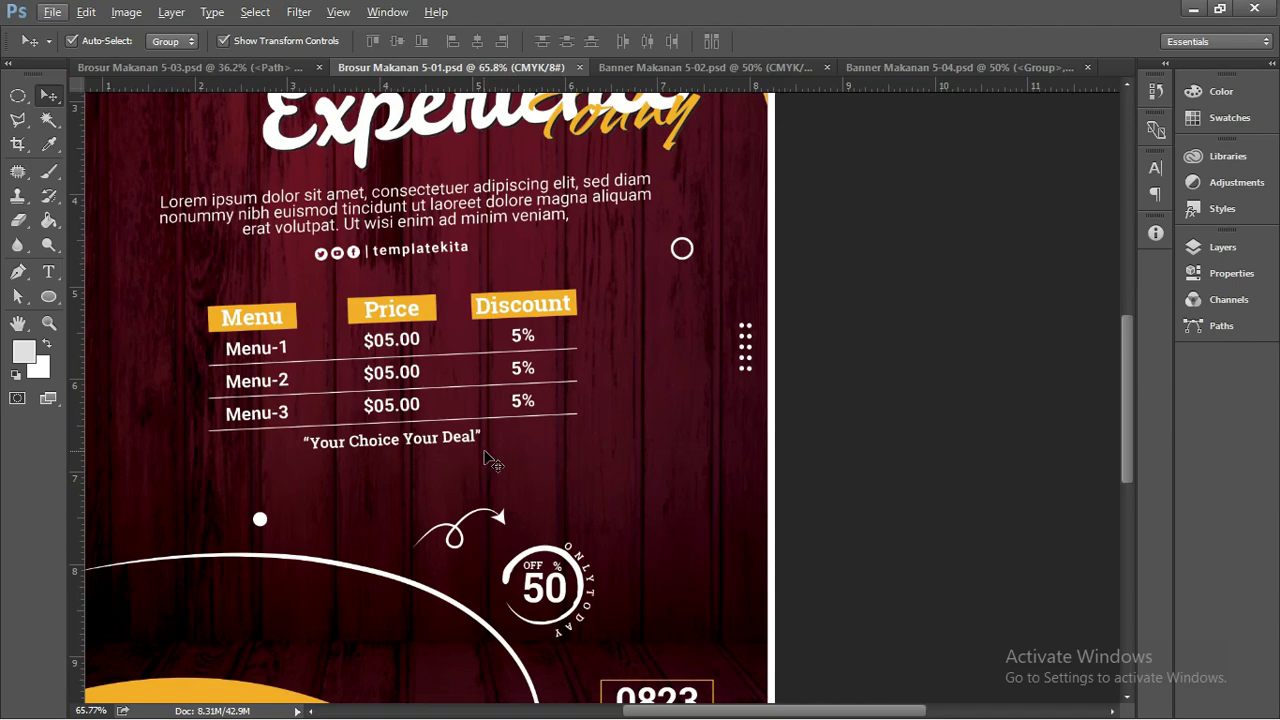
scroll(485, 457, "down", 1)
scroll(480, 460, "down", 1)
left_click_drag(545, 545, 501, 360)
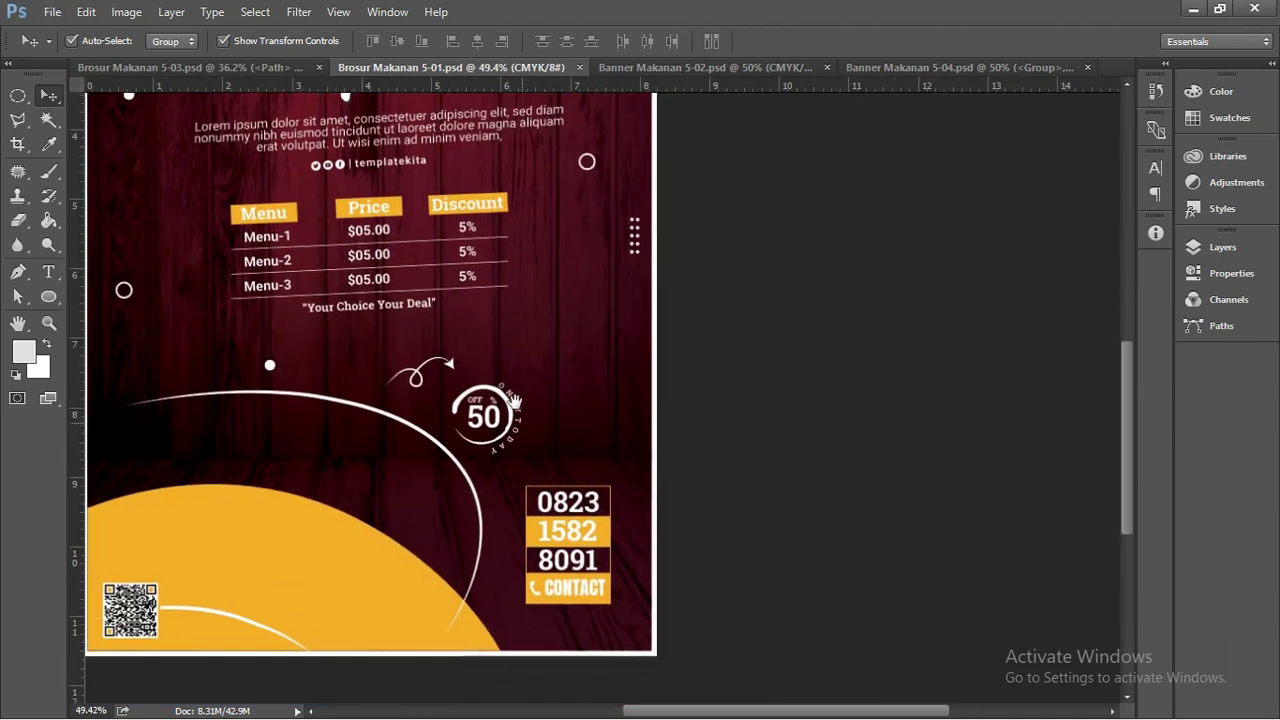
left_click_drag(500, 475, 534, 463)
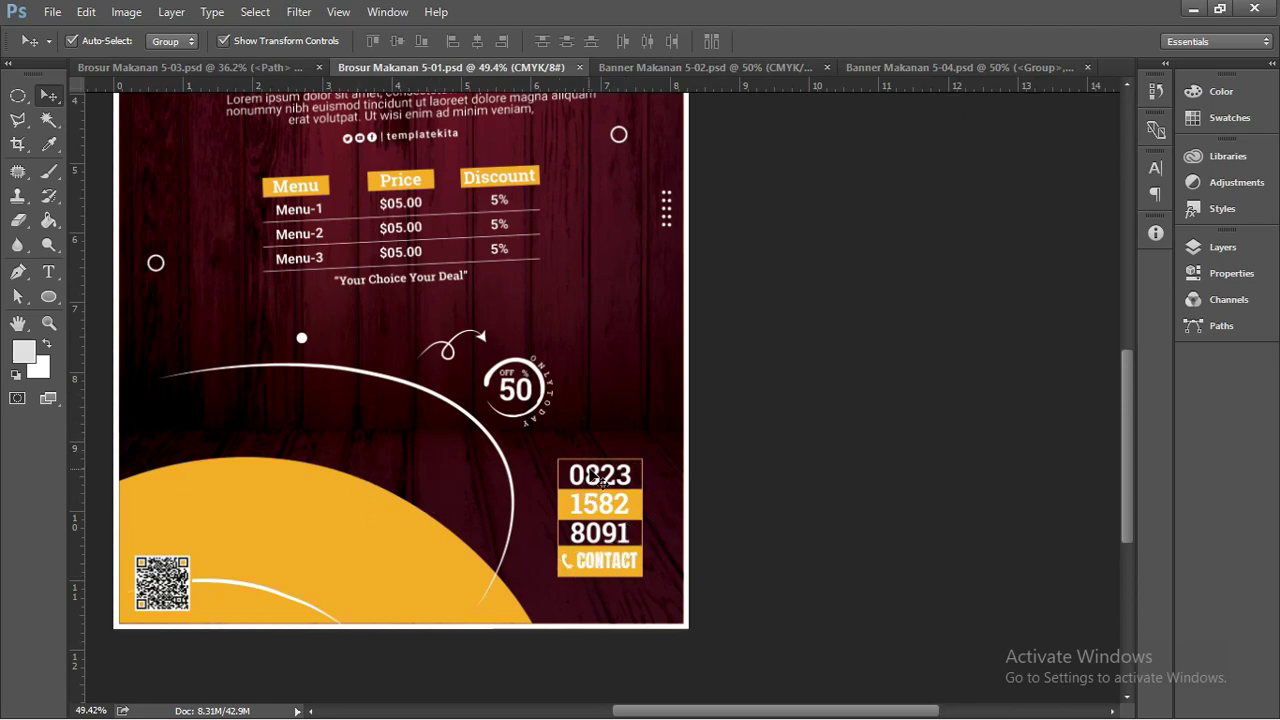
scroll(543, 485, "down", 1)
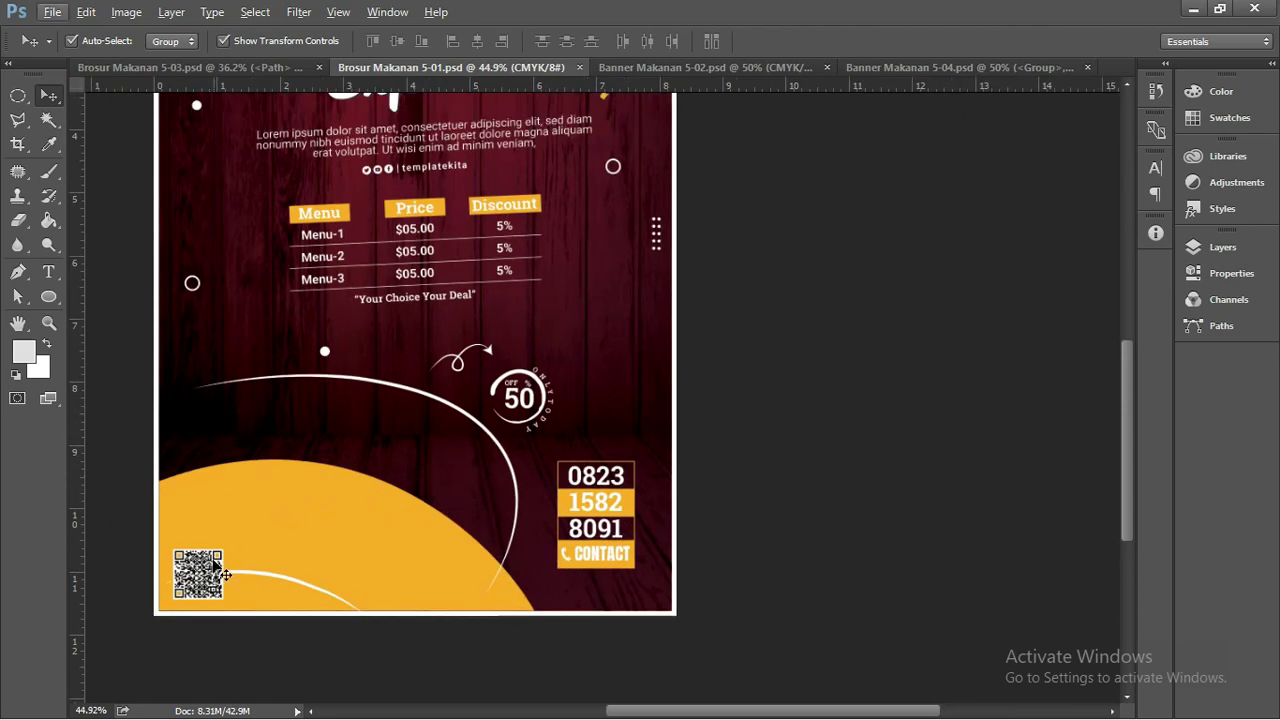
scroll(330, 355, "down", 1)
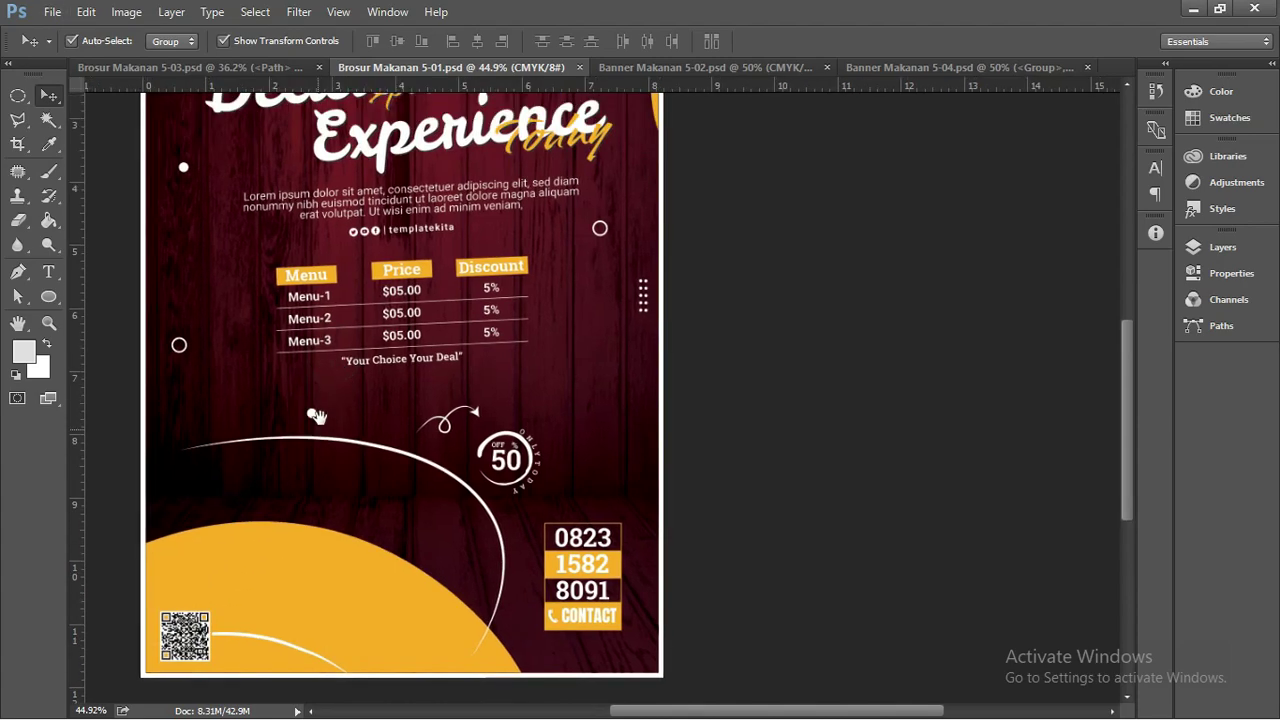
scroll(320, 420, "down", 1)
scroll(400, 320, "down", 1)
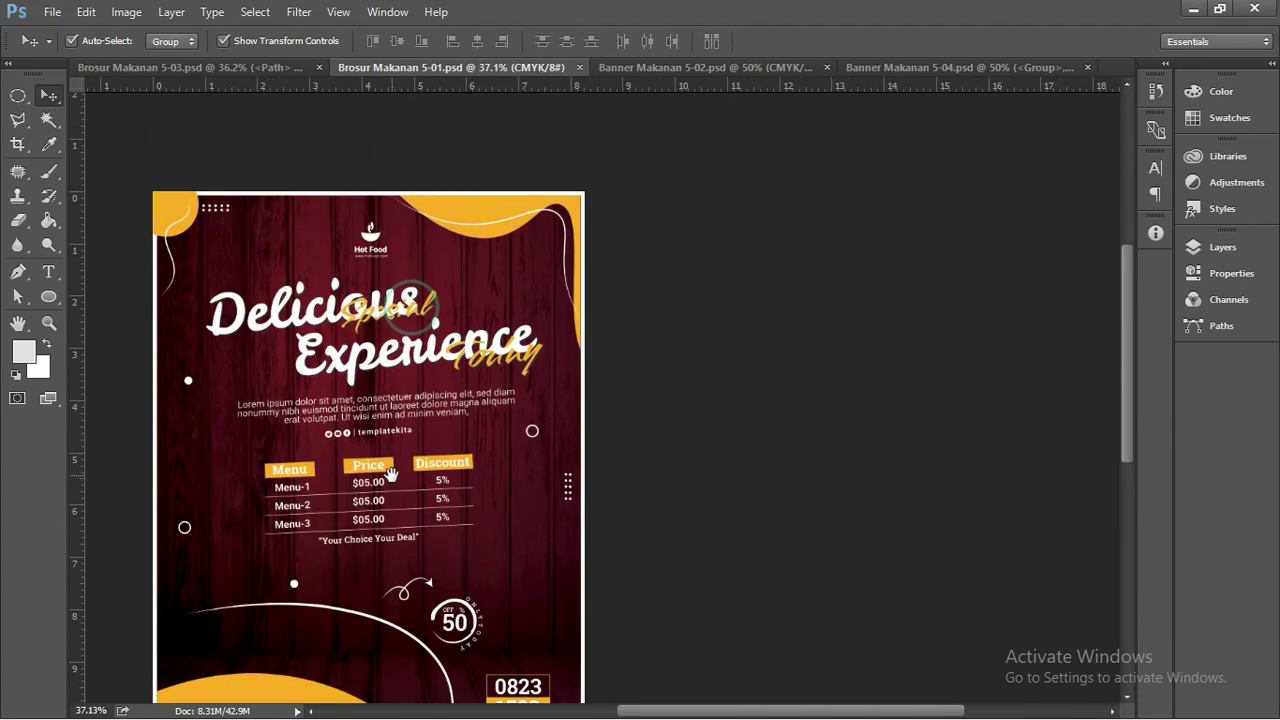
scroll(415, 447, "down", 1)
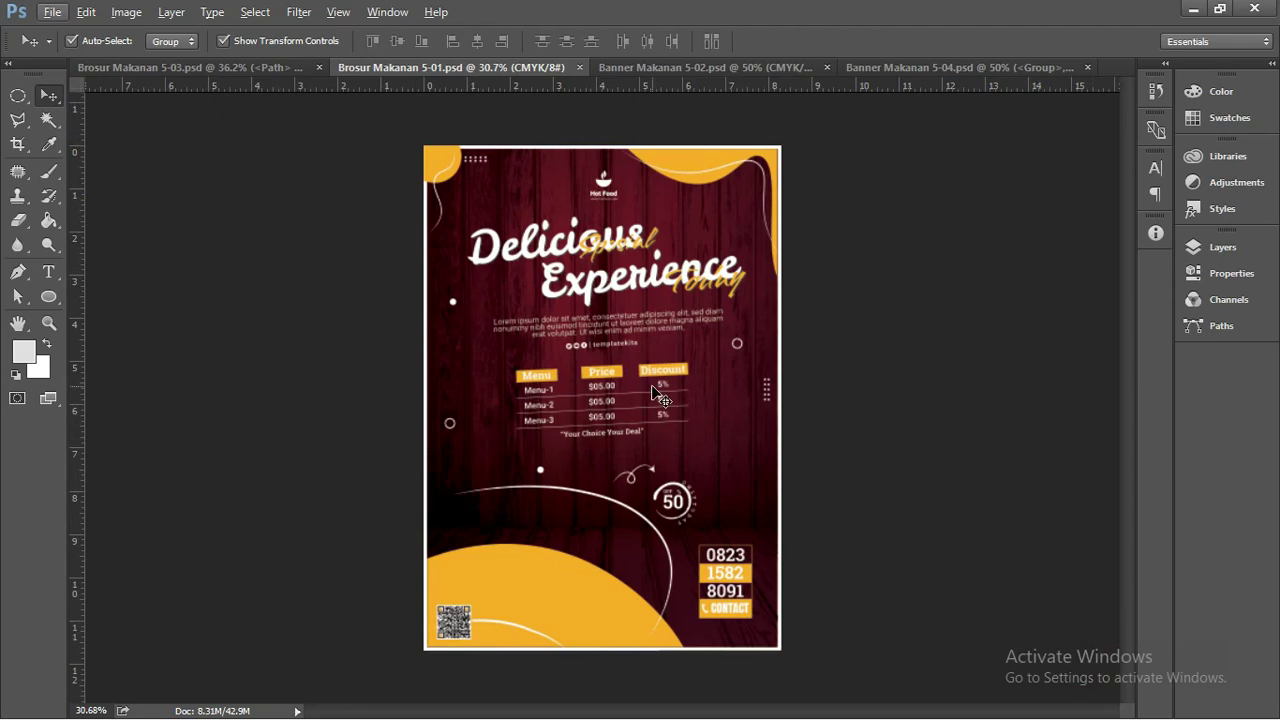
Float the Layers panel out as its own window and briefly check the Paths panel.
left_click(1226, 250)
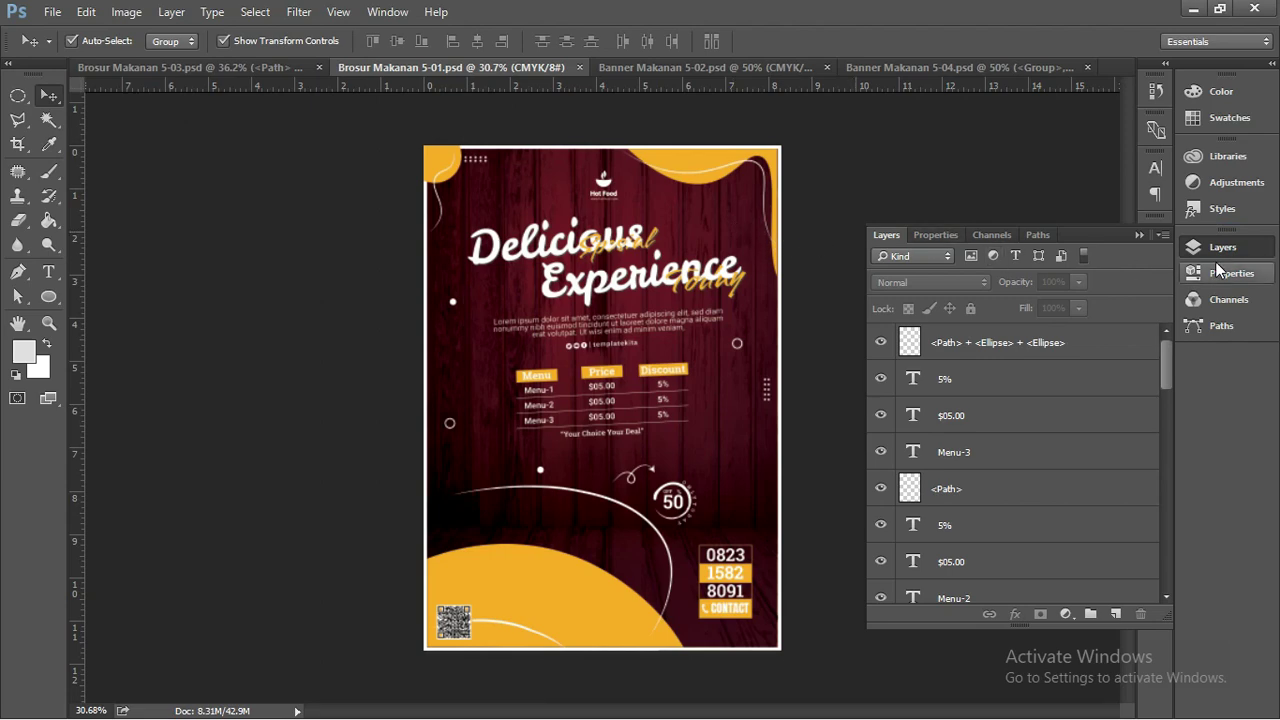
left_click_drag(886, 235, 837, 203)
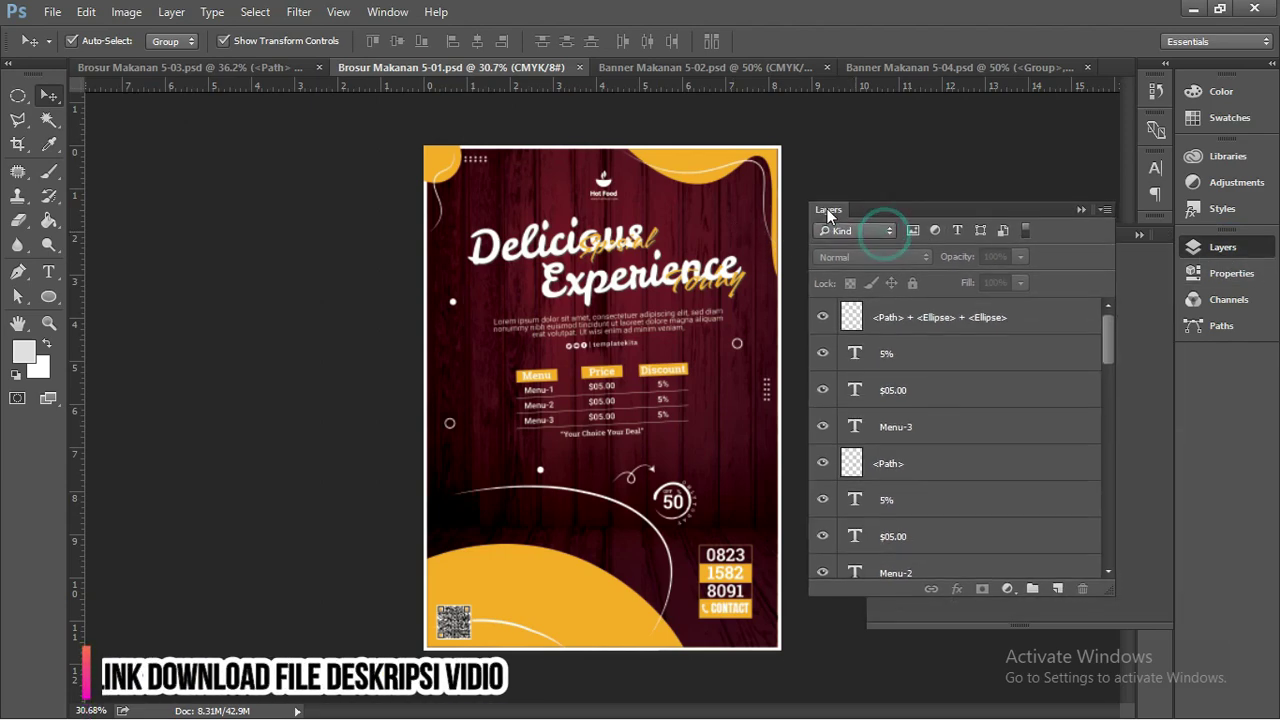
left_click(1149, 283)
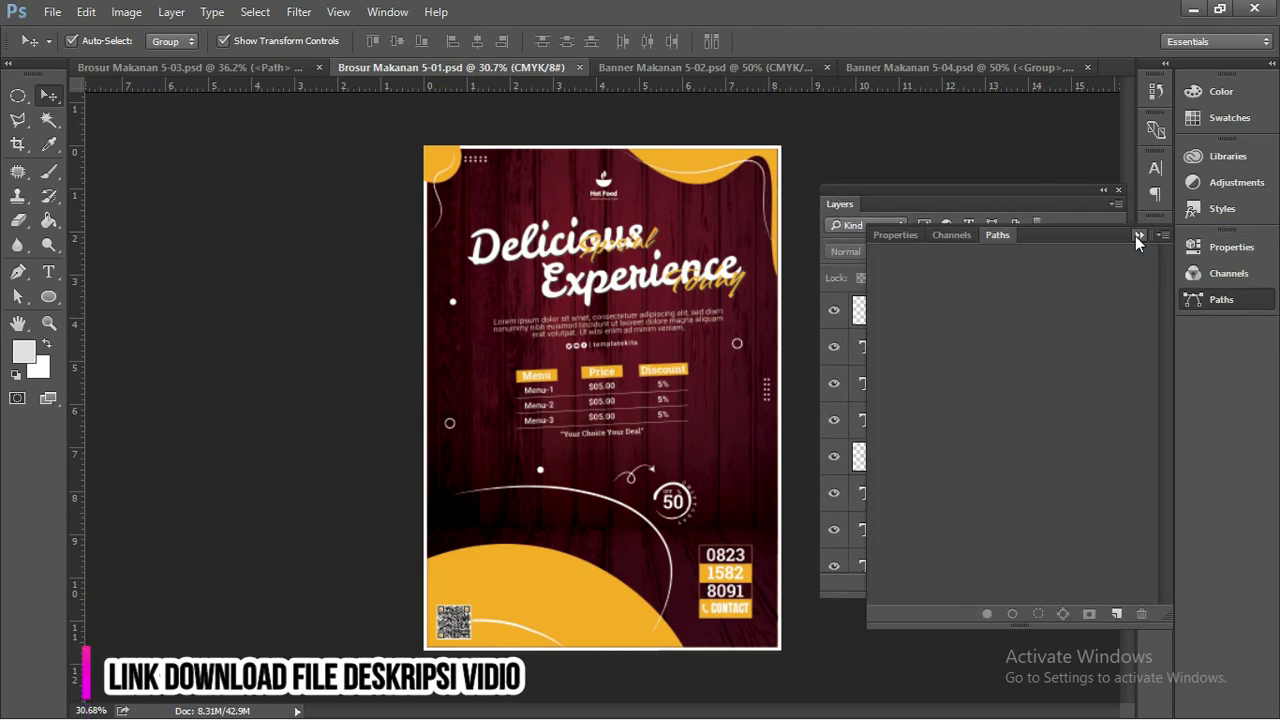
left_click(1137, 235)
left_click_drag(1119, 324, 1086, 522)
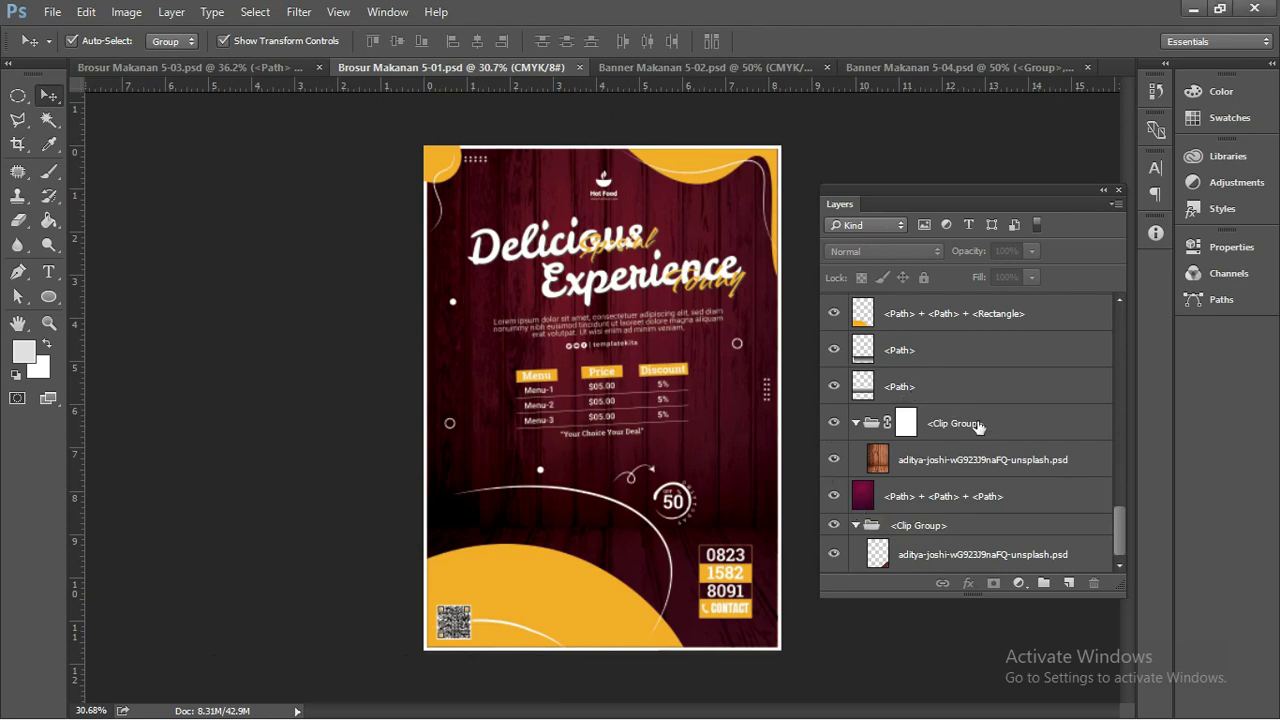
left_click_drag(1121, 528, 1124, 471)
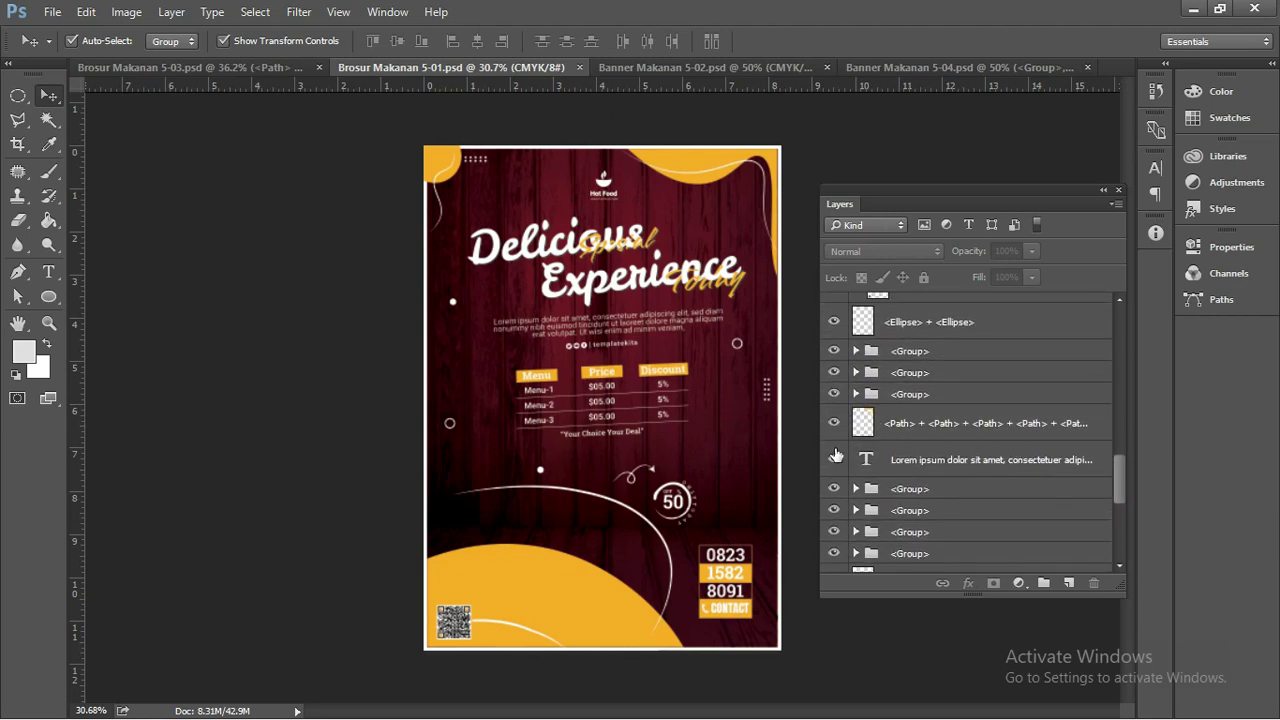
Enter and then exit editing of the Lorem ipsum body text.
double_click(865, 462)
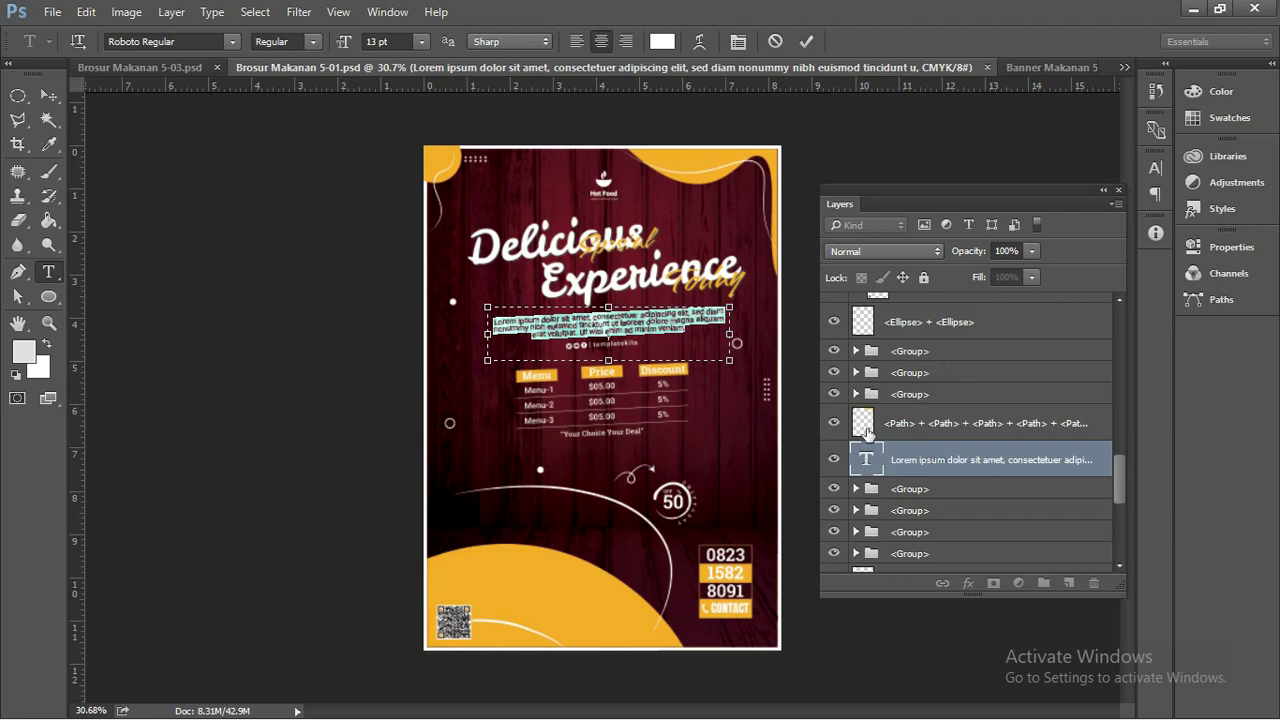
scroll(700, 330, "up", 2)
scroll(700, 330, "up", 2)
scroll(700, 330, "up", 1)
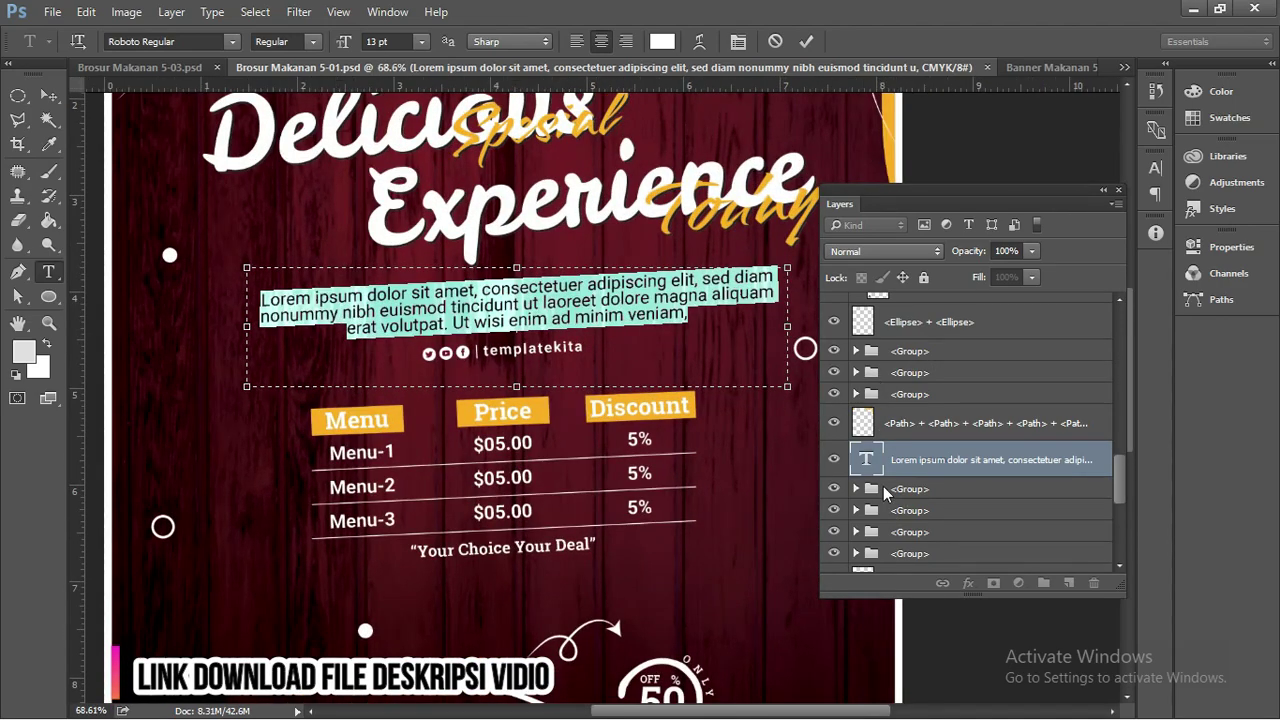
left_click(596, 300)
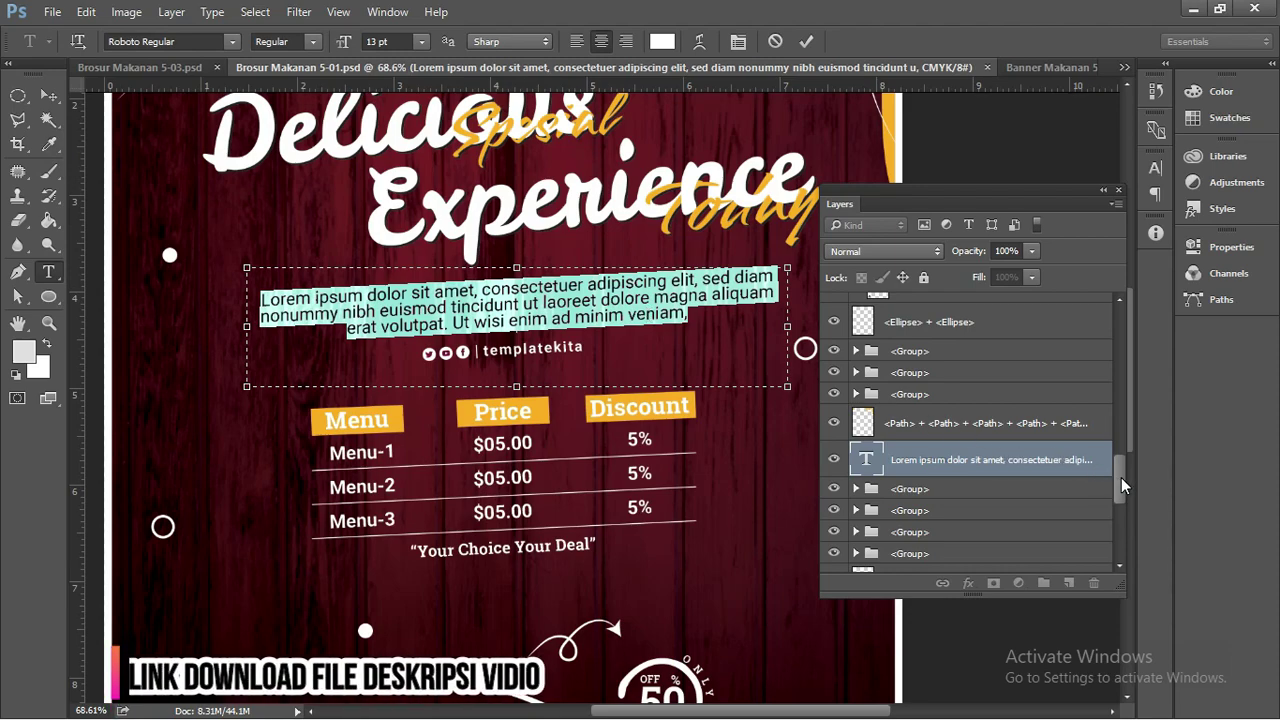
mouse_move(1121, 477)
left_mouse_down()
mouse_move(1110, 536)
mouse_move(1119, 398)
left_mouse_up()
left_click(48, 95)
Select the Delicious Experience title group on the canvas and expand it in Layers.
left_click(325, 118)
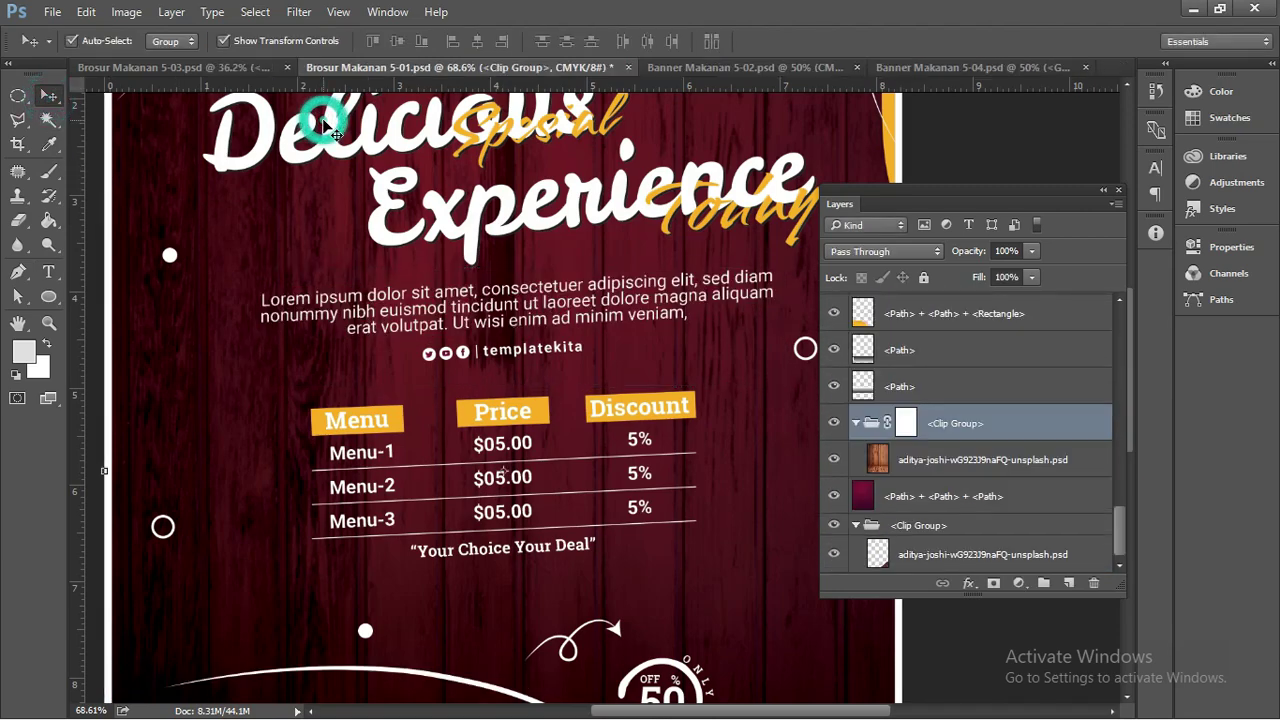
scroll(898, 449, "up", 3)
scroll(537, 190, "up", 2)
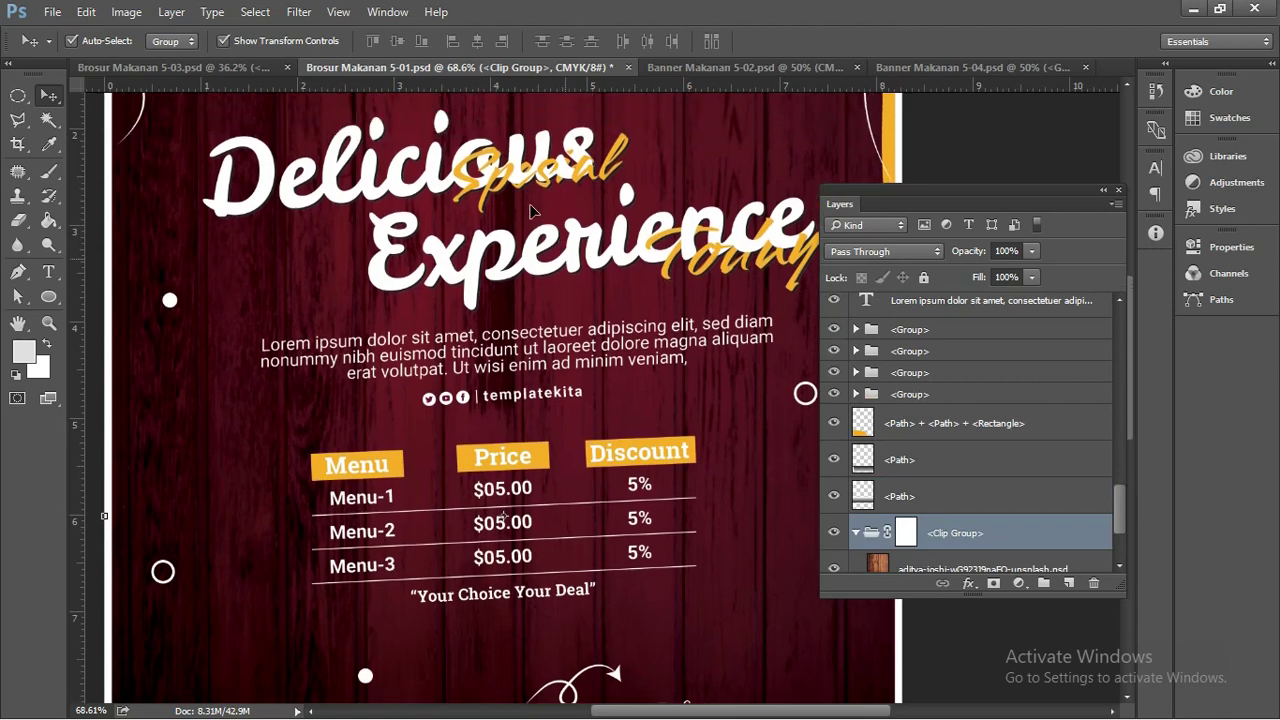
left_click(537, 190)
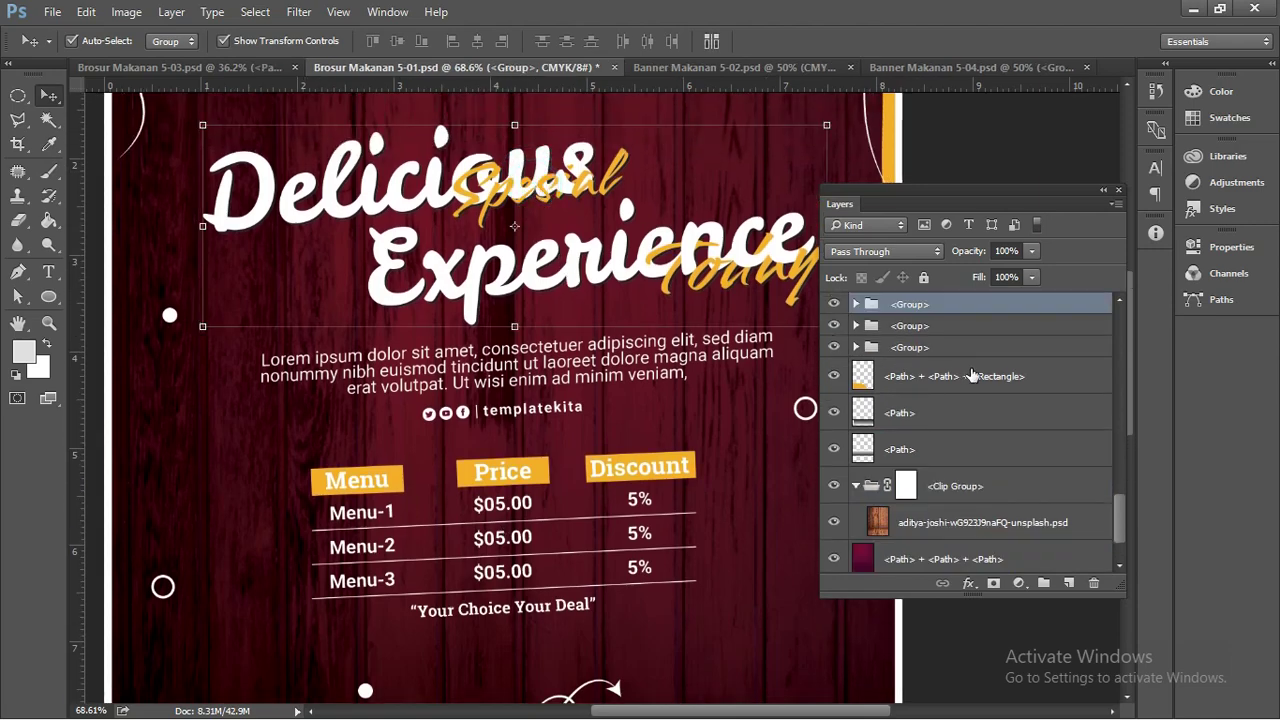
left_click(856, 304)
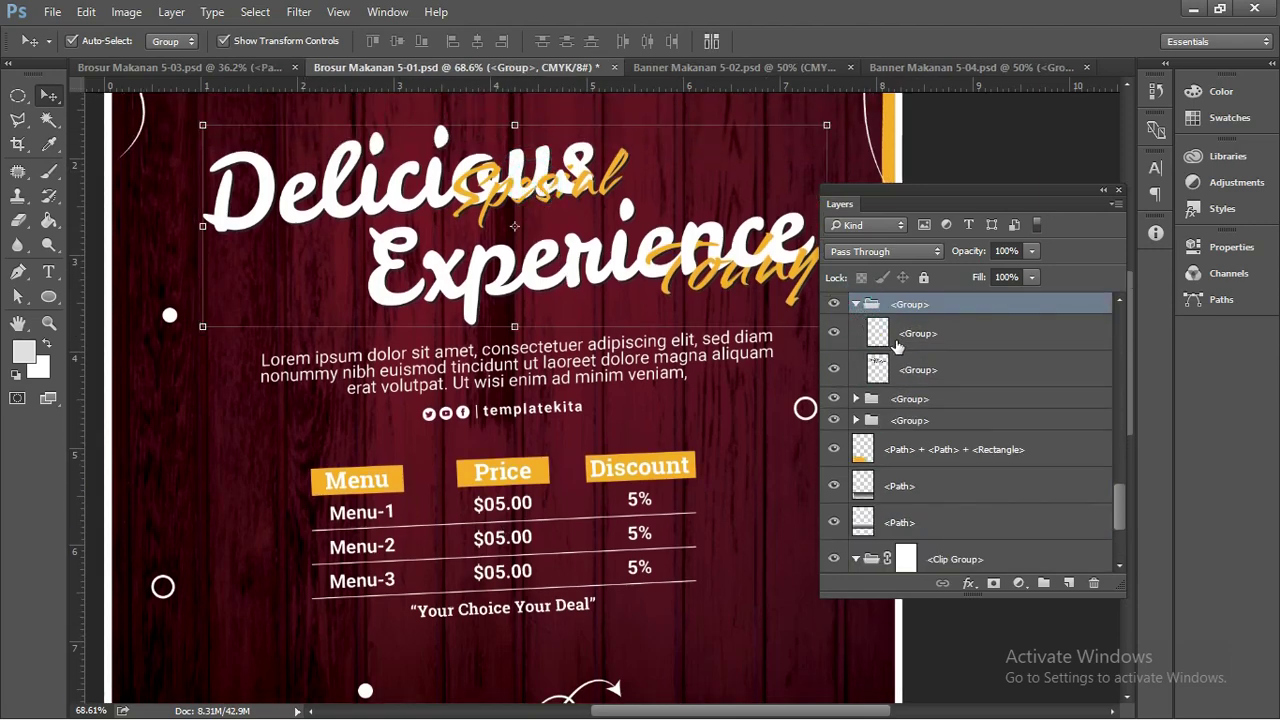
Hide and reshow the title's second sub-group, then collapse the Layers panel to icons.
left_click(878, 369)
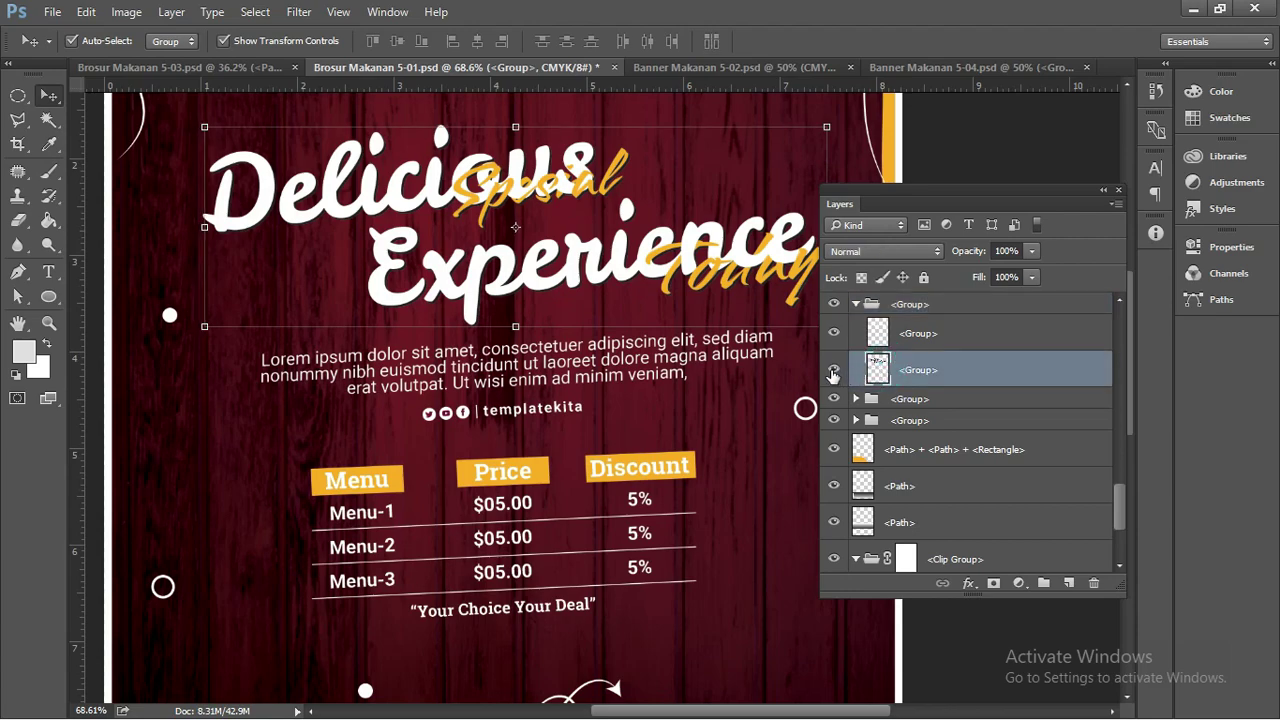
left_click(833, 372)
left_click(833, 372)
scroll(925, 337, "down", 3)
scroll(1000, 320, "up", 3)
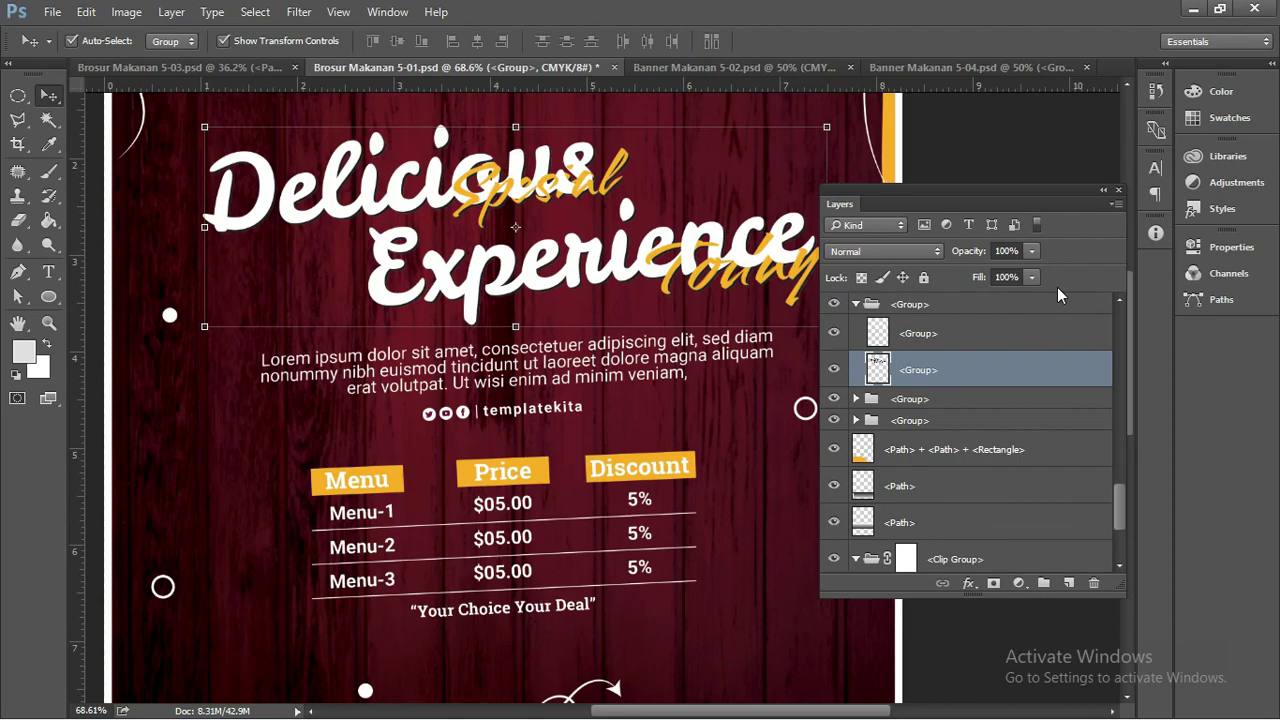
left_click(1099, 190)
Pick up the farhad-ibrahimzade unsplash food photo in File Explorer and carry it back to Photoshop.
scroll(571, 331, "down", 5)
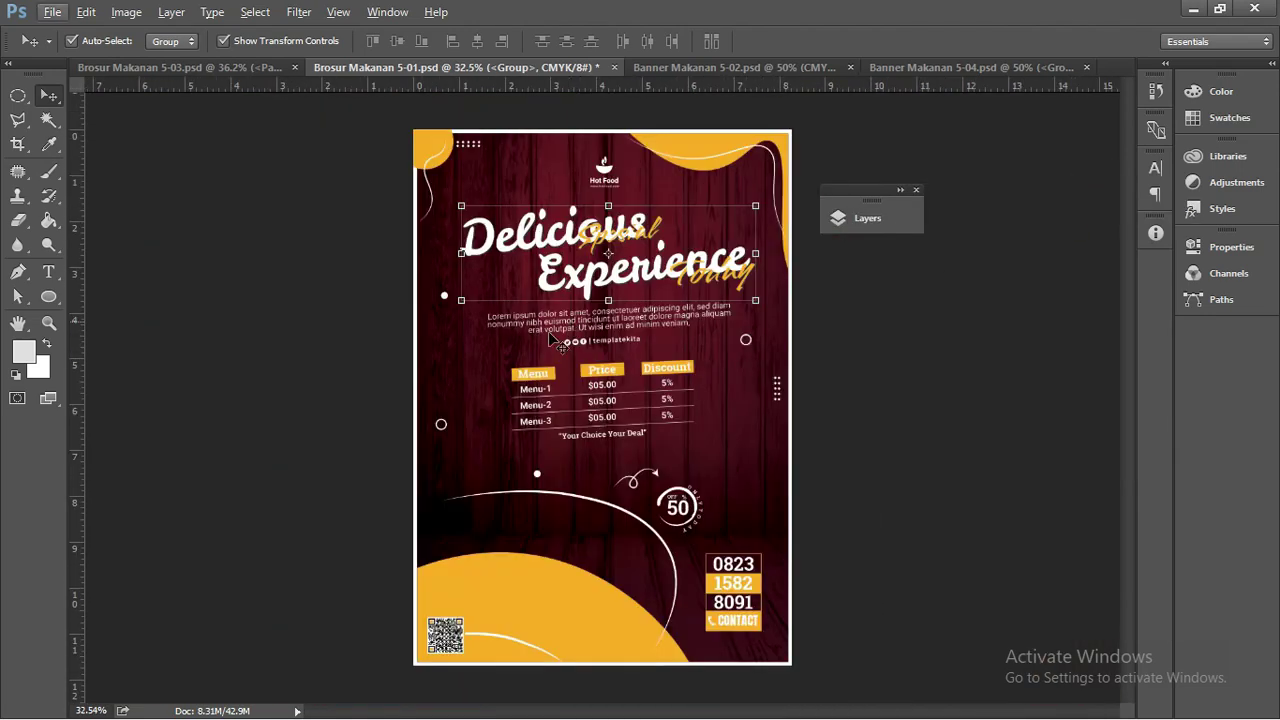
key("alt+Tab")
left_click(560, 365)
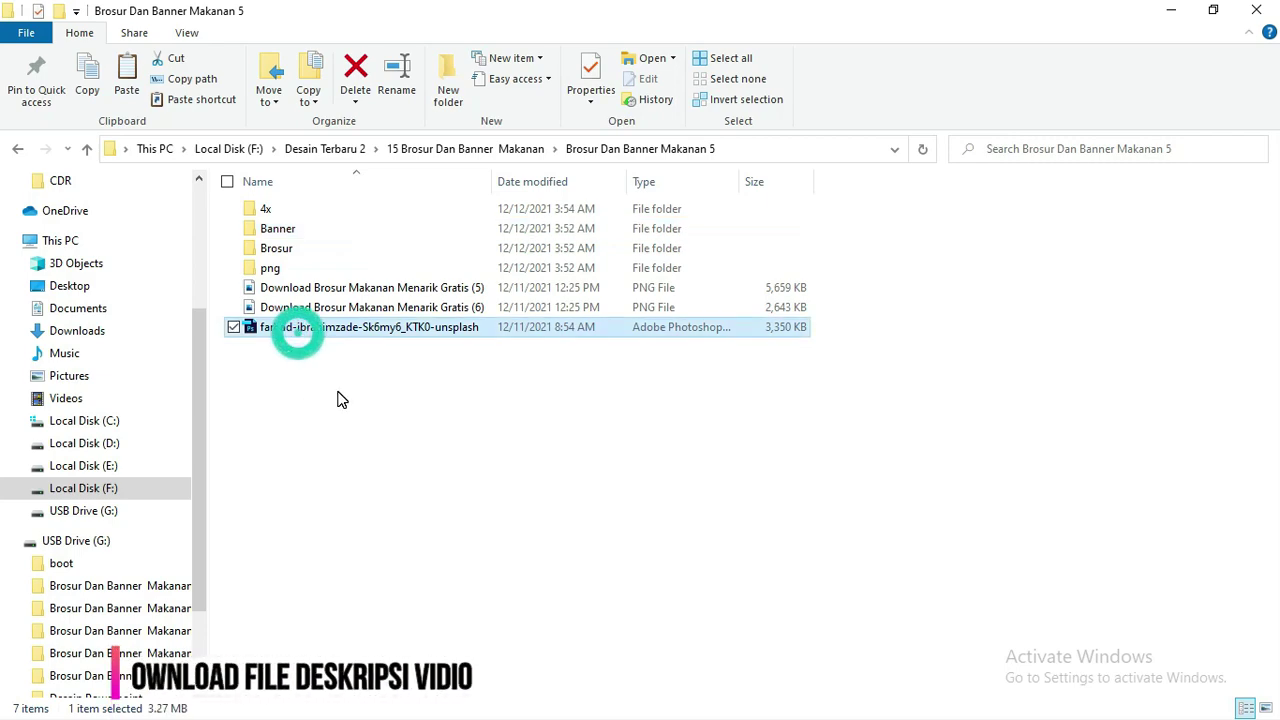
mouse_move(300, 335)
left_mouse_down()
mouse_move(343, 406)
mouse_move(364, 411)
left_mouse_up()
key("alt+Tab")
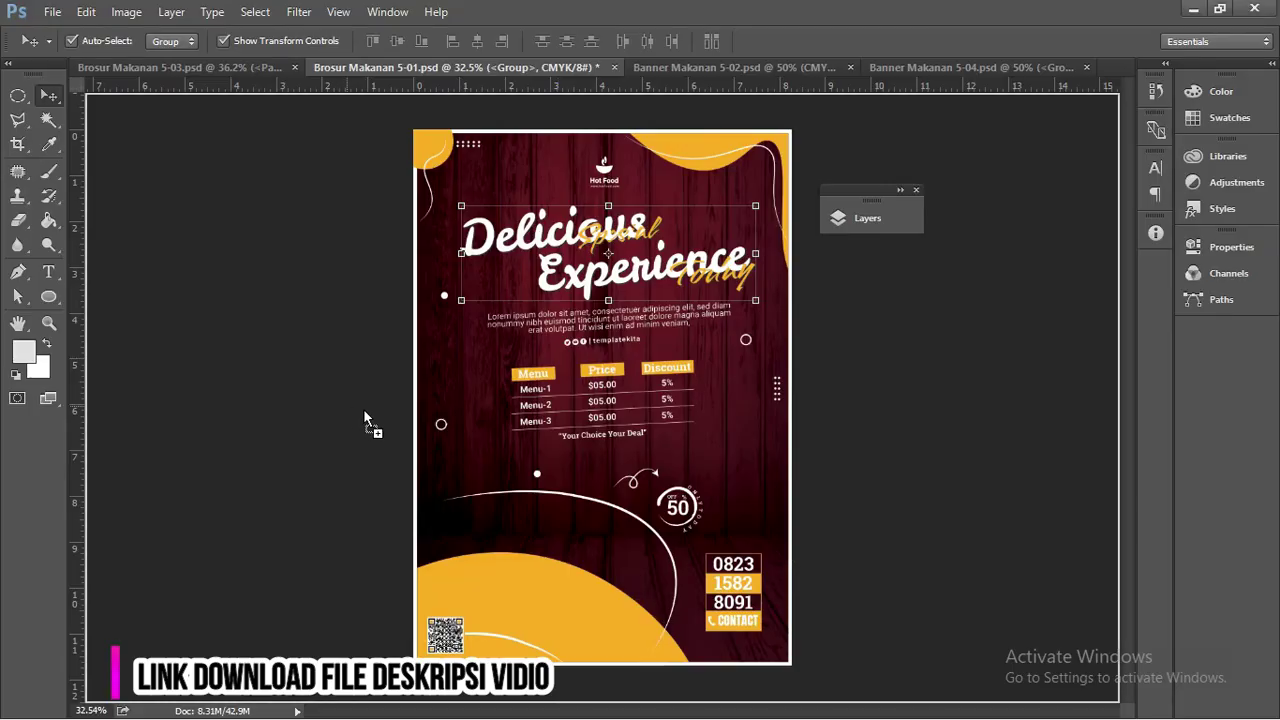
Drop the food photo onto the flyer, enlarge it and move it to the lower-left corner.
left_click_drag(510, 575, 510, 575)
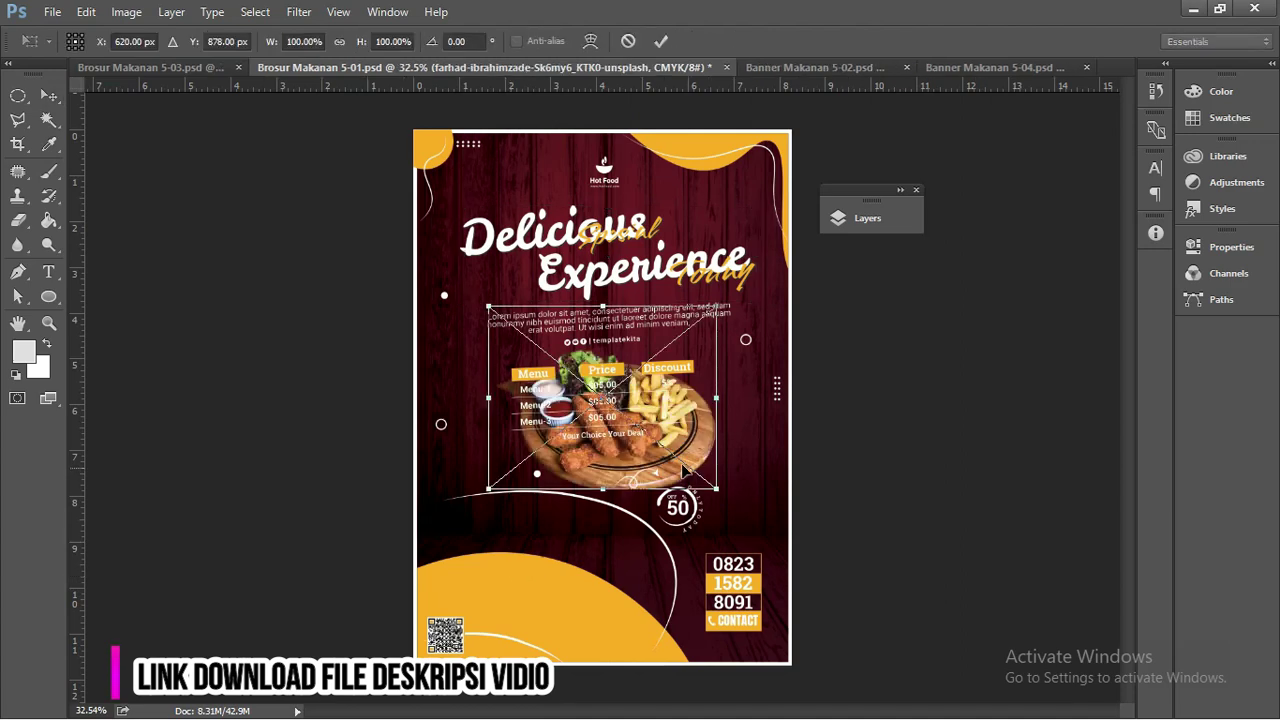
mouse_move(683, 470)
left_mouse_down()
mouse_move(622, 633)
mouse_move(597, 627)
left_mouse_up()
mouse_move(627, 484)
left_mouse_down()
mouse_move(632, 455)
mouse_move(675, 427)
left_mouse_up()
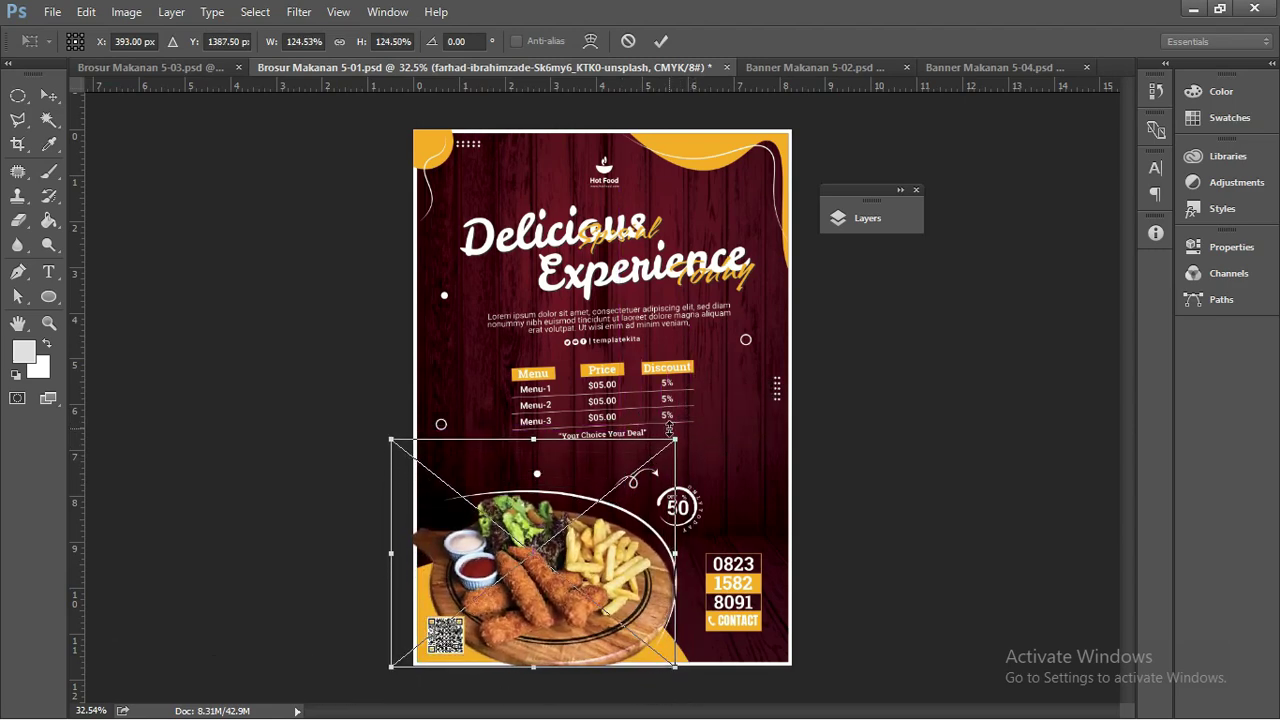
left_click_drag(602, 545, 585, 545)
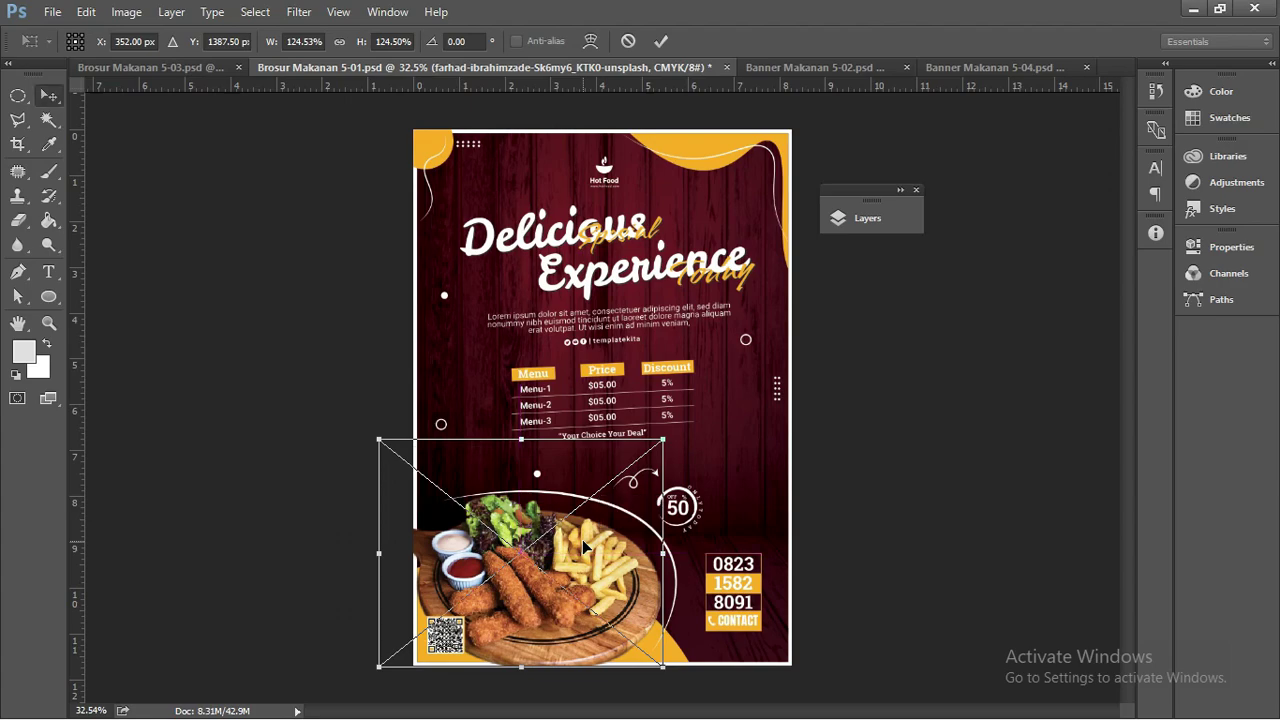
key("Return")
Fine-tune the food photo's scale to about 132%, commit it, and turn off Auto-Select.
scroll(582, 539, "up", 1)
scroll(586, 555, "up", 1)
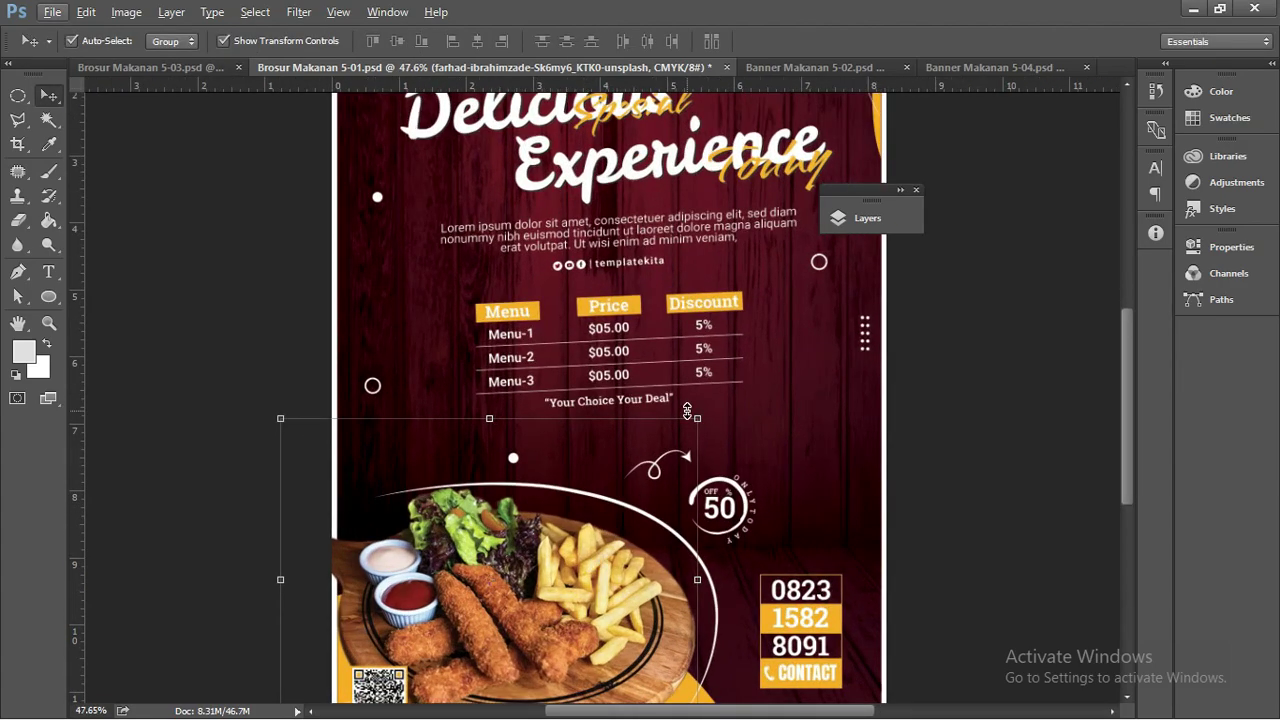
left_click_drag(701, 419, 739, 381)
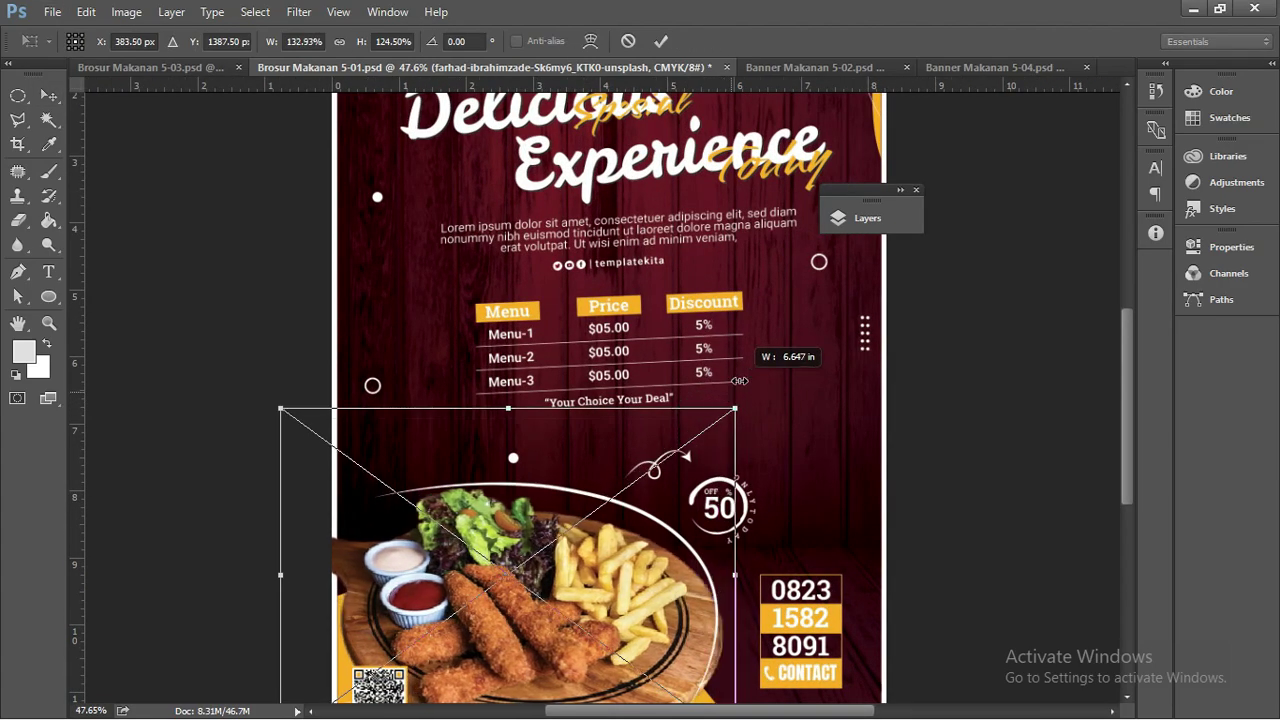
mouse_move(739, 381)
left_mouse_down()
mouse_move(700, 406)
mouse_move(718, 390)
left_mouse_up()
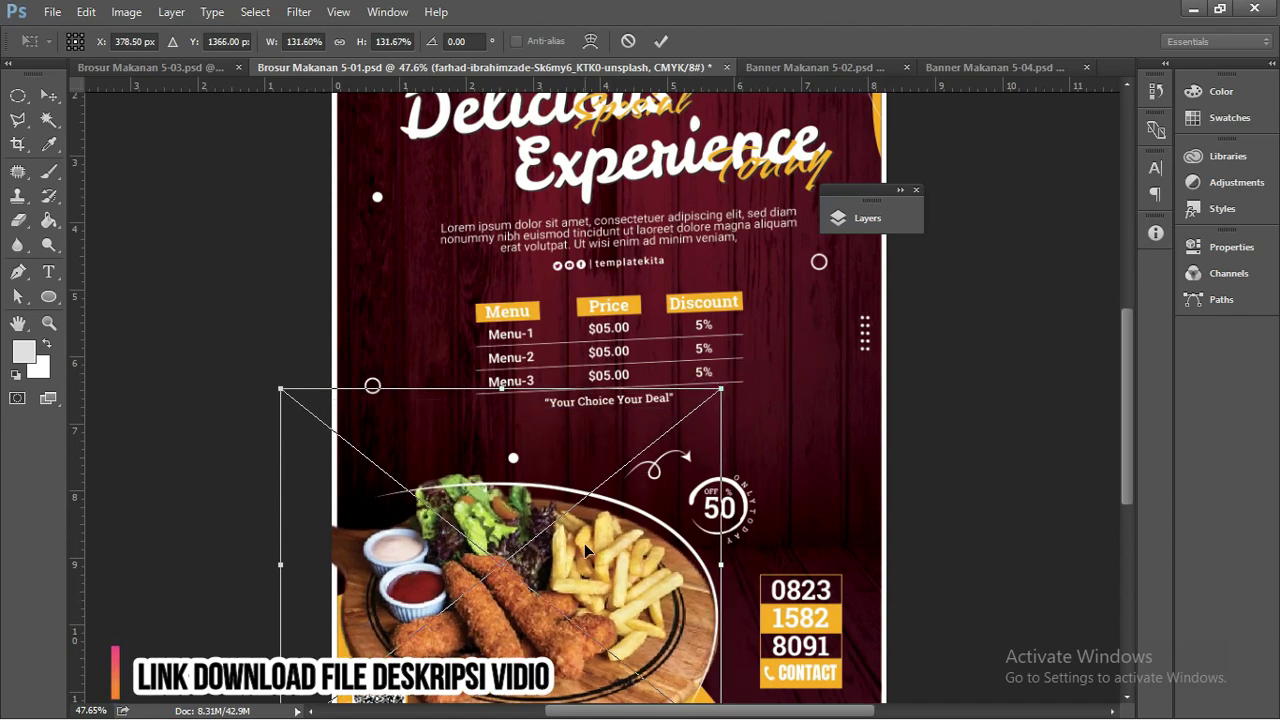
left_click_drag(559, 546, 578, 548)
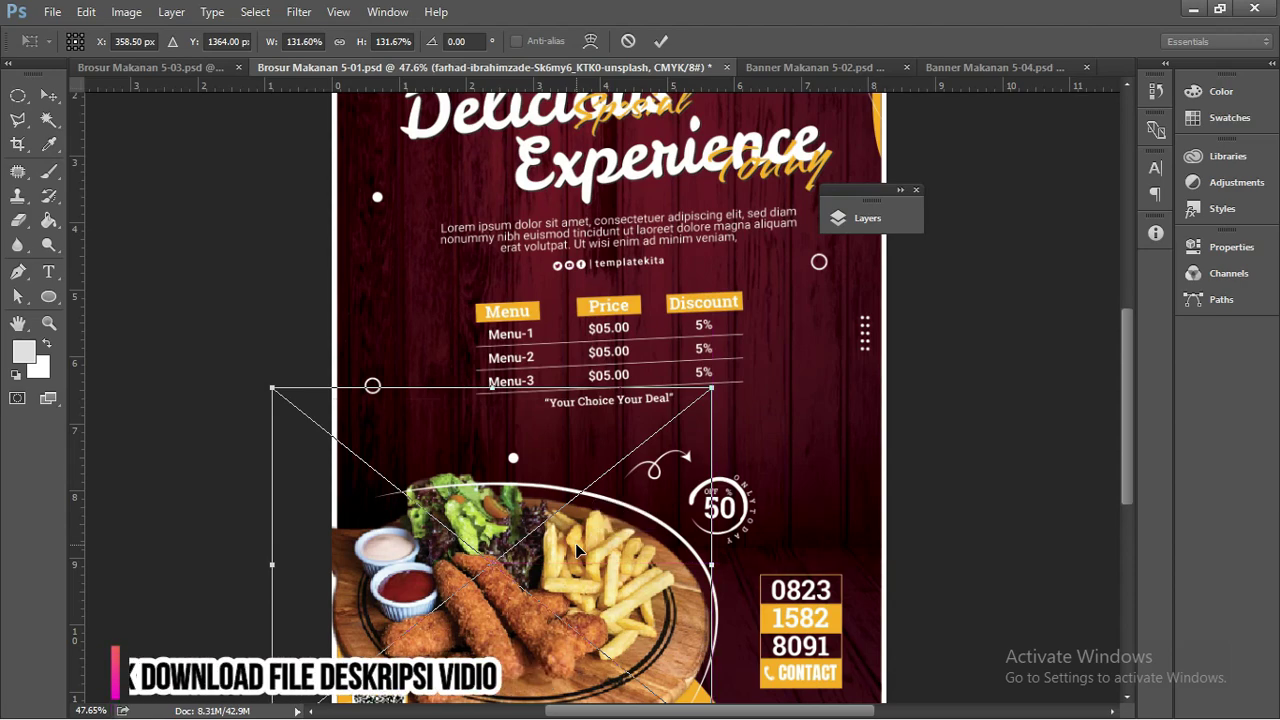
key("Return")
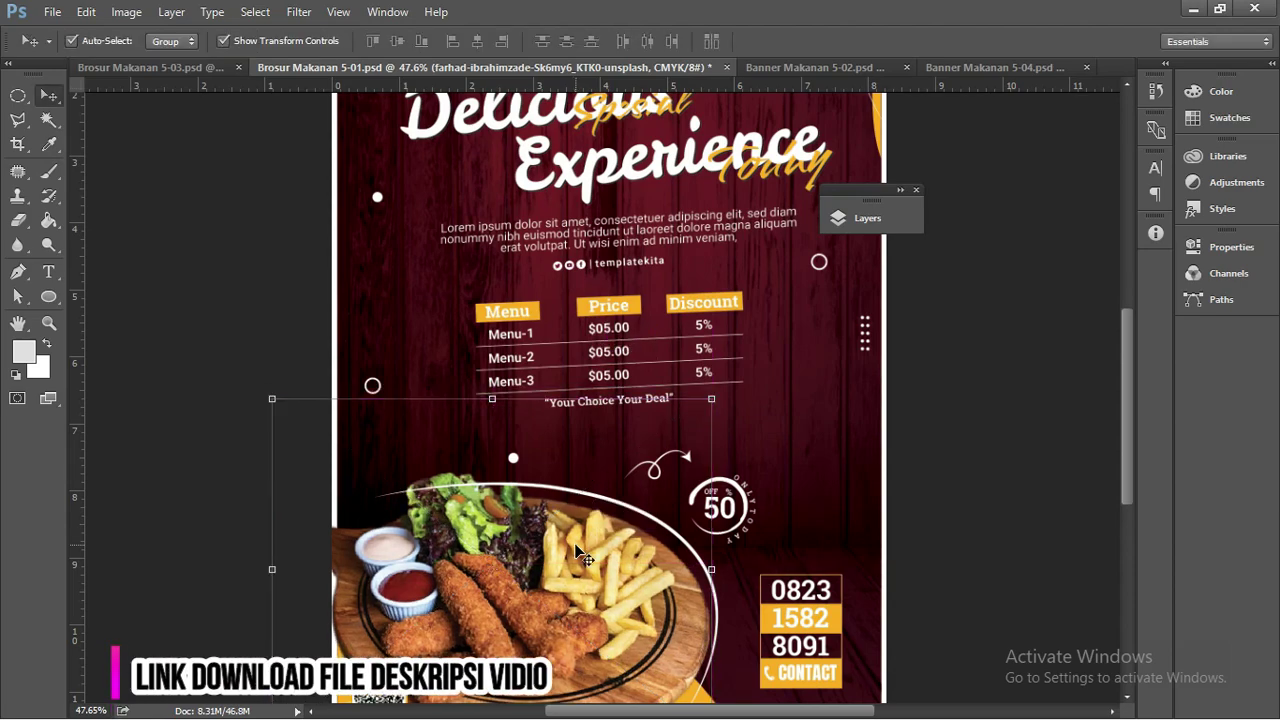
key("ctrl")
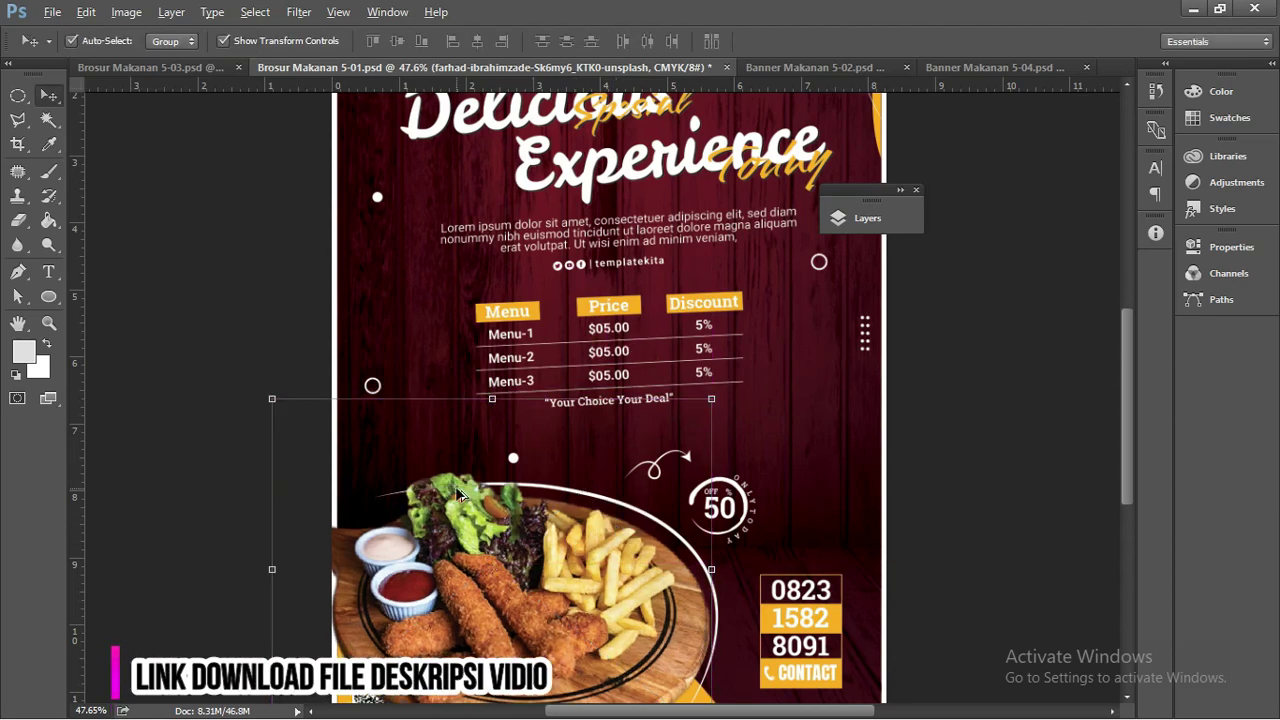
scroll(457, 492, "down", 2, "alt")
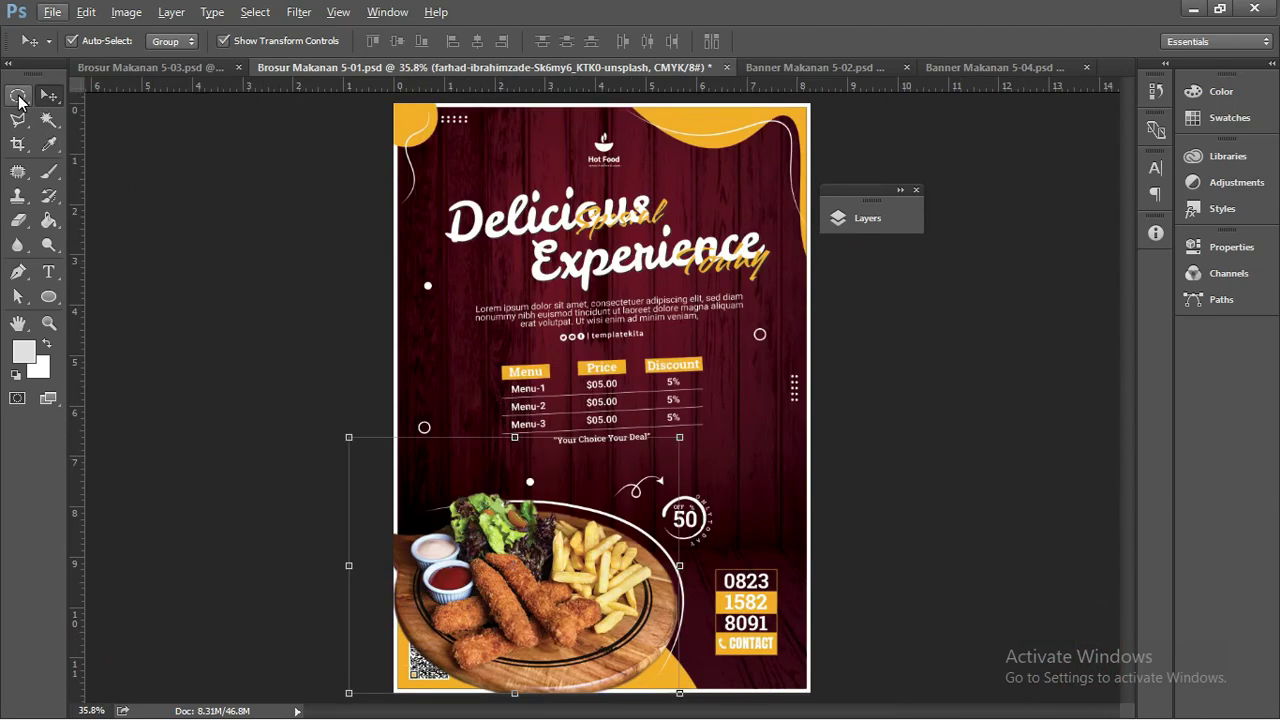
Choose the Rectangular Marquee and draw a first selection box, then discard it.
left_click(18, 95)
left_click(110, 95)
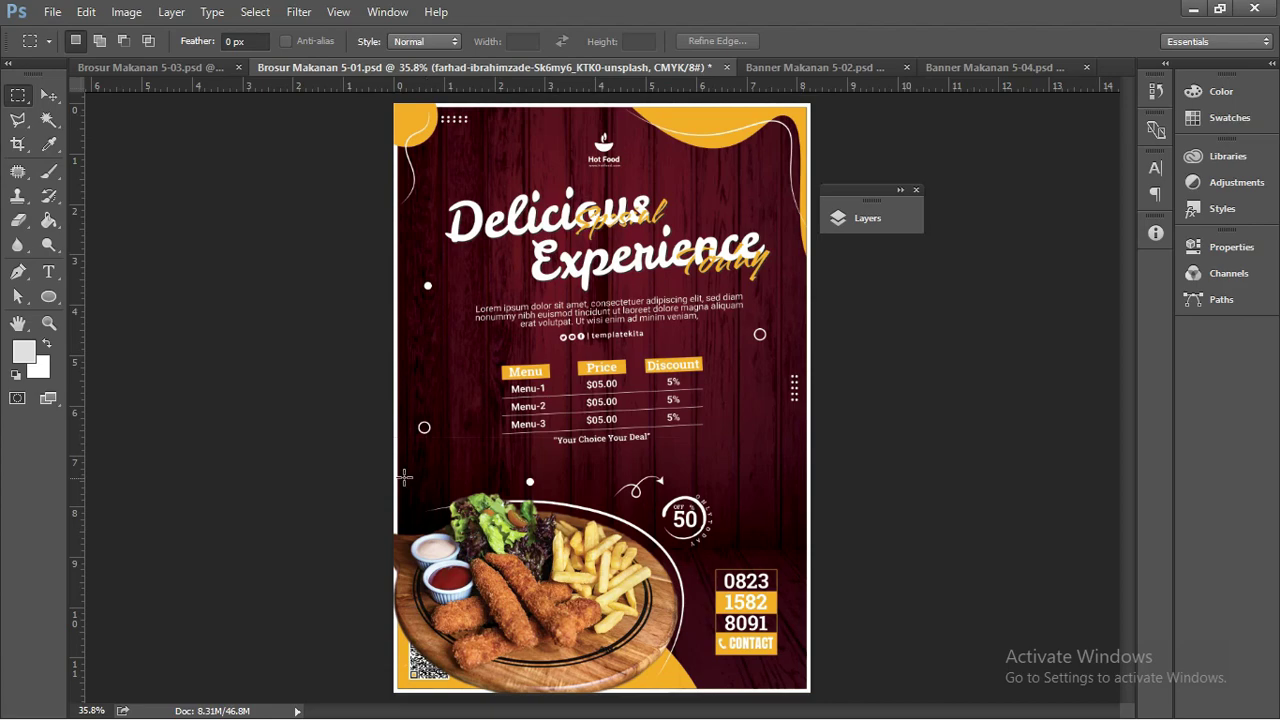
left_click_drag(398, 473, 795, 692)
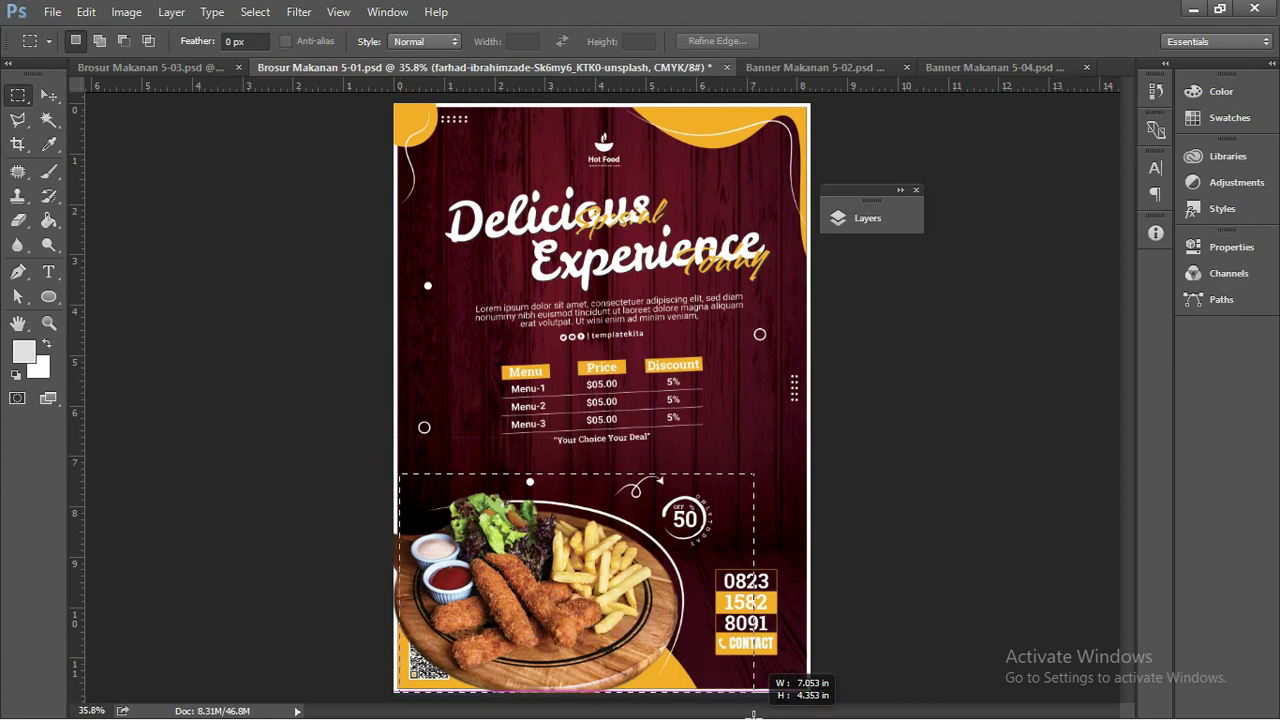
scroll(364, 529, "up", 1, "alt")
scroll(364, 529, "up", 5, "alt")
scroll(450, 520, "up", 3, "alt")
scroll(562, 540, "up", 6, "alt")
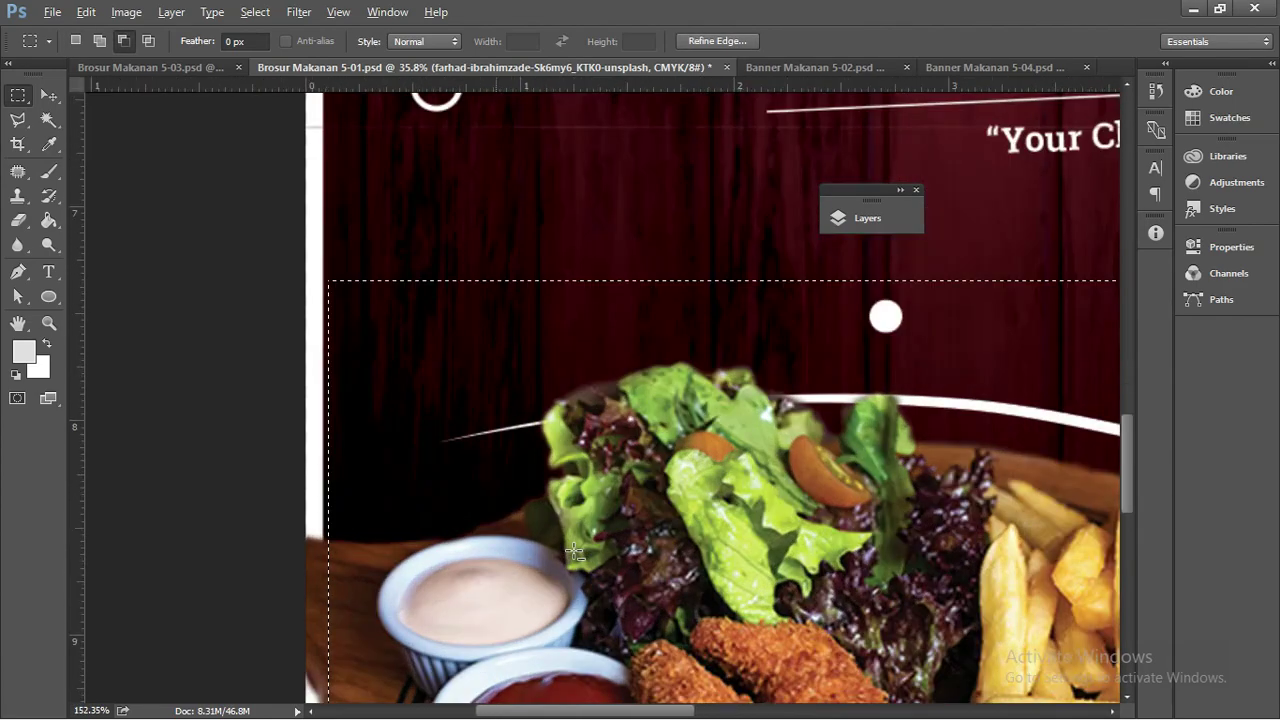
scroll(578, 560, "up", 2, "alt")
key("Left")
key("Left")
key("Left")
key("Left")
key("Left")
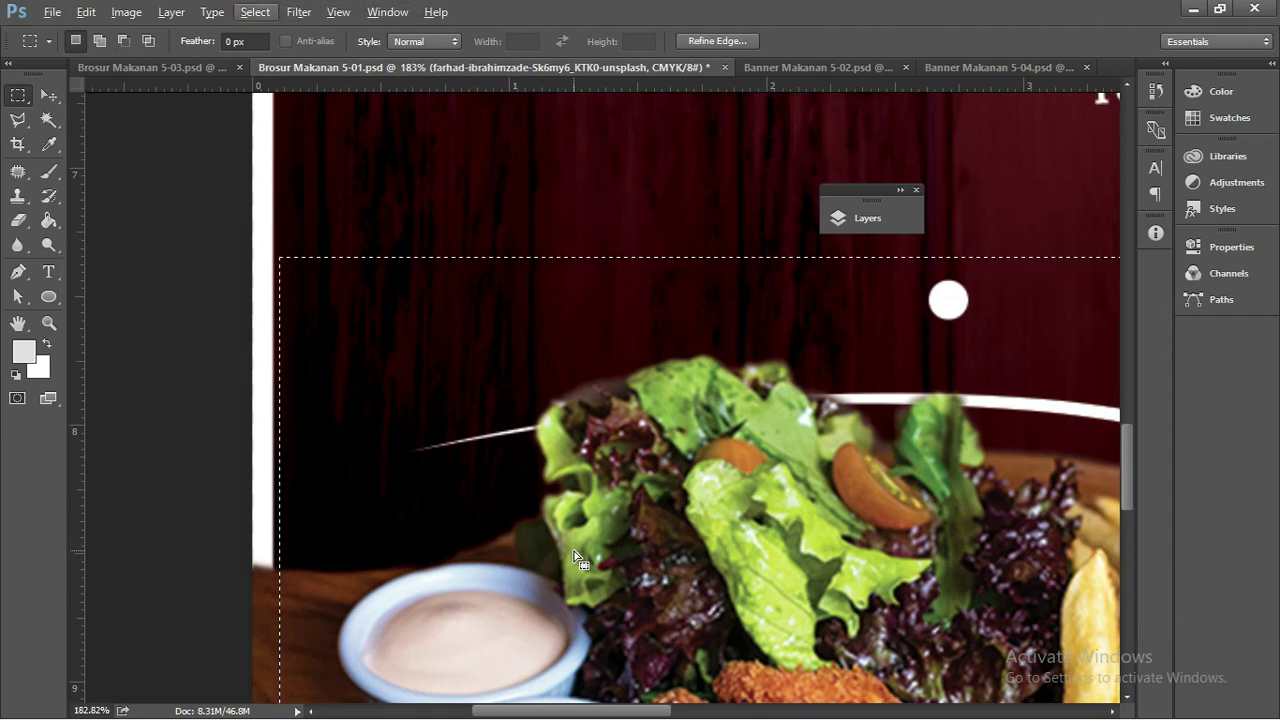
key("Left")
key("Left")
key("Left")
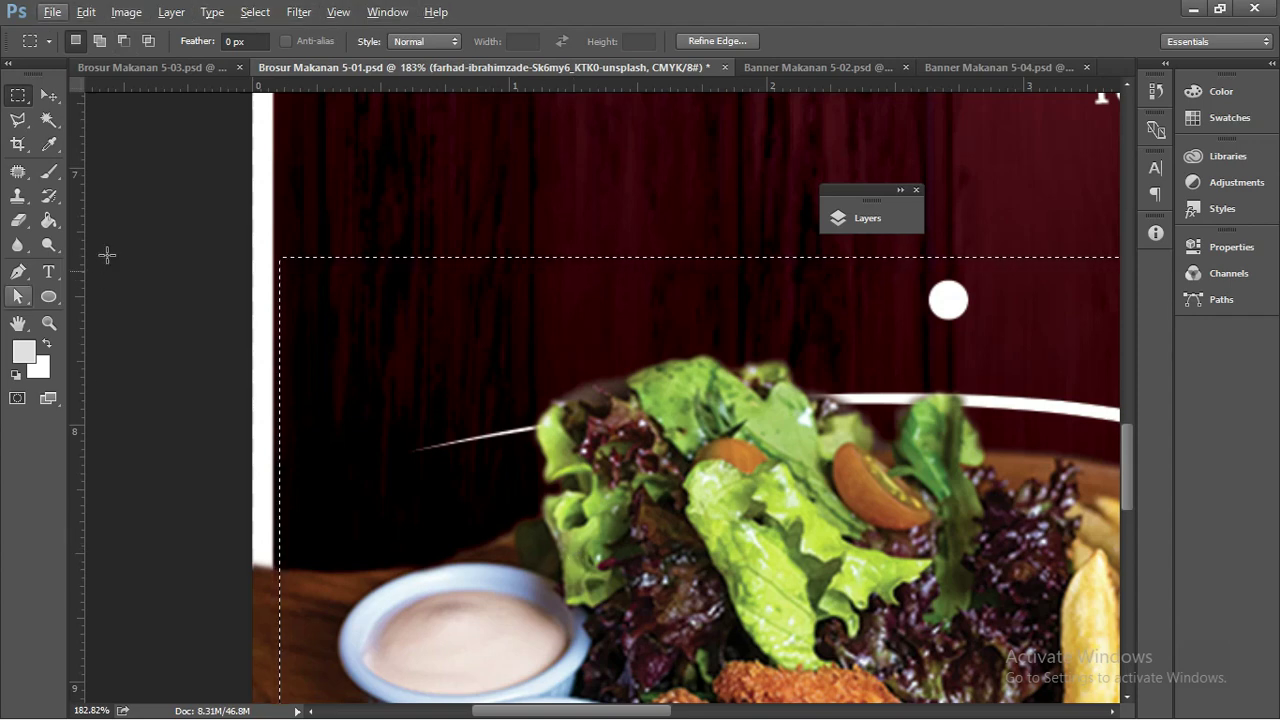
key("Escape")
left_click(406, 320)
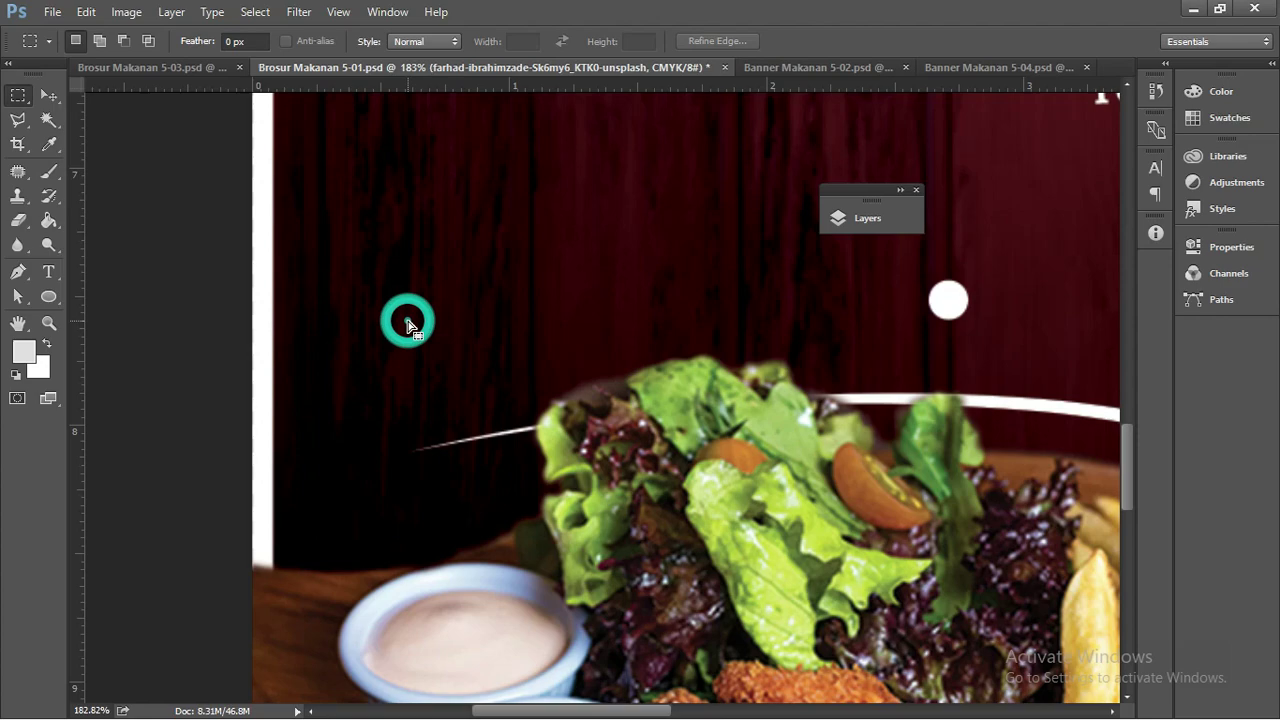
Draw a rectangular selection around the food plate at the flyer's bottom.
scroll(336, 335, "down", 2)
scroll(325, 332, "down", 2)
scroll(315, 330, "down", 1)
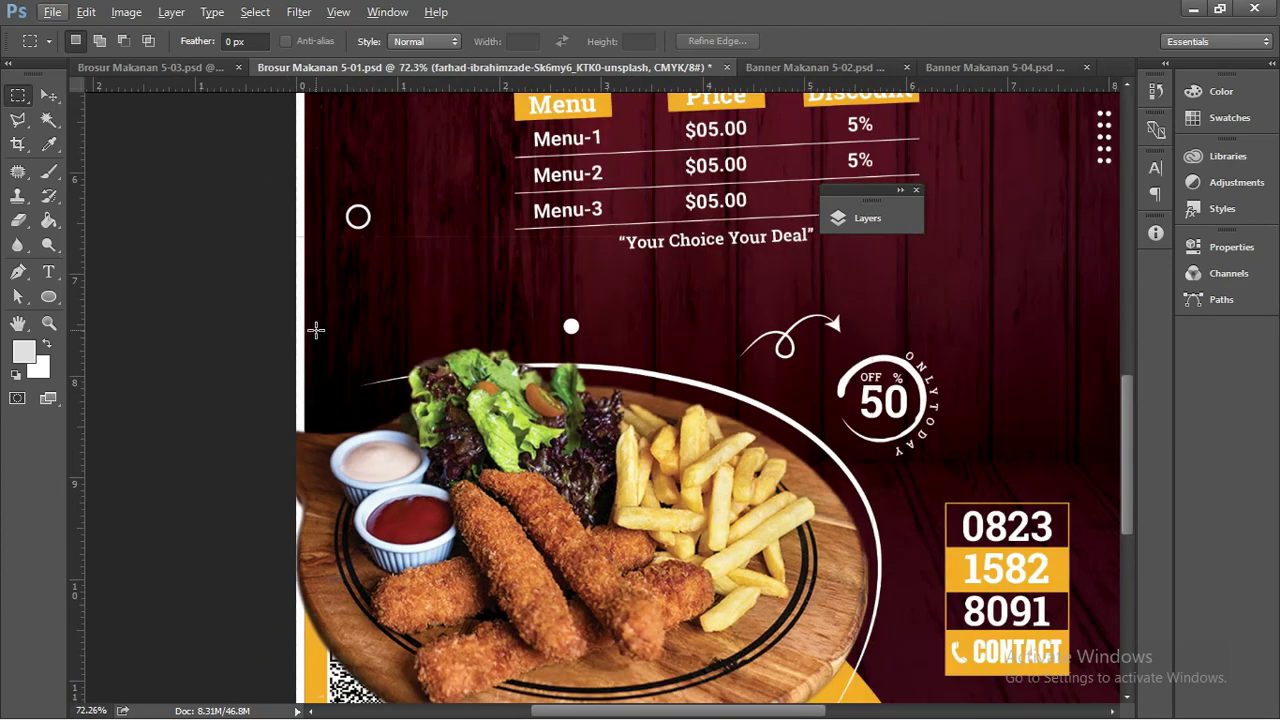
mouse_move(307, 331)
left_mouse_down()
mouse_move(915, 697)
mouse_move(909, 671)
left_mouse_up()
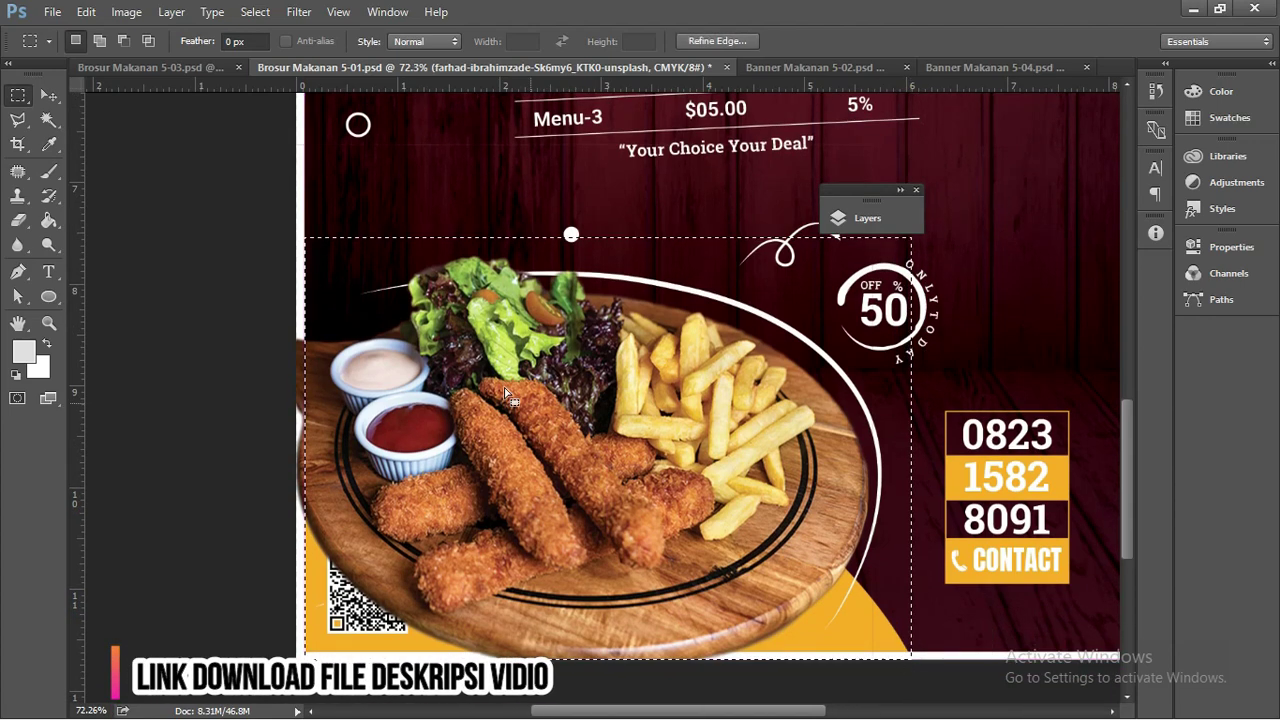
scroll(340, 313, "up", 3)
scroll(316, 334, "up", 2)
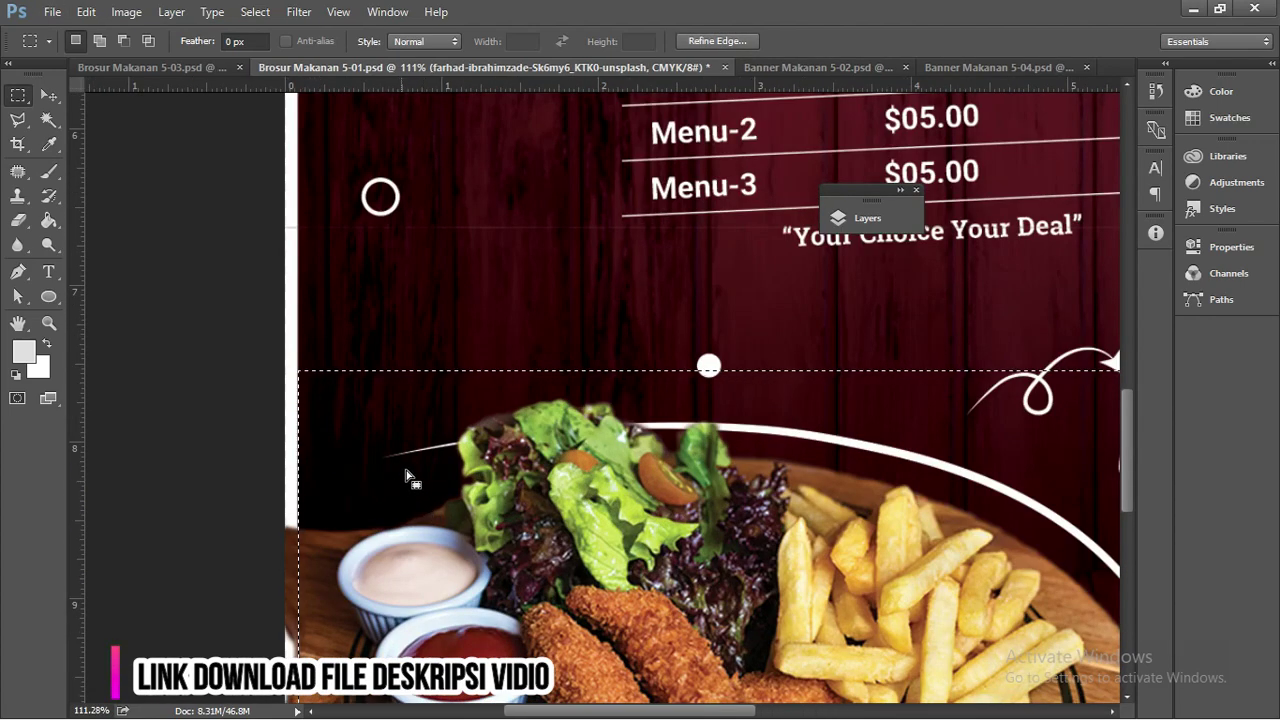
scroll(405, 480, "down", 3)
scroll(418, 462, "down", 2)
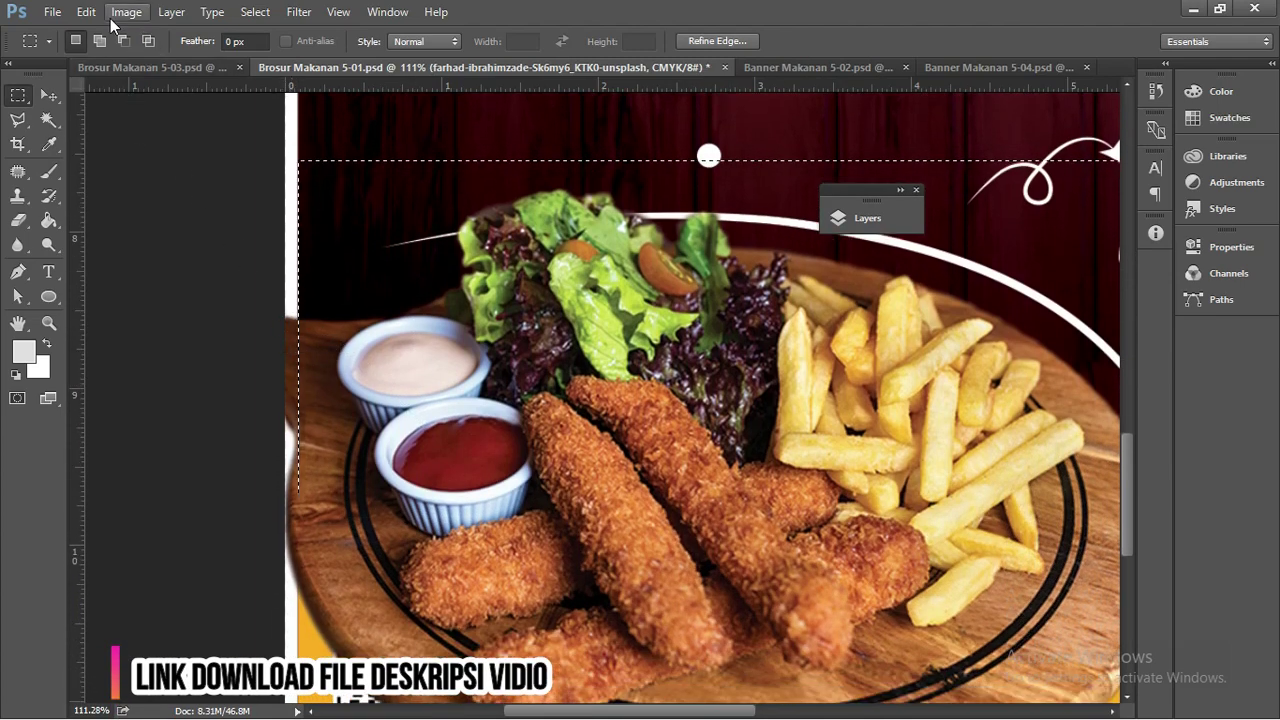
Invert the selection with Select > Inverse and pick the Eraser tool.
left_click(251, 12)
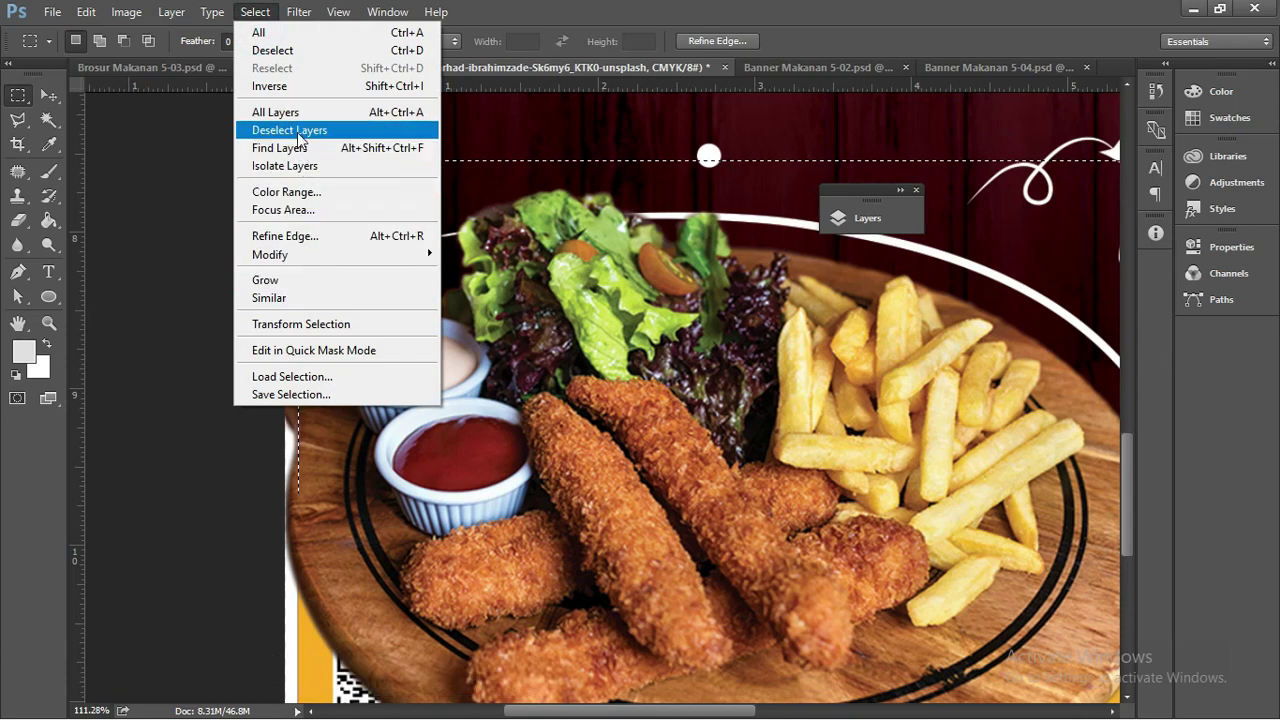
left_click(290, 88)
scroll(318, 300, "down", 2)
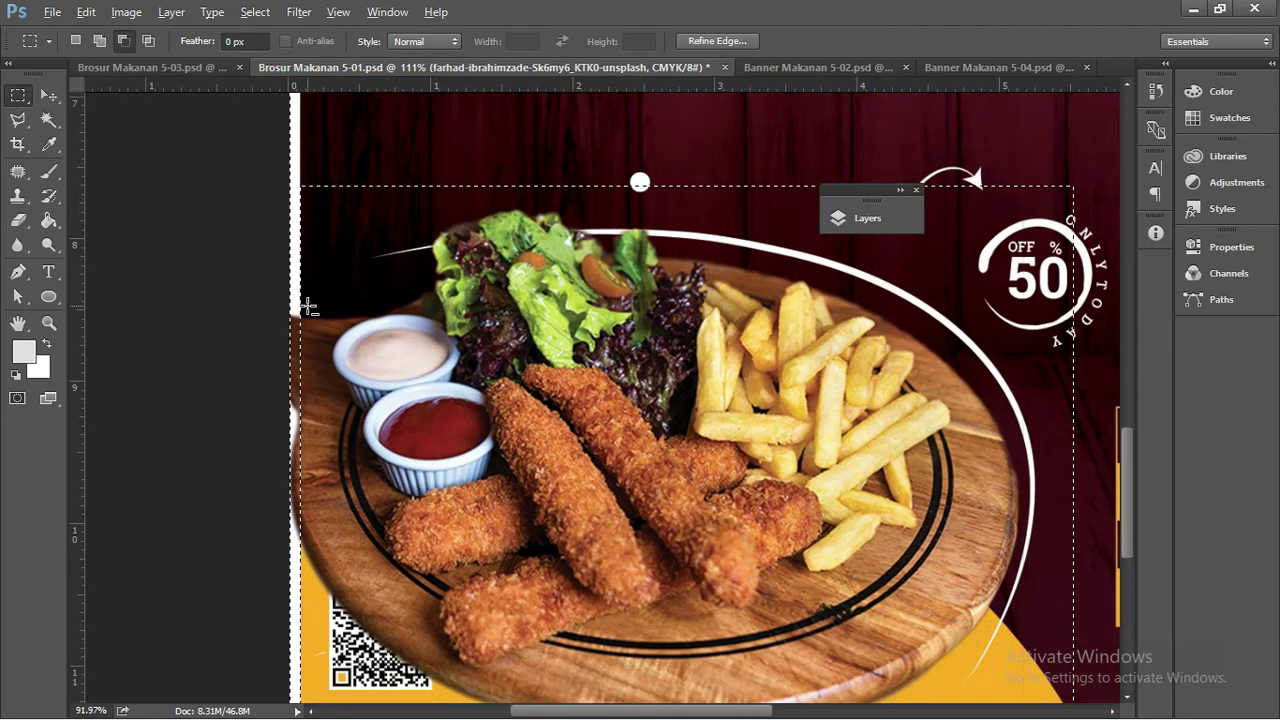
scroll(310, 305, "down", 1)
left_click(18, 220)
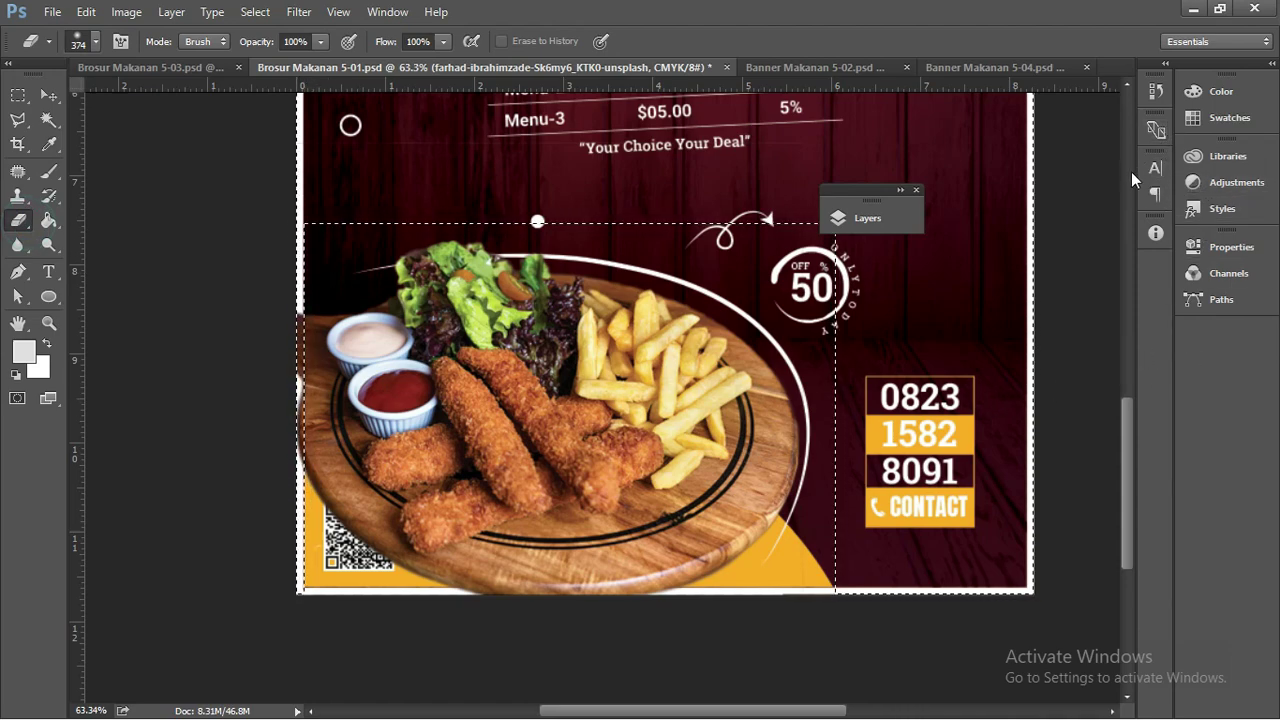
Expand the Layers panel and rasterize the food photo layer.
scroll(1020, 236, "up", 3)
scroll(980, 230, "up", 3)
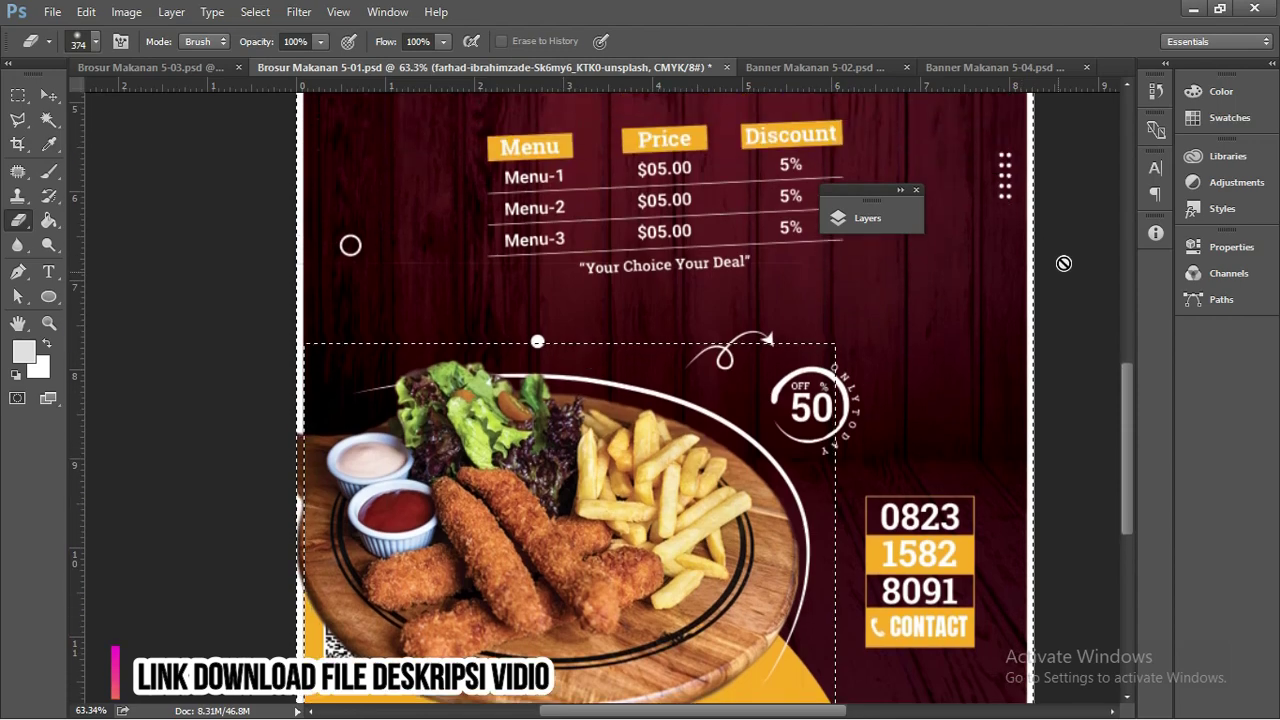
scroll(940, 225, "up", 3)
scroll(862, 215, "up", 3)
left_click(862, 216)
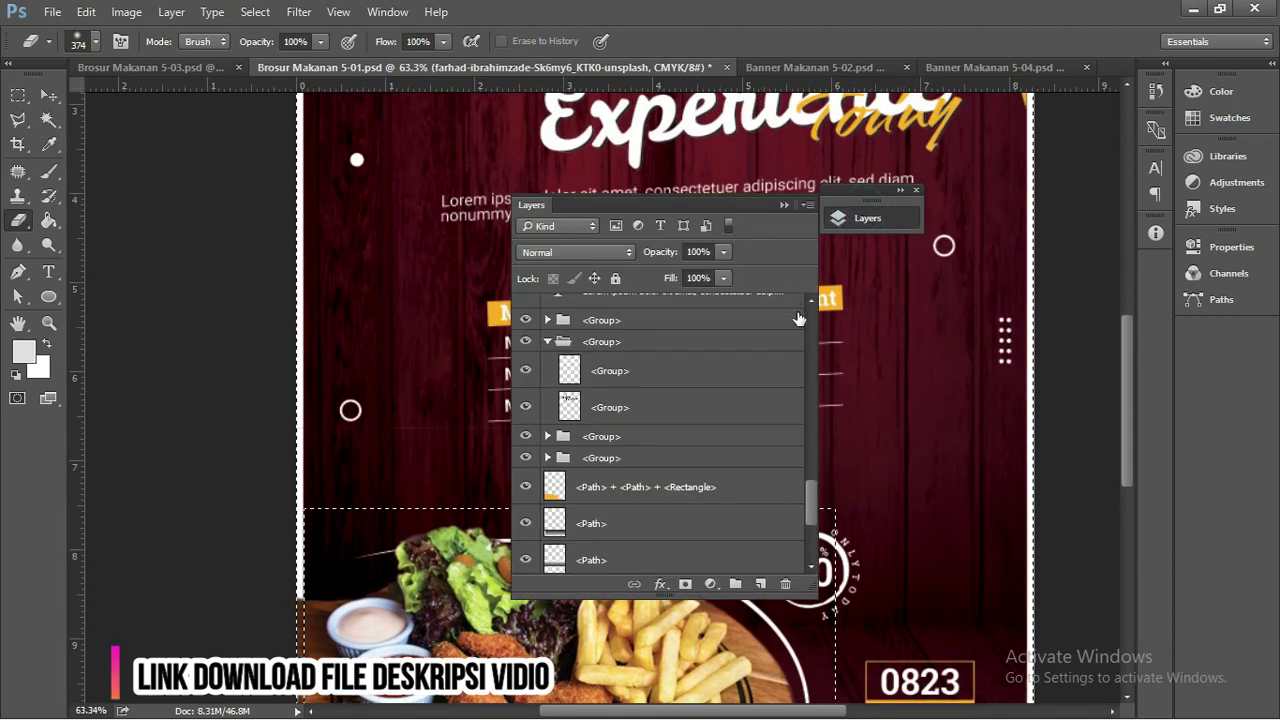
left_click_drag(813, 505, 811, 275)
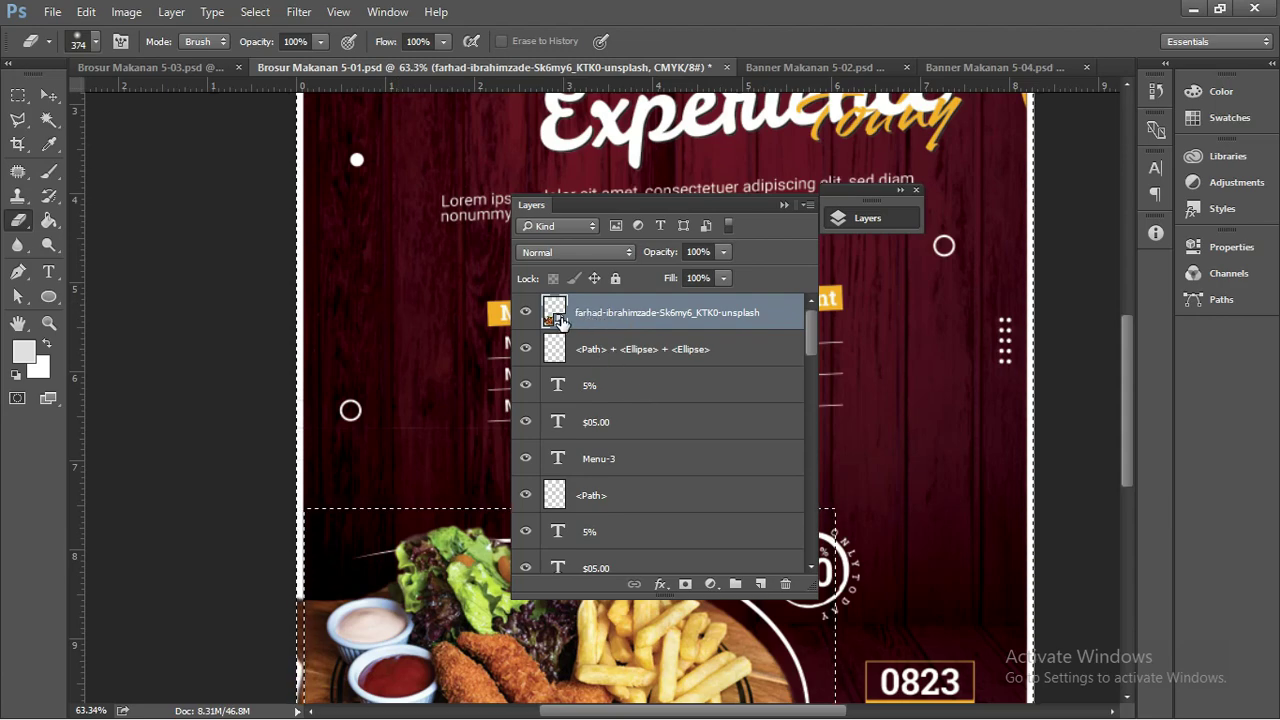
right_click(622, 323)
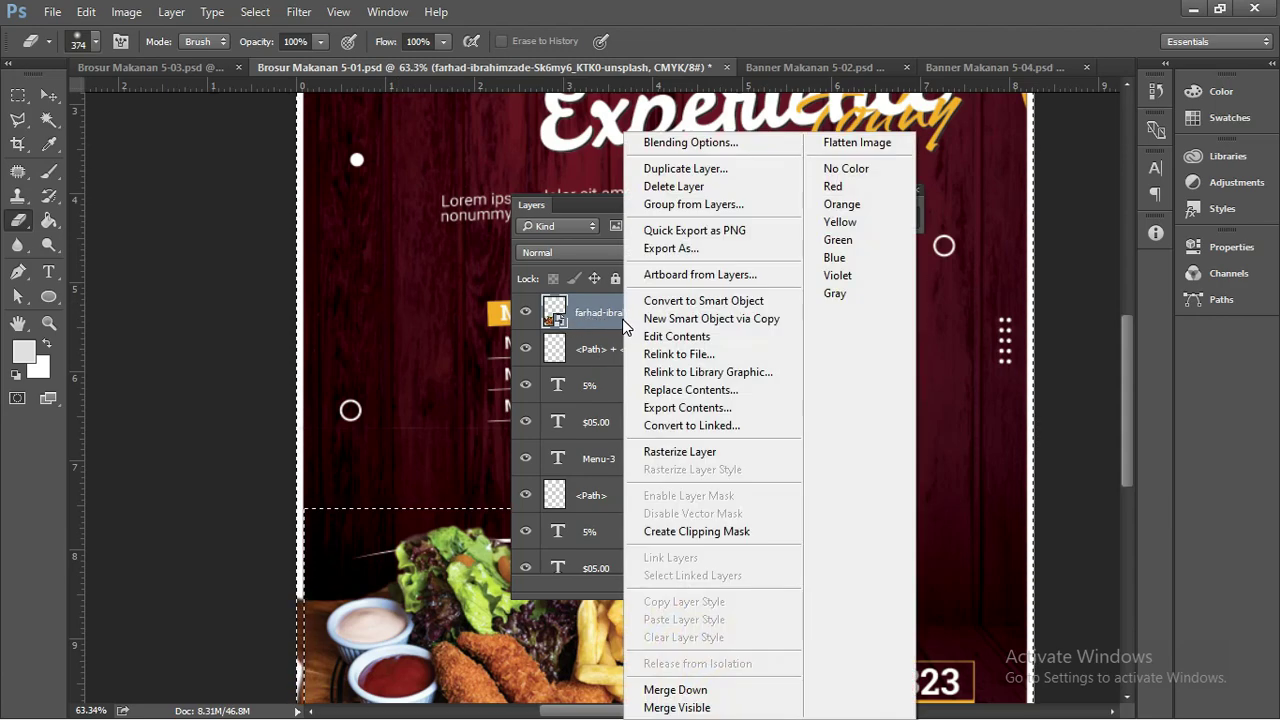
left_click(686, 453)
Deselect with Ctrl+D and move the Layers panel up beside the flyer.
scroll(330, 455, "down", 2)
scroll(291, 411, "down", 1)
scroll(300, 390, "down", 1)
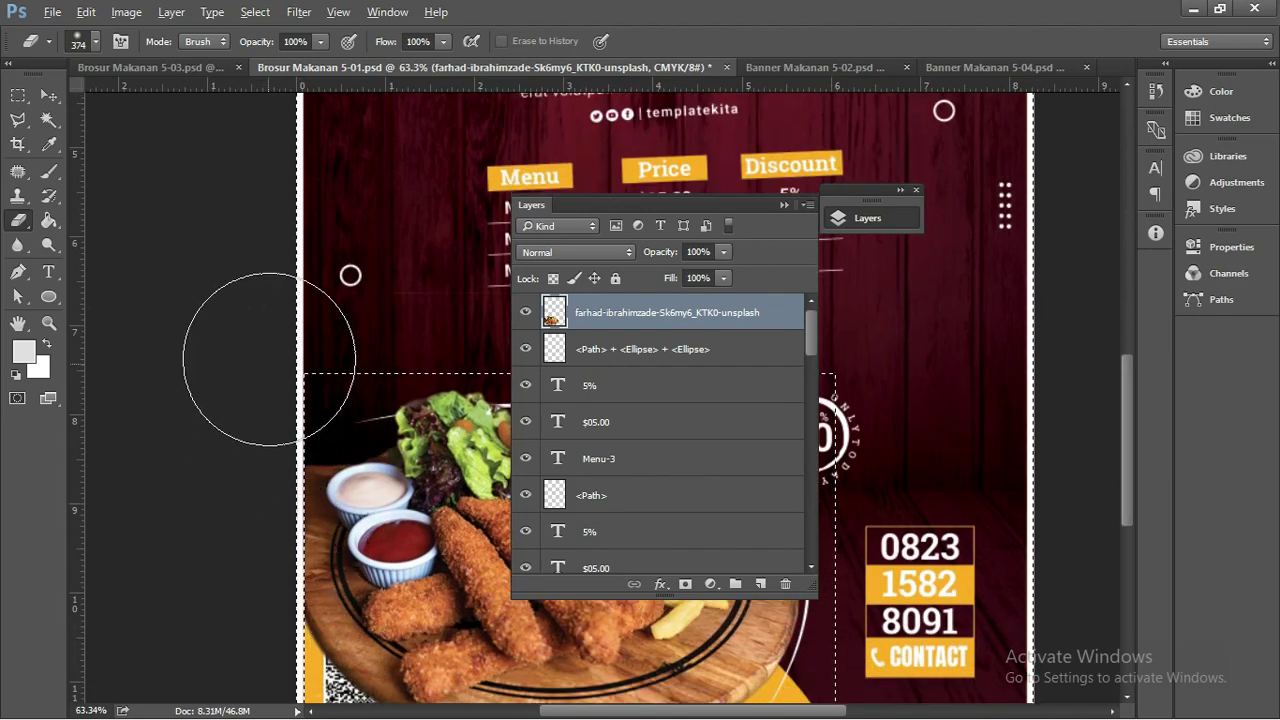
scroll(275, 371, "down", 3)
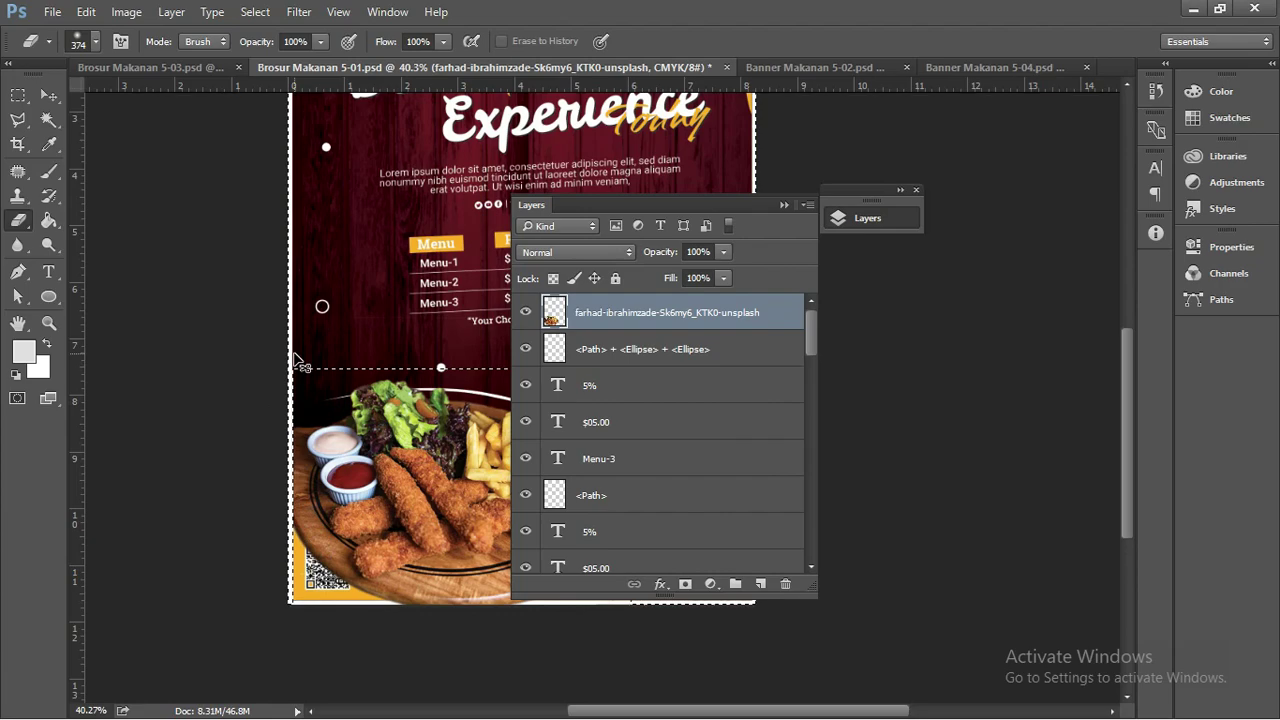
key("ctrl+d")
left_click_drag(663, 204, 904, 261)
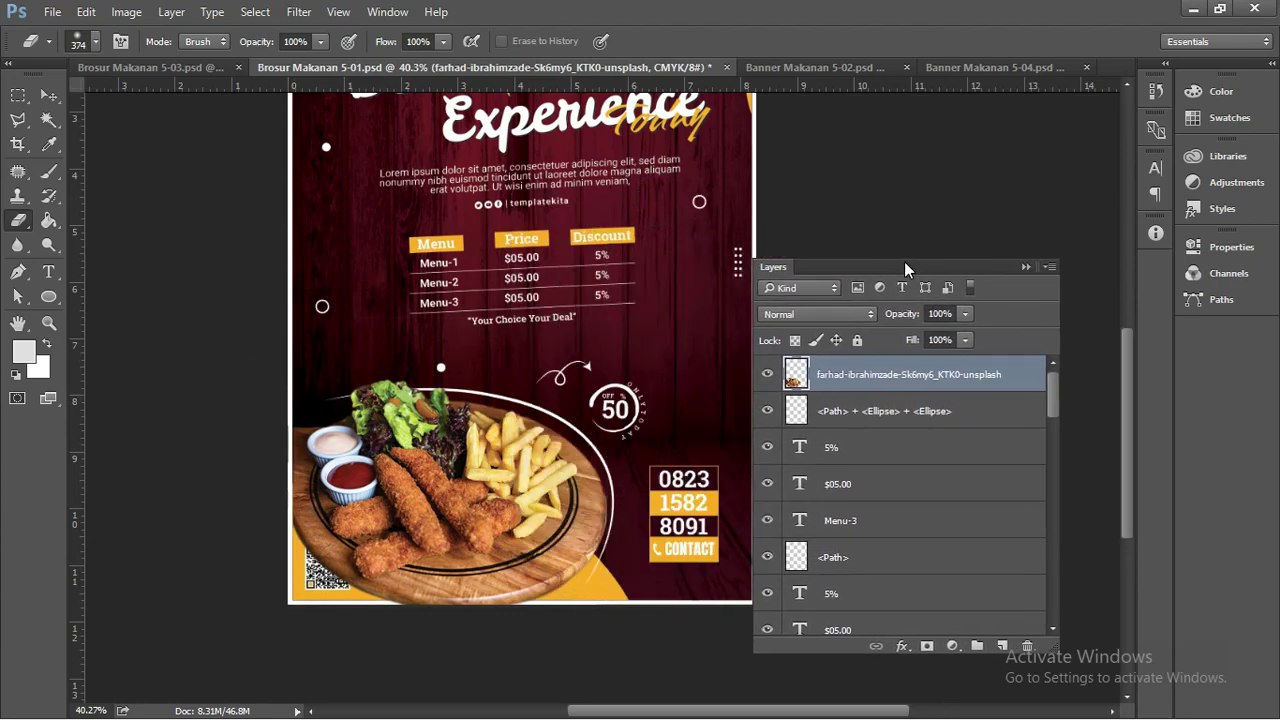
scroll(572, 248, "down", 1)
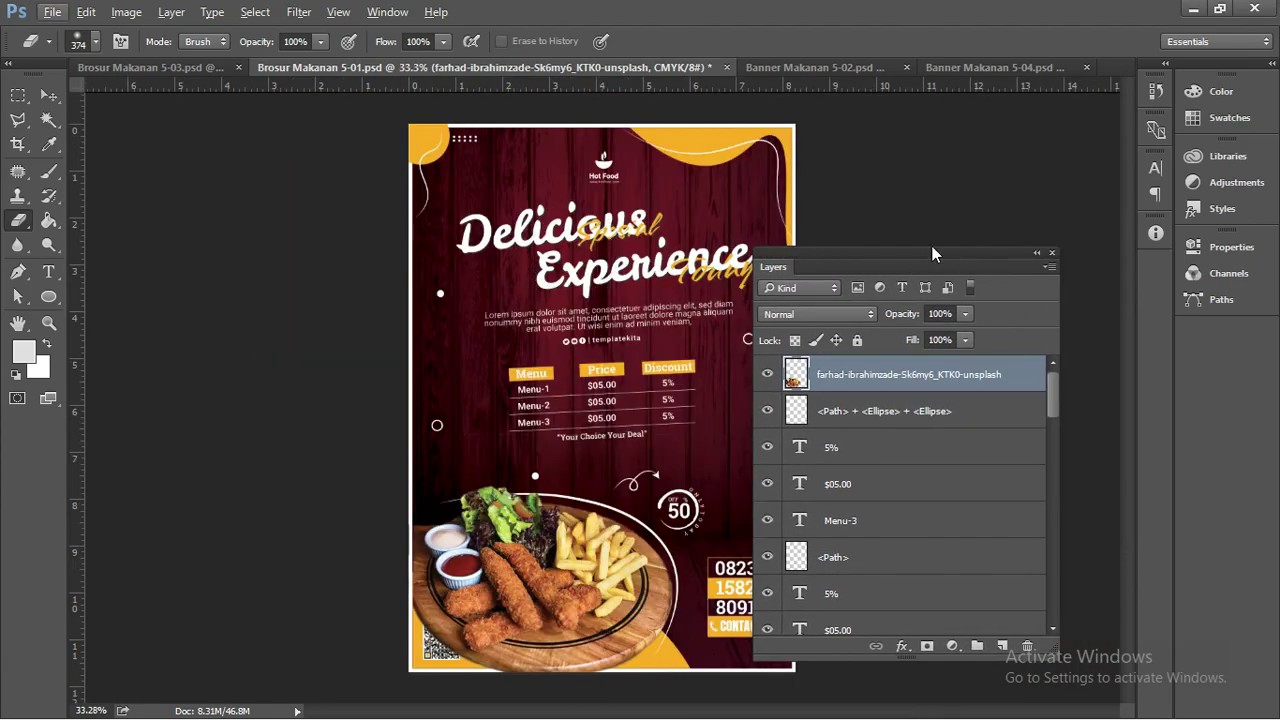
left_click_drag(916, 252, 964, 146)
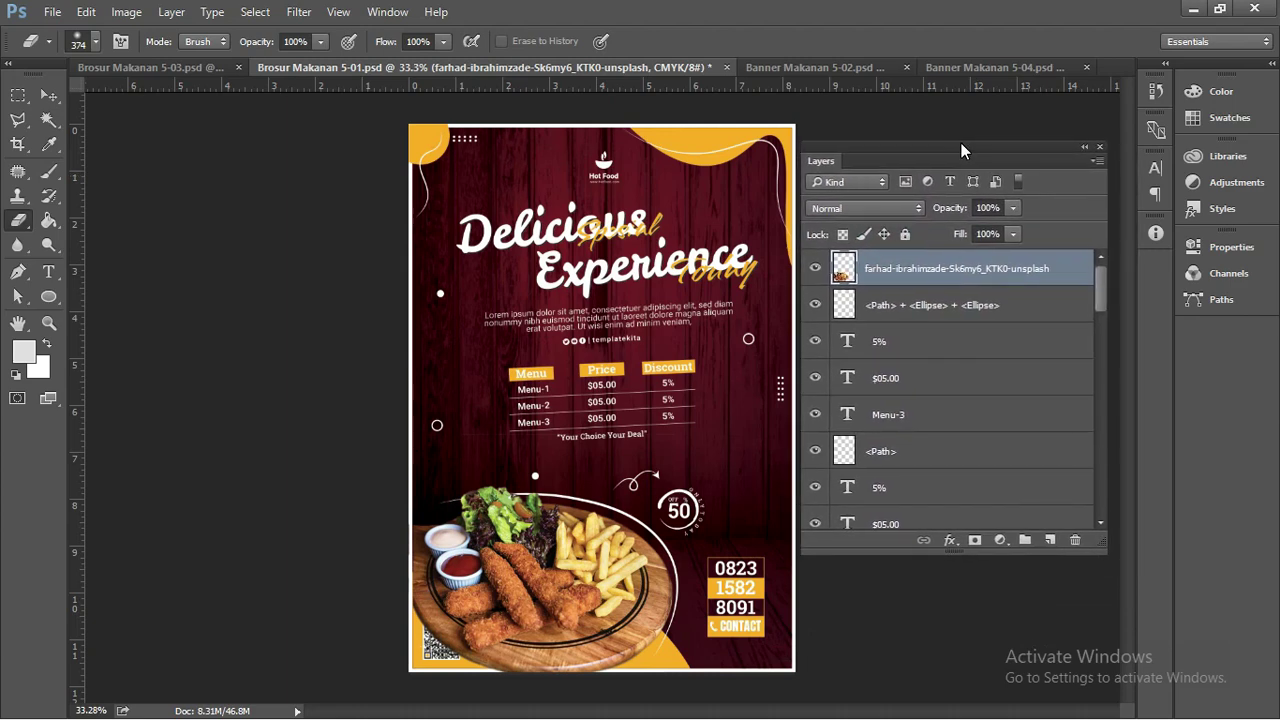
Select the <Path> + <Ellipse> + <Ellipse> shapes layer and open the adjustment layer list.
left_click(920, 307)
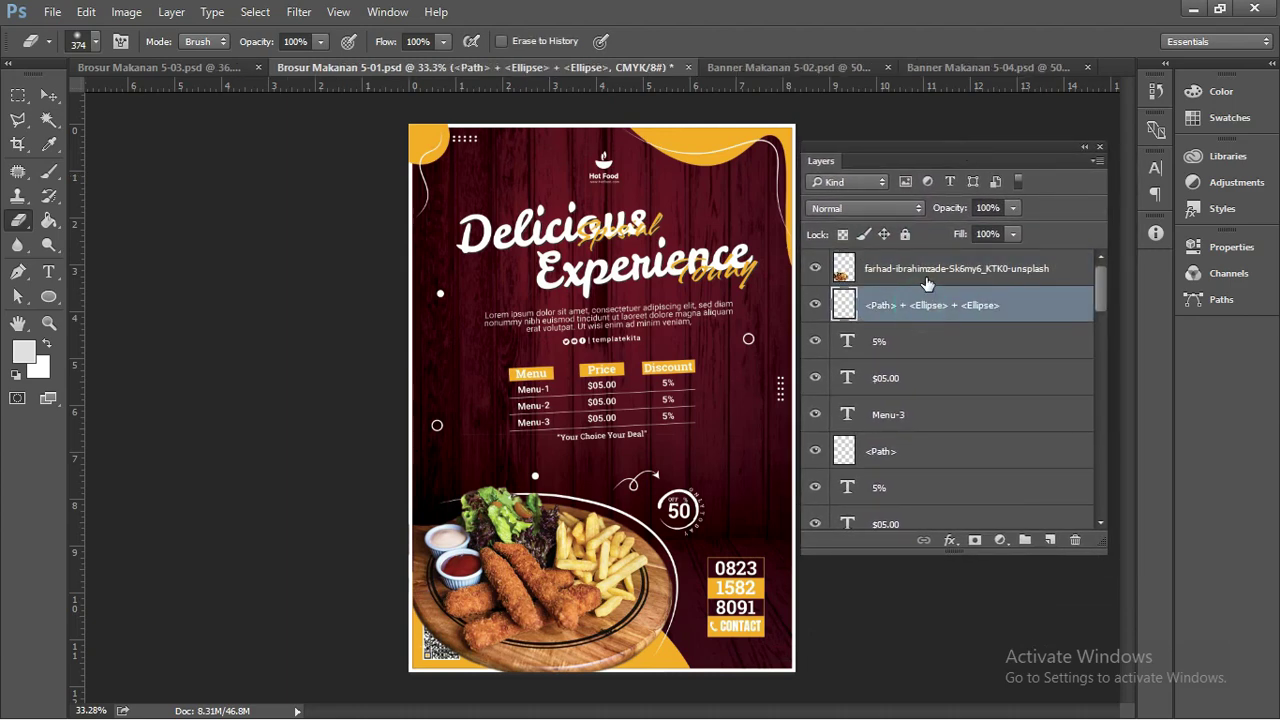
left_click(926, 272)
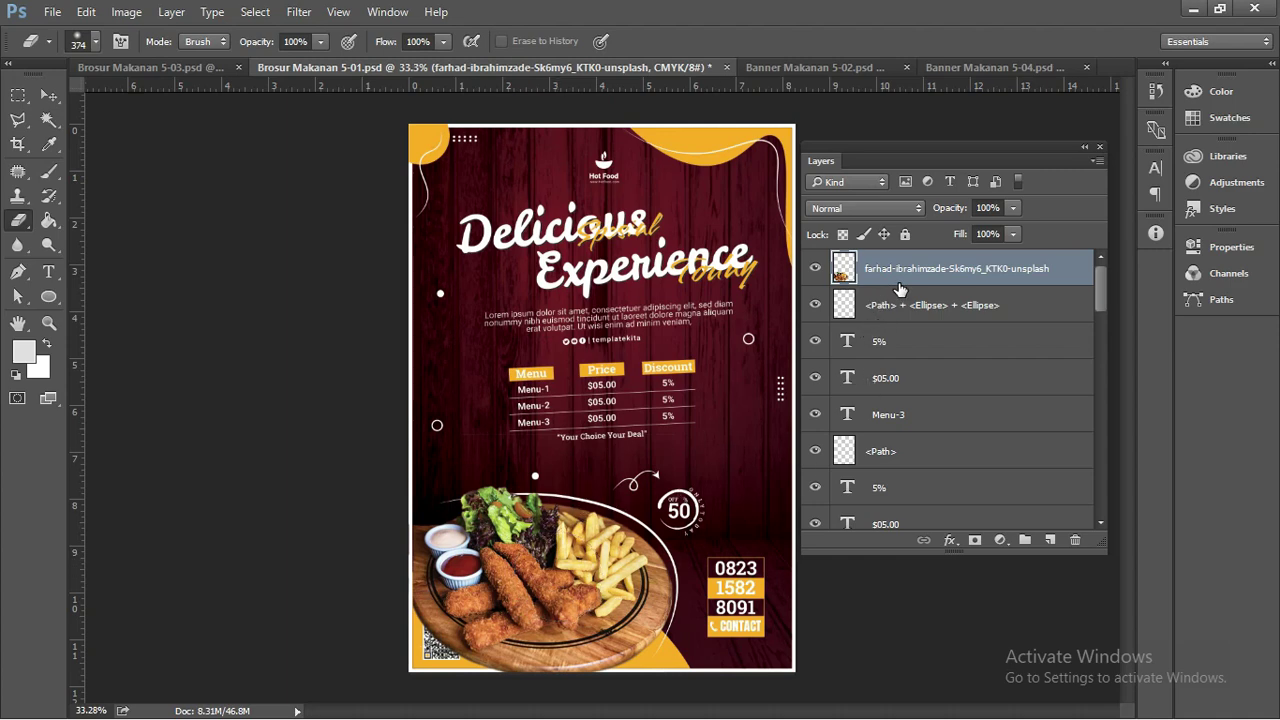
left_click(904, 303)
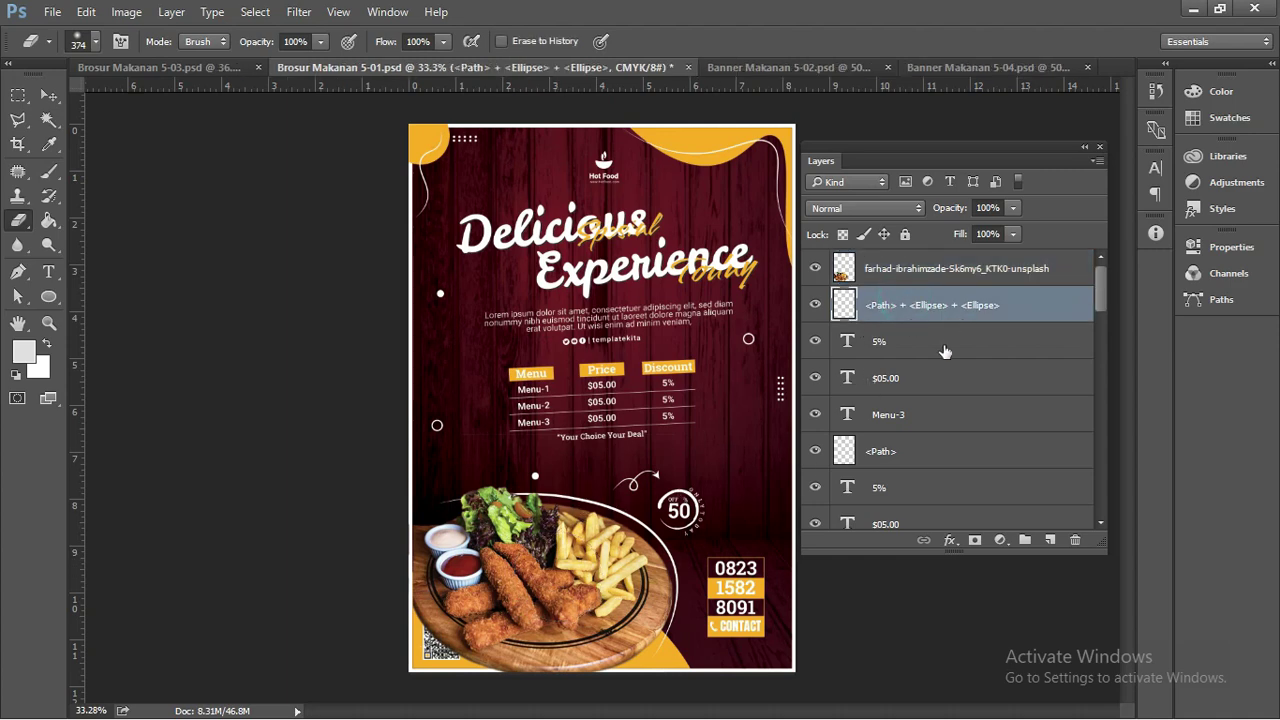
left_click(1000, 540)
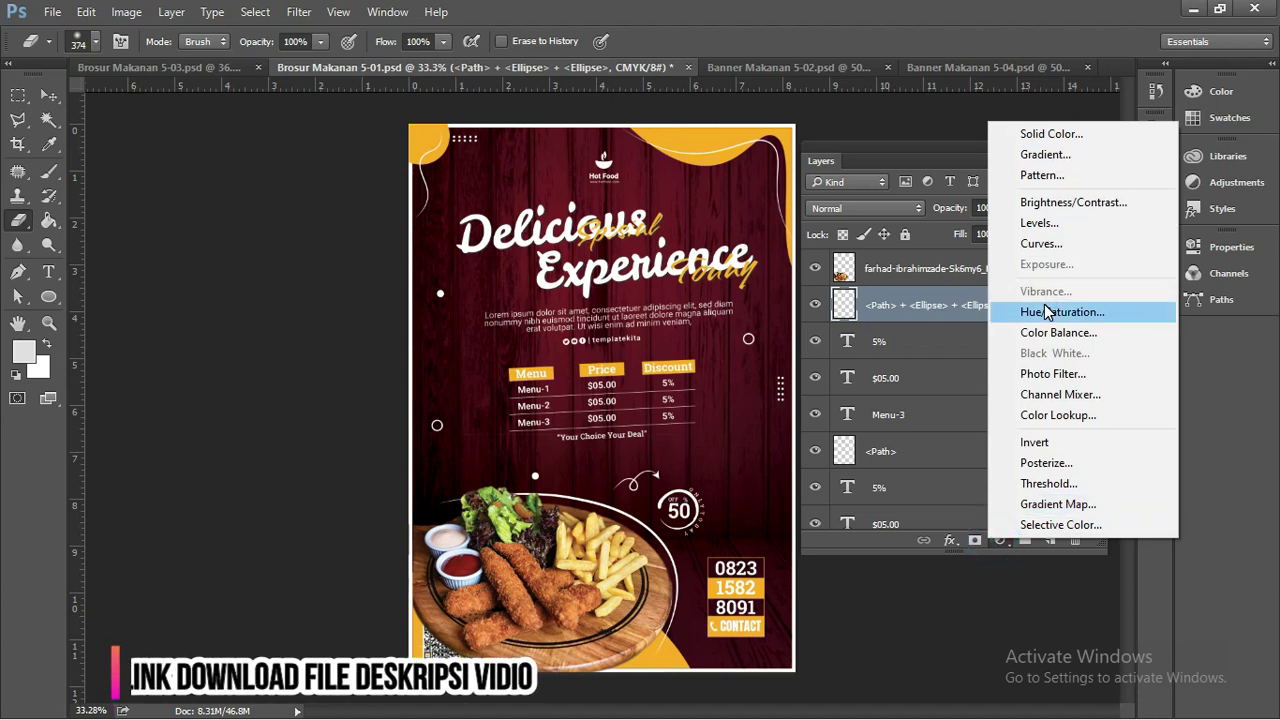
Add a Hue/Saturation 1 layer, raise saturation slightly, then hide it to keep the original colours.
left_click(1044, 304)
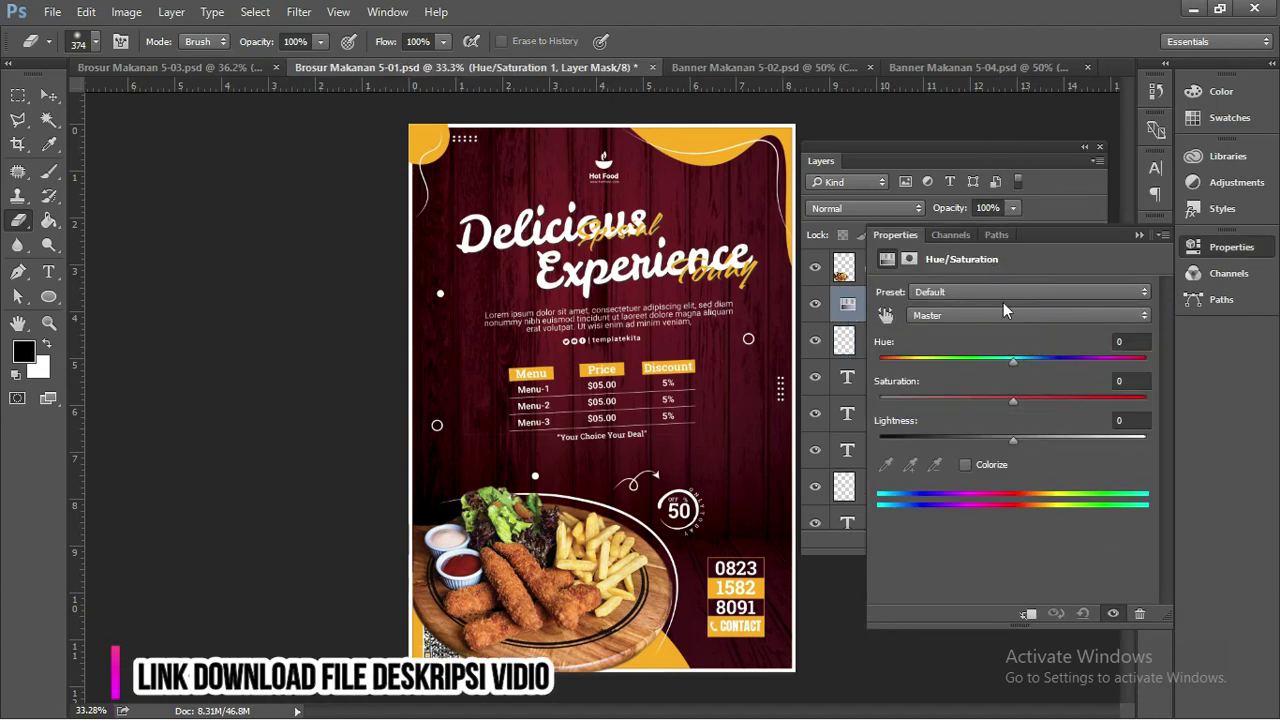
mouse_move(1015, 397)
left_mouse_down()
mouse_move(1065, 402)
mouse_move(1017, 397)
mouse_move(1039, 359)
mouse_move(1097, 354)
mouse_move(959, 355)
mouse_move(1088, 354)
mouse_move(1009, 354)
mouse_move(1103, 342)
left_mouse_up()
left_click(1140, 234)
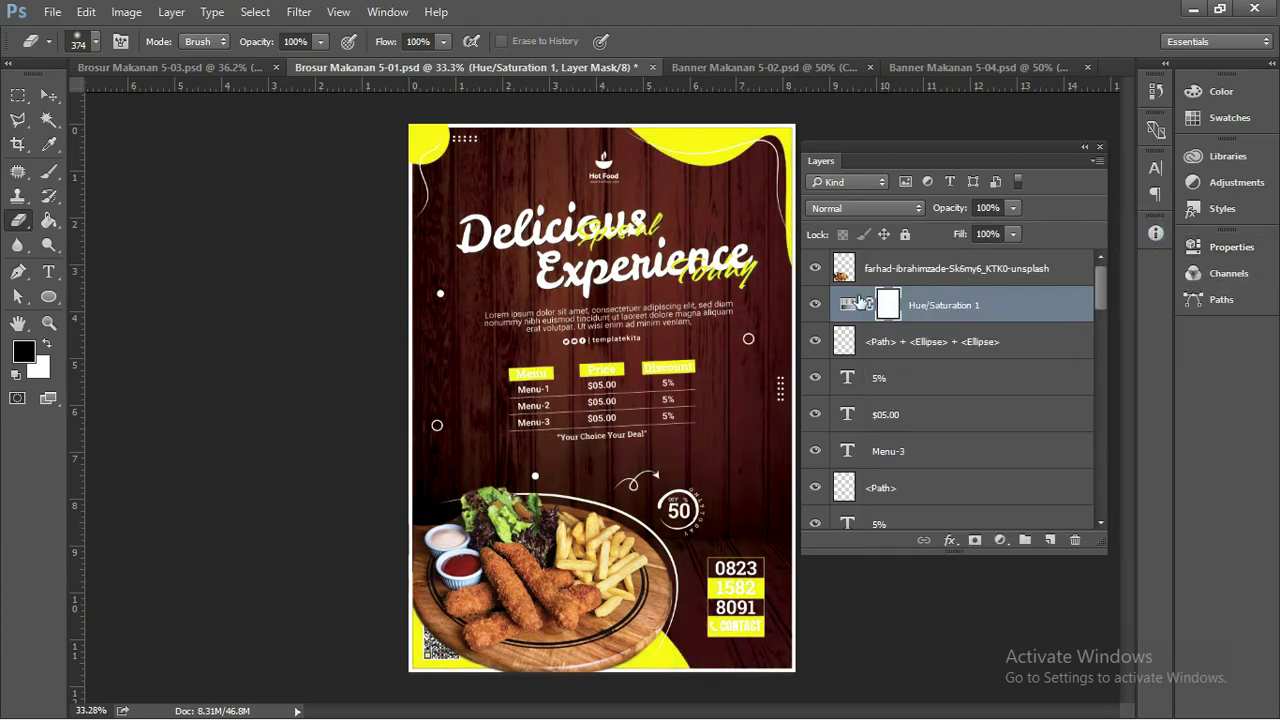
left_click(815, 304)
scroll(600, 242, "up", 1)
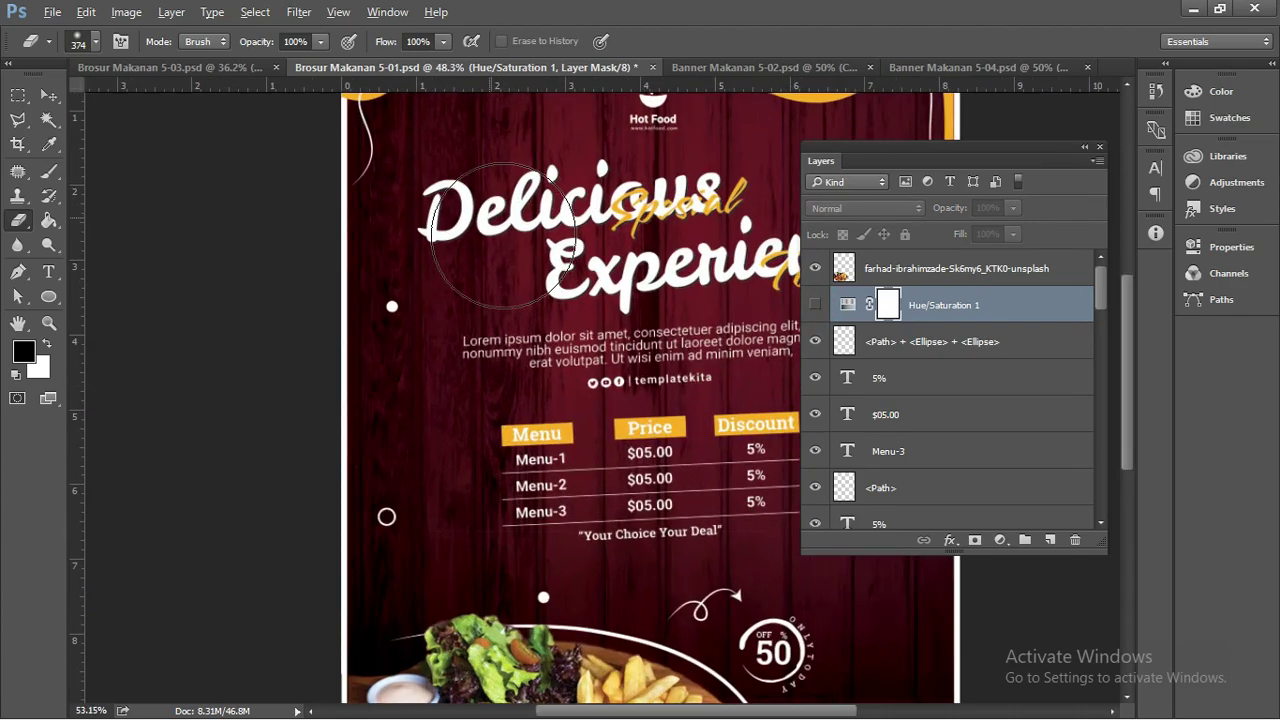
scroll(600, 242, "up", 1)
left_click_drag(600, 242, 470, 231)
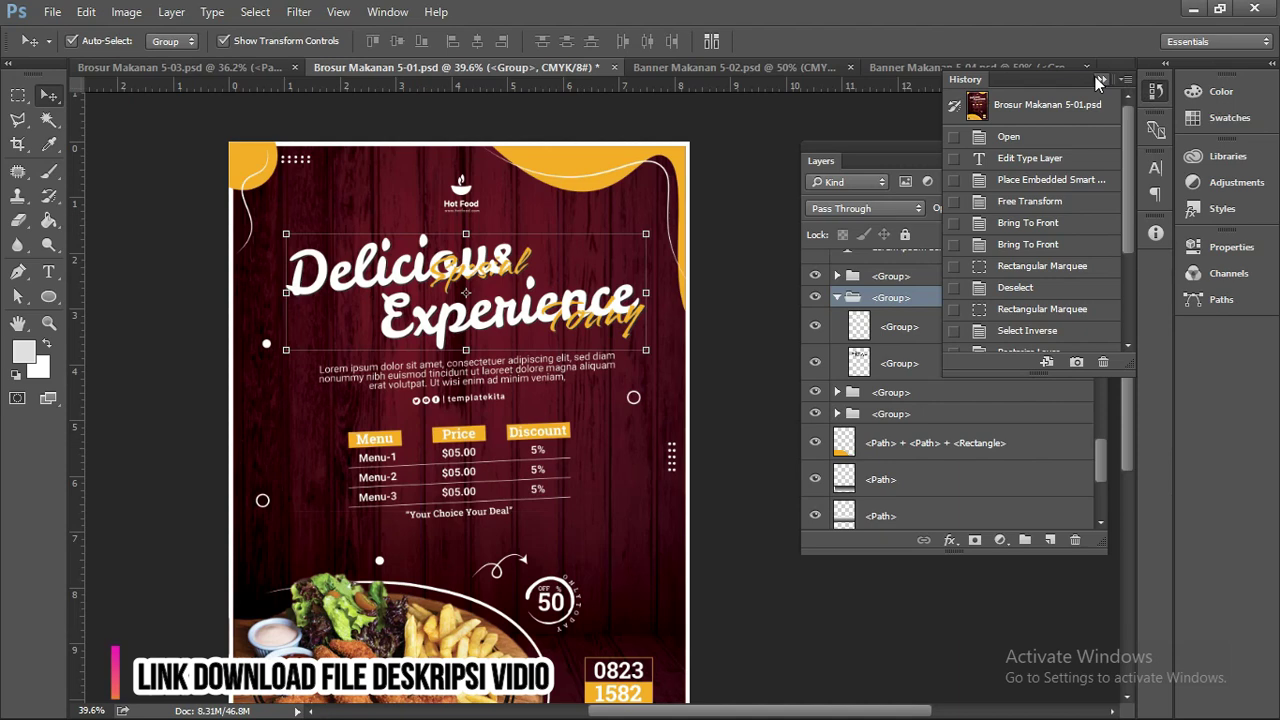
Close History and hide the Delicious Experience title group.
left_click(1100, 80)
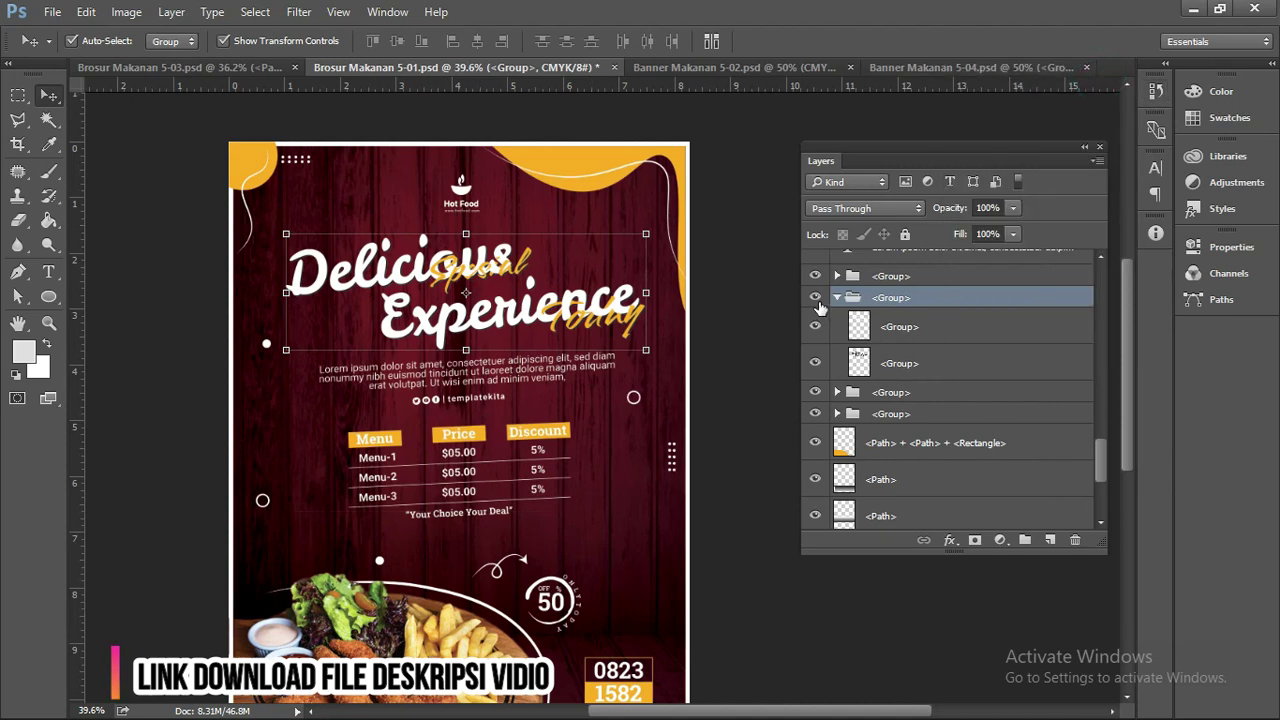
left_click(816, 298)
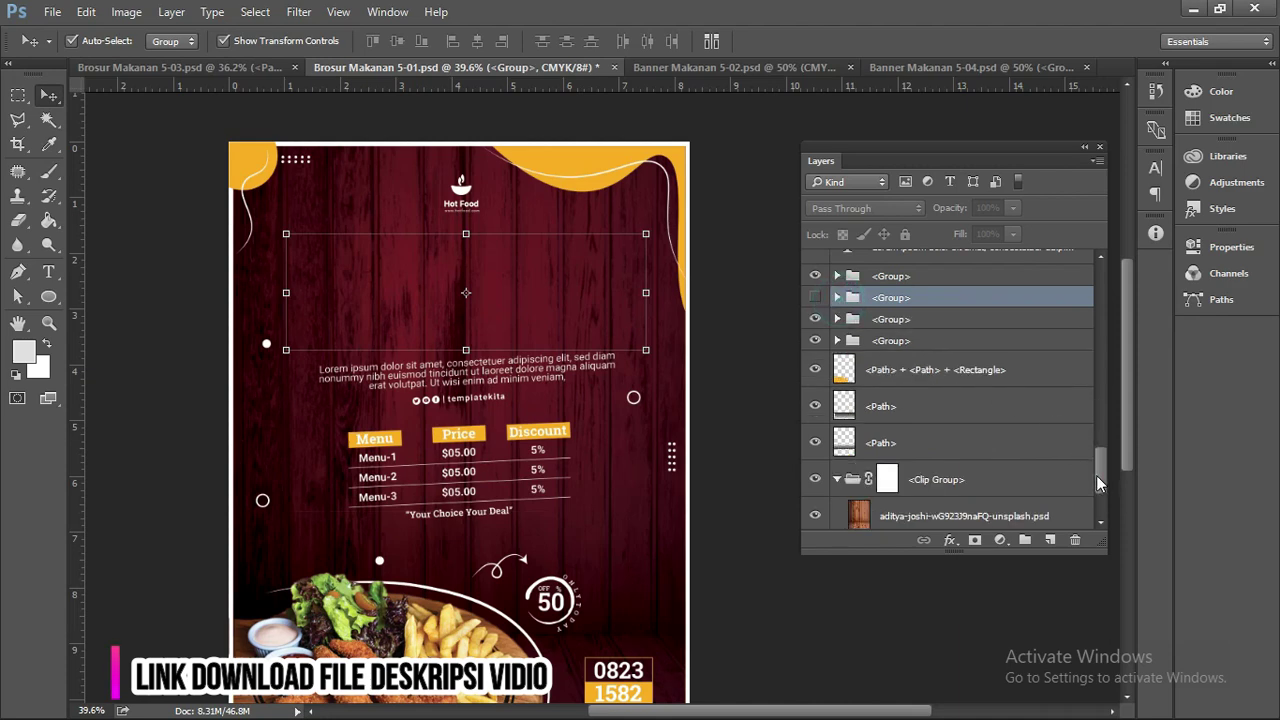
left_click_drag(1096, 475, 1099, 268)
left_click(935, 266)
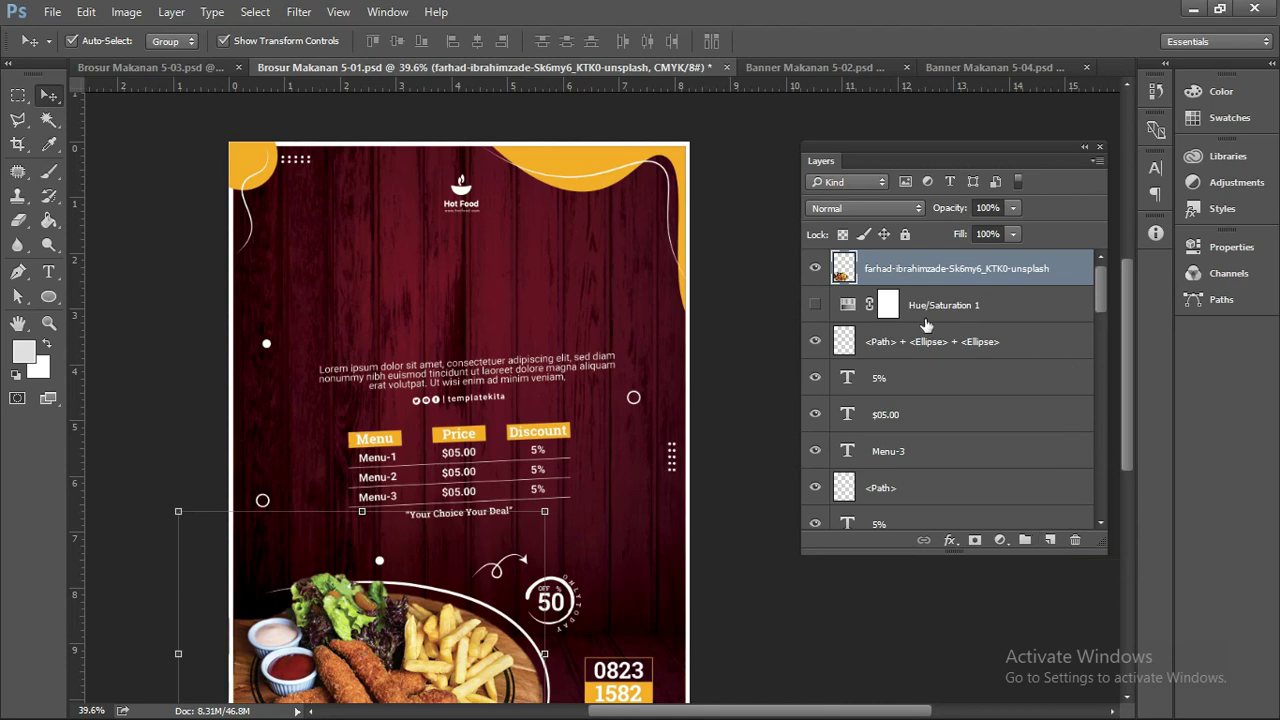
Group all flyer layers into a fully locked Group 1 and turn off Auto-Select.
key("ctrl+a")
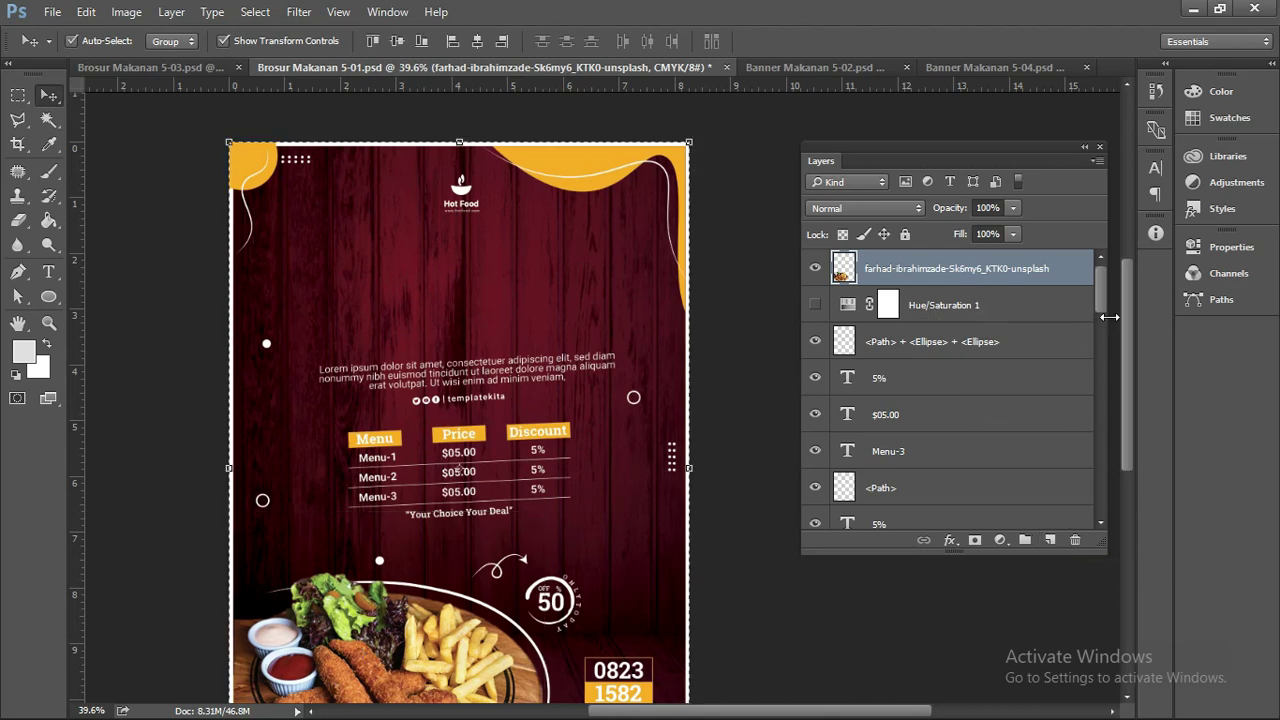
mouse_move(1104, 295)
left_mouse_down()
mouse_move(1103, 498)
mouse_move(1094, 261)
left_mouse_up()
left_click(1047, 516, "shift")
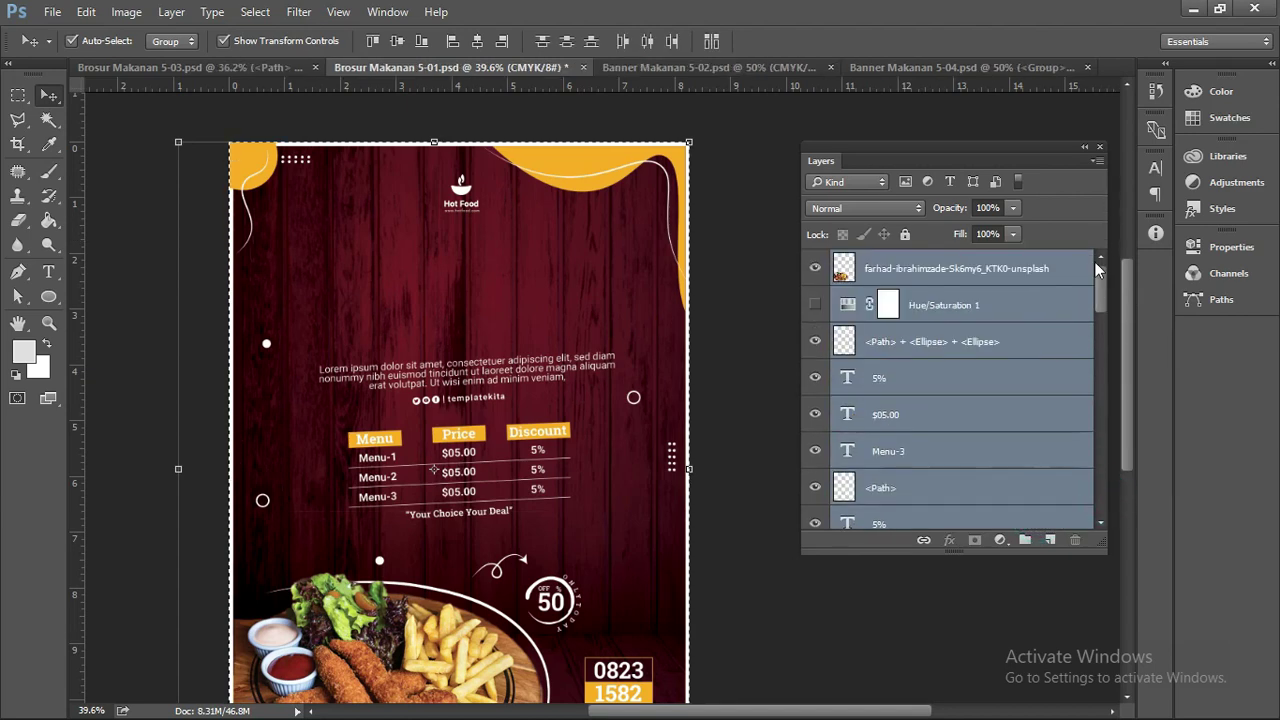
left_click(1025, 540)
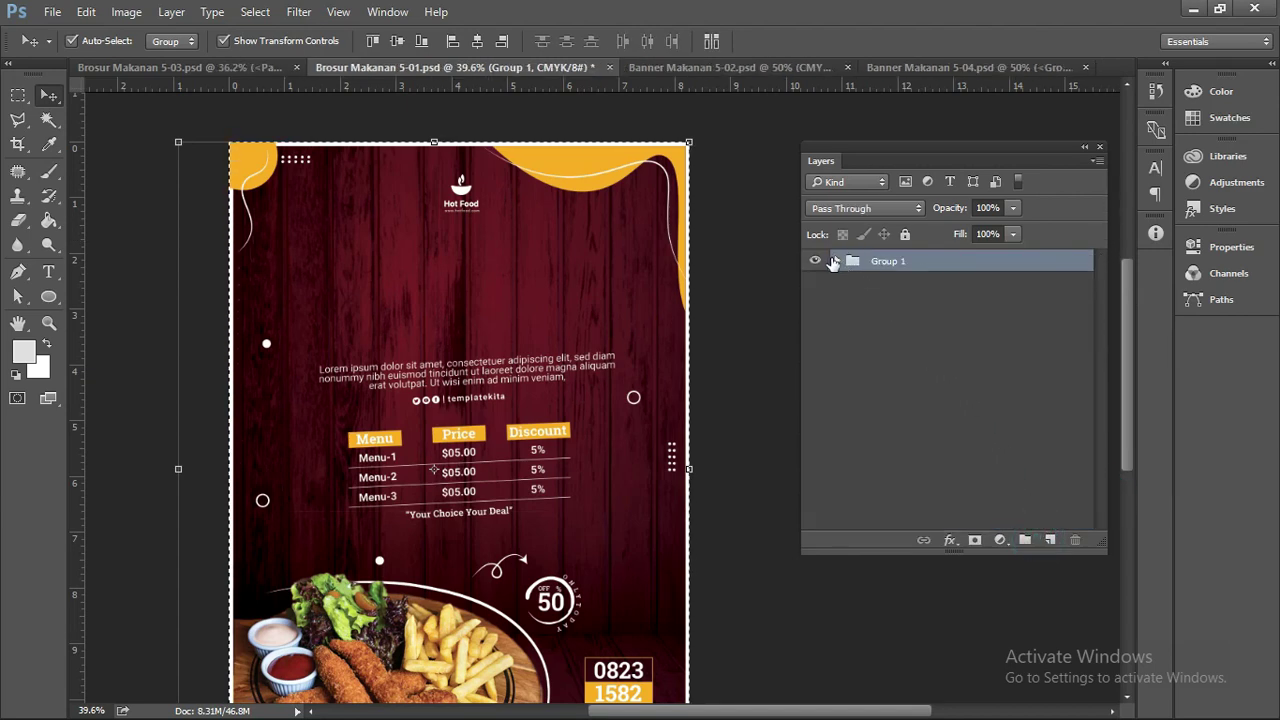
left_click(904, 236)
left_click_drag(520, 325, 330, 288)
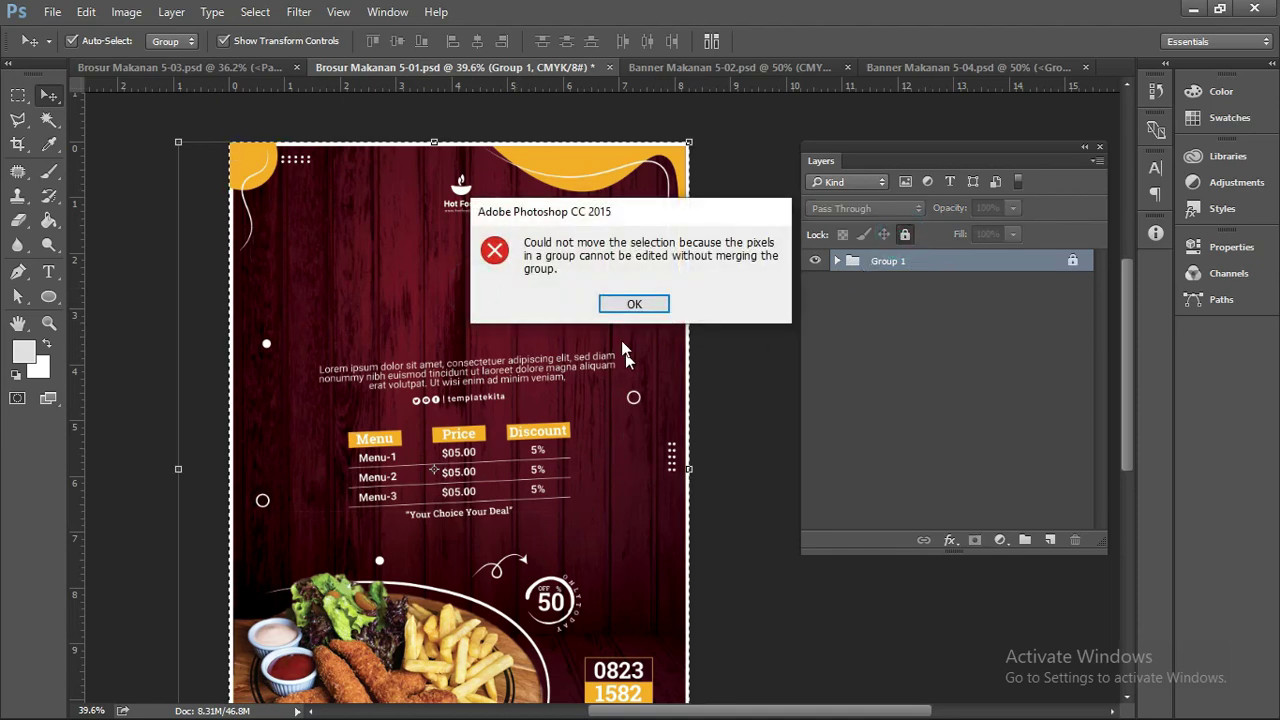
left_click(630, 304)
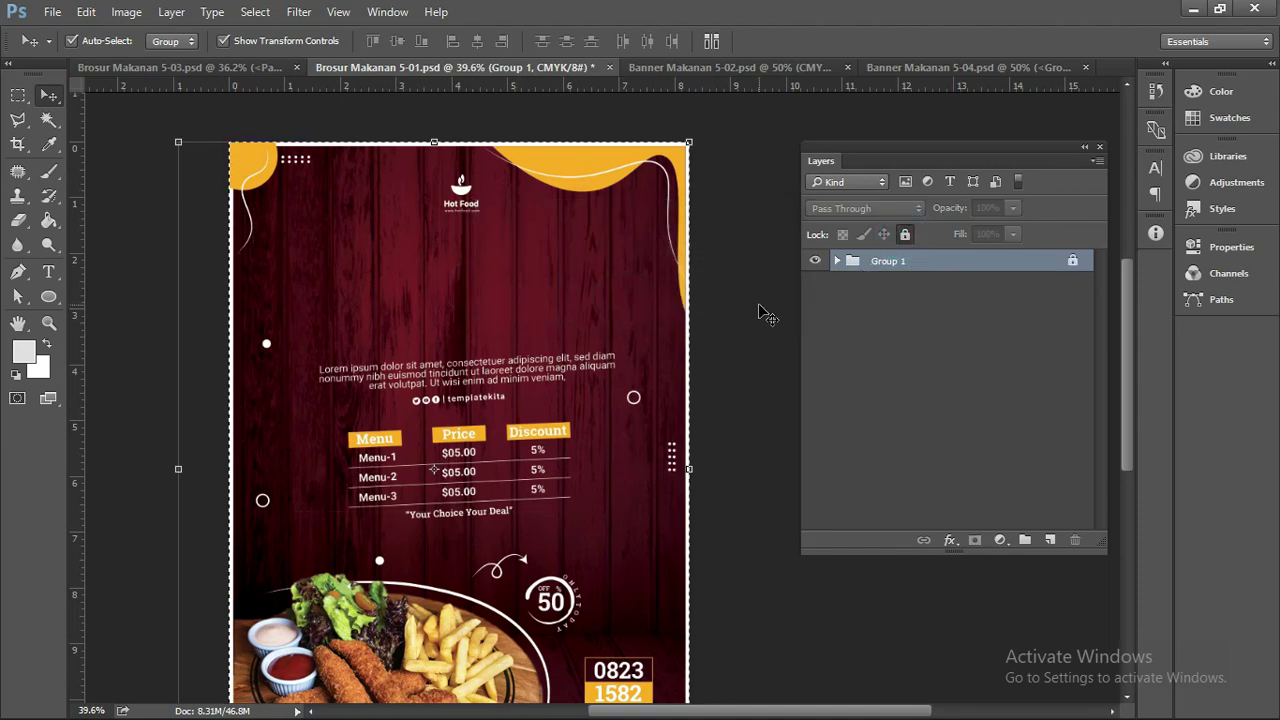
key("ctrl")
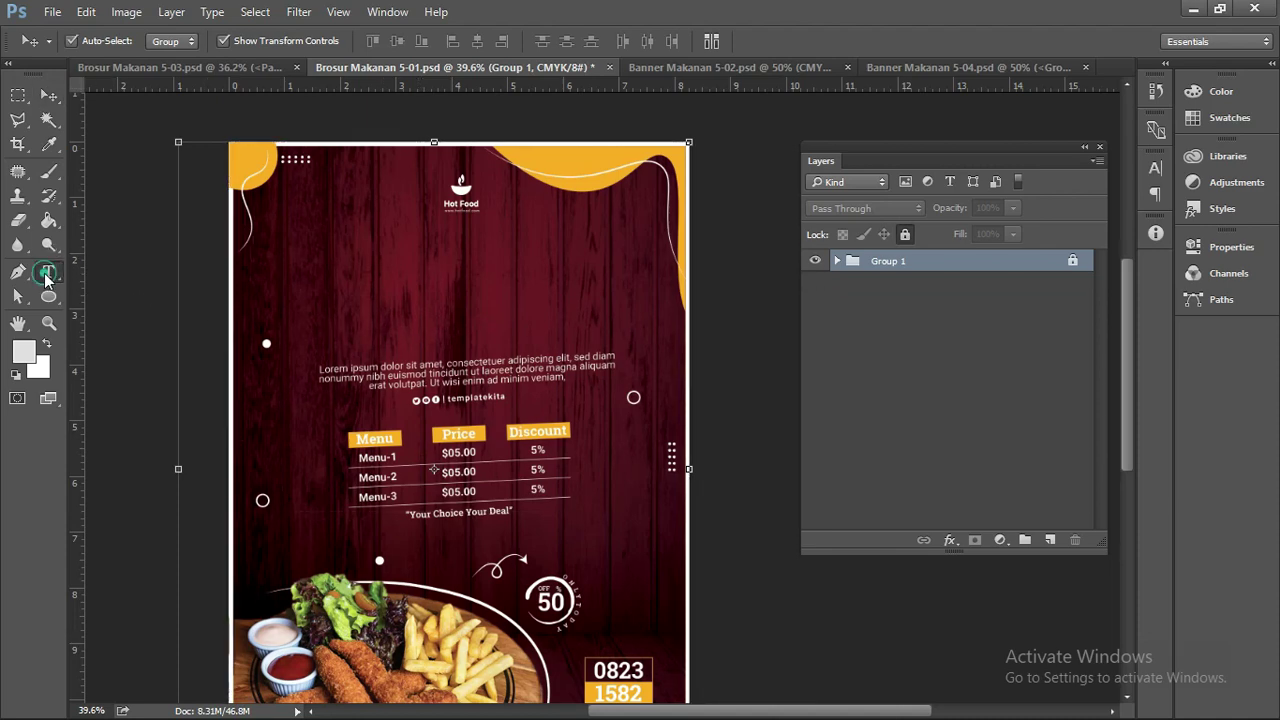
Add a new text layer on the flyer and scale it up into a headline.
left_click(46, 274)
left_click(451, 344)
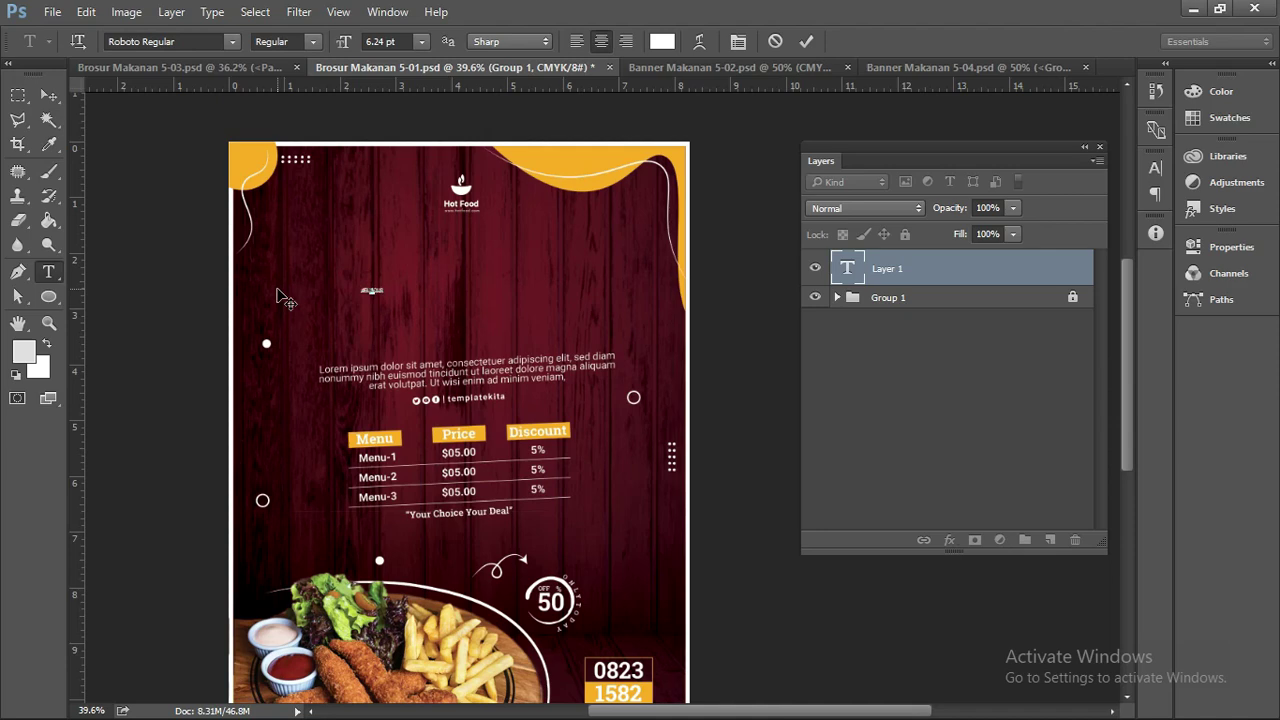
left_click(48, 95)
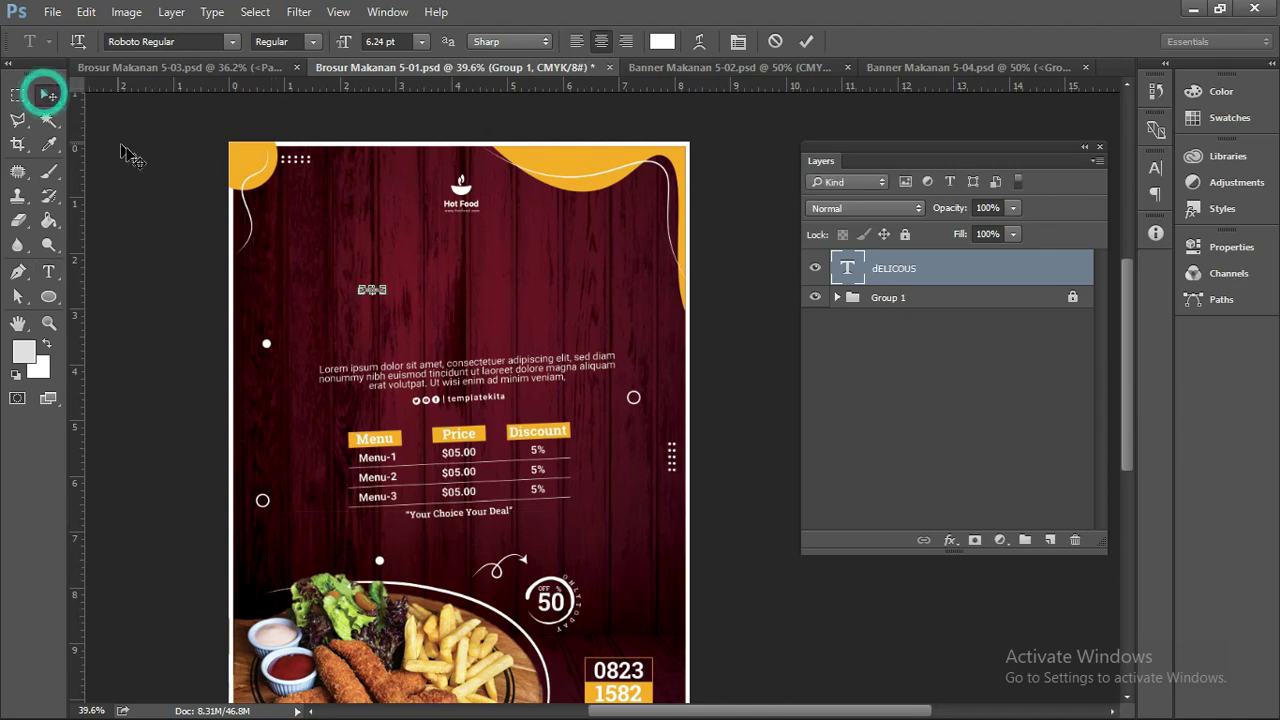
key("ctrl+t")
left_click_drag(388, 285, 628, 174)
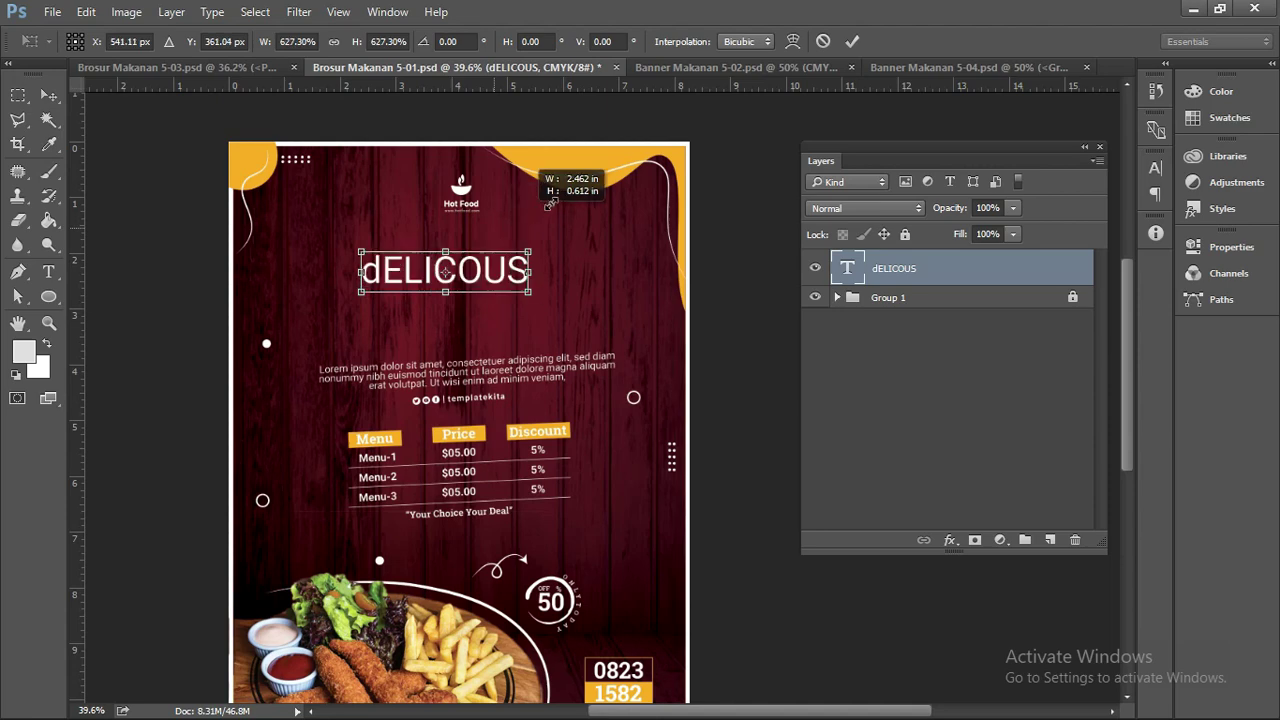
key("Return")
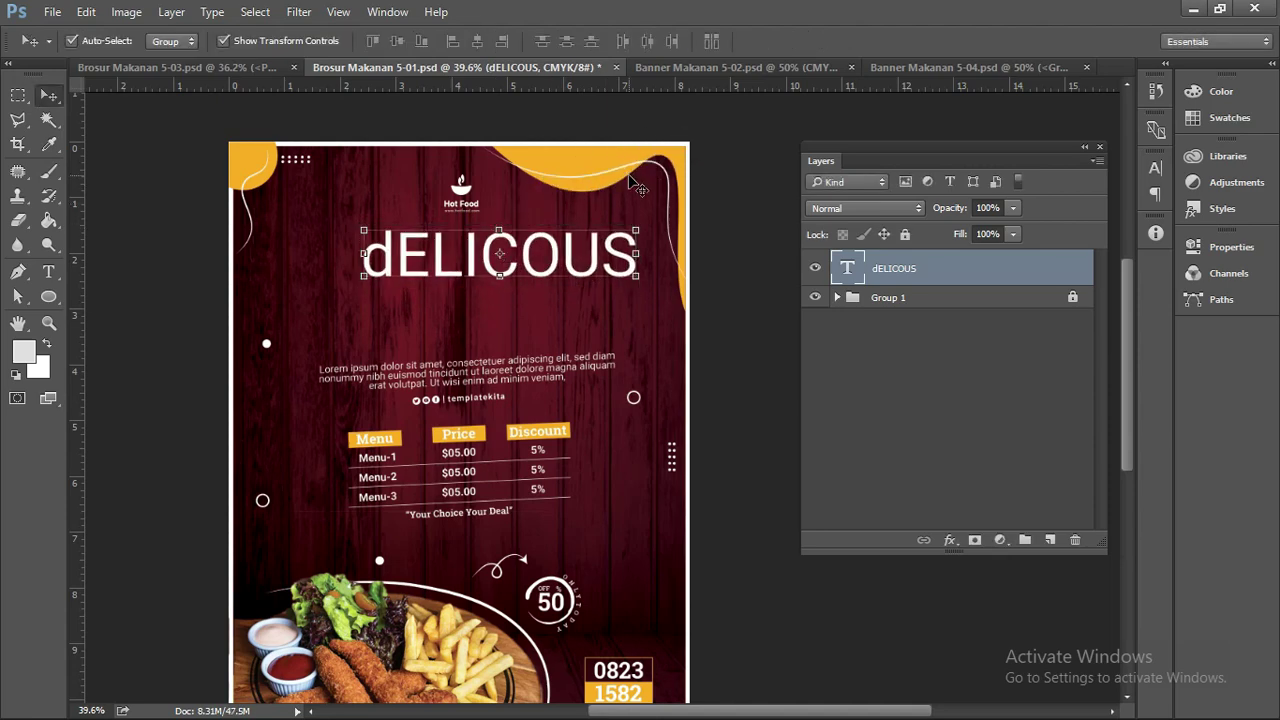
Retype the headline as 'Delicious' and shift it down and left.
key("t")
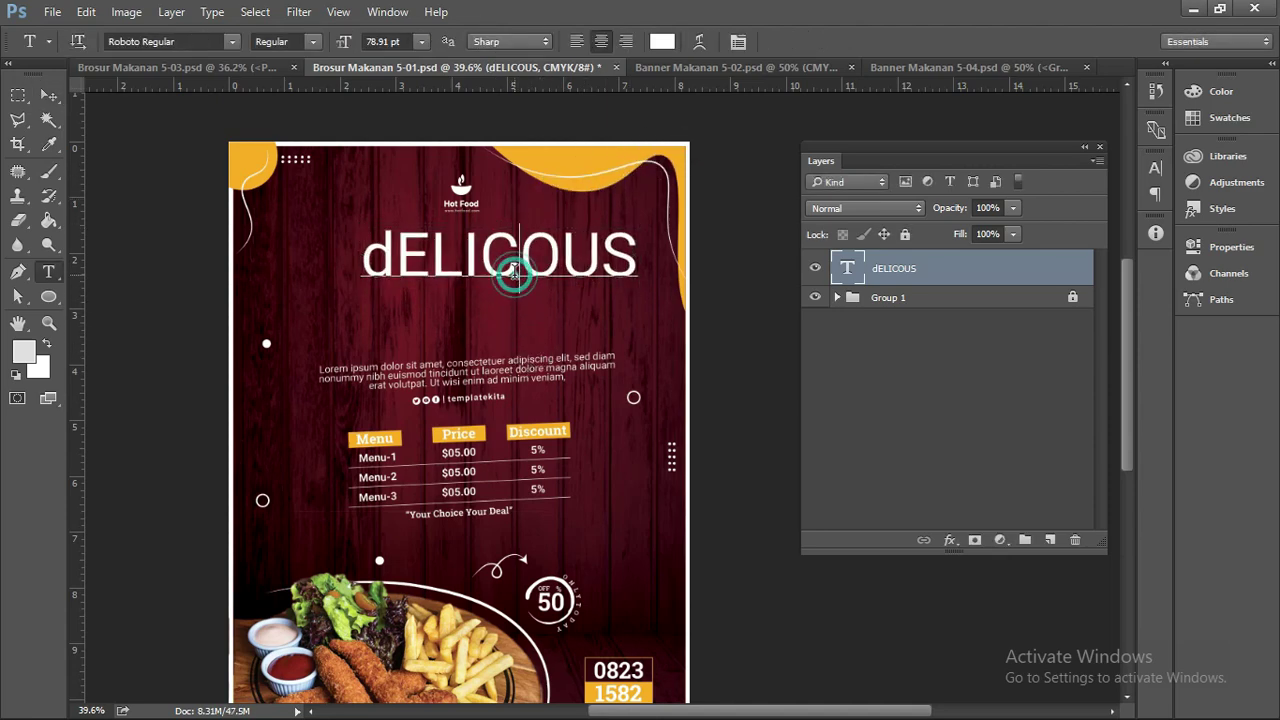
double_click(515, 272)
type("Deli")
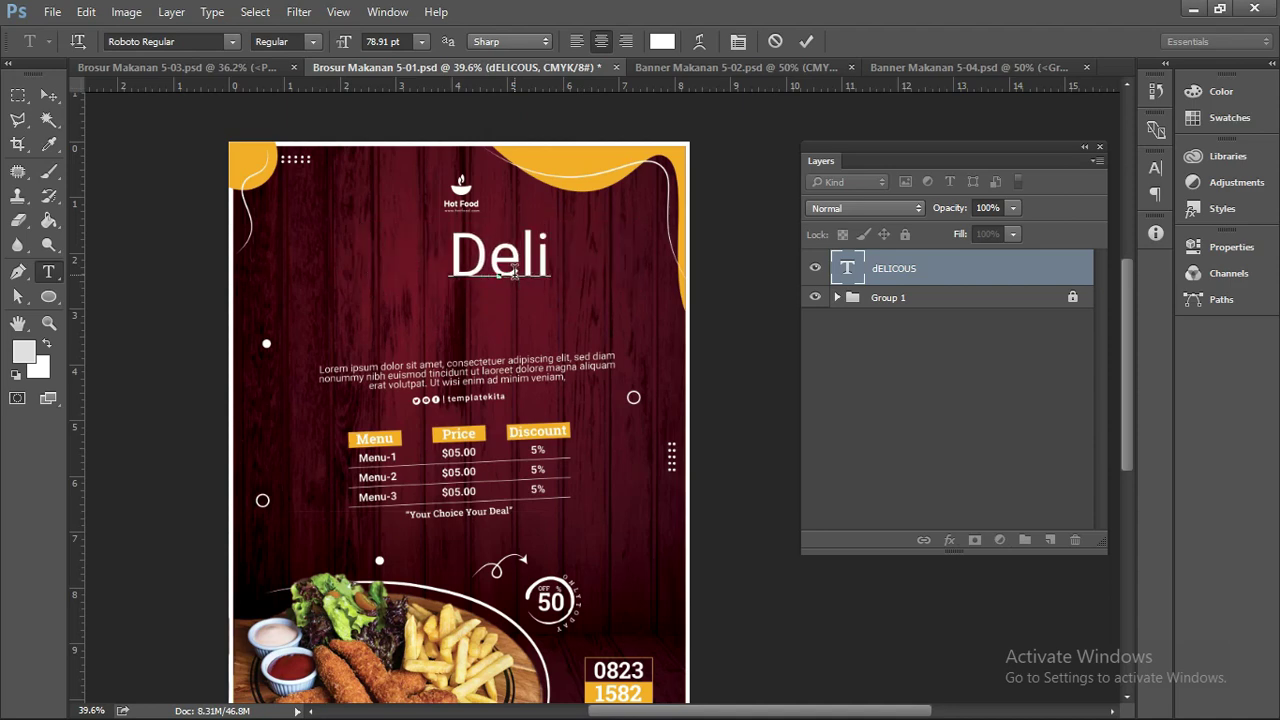
type("cious")
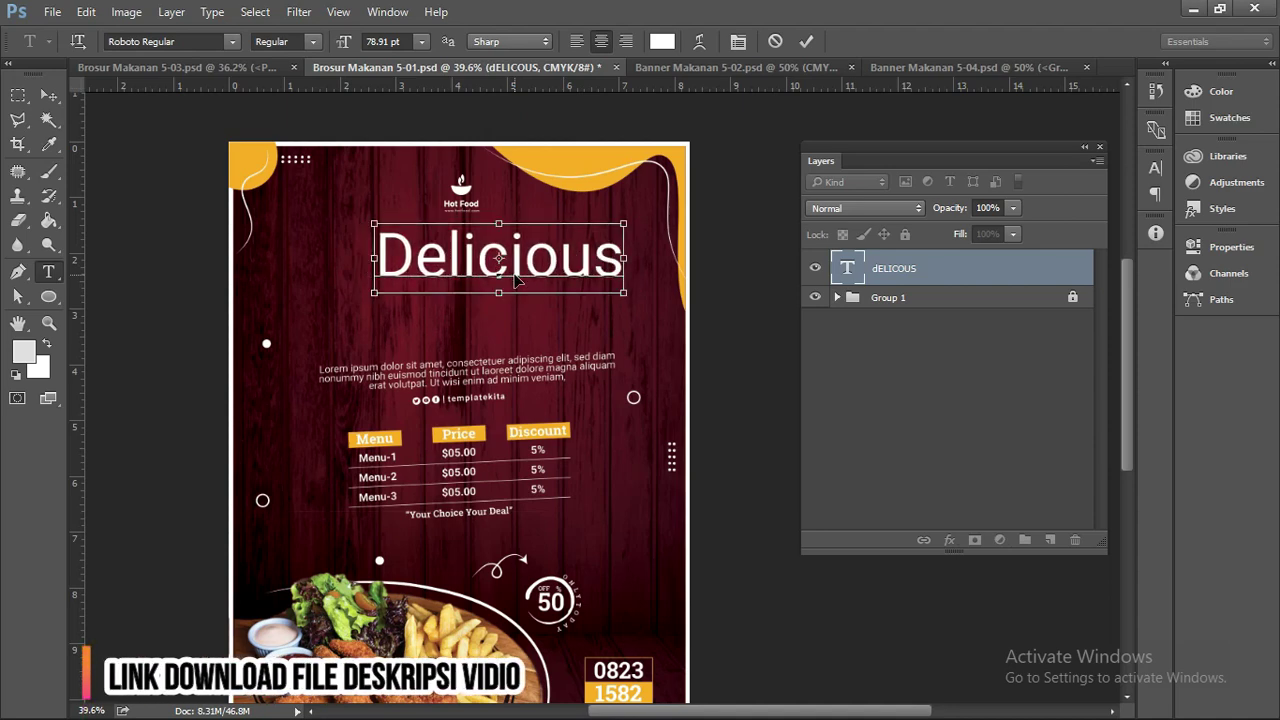
left_click(49, 97)
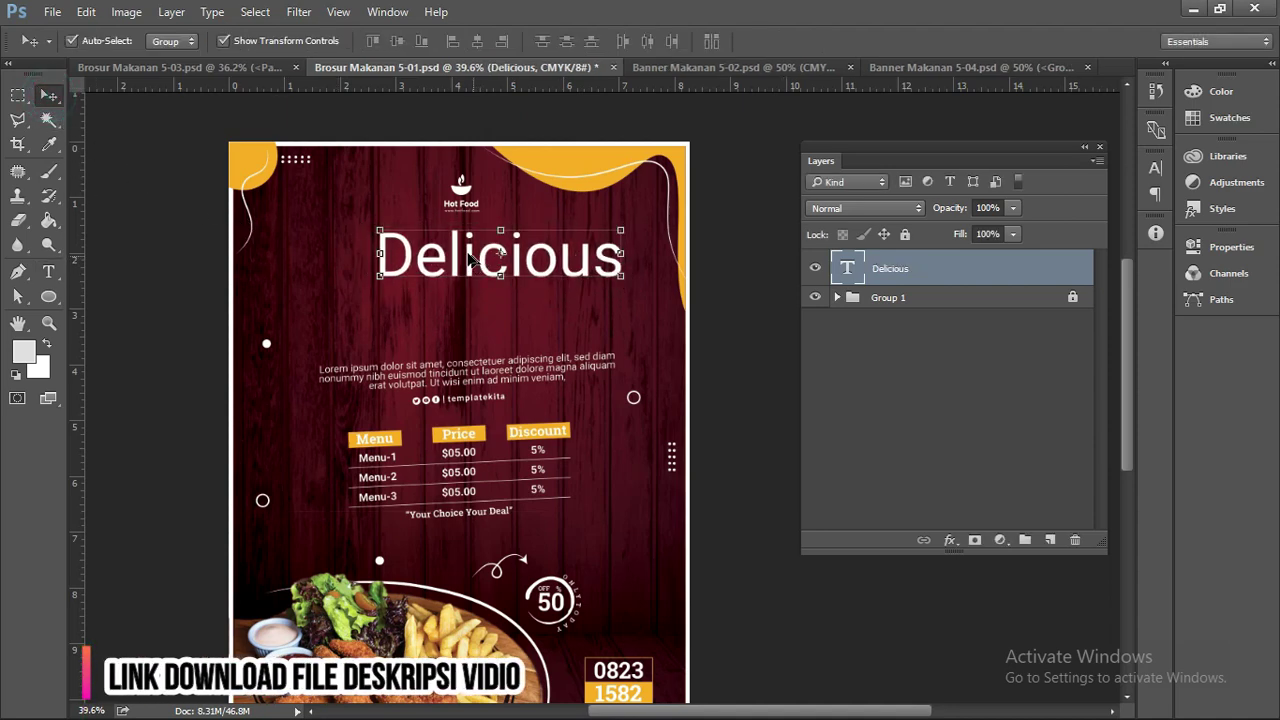
left_click_drag(432, 254, 393, 271)
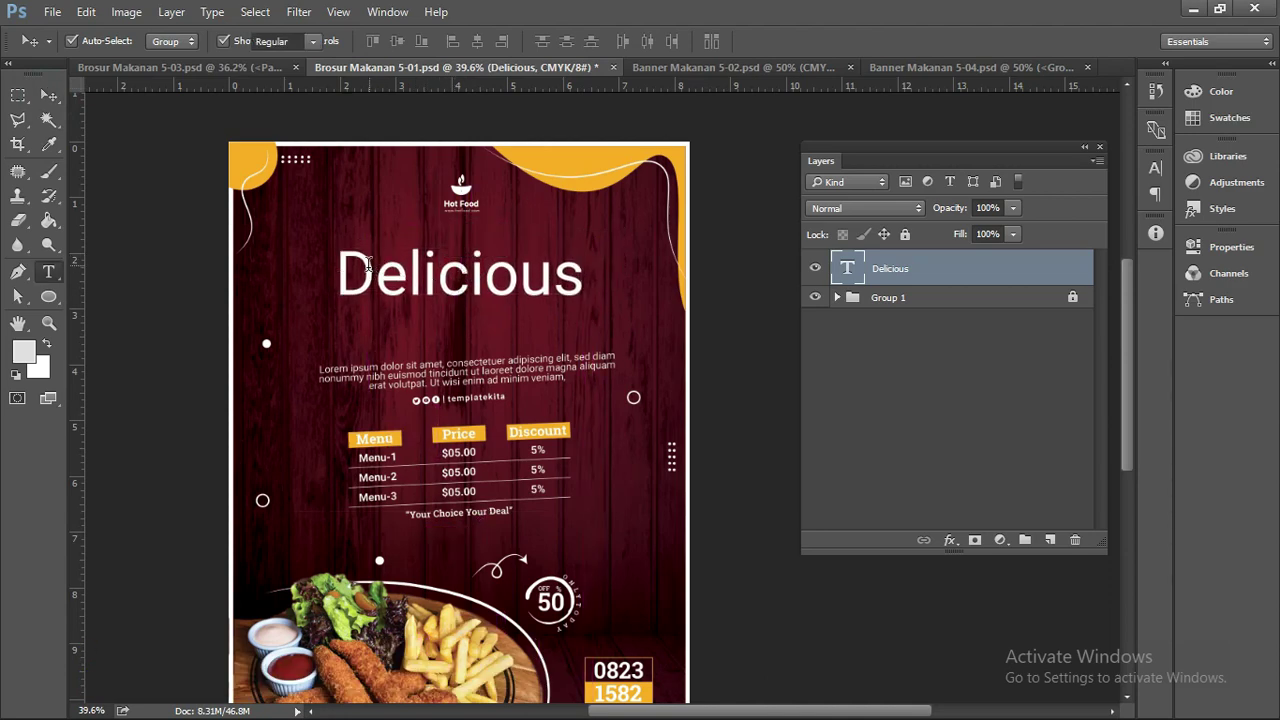
Set the 'Delicious' headline in the Leckerli One font.
double_click(375, 270)
key("ctrl+a")
left_click(192, 42)
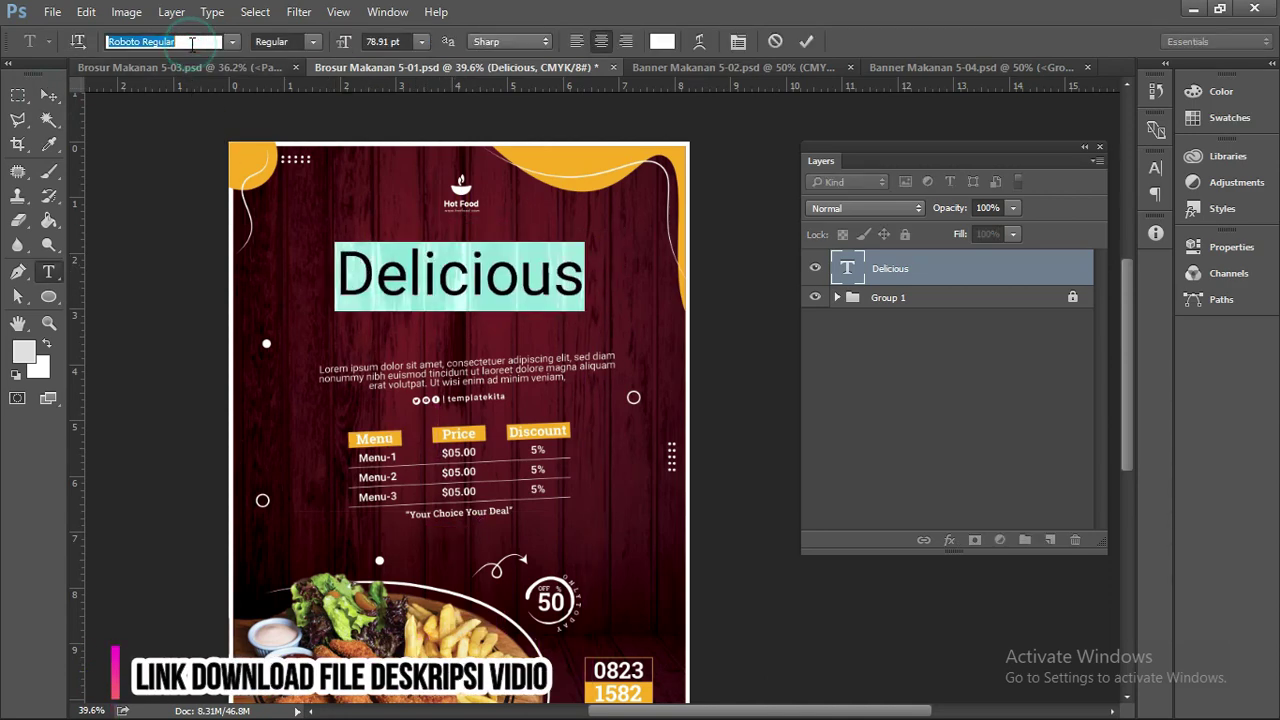
type("l")
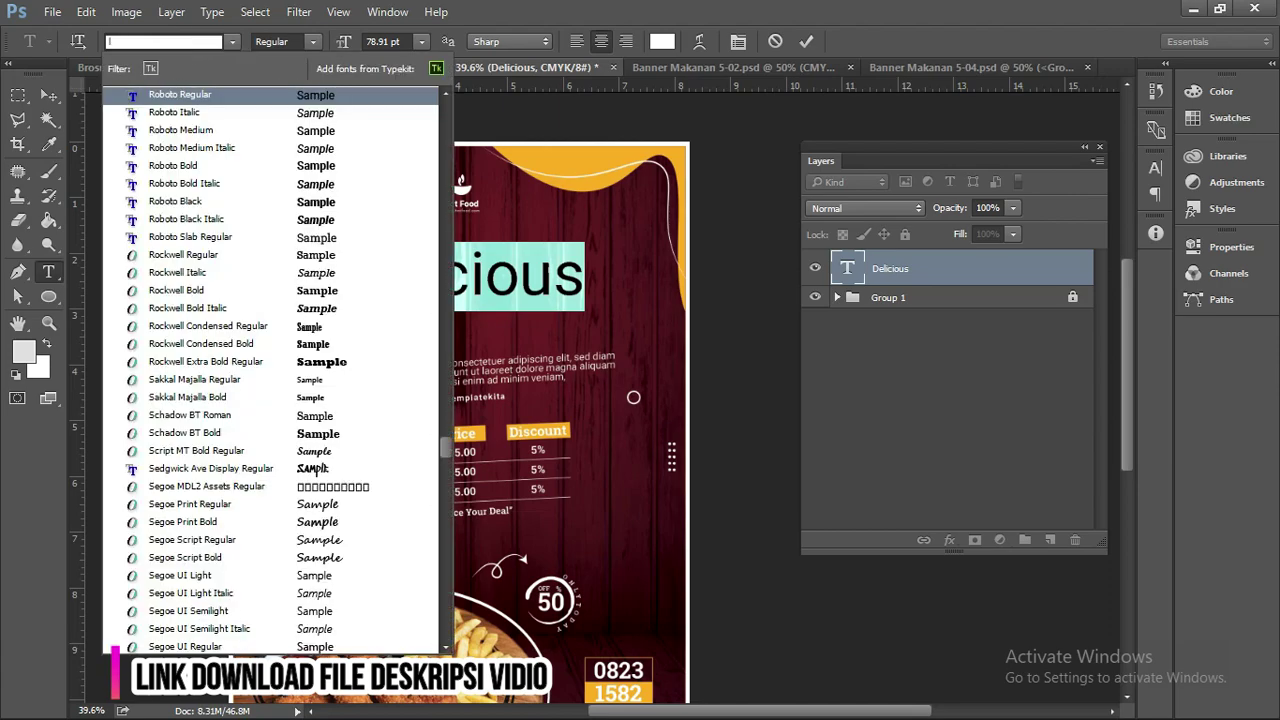
type("ek")
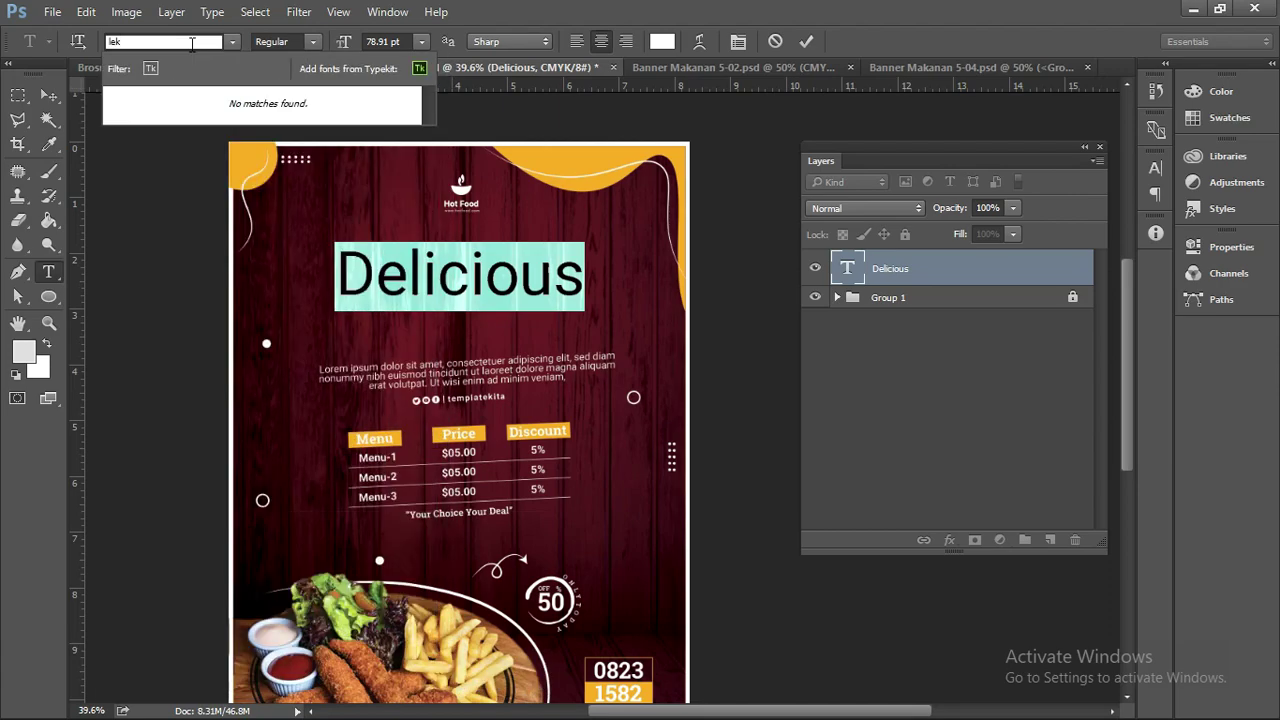
key("BackSpace")
type("c")
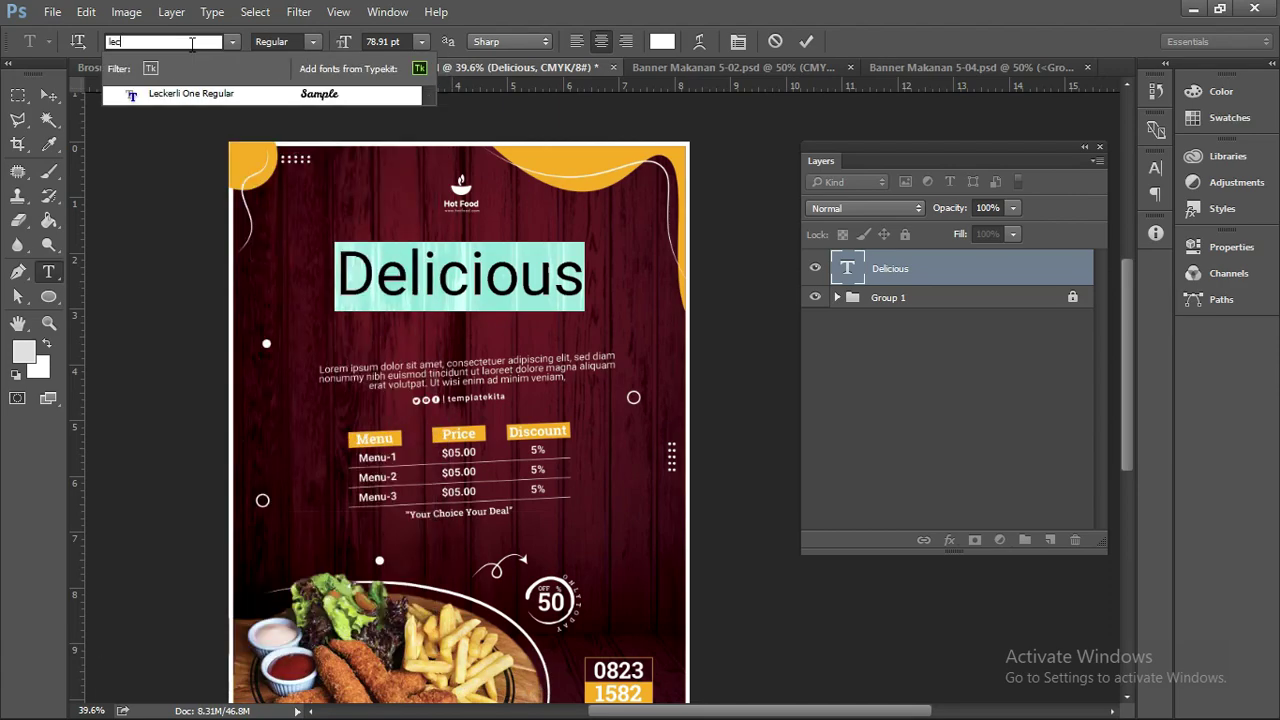
left_click(232, 92)
left_click(48, 94)
scroll(583, 289, "up", 2)
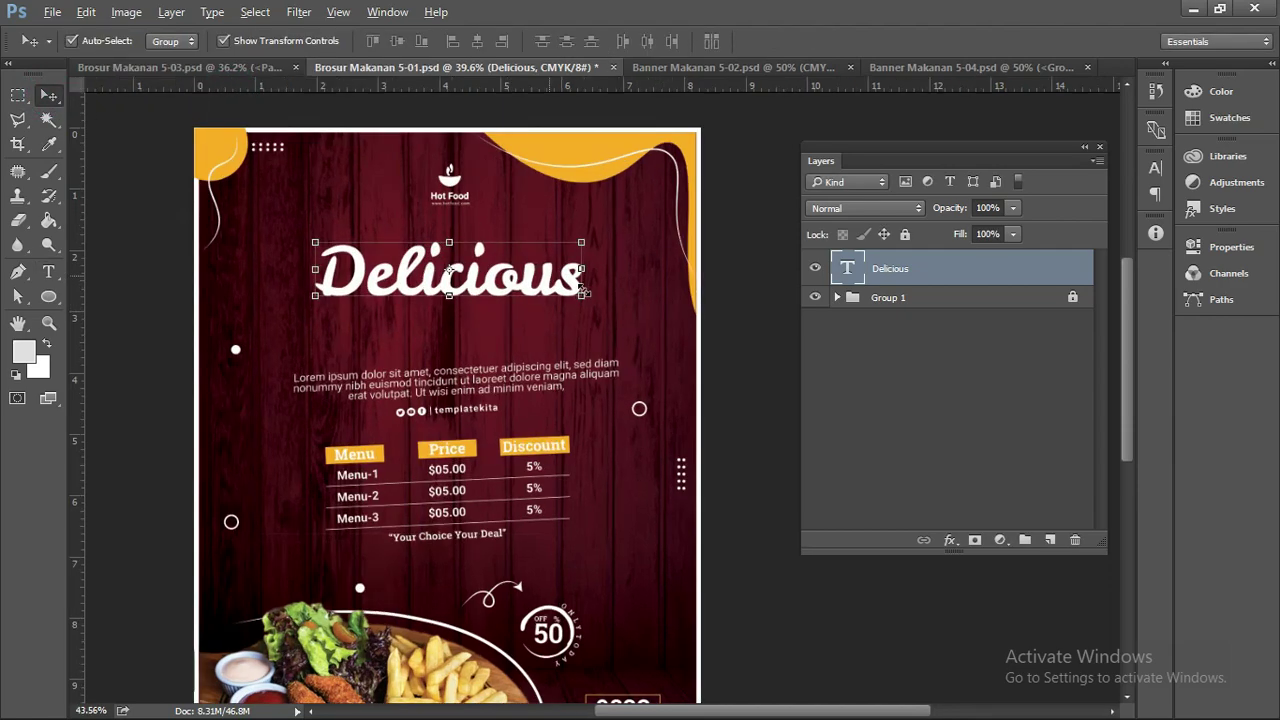
scroll(583, 289, "up", 2)
scroll(510, 288, "up", 1)
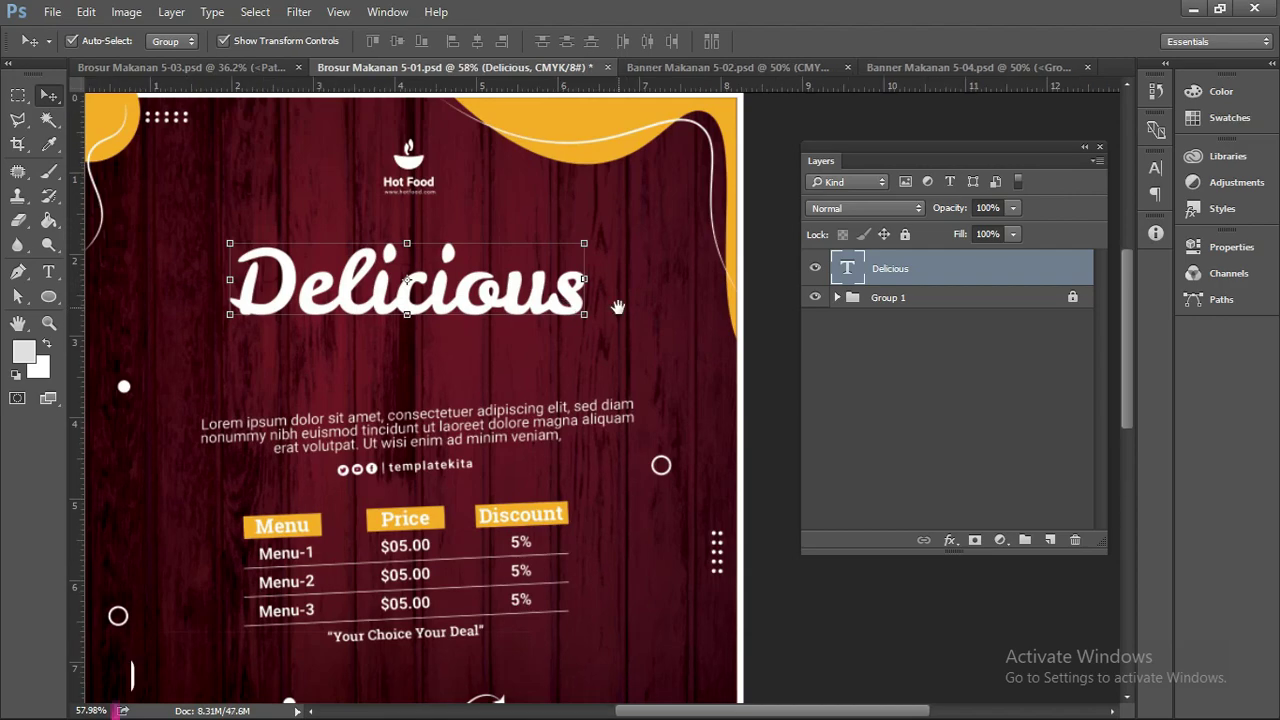
mouse_move(621, 309)
left_mouse_down()
mouse_move(667, 339)
mouse_move(624, 404)
left_mouse_up()
Replace the duplicated headline's text with 'Special'.
key("t")
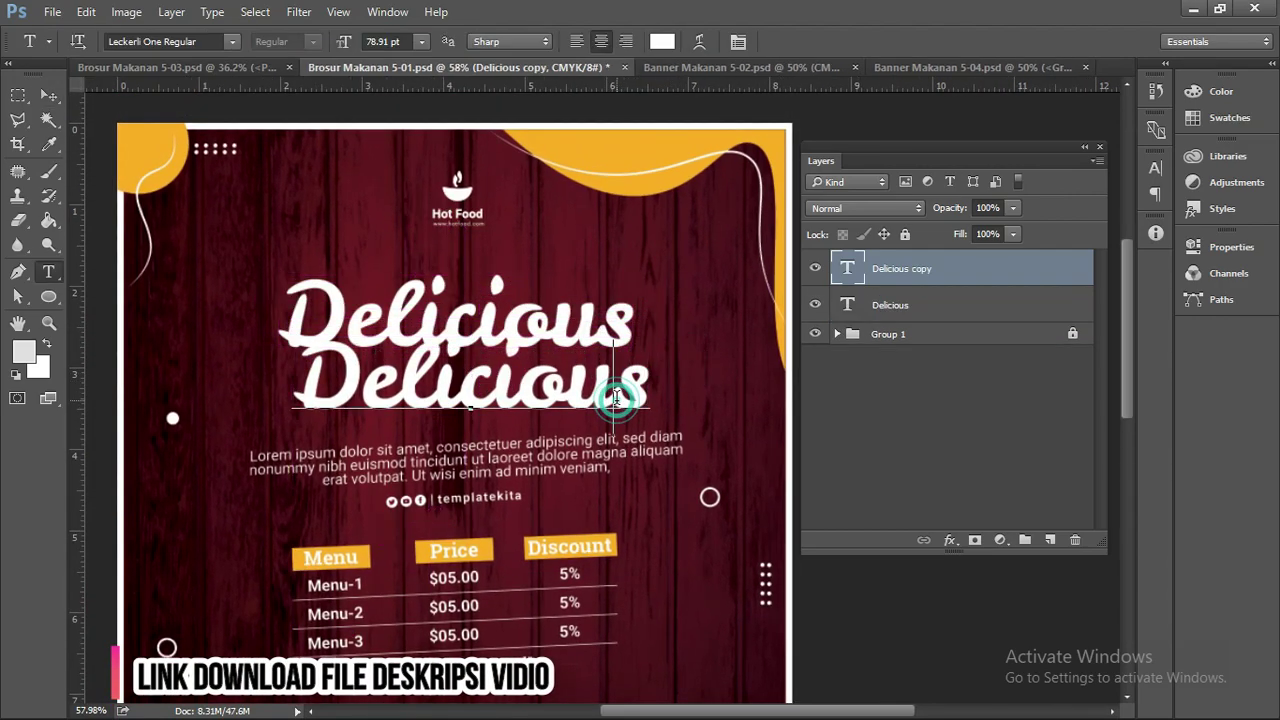
double_click(616, 395)
type("Spe")
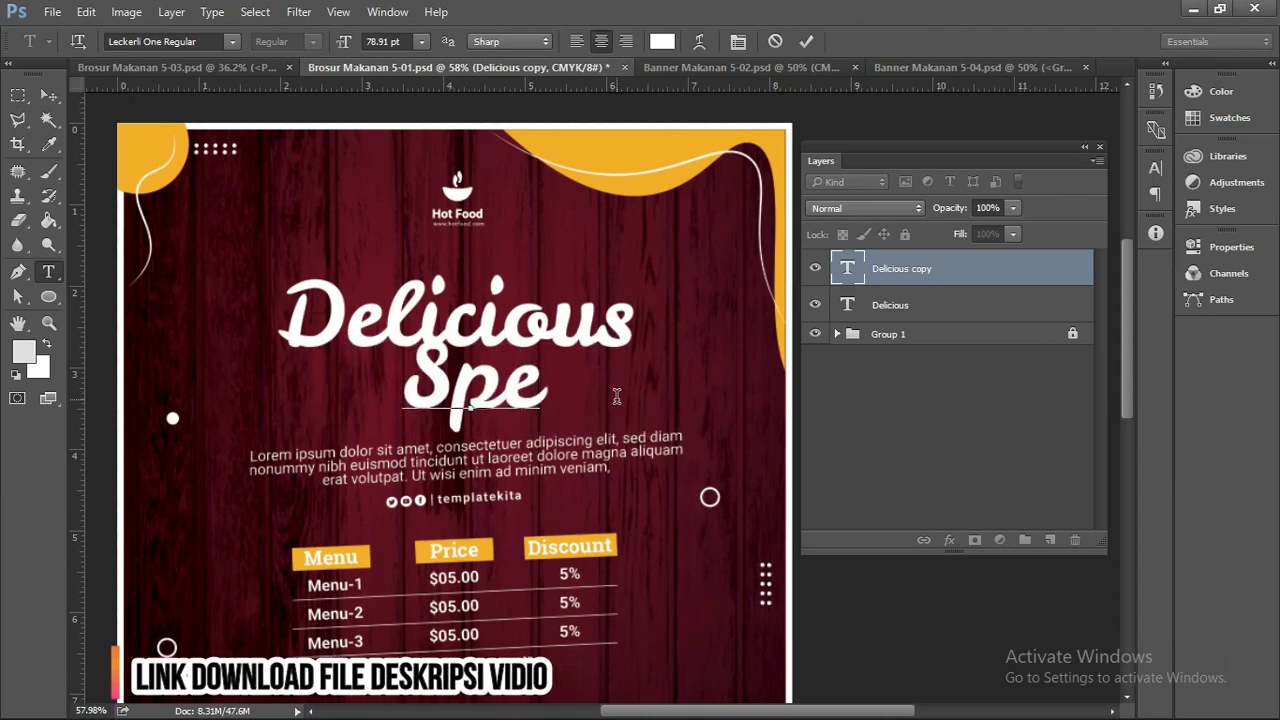
type("cial")
double_click(616, 395)
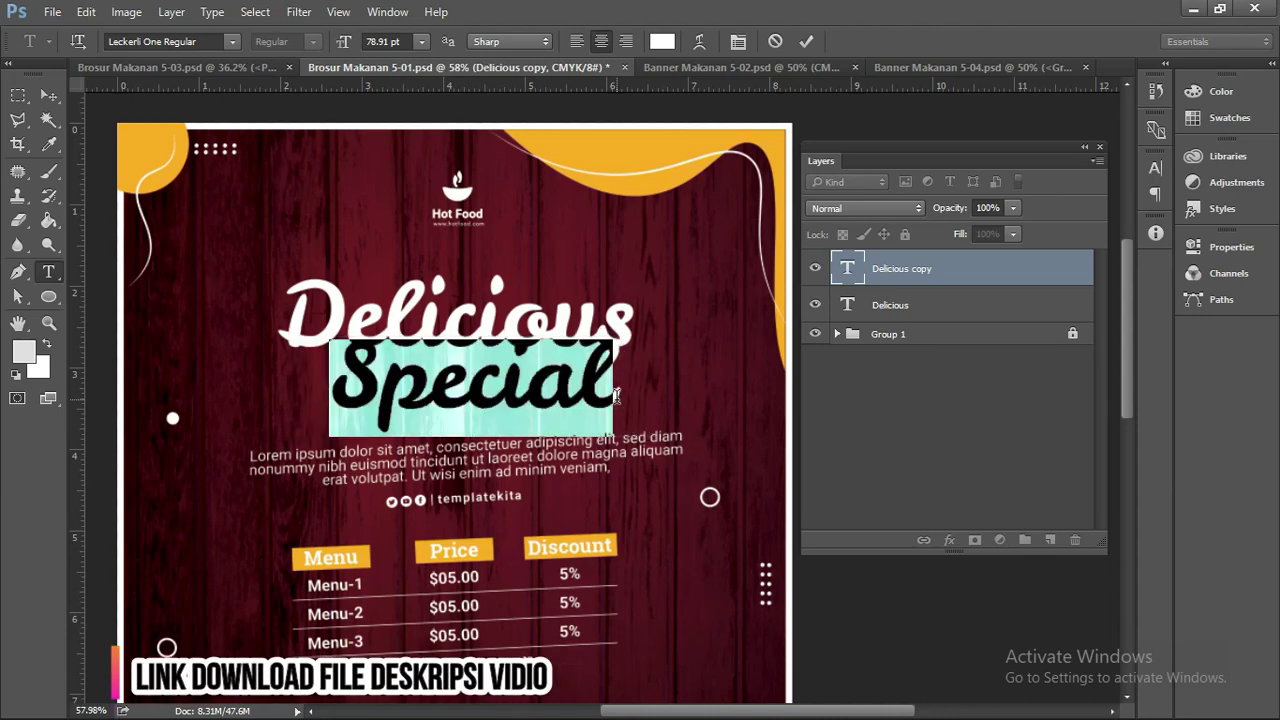
Apply the Smooch Regular font to 'Special' and commit it.
left_click(204, 41)
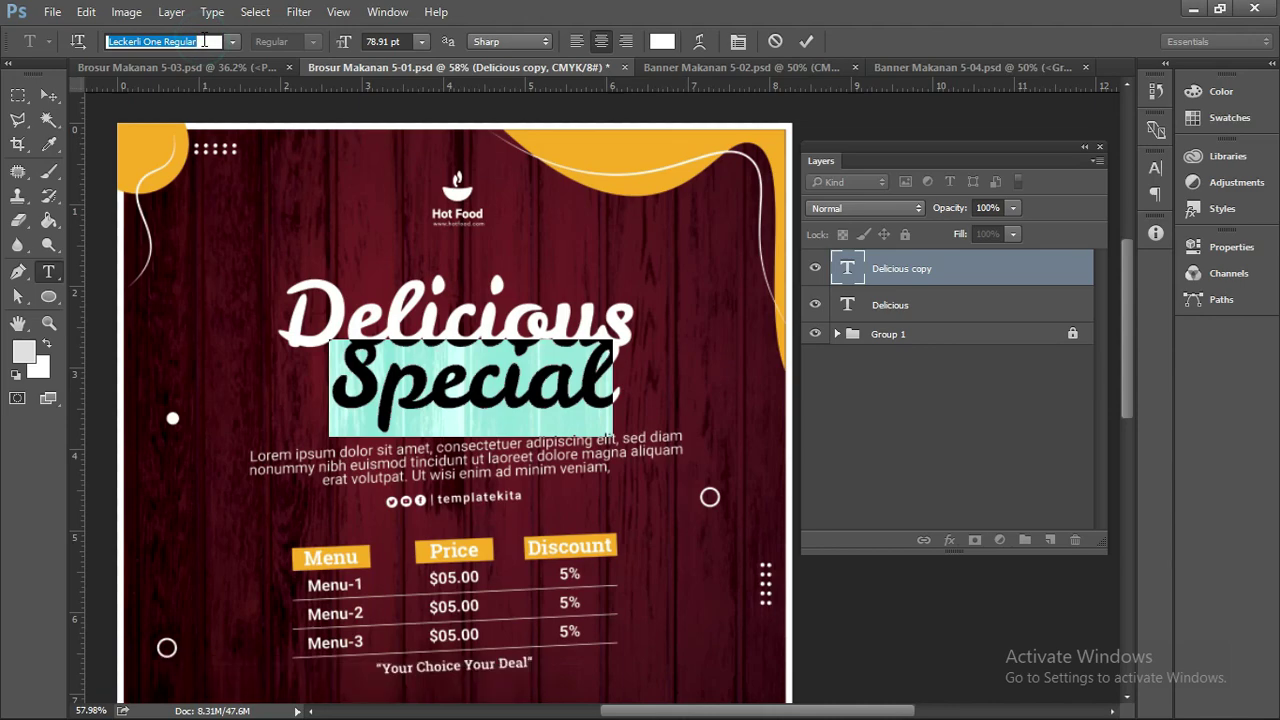
type("smo")
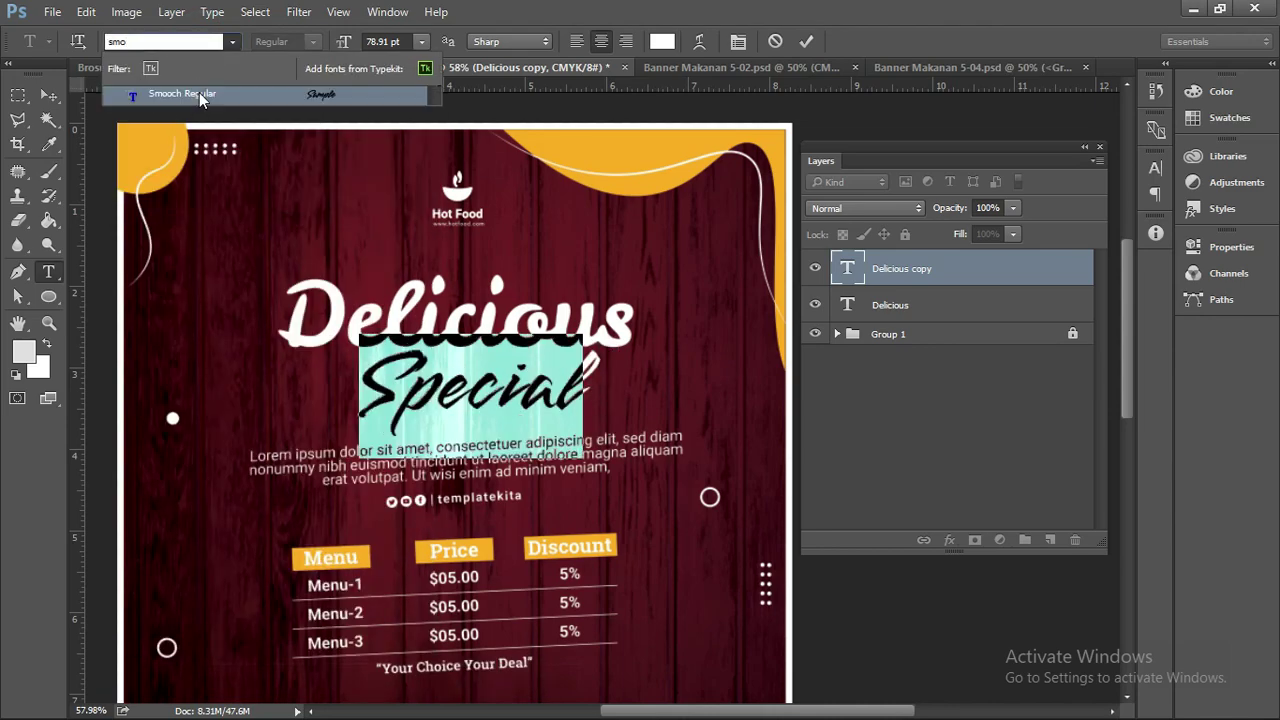
left_click(199, 92)
left_click(47, 95)
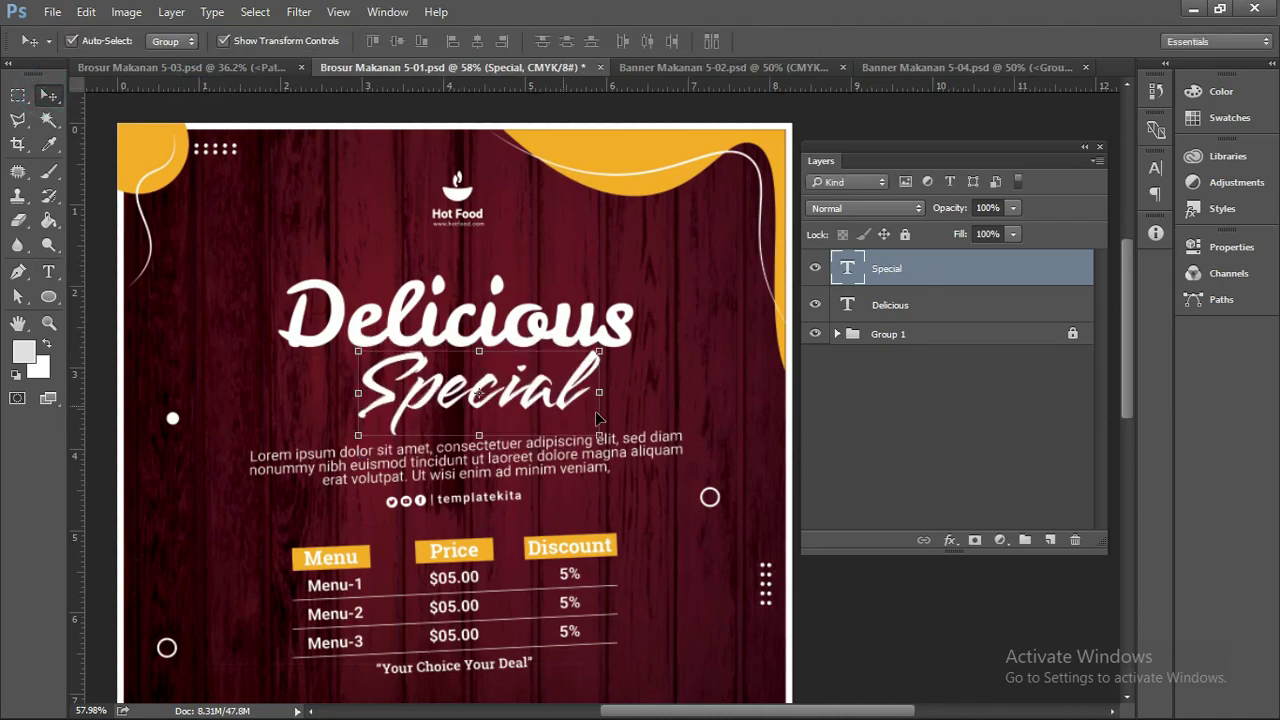
key("t")
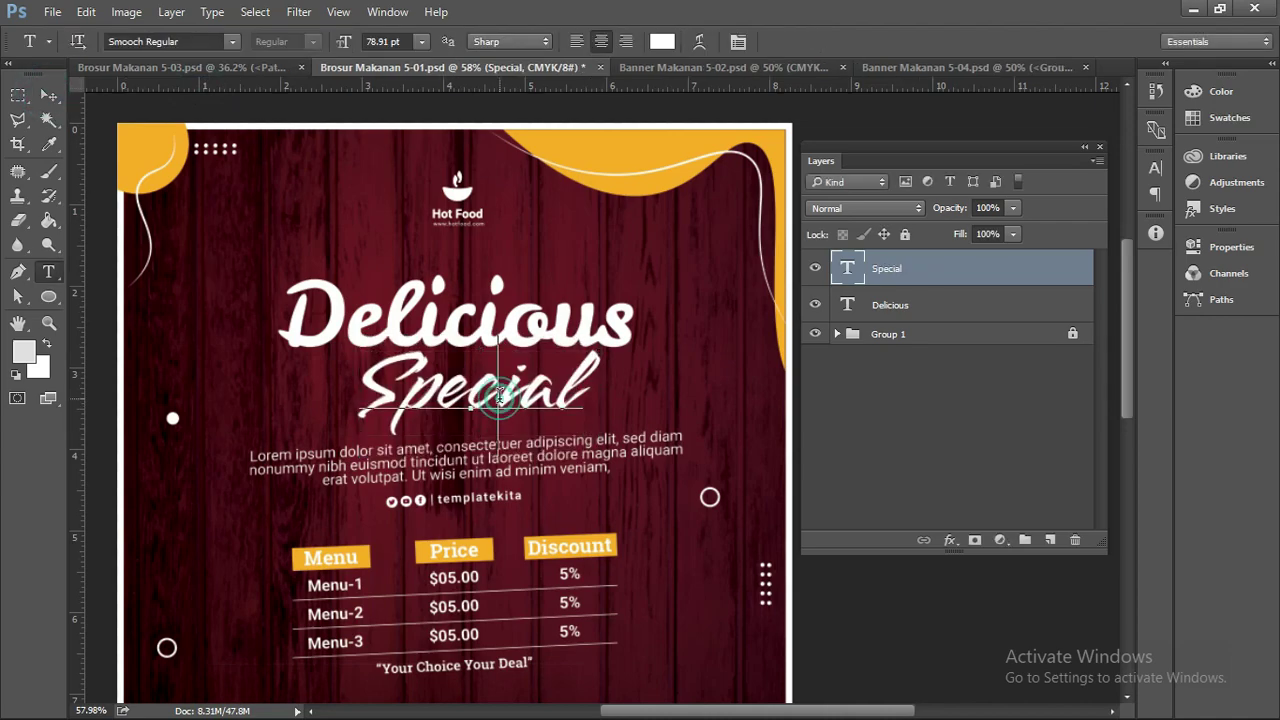
double_click(500, 388)
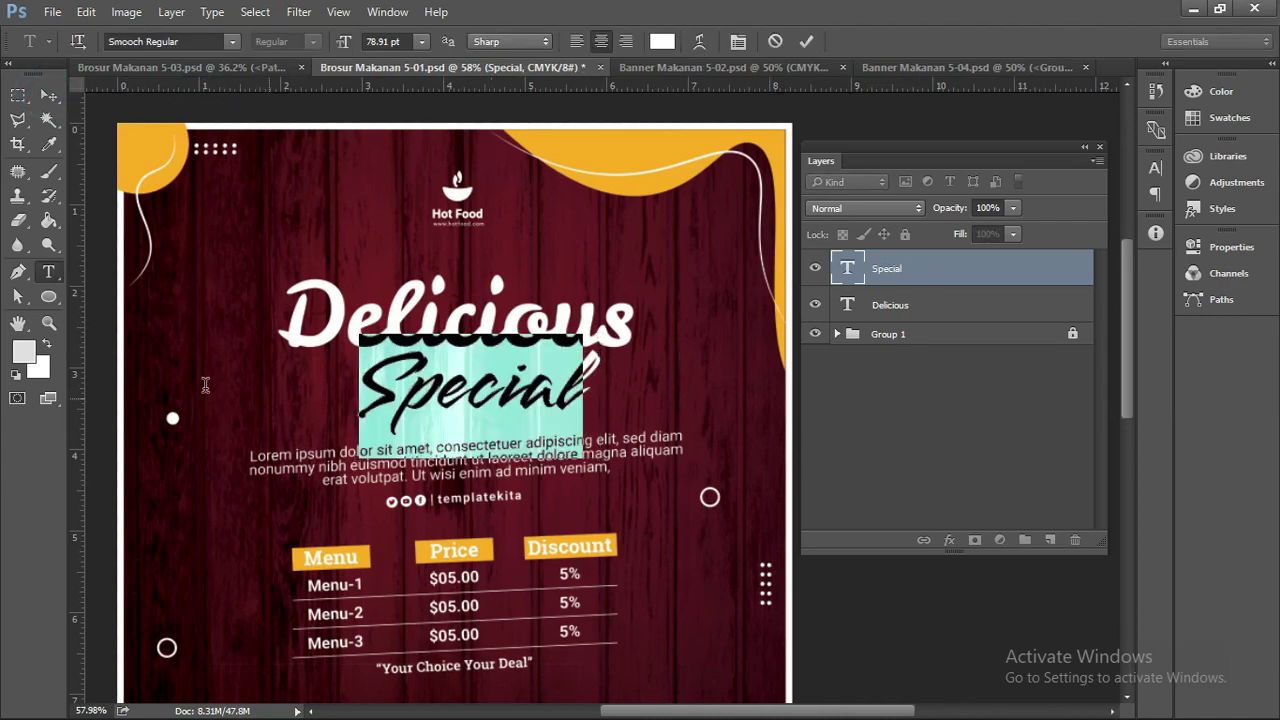
left_click(48, 145)
left_click(166, 135)
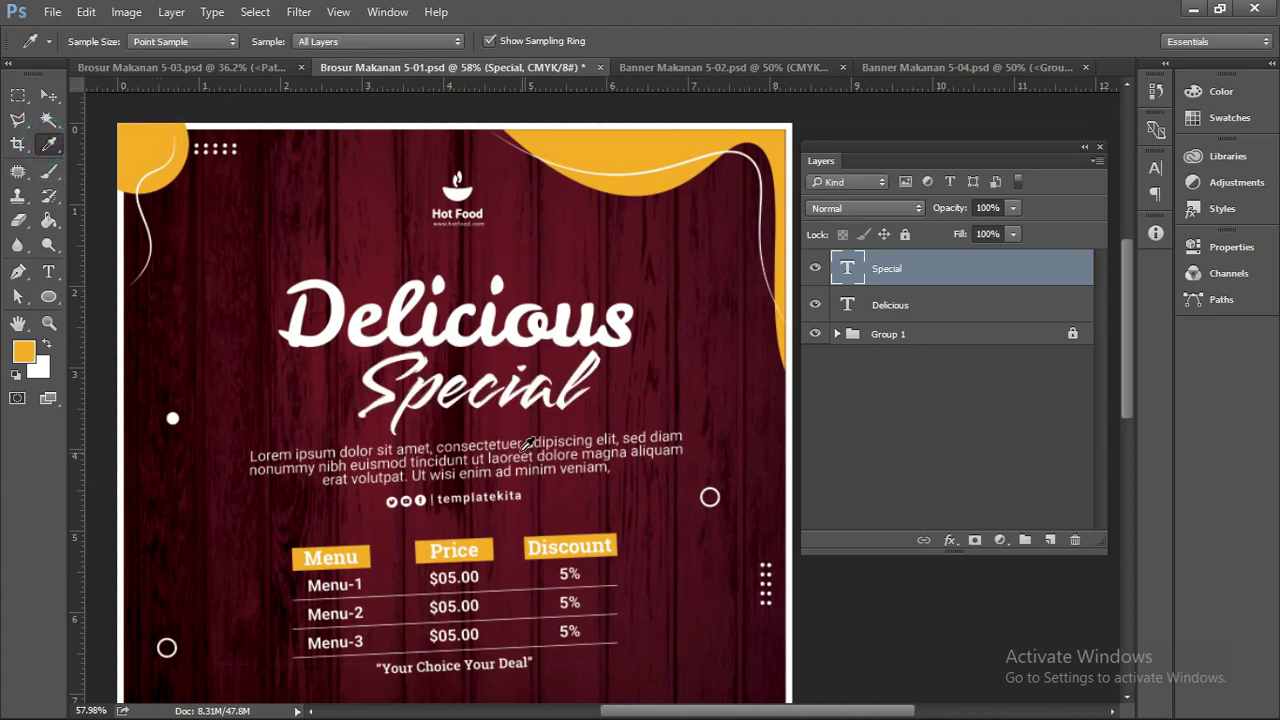
key("t")
double_click(458, 368)
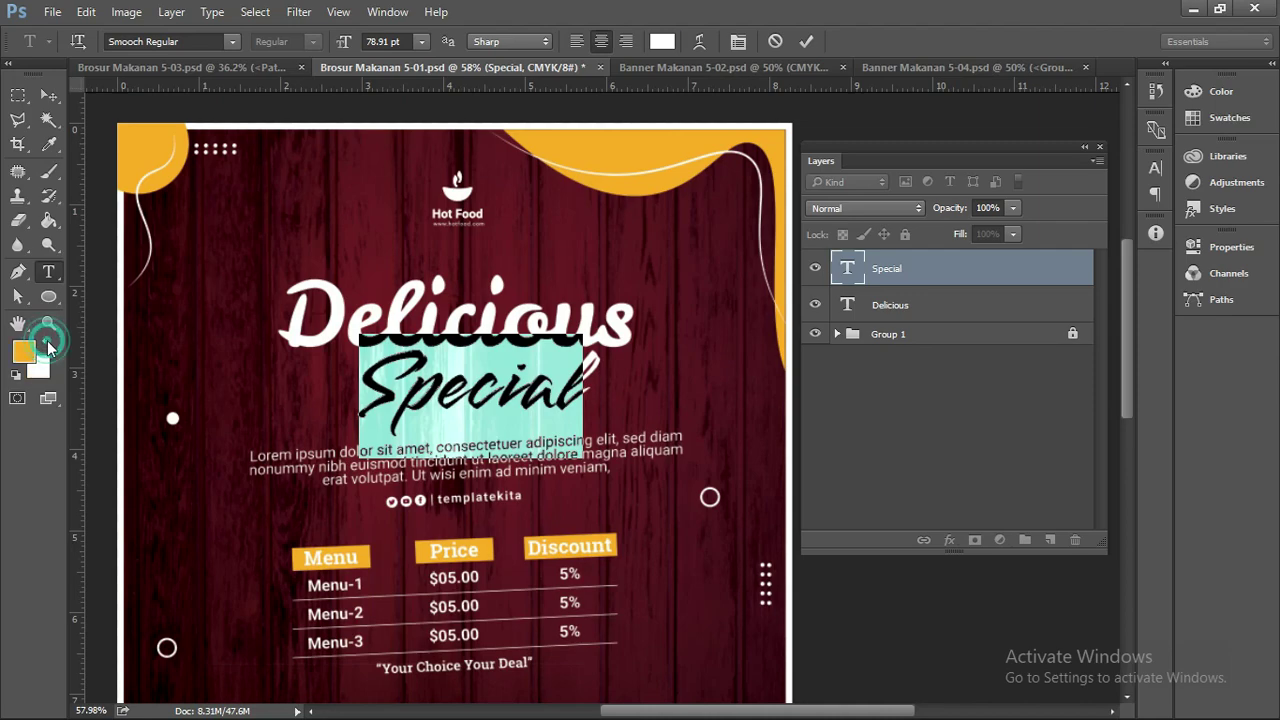
left_click(48, 94)
scroll(518, 372, "up", 2)
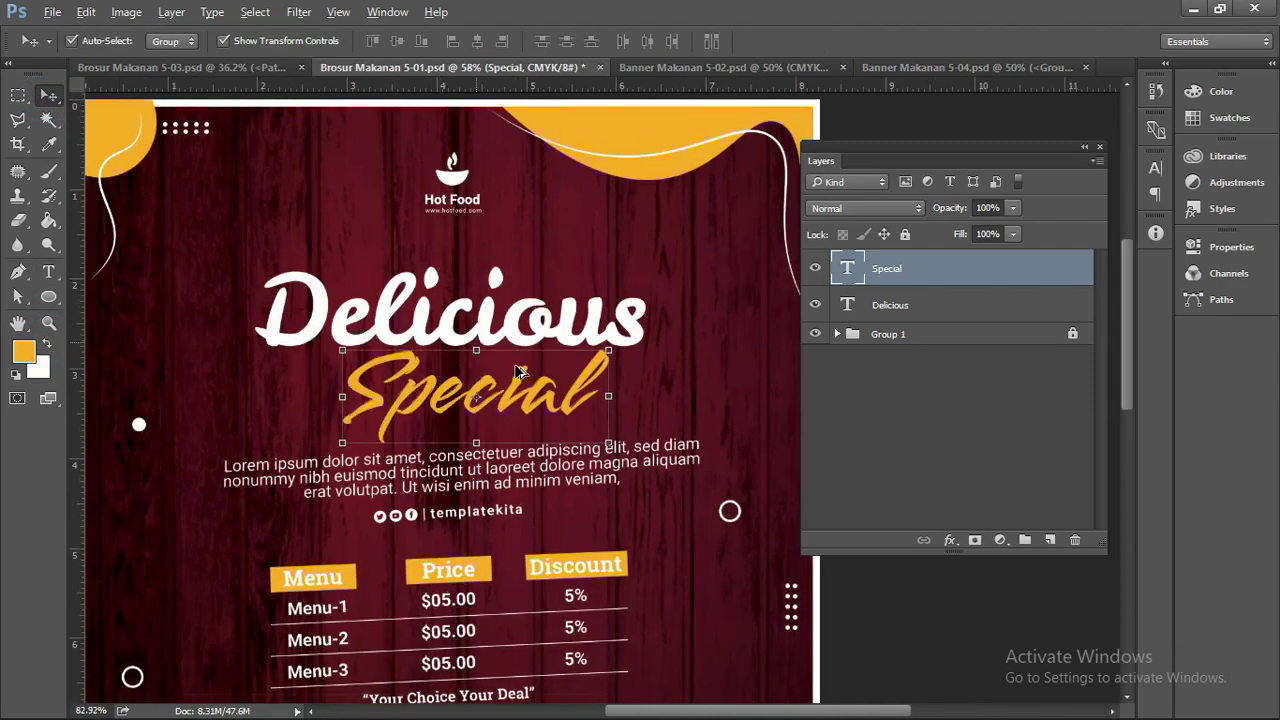
scroll(518, 372, "up", 1)
scroll(495, 440, "up", 1)
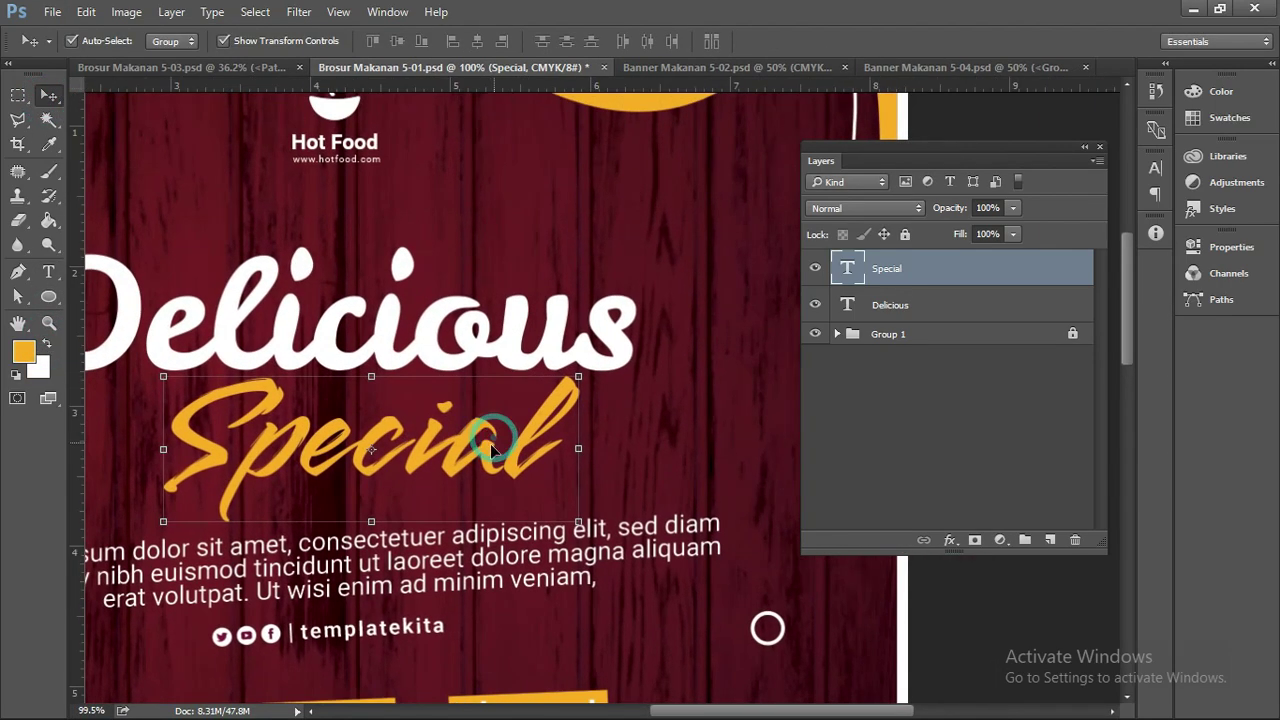
left_click_drag(492, 445, 690, 352)
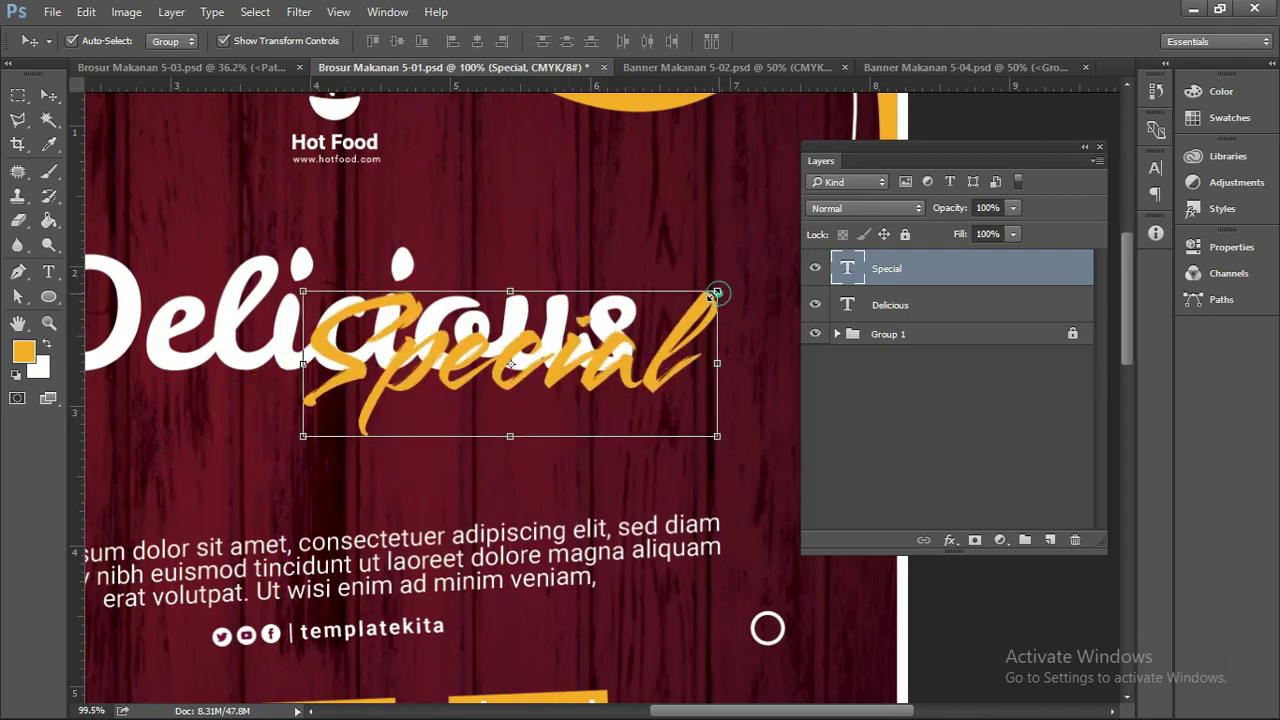
left_click_drag(722, 294, 491, 380)
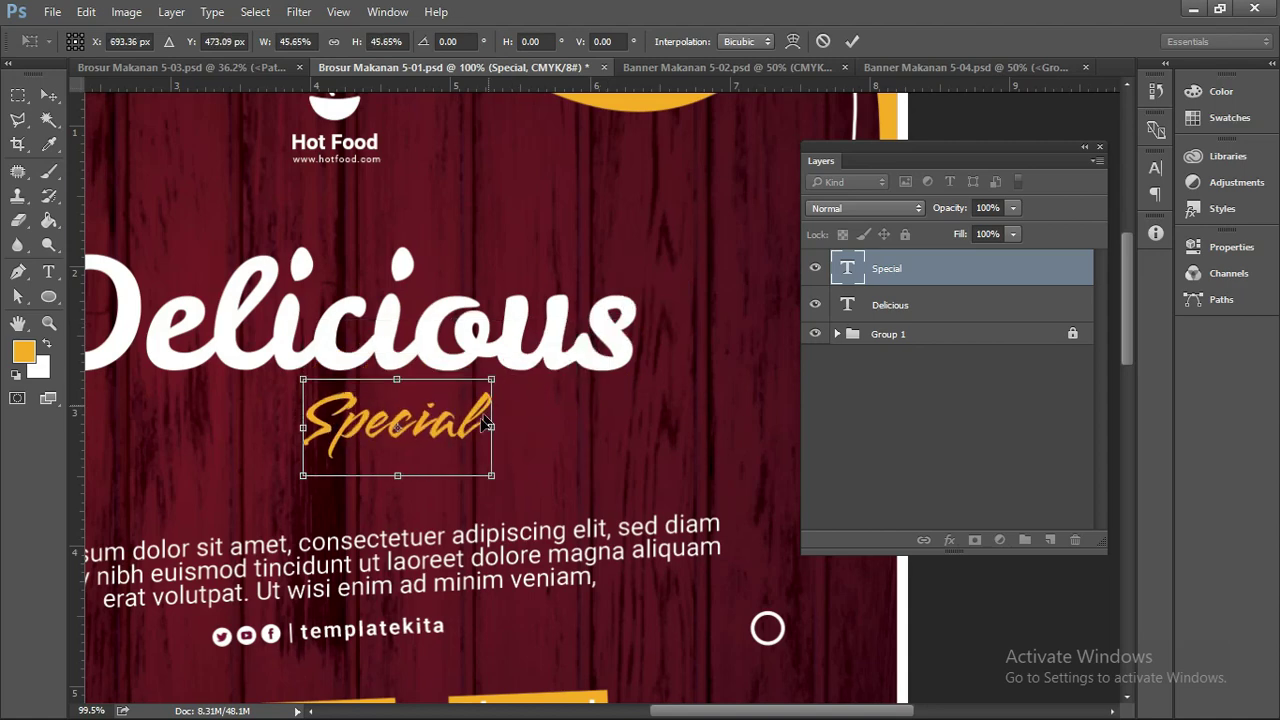
left_click_drag(466, 432, 601, 371)
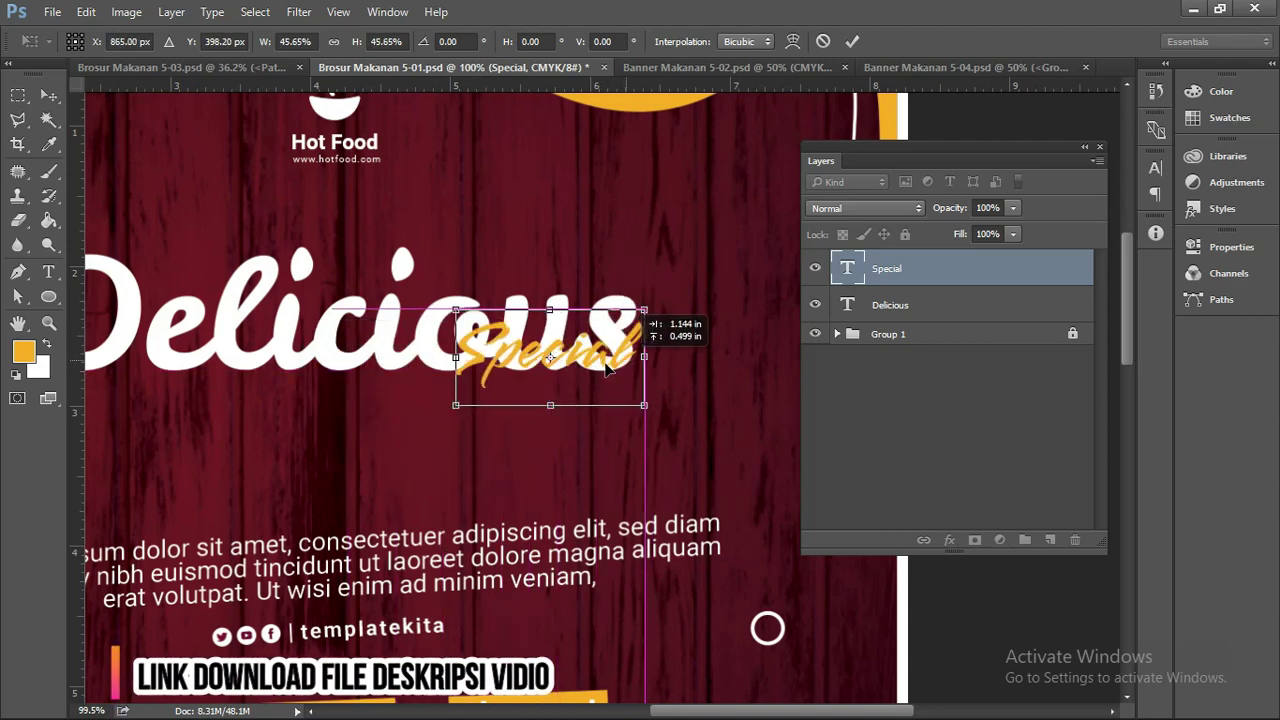
left_click_drag(622, 408, 693, 444)
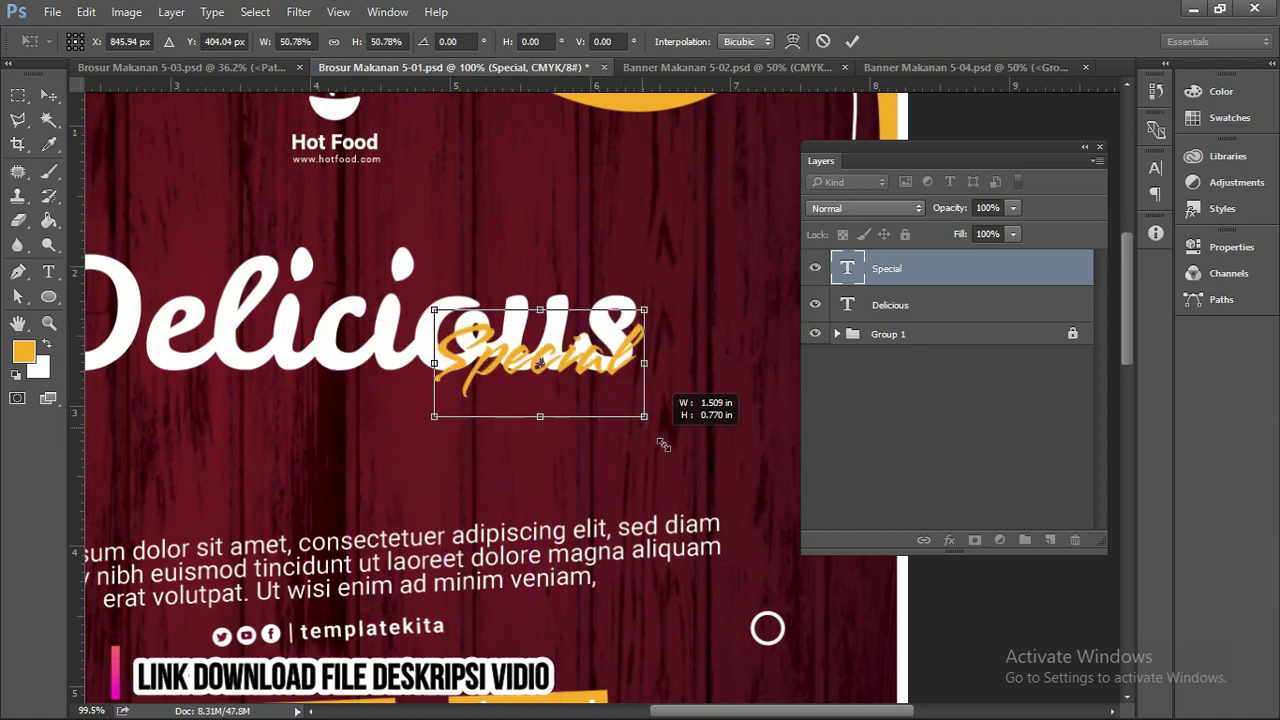
left_click_drag(655, 378, 600, 372)
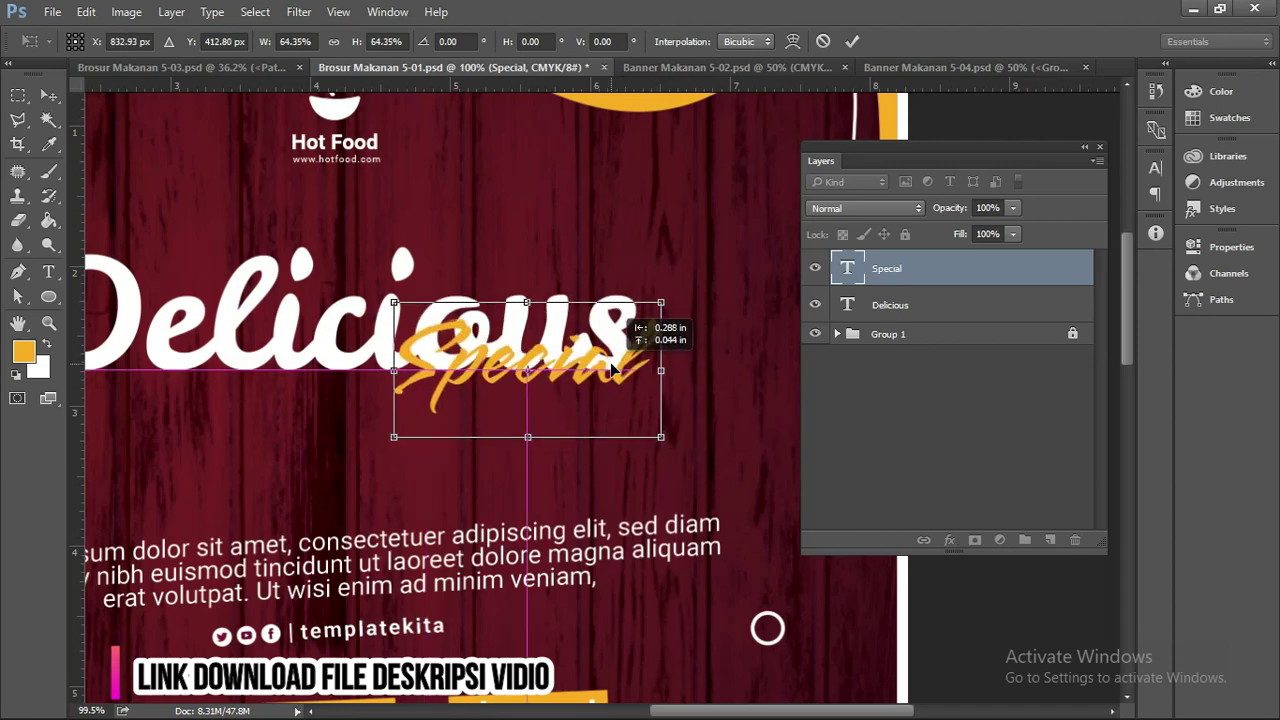
key("Return")
scroll(597, 358, "up", 1)
scroll(597, 358, "up", 3)
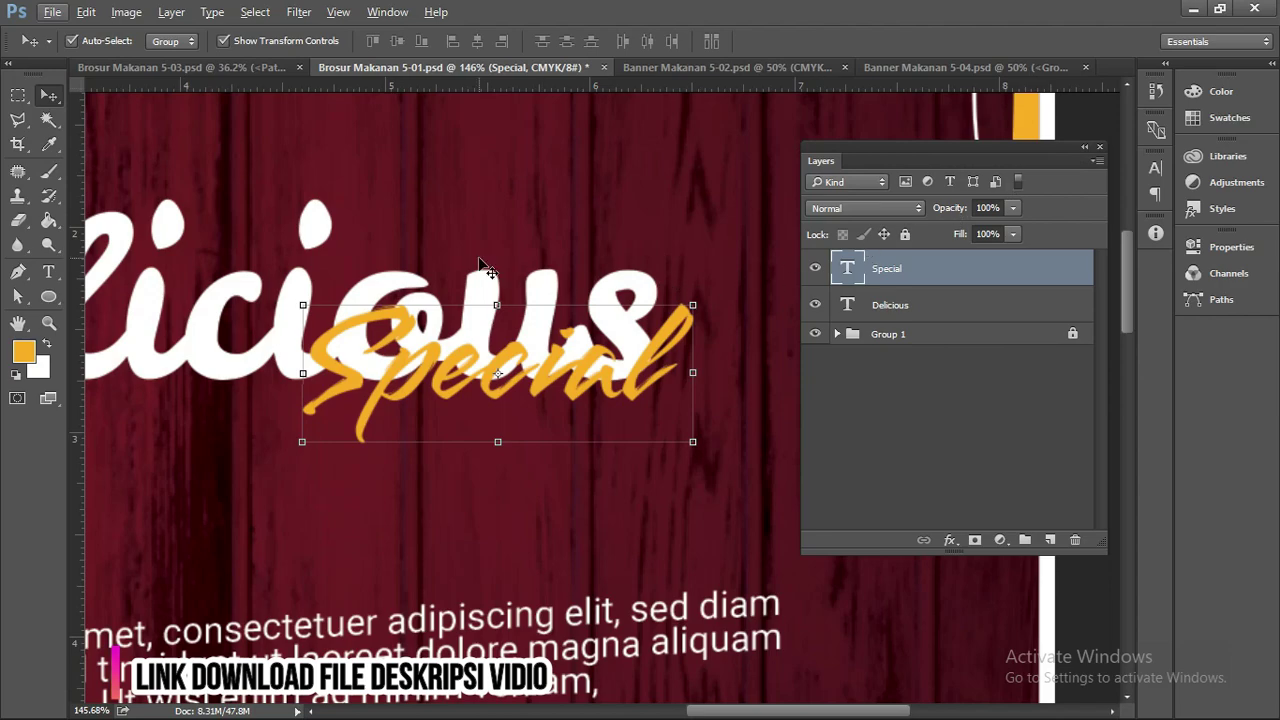
scroll(497, 228, "down", 1)
scroll(517, 230, "down", 1)
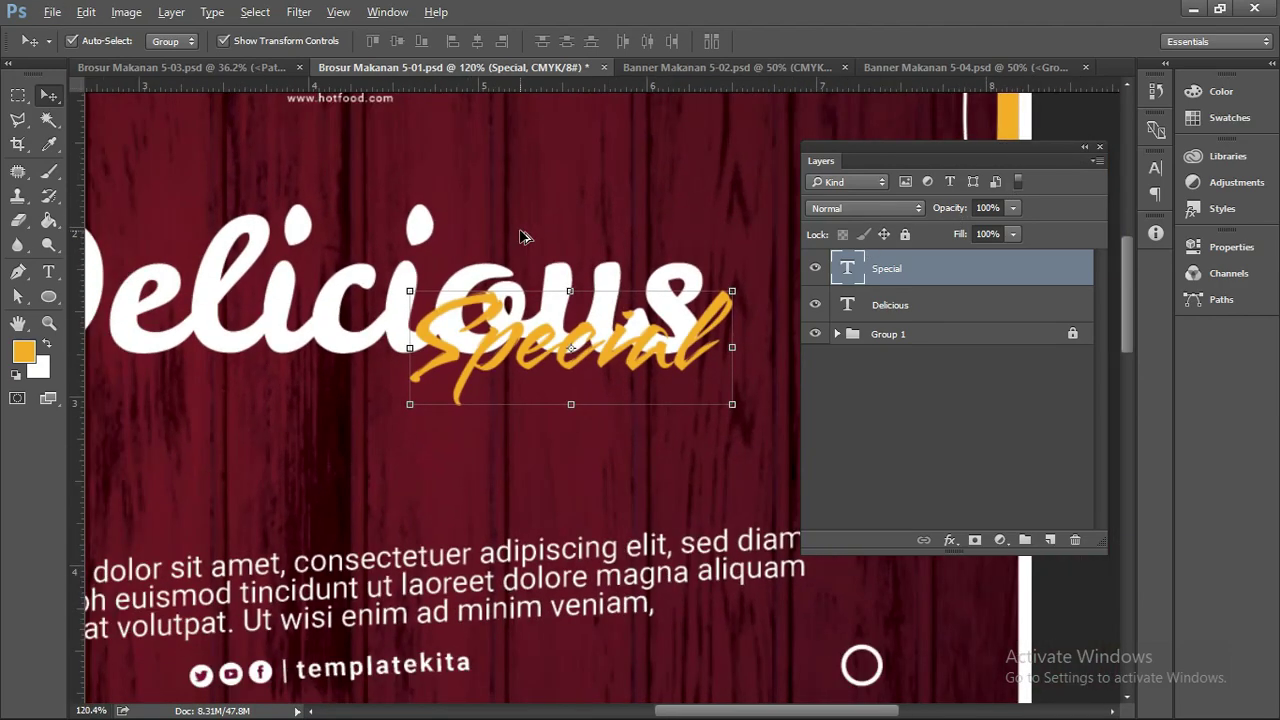
scroll(520, 237, "down", 1)
scroll(457, 243, "up", 1)
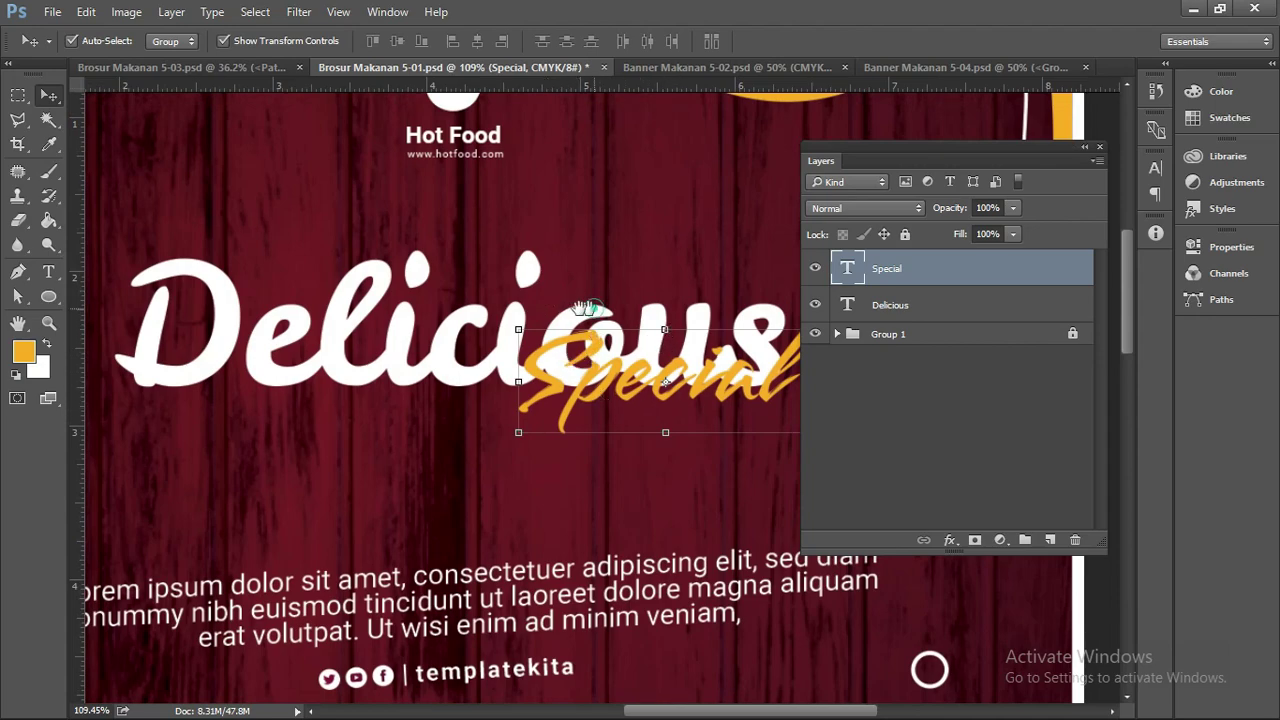
left_click_drag(585, 308, 553, 302)
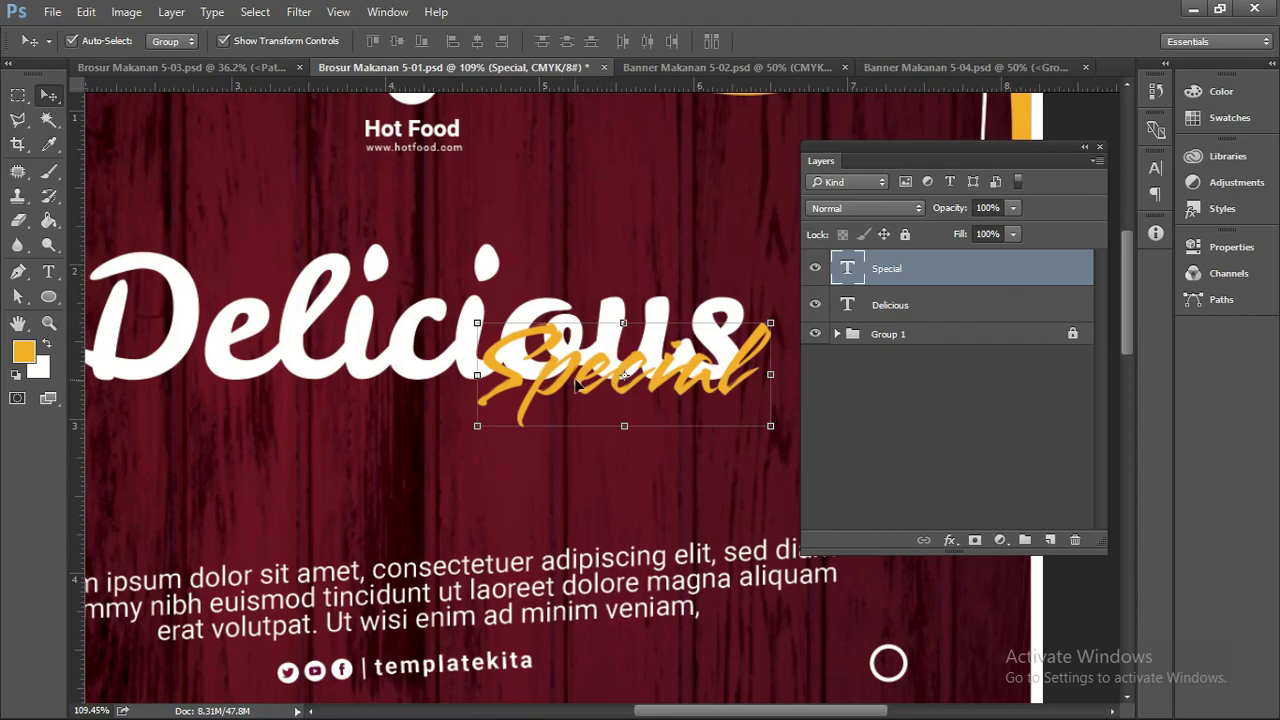
Rasterize the Special text layer into pixels.
right_click(905, 279)
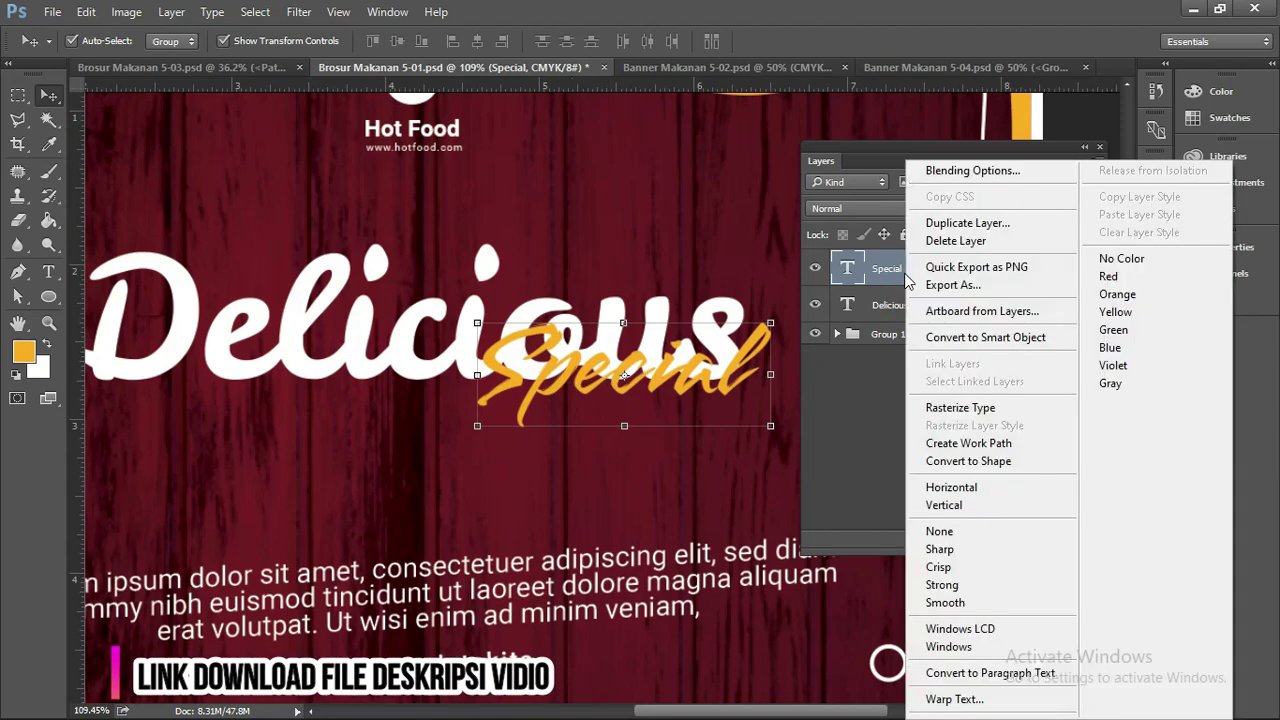
left_click(968, 414)
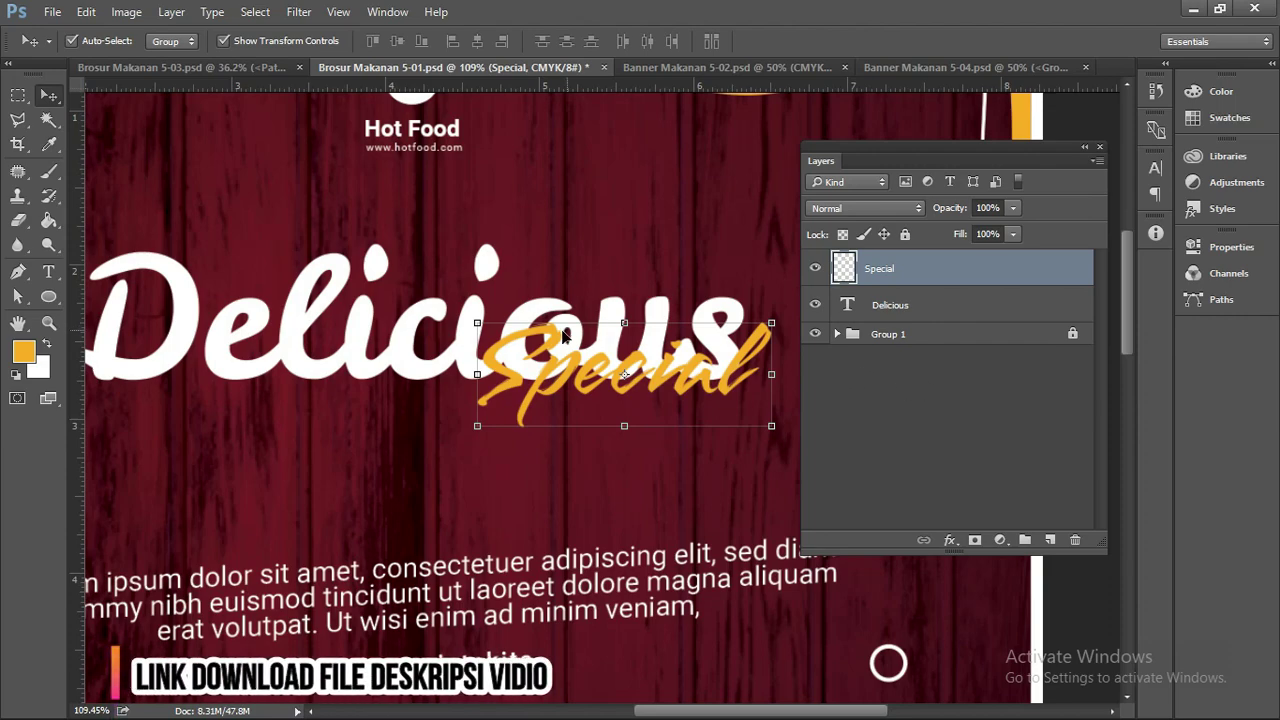
scroll(565, 335, "up", 5)
scroll(565, 335, "up", 1)
scroll(565, 335, "down", 1)
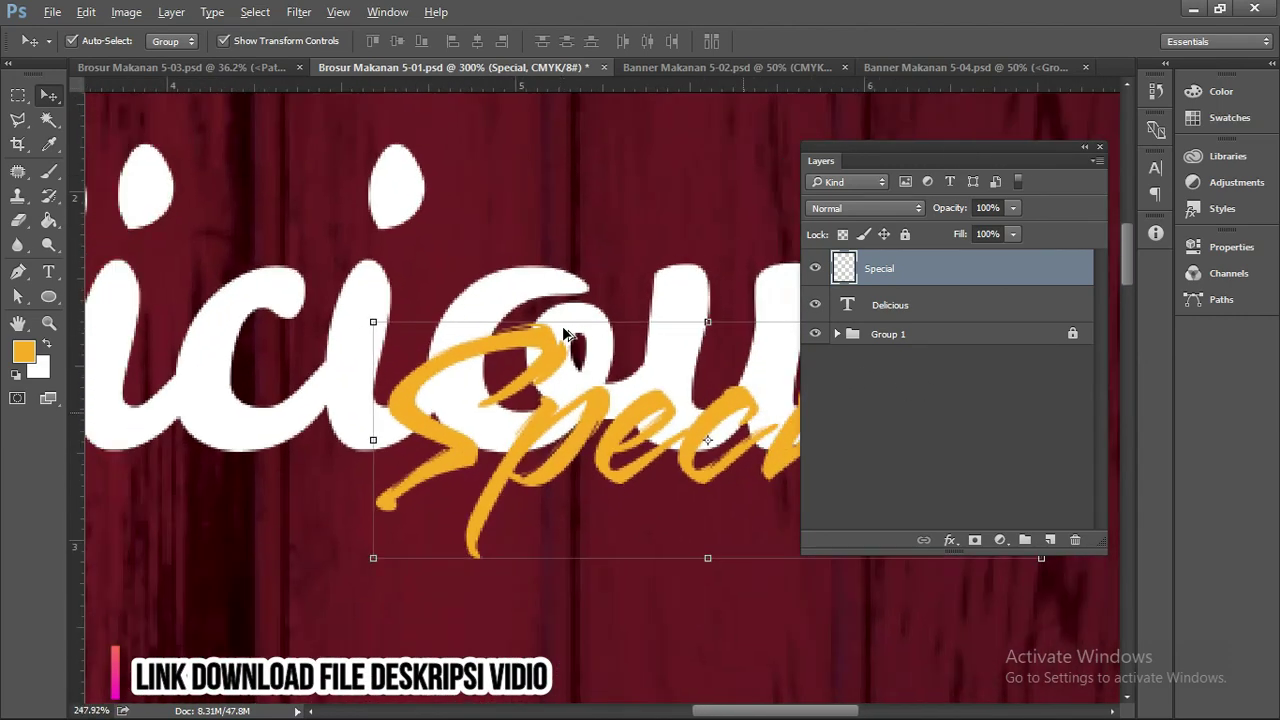
scroll(565, 335, "down", 2)
left_click_drag(634, 314, 552, 297)
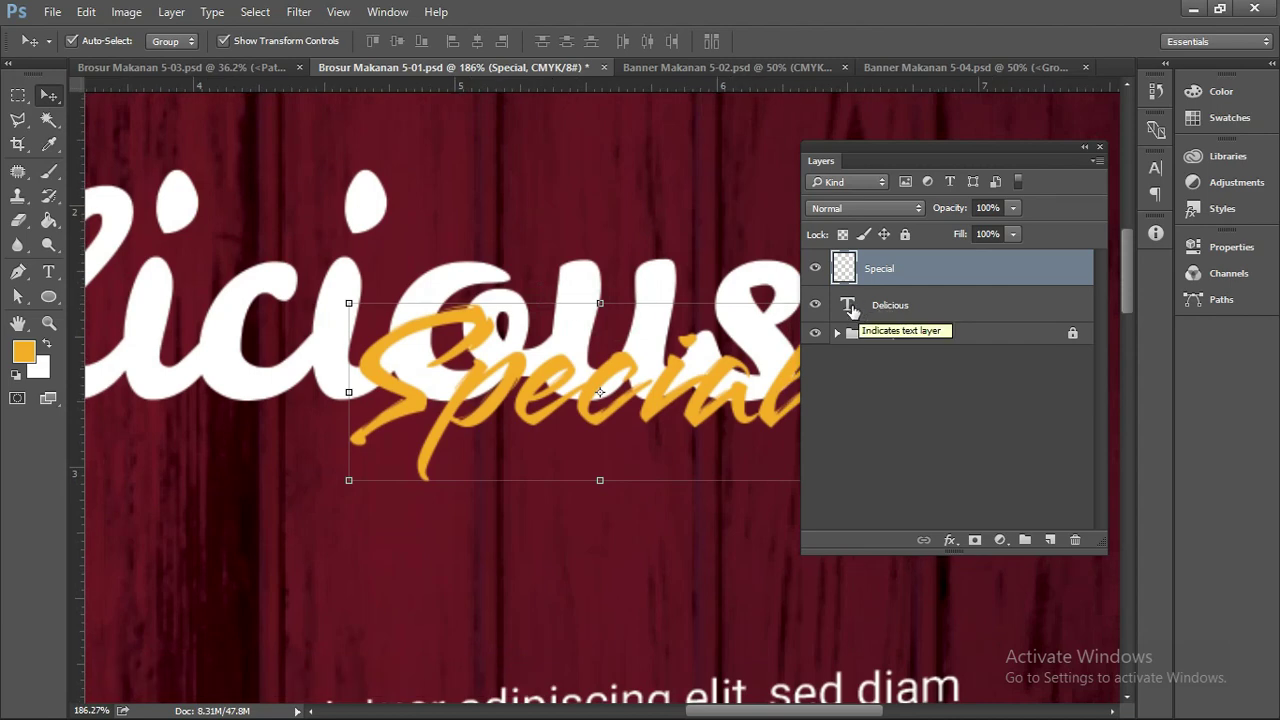
Load the Delicious letter shapes as a selection from its layer thumbnail.
left_click(848, 305, "ctrl")
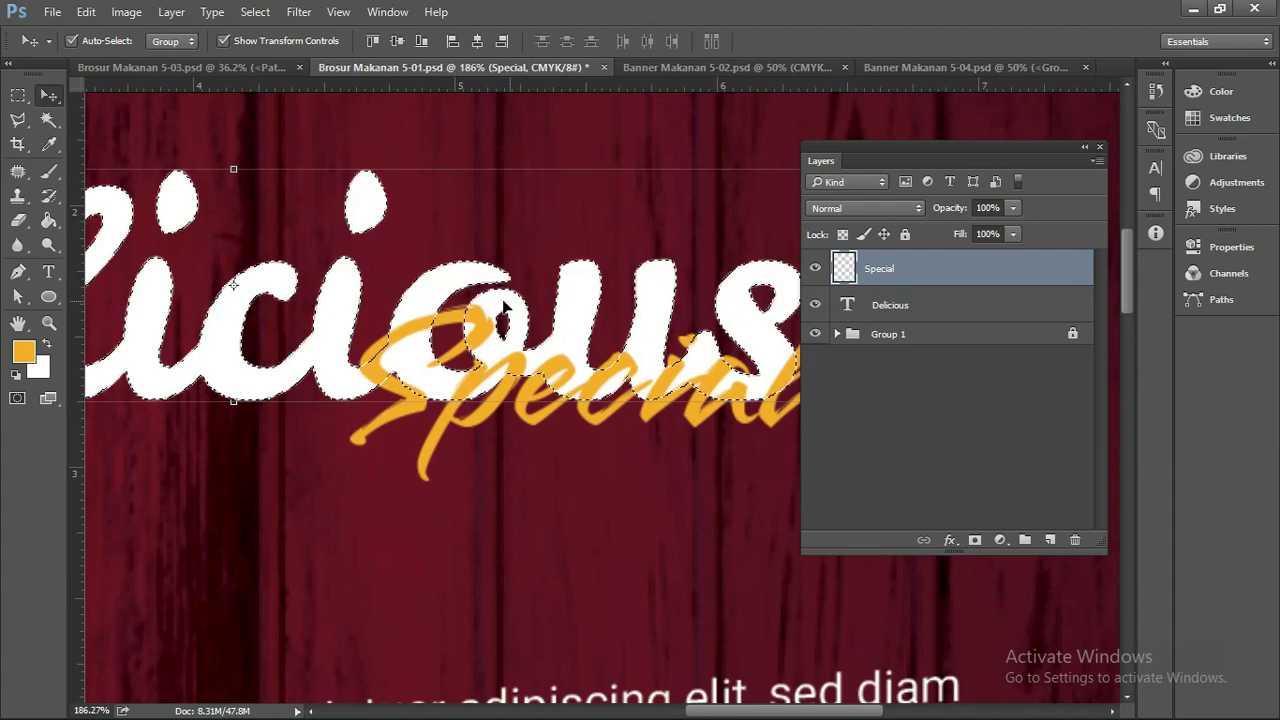
scroll(504, 305, "right", 3)
scroll(470, 305, "down", 2)
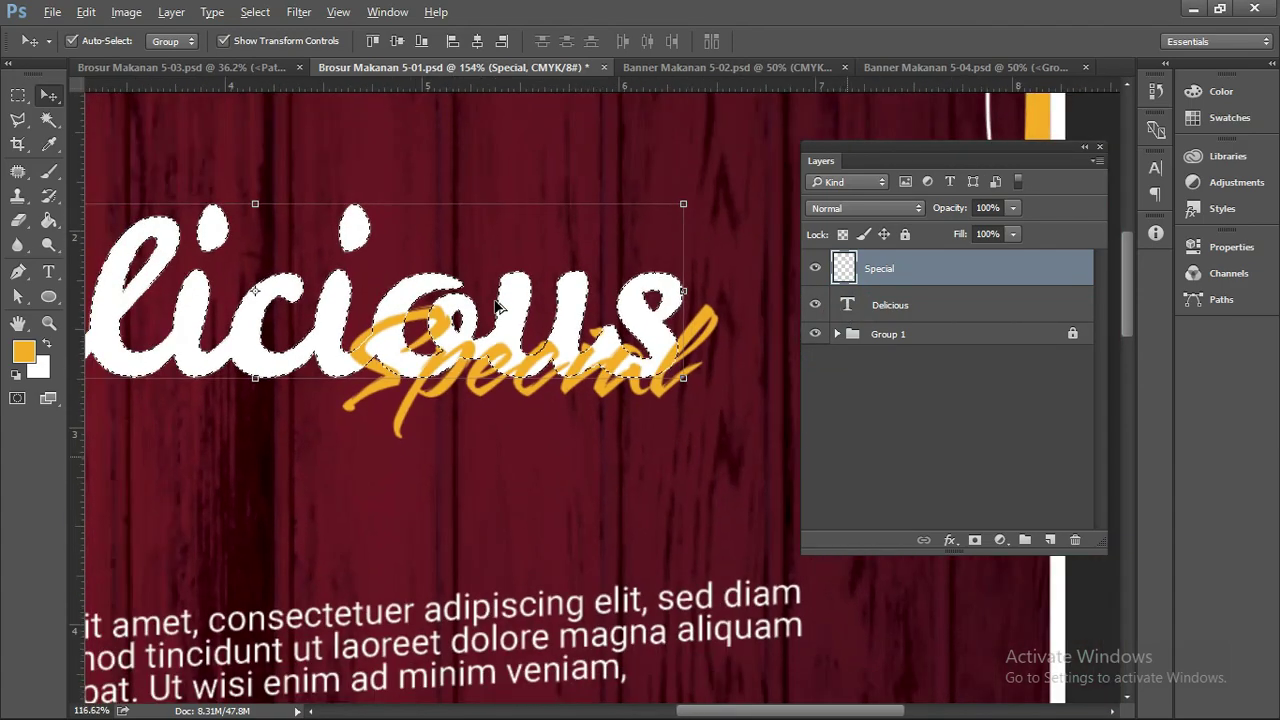
scroll(420, 303, "down", 2)
scroll(360, 302, "down", 2)
scroll(295, 300, "down", 1)
scroll(292, 300, "down", 2)
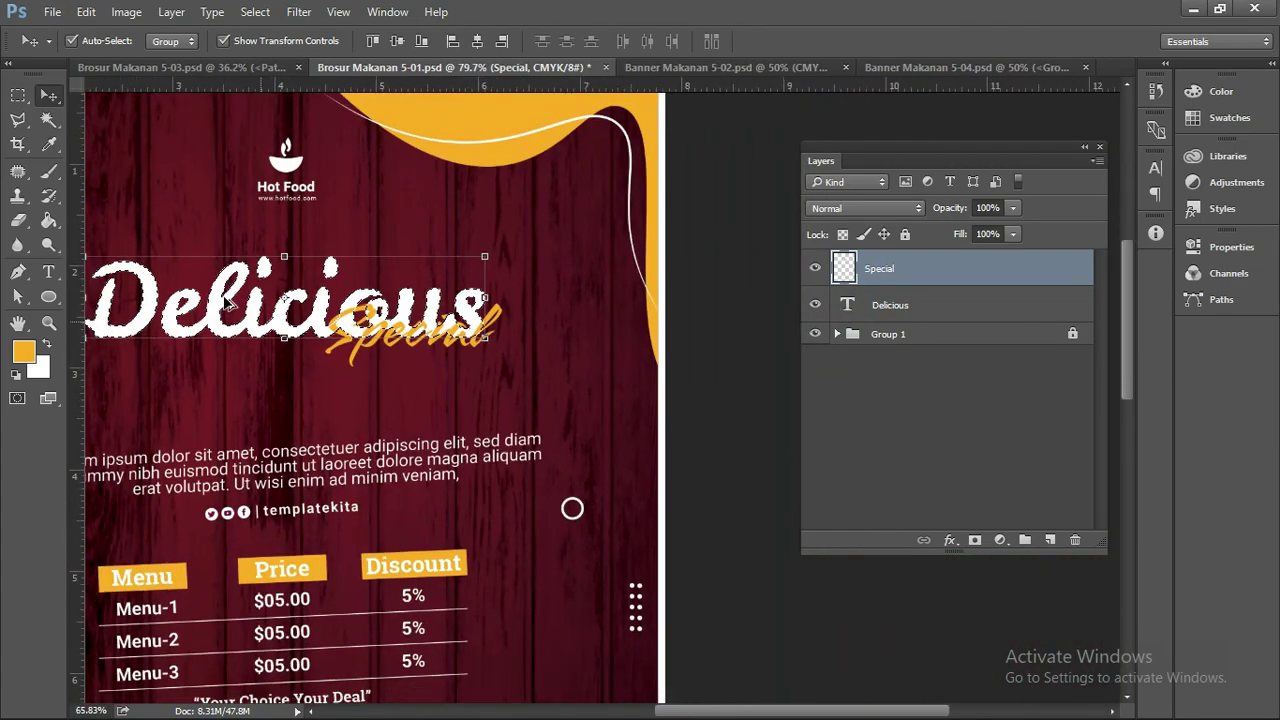
scroll(384, 312, "up", 2)
scroll(384, 310, "up", 2)
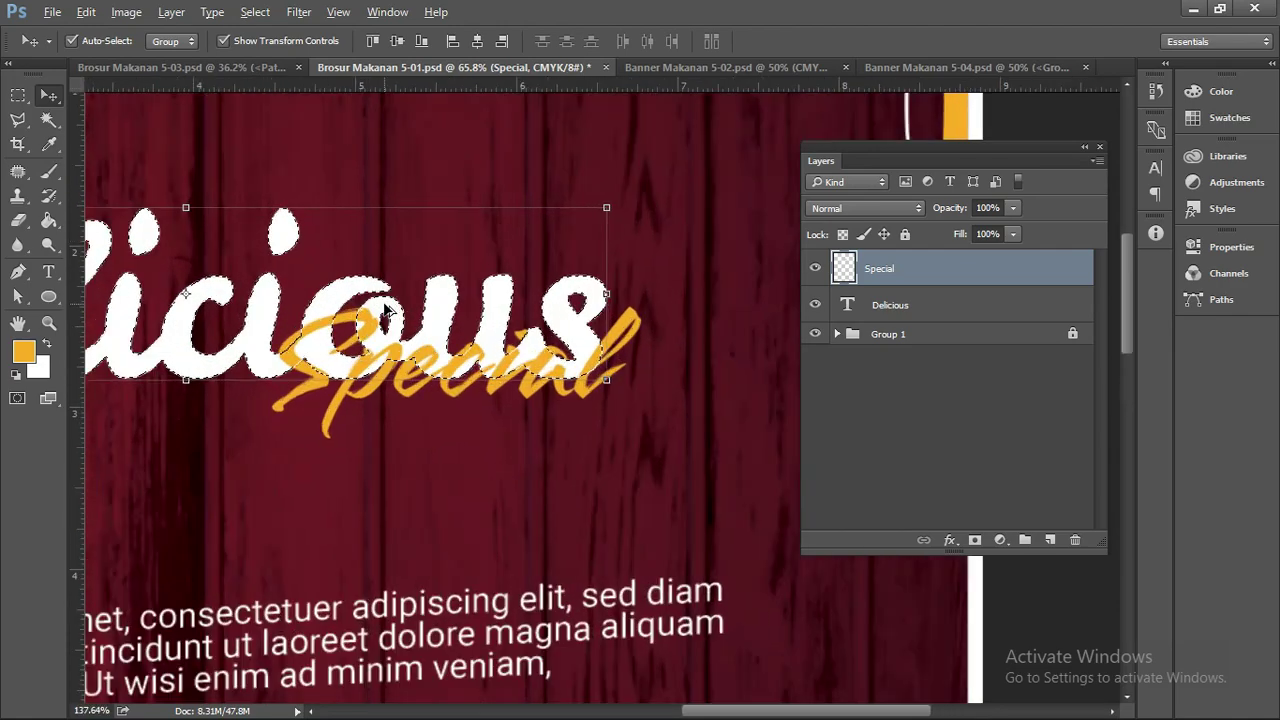
scroll(384, 310, "up", 2)
scroll(384, 310, "up", 2)
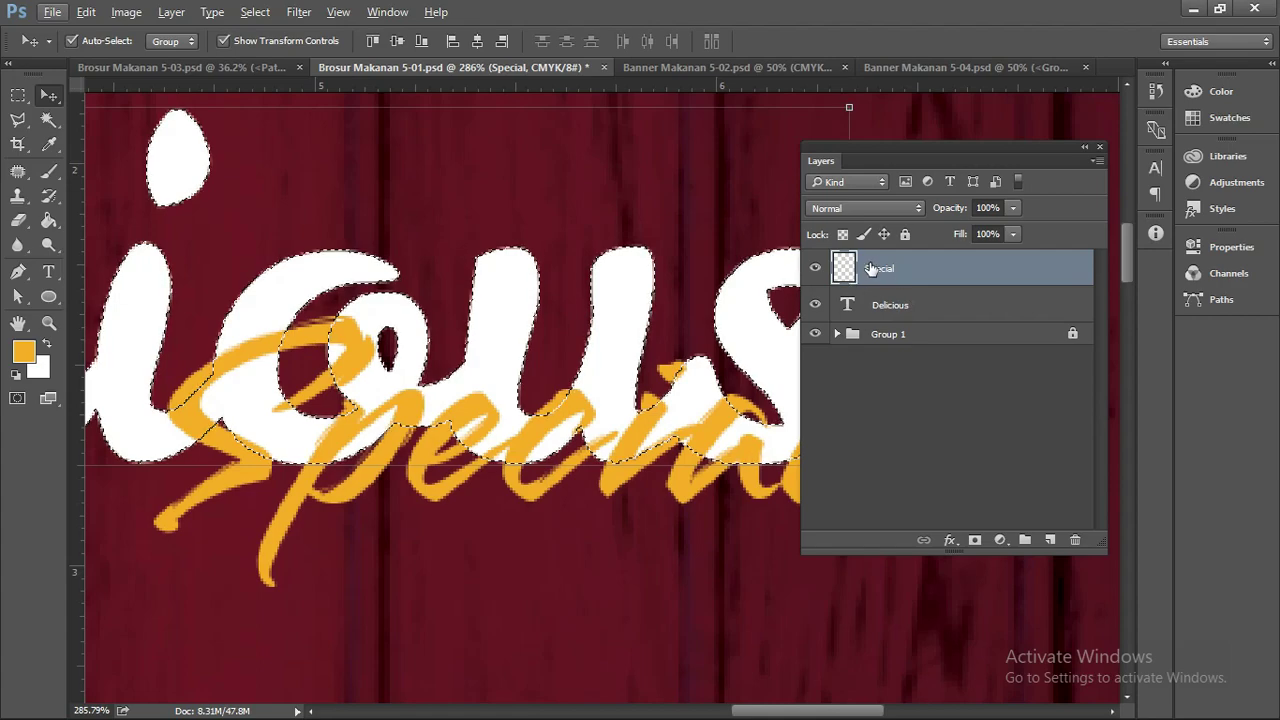
scroll(340, 340, "up", 1)
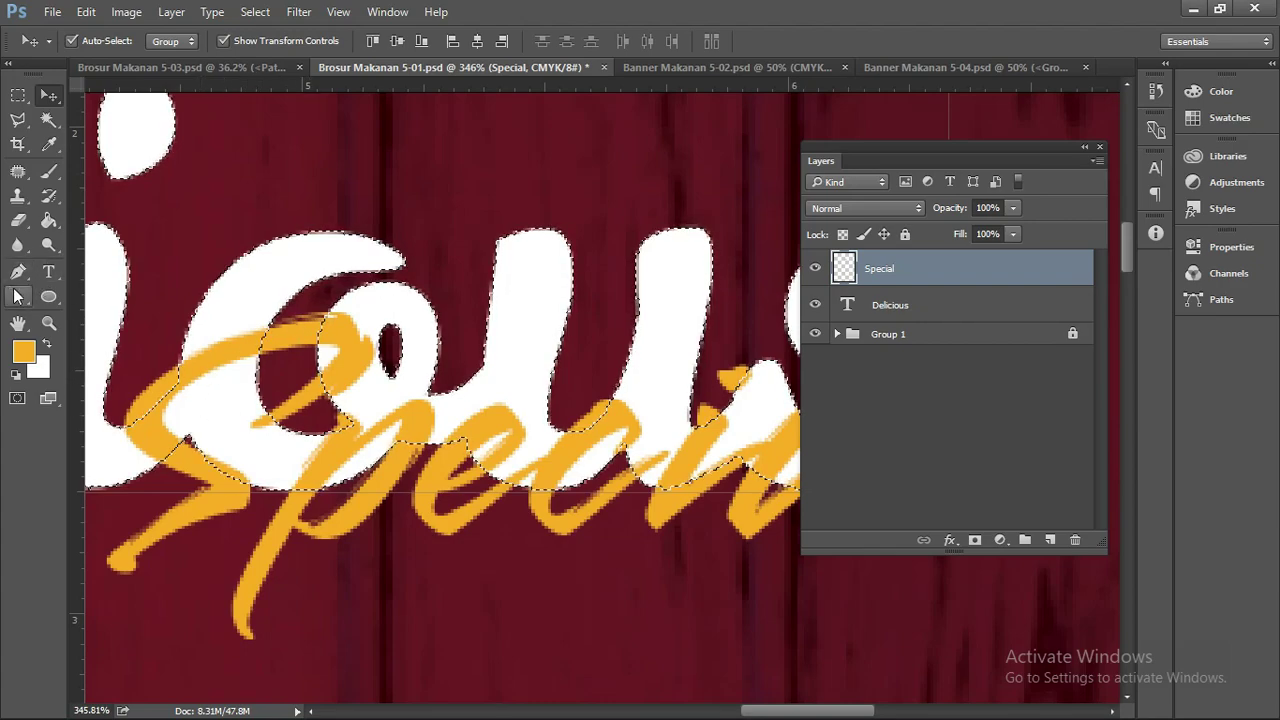
Set the Eraser to 21 px with 60% hardness, undoing a first erase on the S.
left_click(18, 220)
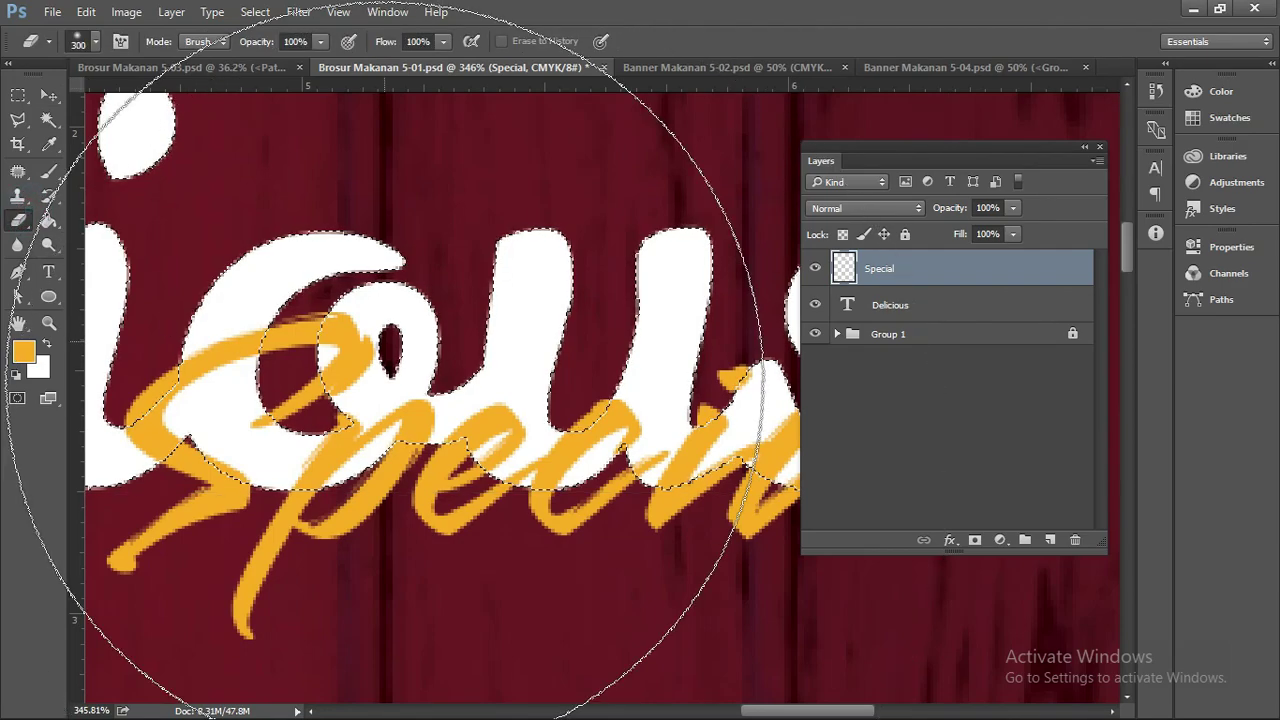
key("bracketleft")
key("bracketleft")
key("bracketleft")
mouse_move(235, 353)
left_mouse_down()
mouse_move(186, 400)
mouse_move(337, 263)
left_mouse_up()
key("bracketleft")
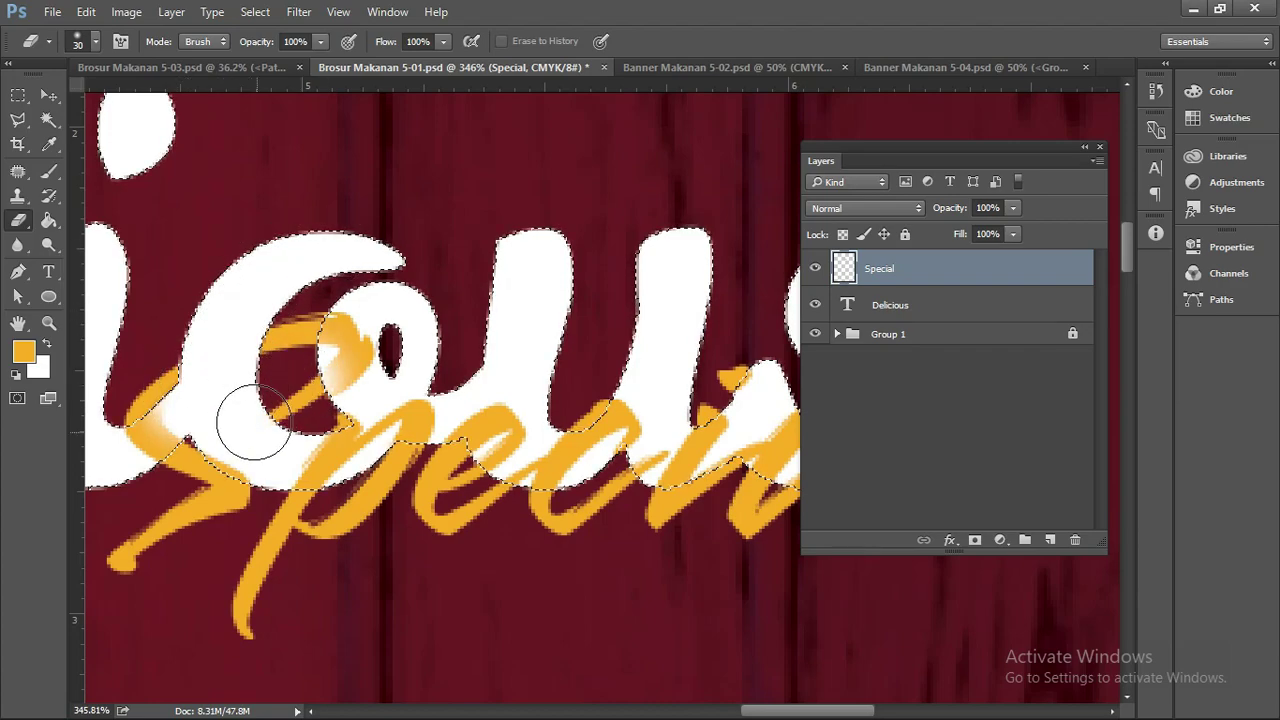
key("ctrl+alt+z")
key("ctrl+alt+z")
key("ctrl+alt+z")
key("bracketleft")
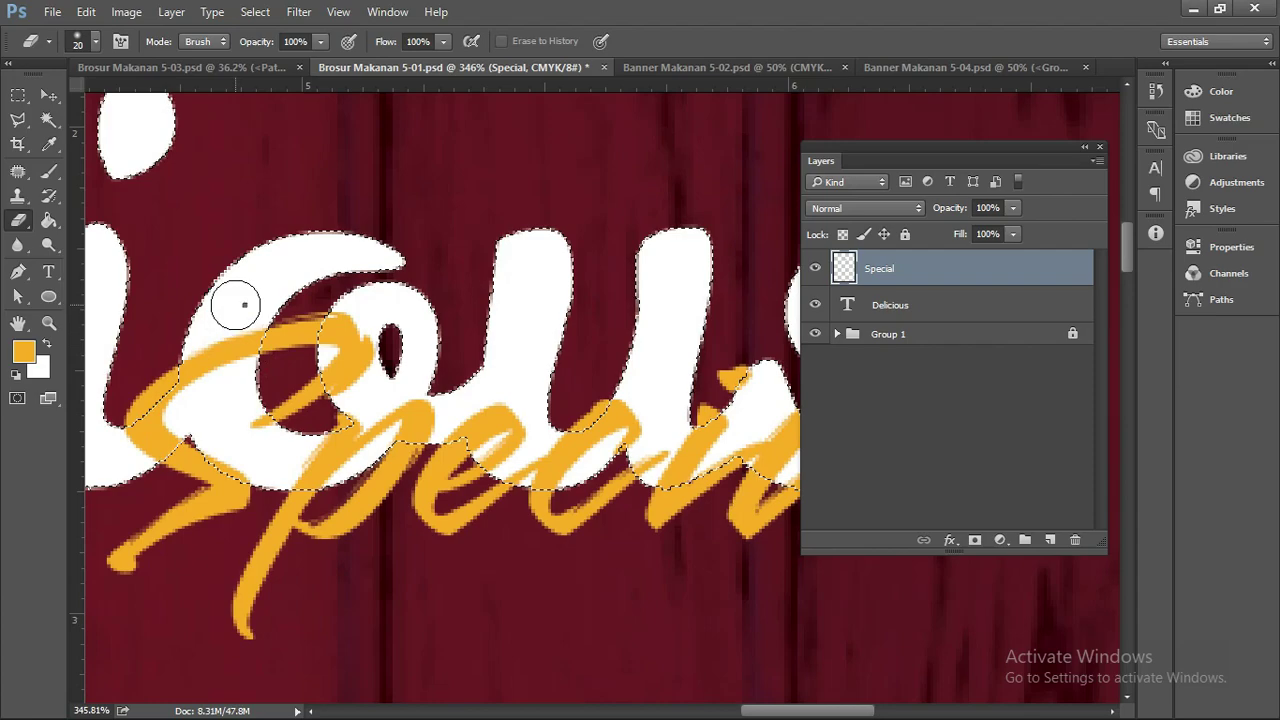
right_click(242, 302)
left_click_drag(336, 397, 407, 394)
left_click(349, 348)
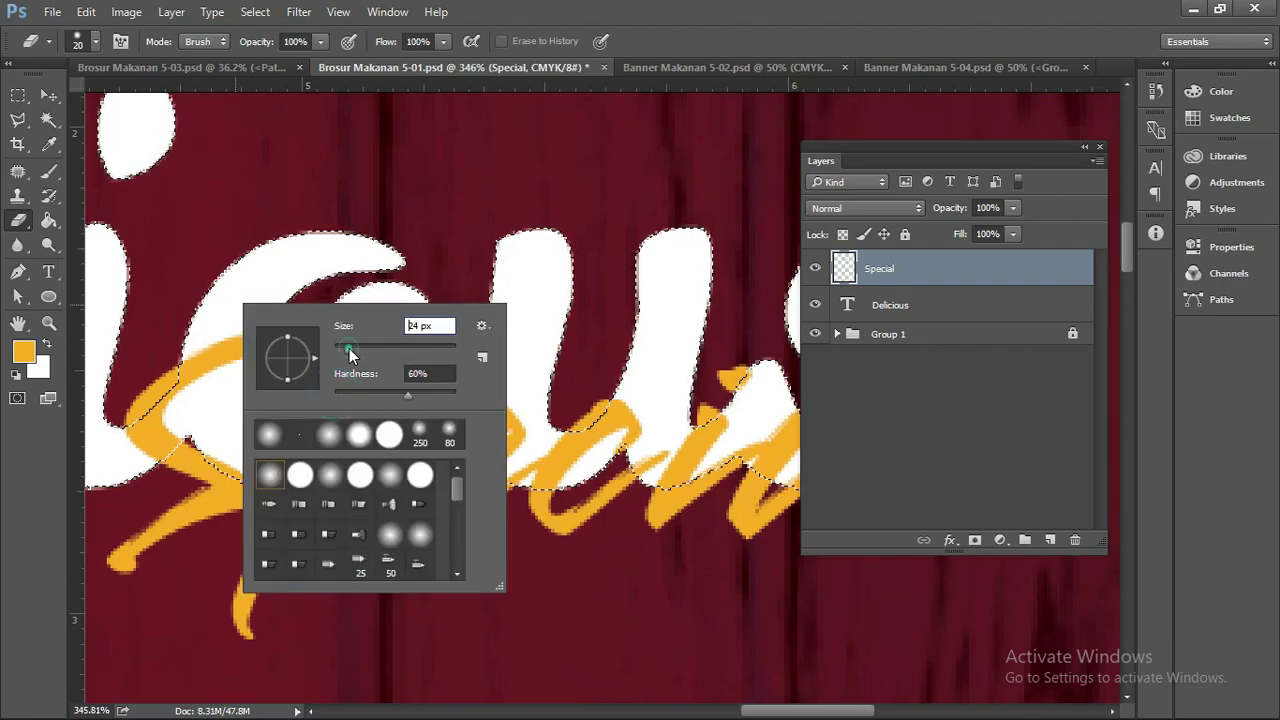
key("Return")
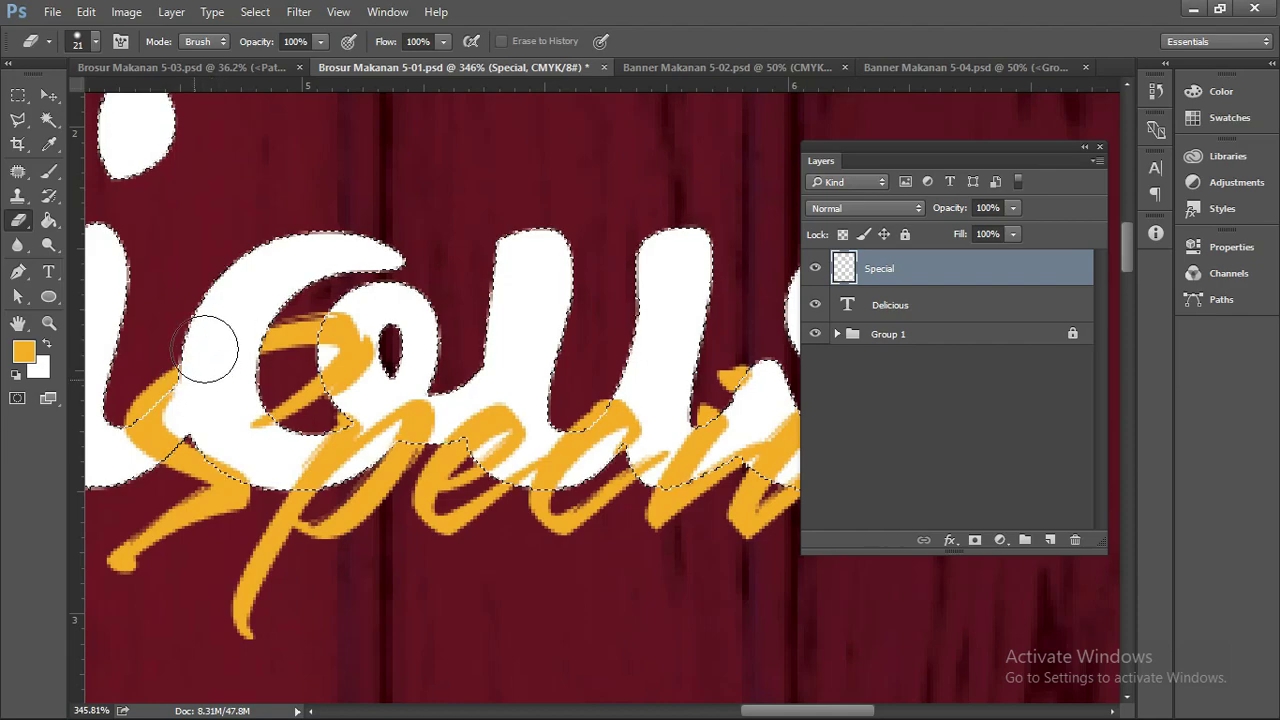
Erase the orange Special strokes inside the Delicious letters near 'pe' and 'c'.
mouse_move(420, 420)
left_mouse_down()
mouse_move(503, 412)
mouse_move(475, 437)
left_mouse_up()
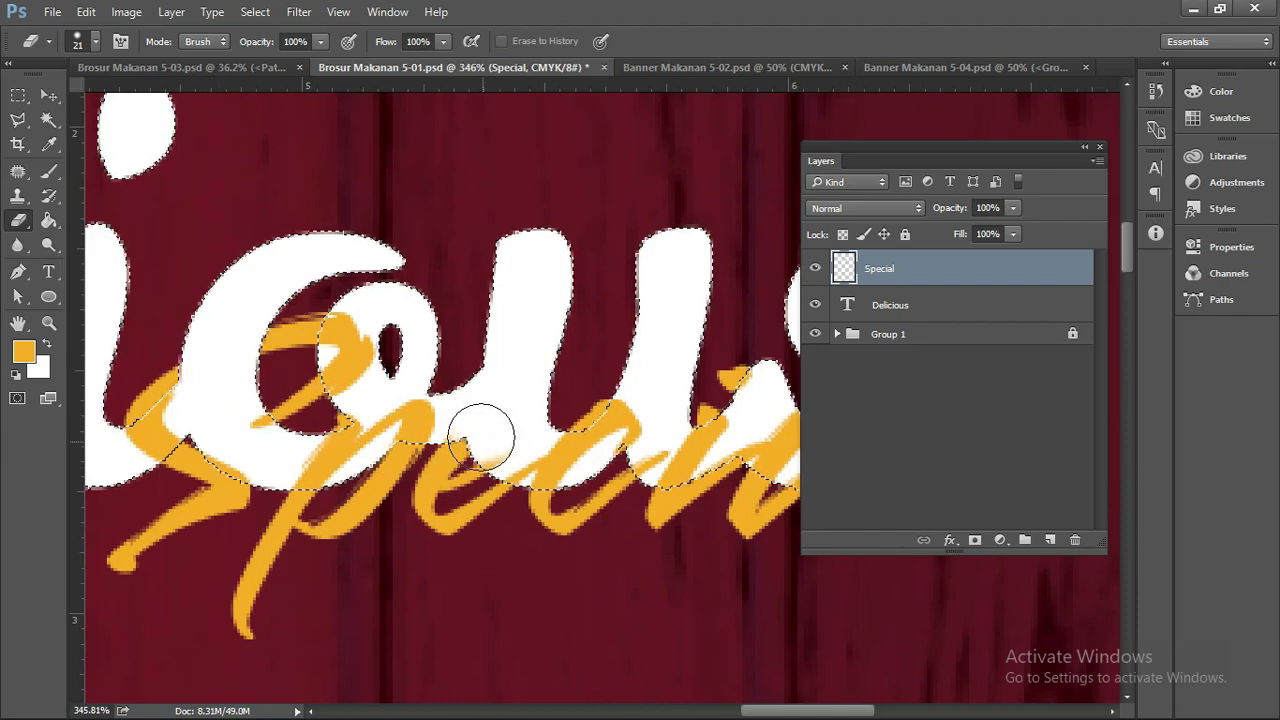
scroll(471, 423, "down", 2)
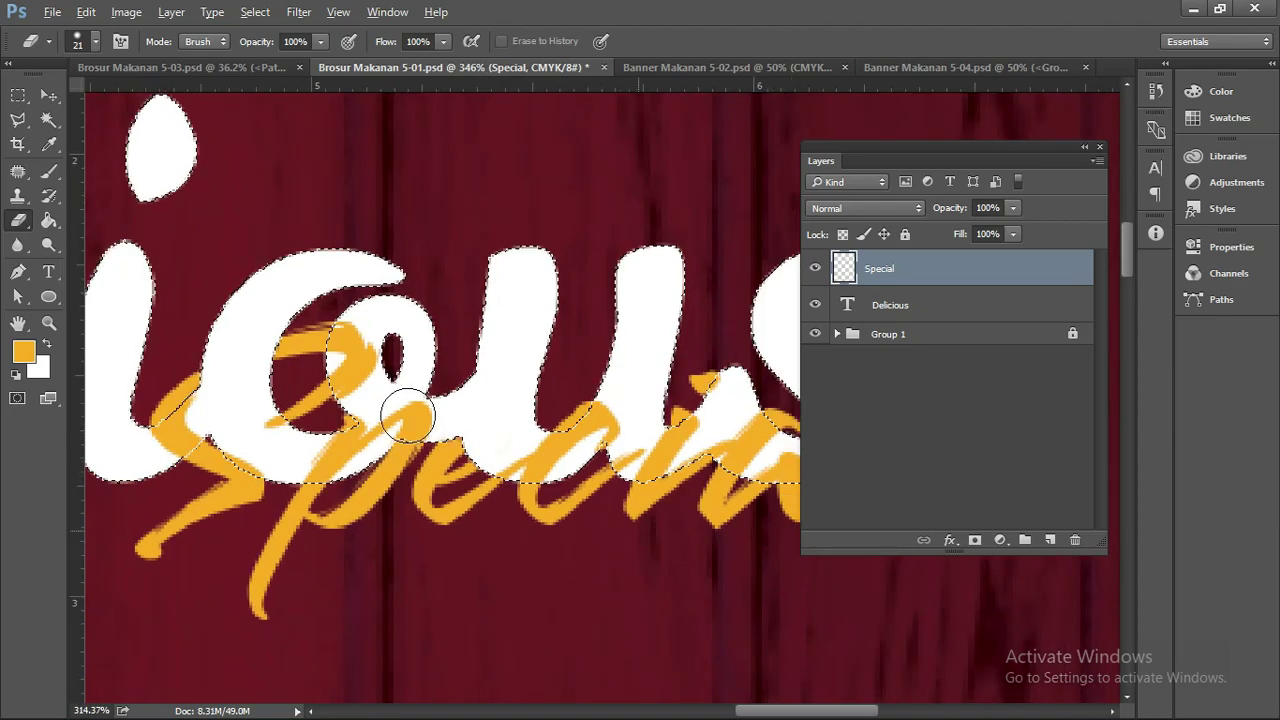
left_click_drag(480, 417, 398, 398)
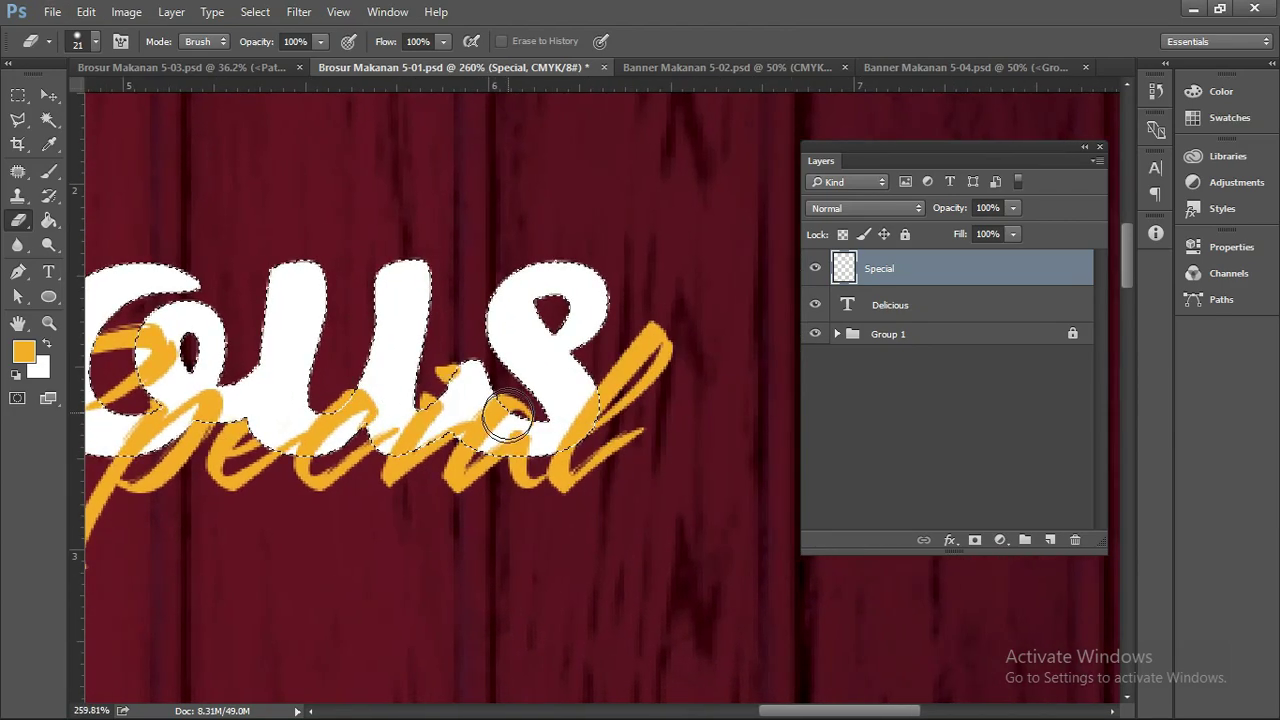
scroll(500, 429, "up", 2)
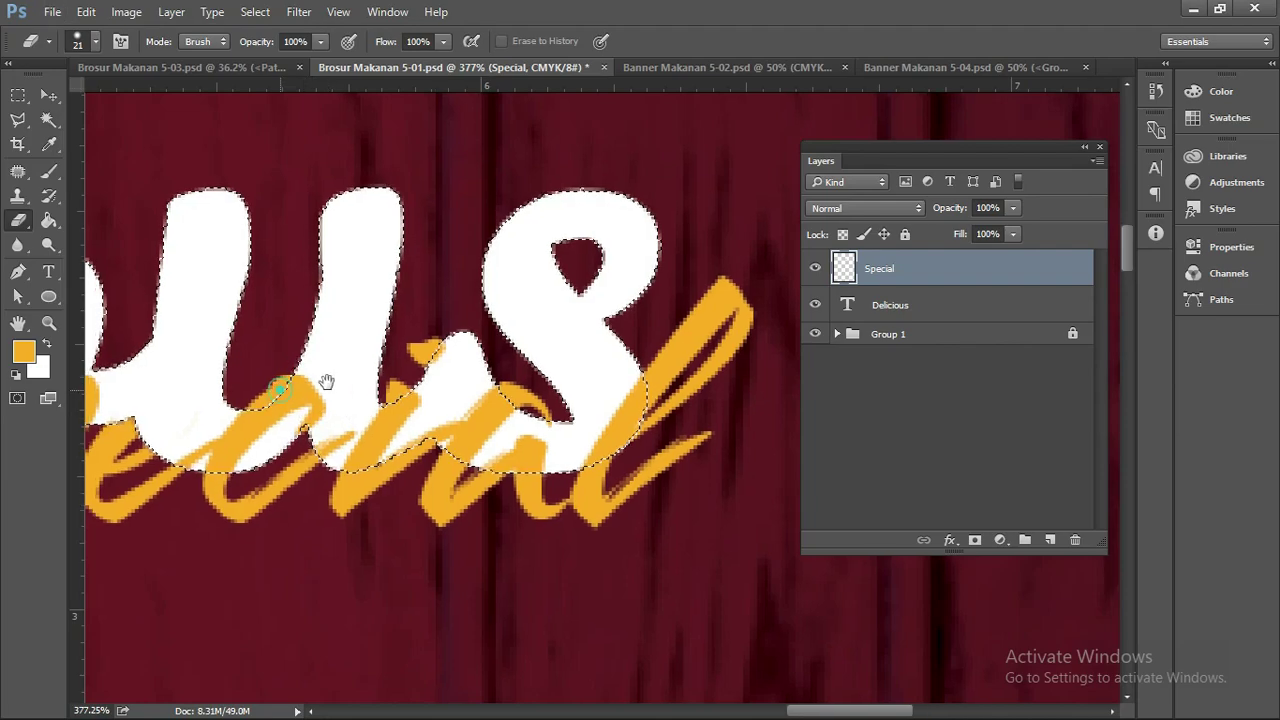
left_click_drag(329, 377, 426, 369)
key("bracketleft")
key("bracketleft")
key("bracketleft")
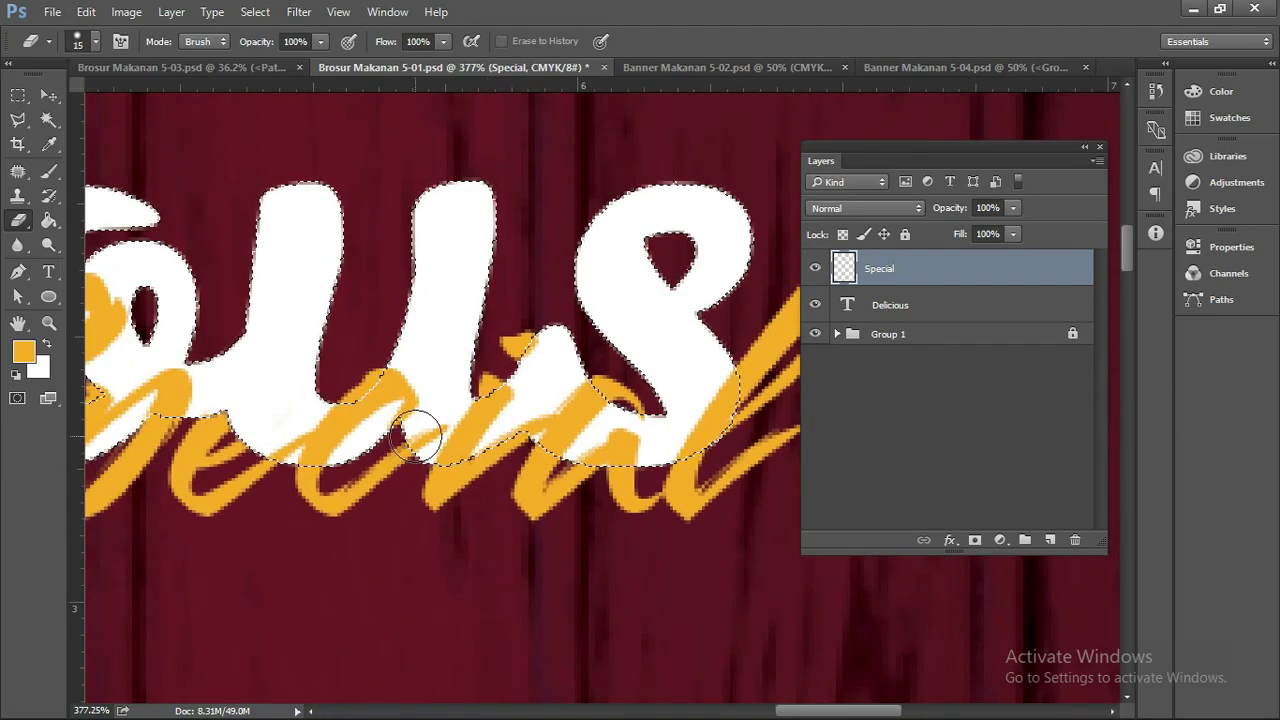
left_click_drag(441, 435, 423, 437)
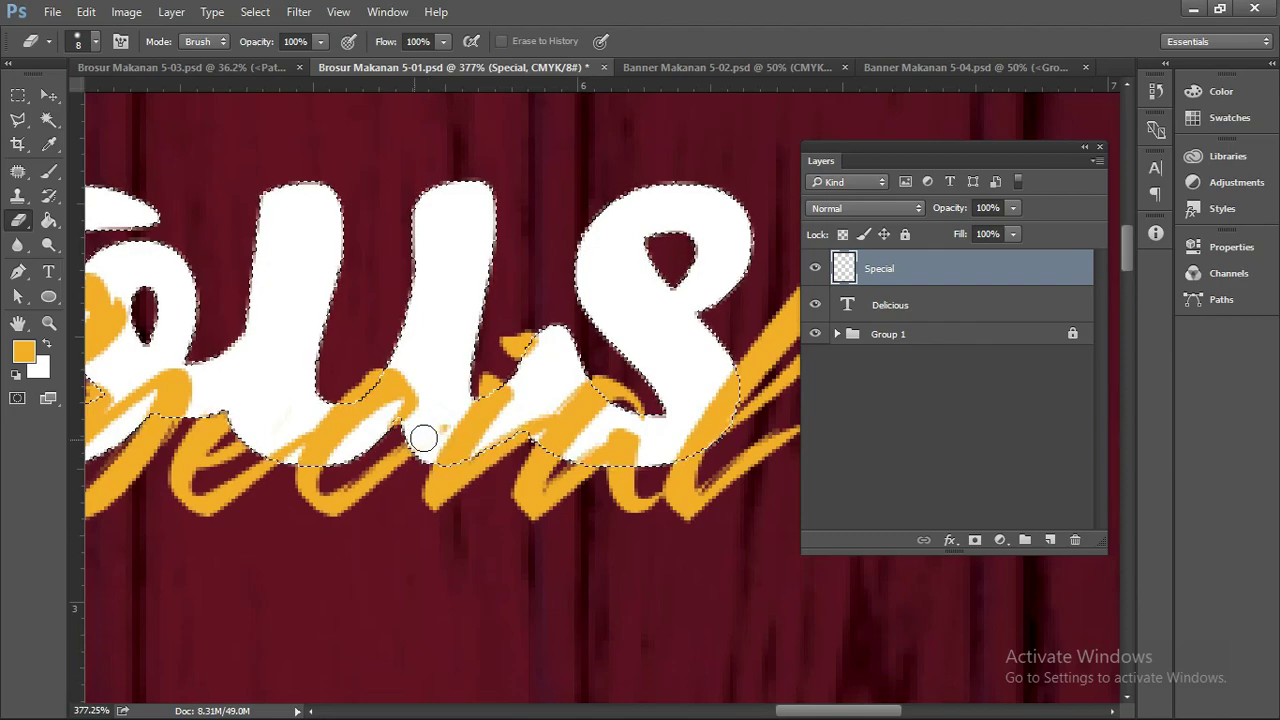
scroll(583, 421, "down", 1)
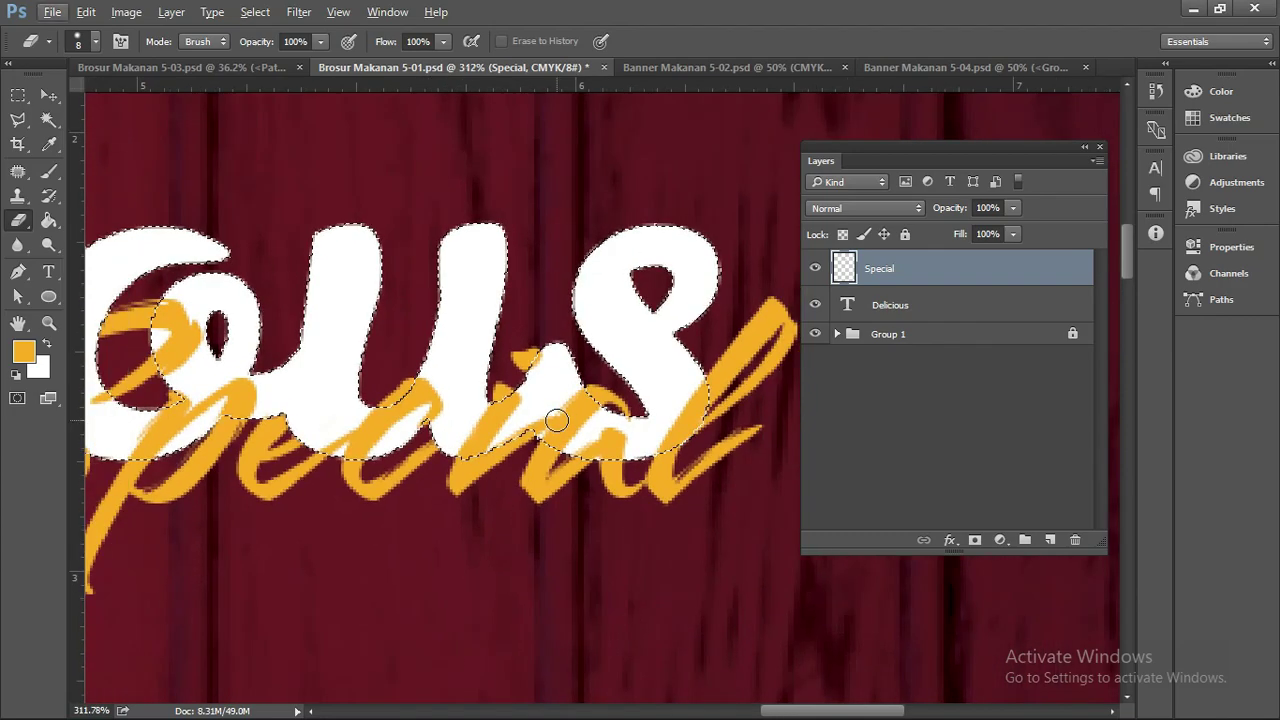
scroll(583, 421, "down", 1)
scroll(600, 415, "down", 1)
left_click_drag(614, 411, 602, 416)
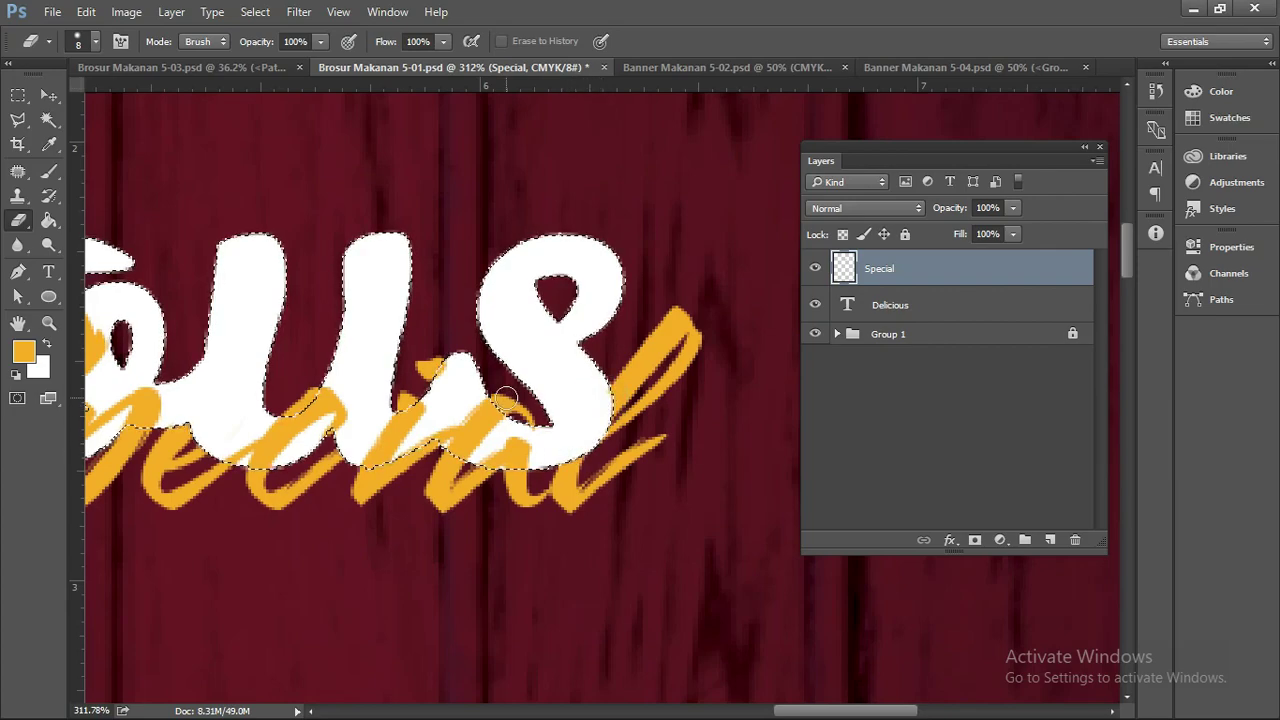
scroll(502, 395, "down", 2)
scroll(505, 400, "down", 1)
Deselect with Ctrl+D and review the interlocked lettering.
key("ctrl+d")
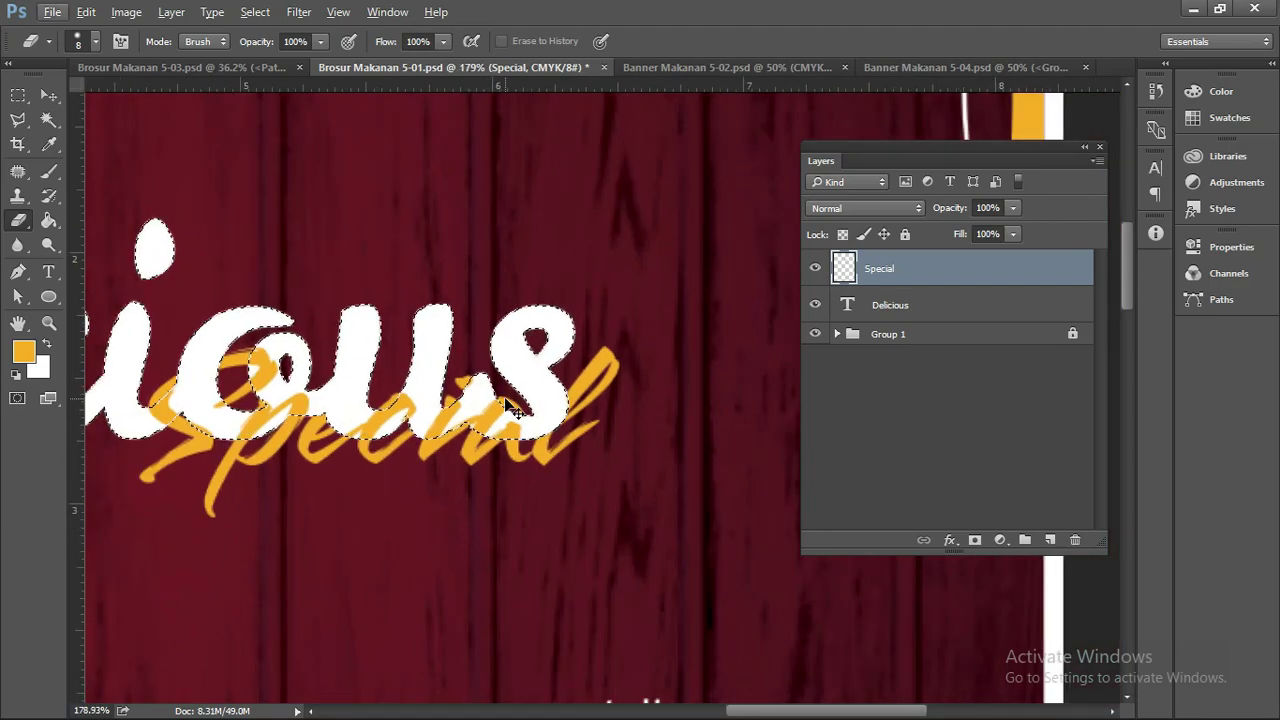
scroll(254, 404, "up", 2)
scroll(254, 404, "up", 1)
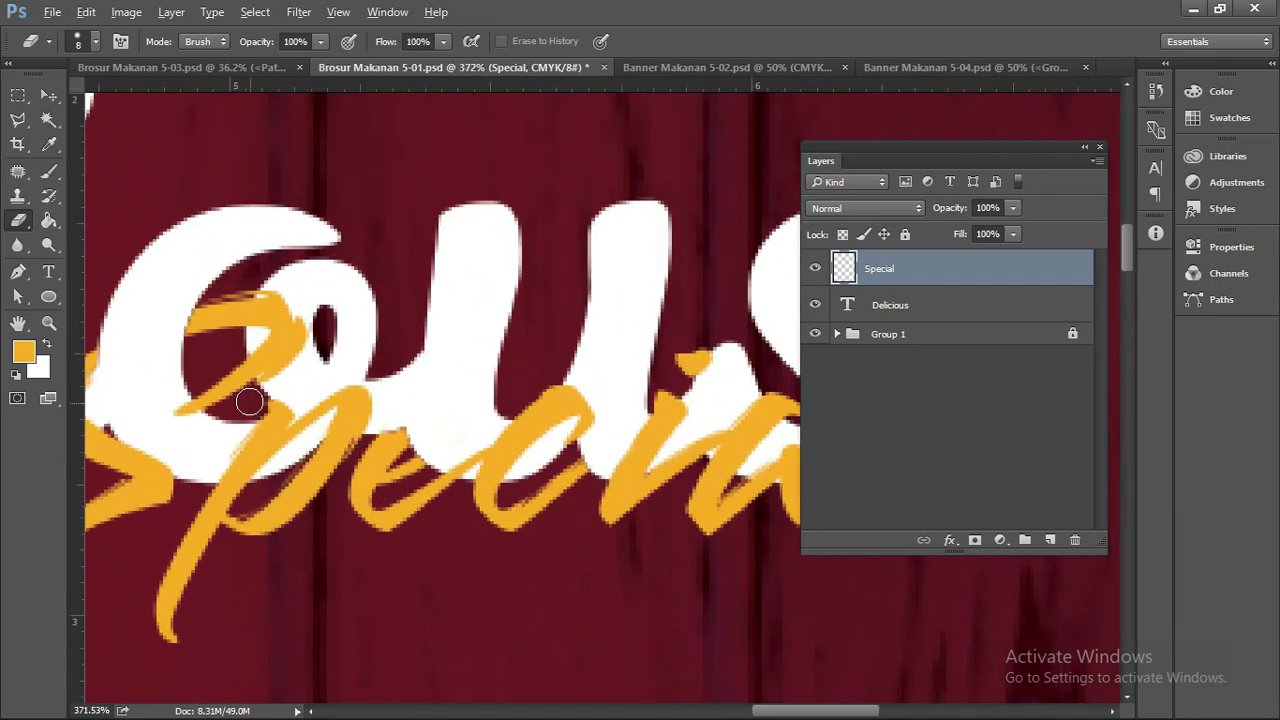
scroll(252, 398, "down", 1)
scroll(300, 380, "down", 1)
scroll(357, 368, "down", 2)
scroll(360, 365, "down", 2)
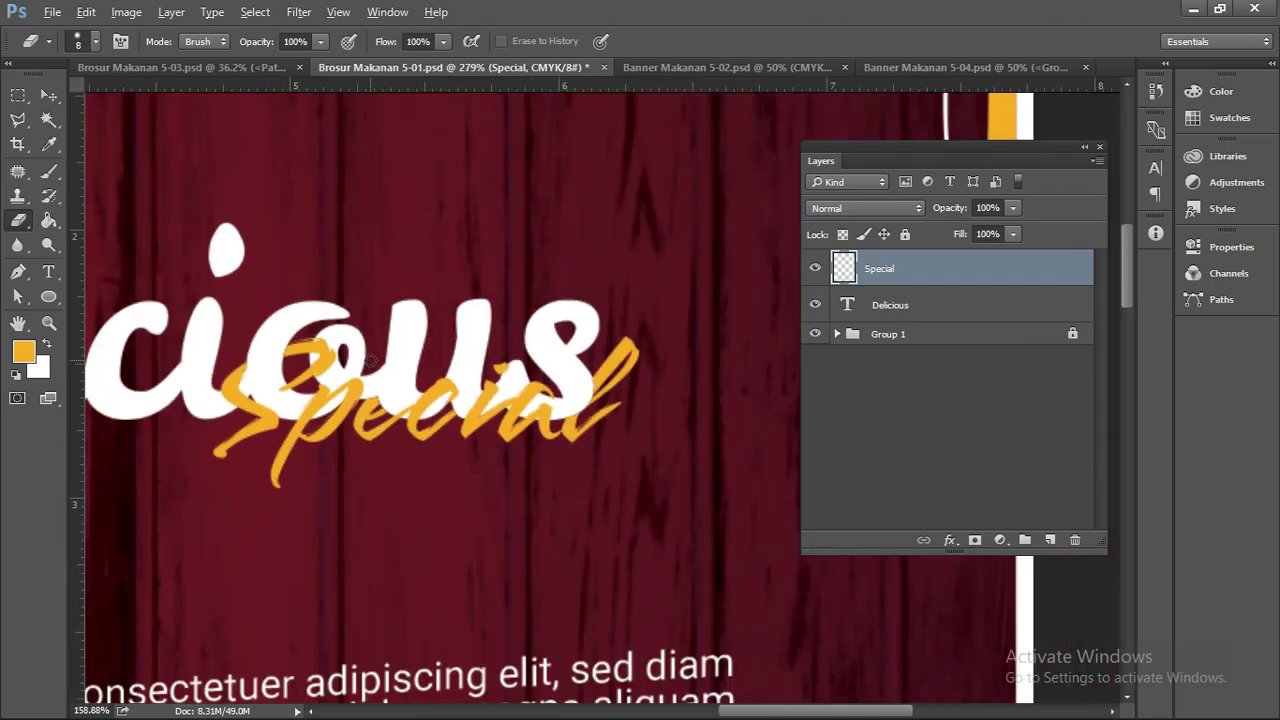
scroll(365, 360, "down", 2)
scroll(372, 355, "down", 2)
scroll(375, 356, "down", 1)
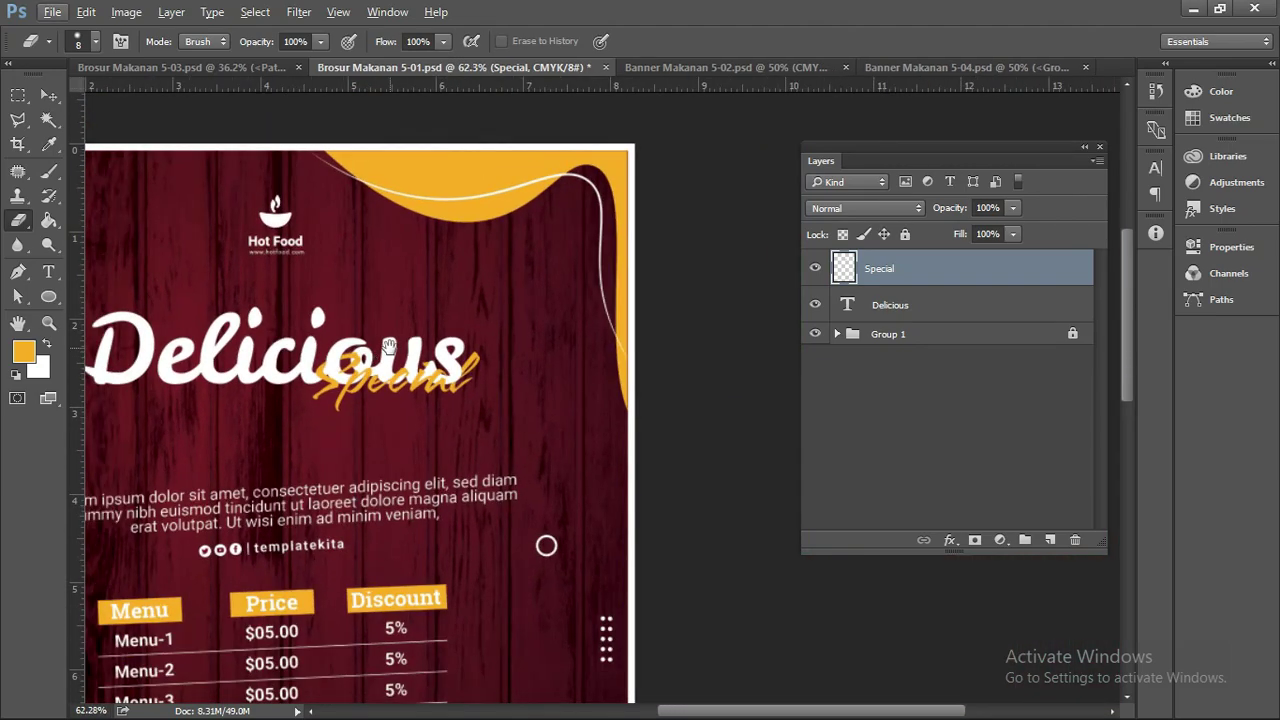
Select Delicious with Special, nudge them down-left and scale them to about 111%.
mouse_move(375, 356)
left_mouse_down()
mouse_move(540, 358)
mouse_move(754, 332)
left_mouse_up()
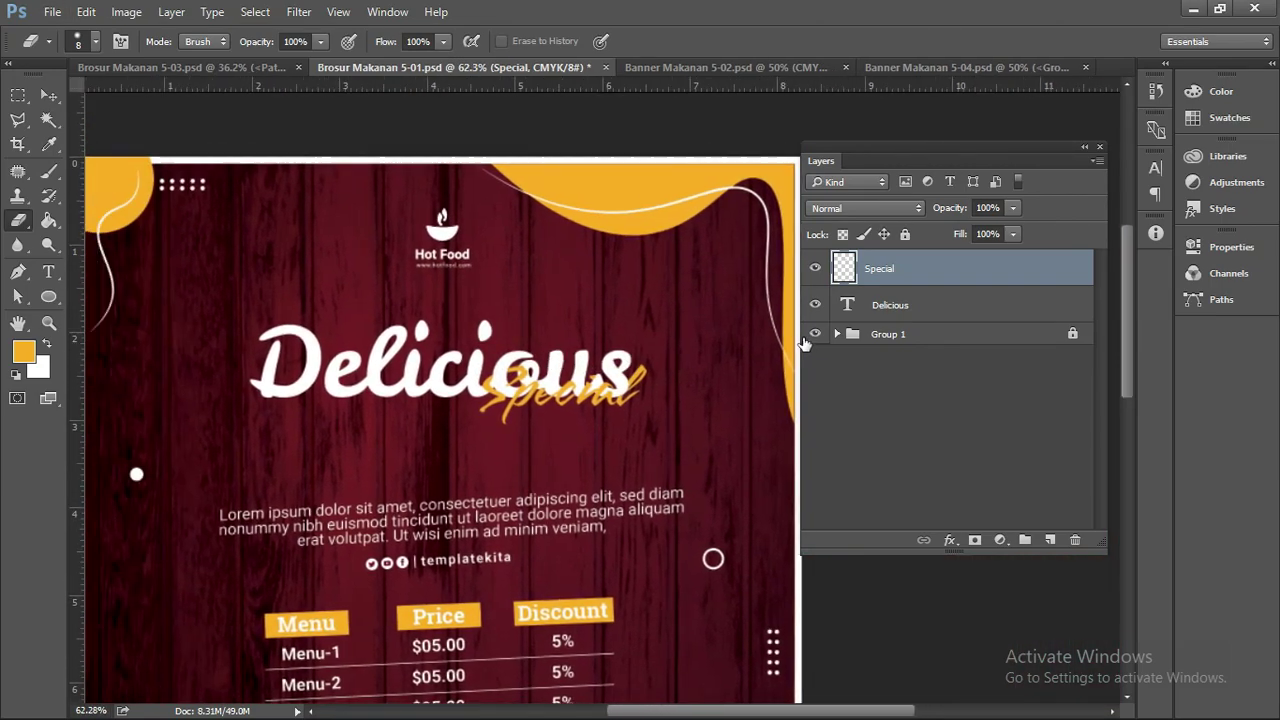
left_click(893, 306, "shift")
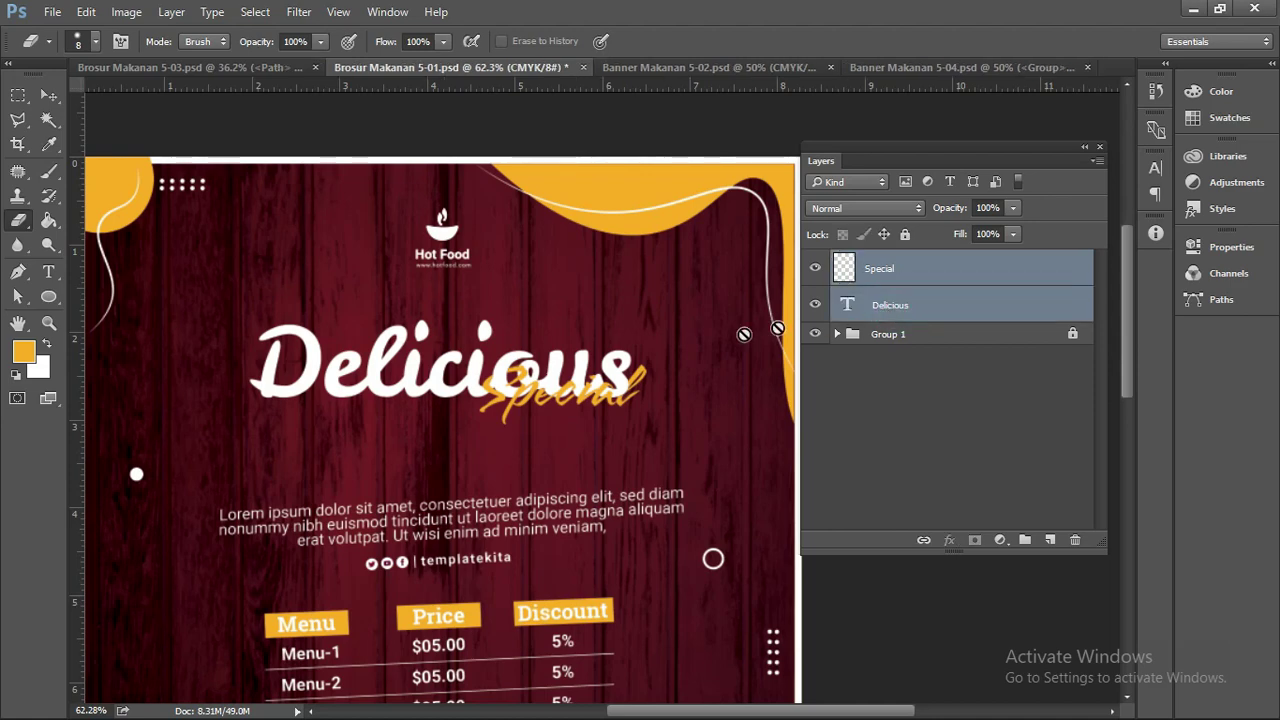
scroll(618, 366, "down", 1)
scroll(598, 365, "down", 1)
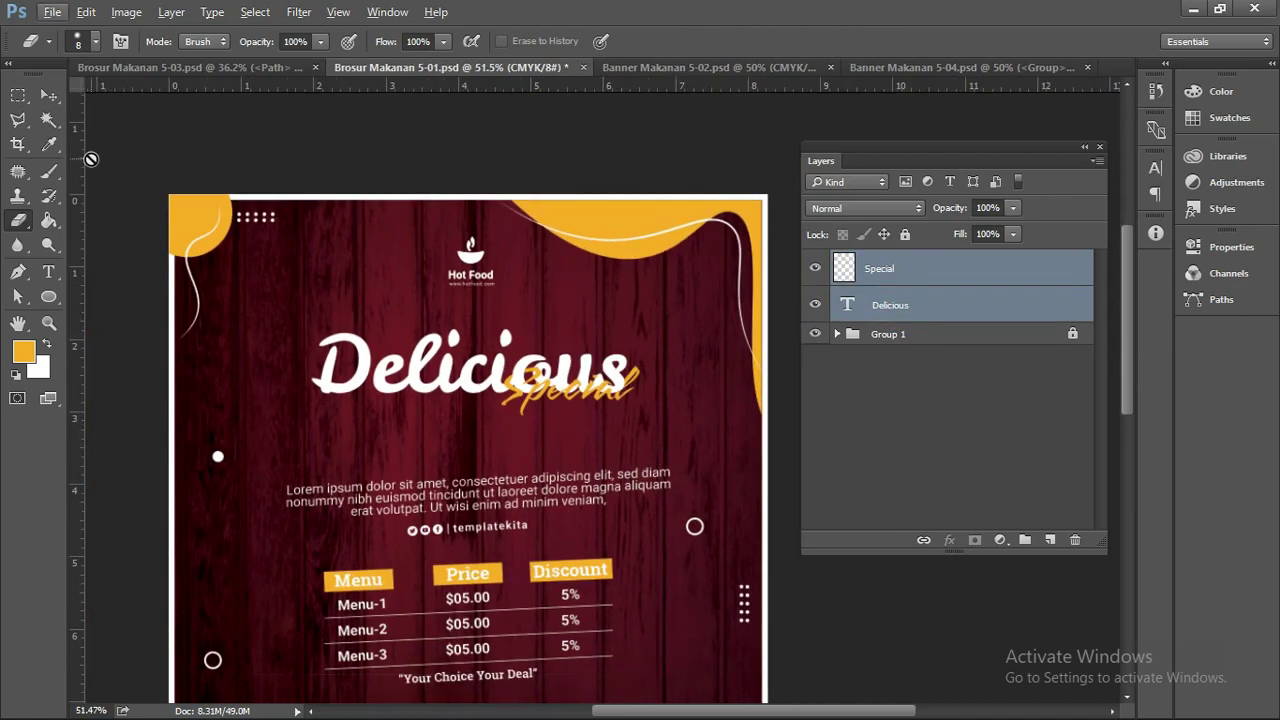
left_click(48, 95)
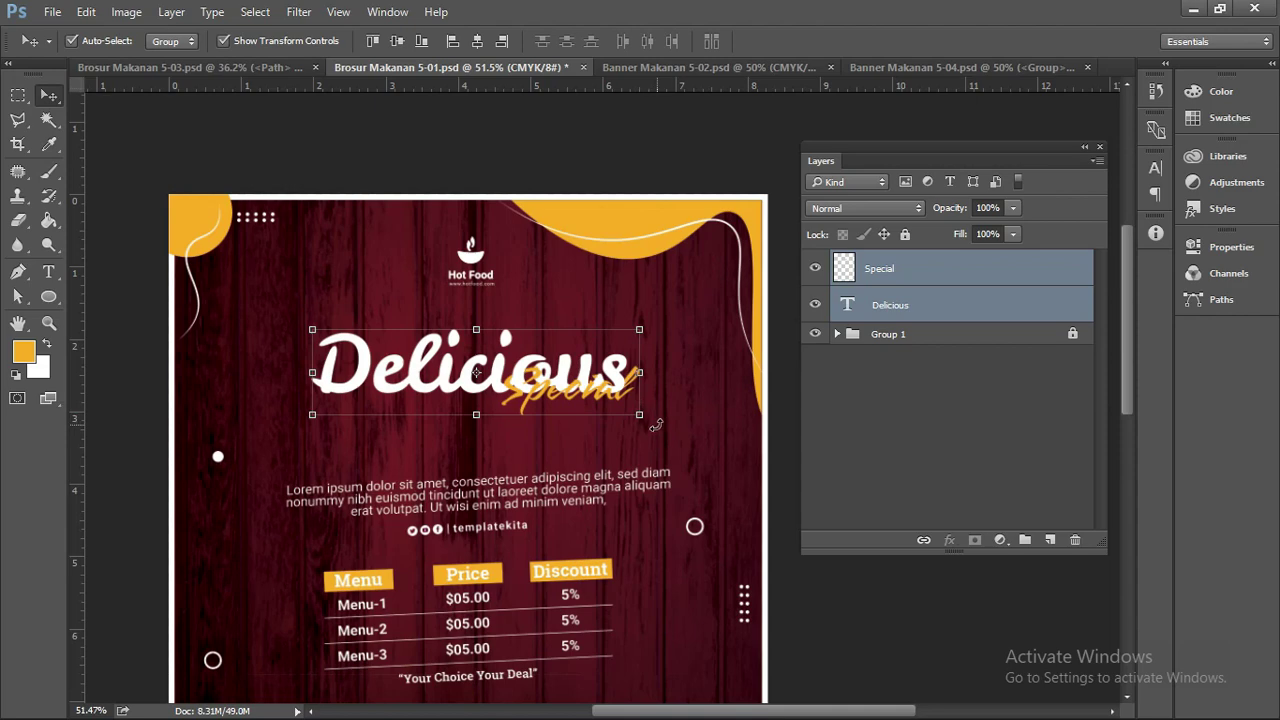
left_click_drag(655, 425, 661, 413)
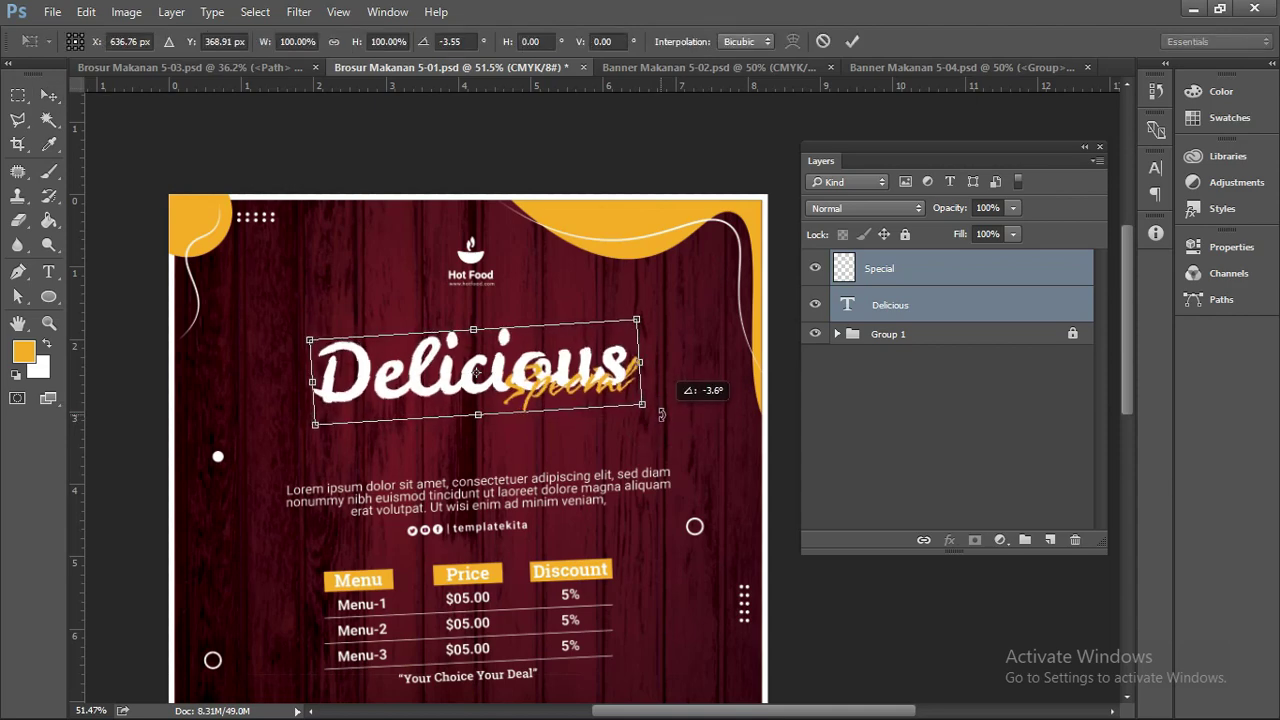
key("Return")
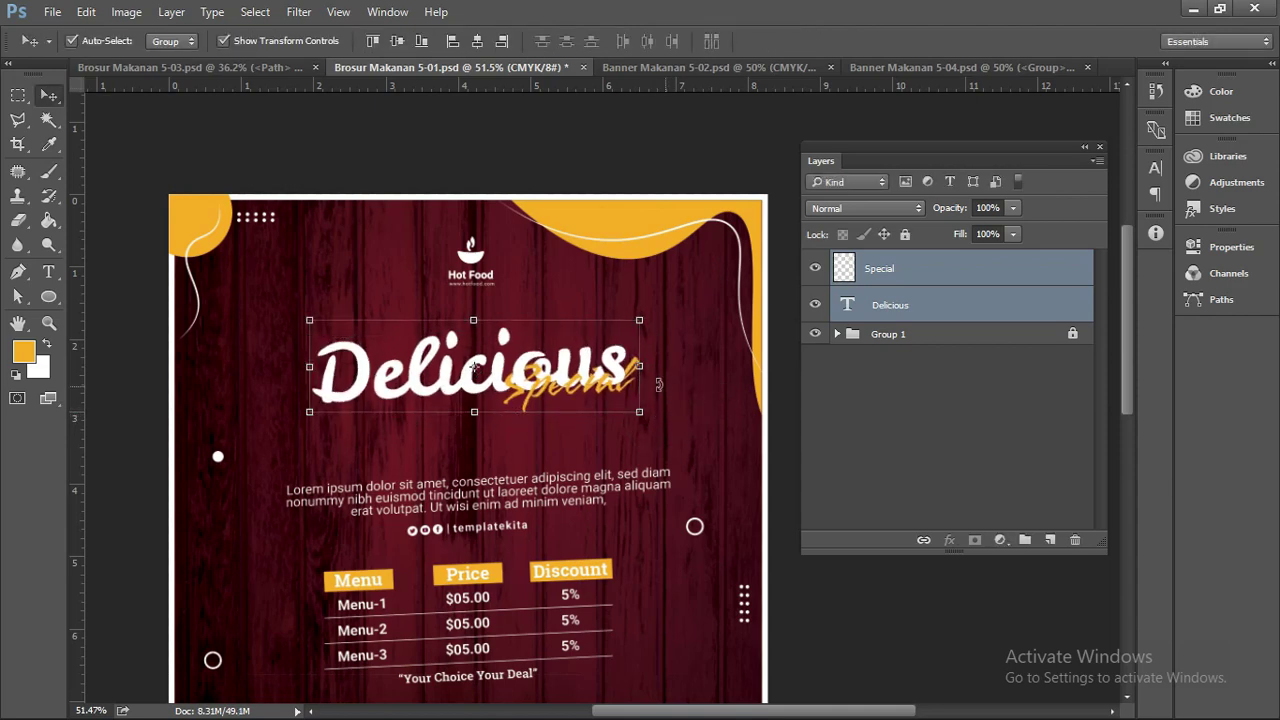
left_click_drag(618, 380, 614, 401)
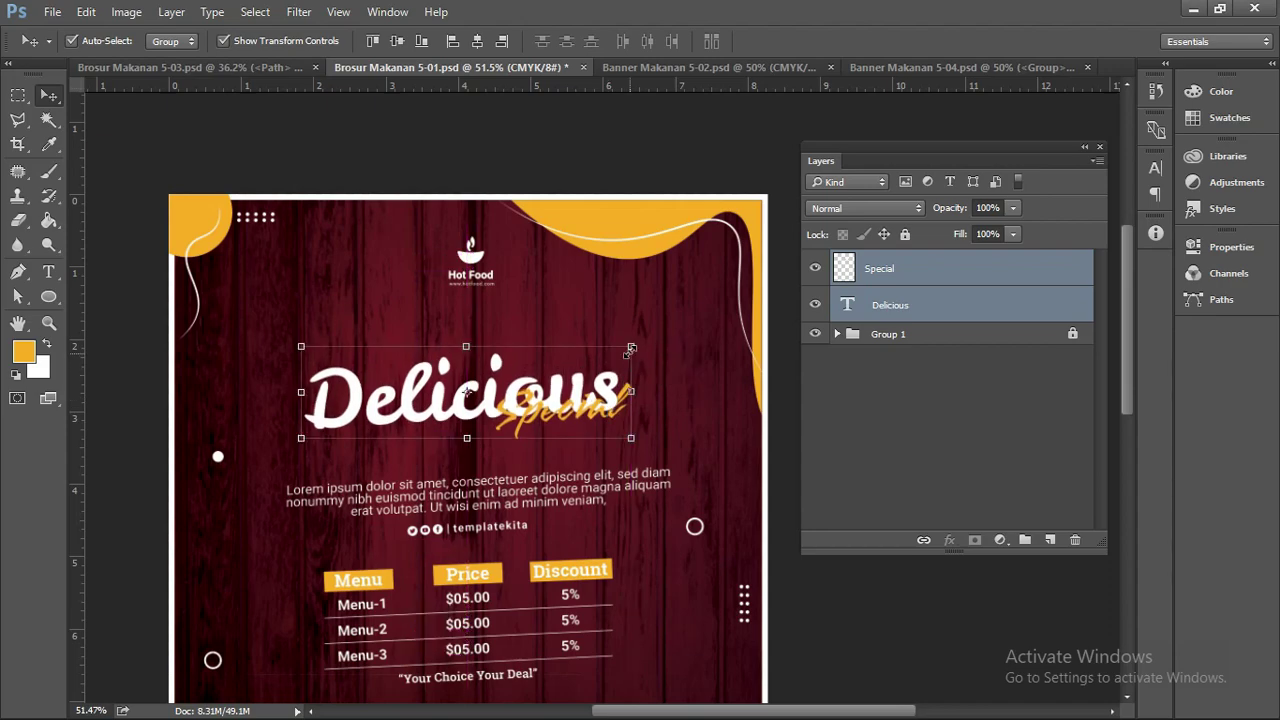
left_click_drag(631, 349, 634, 333)
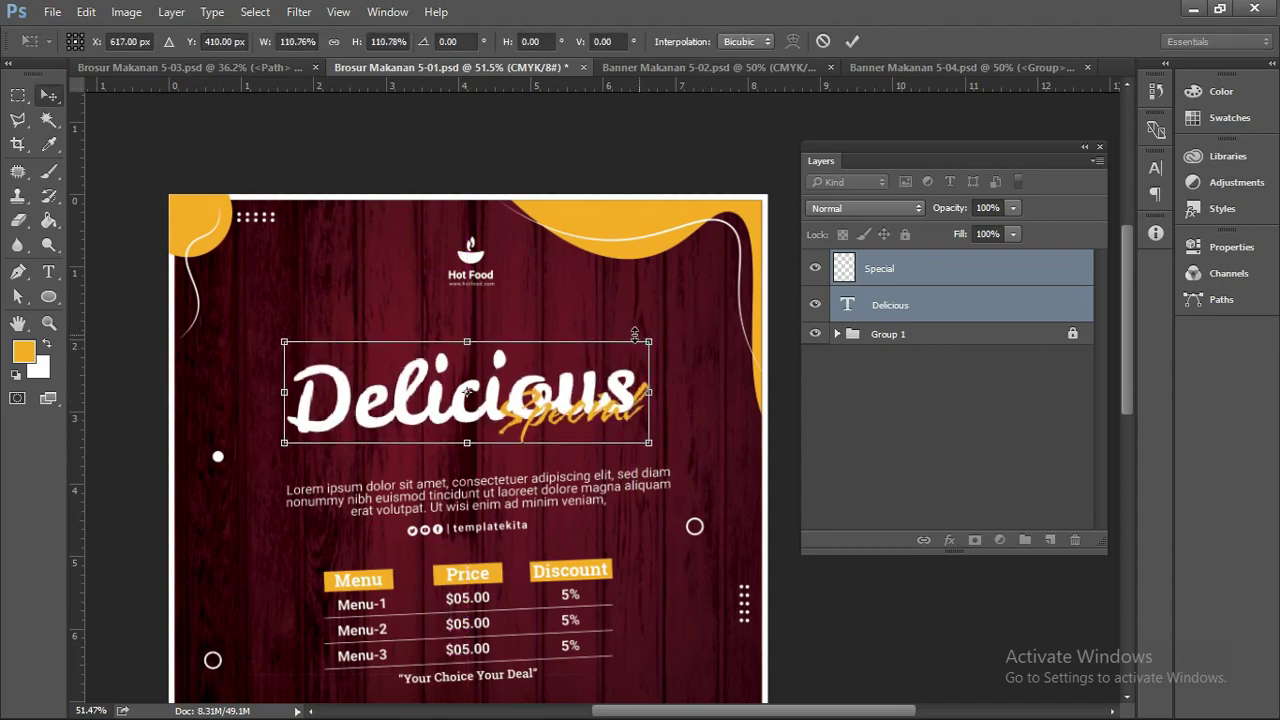
key("Return")
scroll(560, 315, "down", 3)
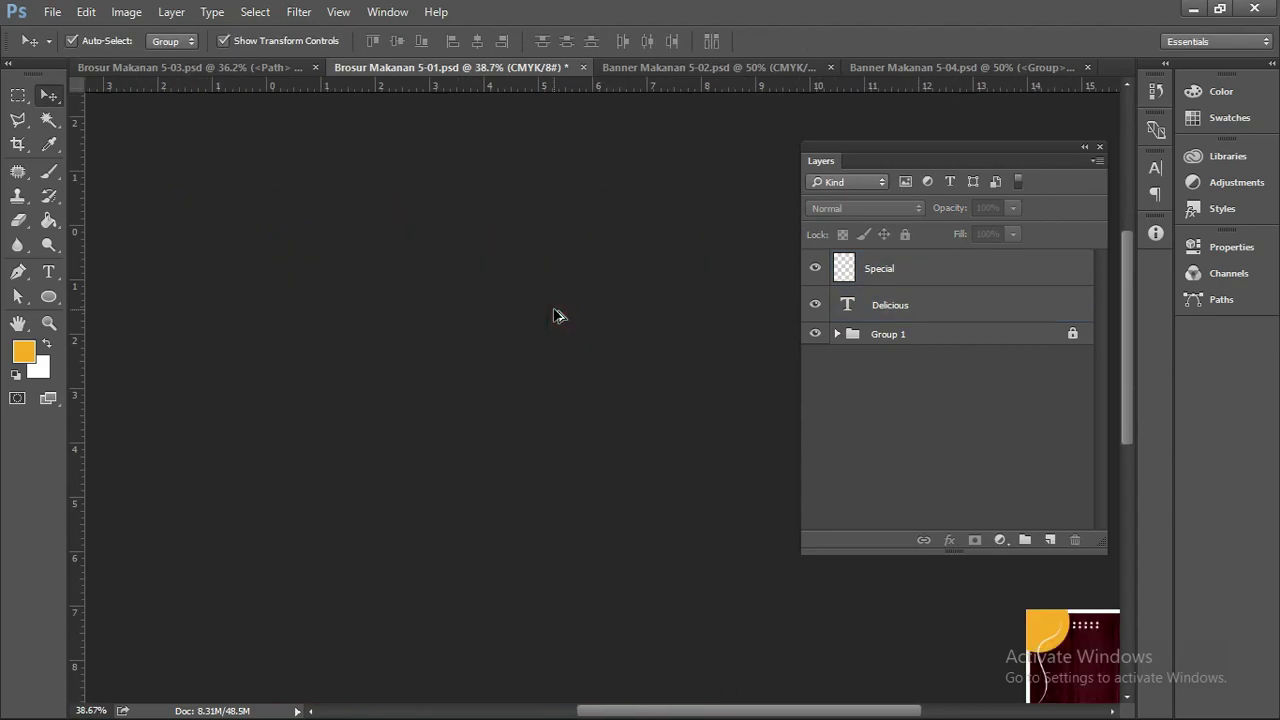
Fit the brochure on screen and switch to the Brosur Makanan 5-03 document.
key("ctrl+0")
scroll(622, 314, "up", 1)
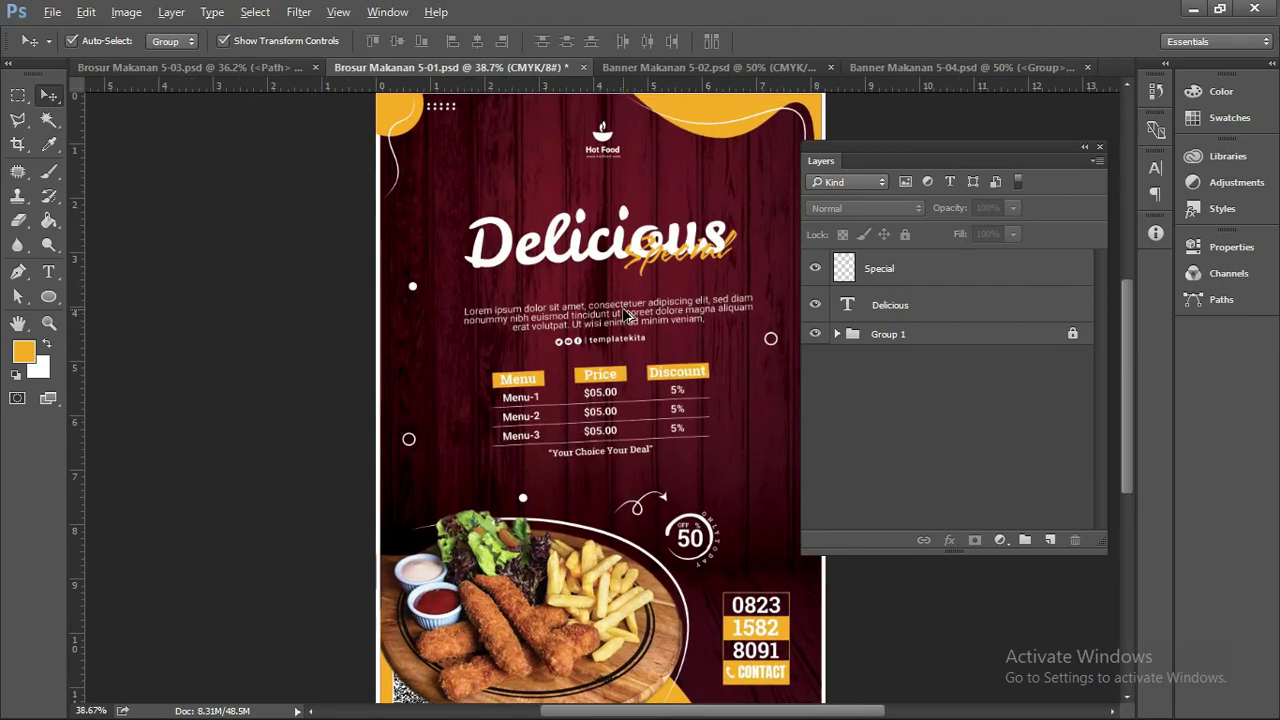
scroll(624, 313, "down", 1)
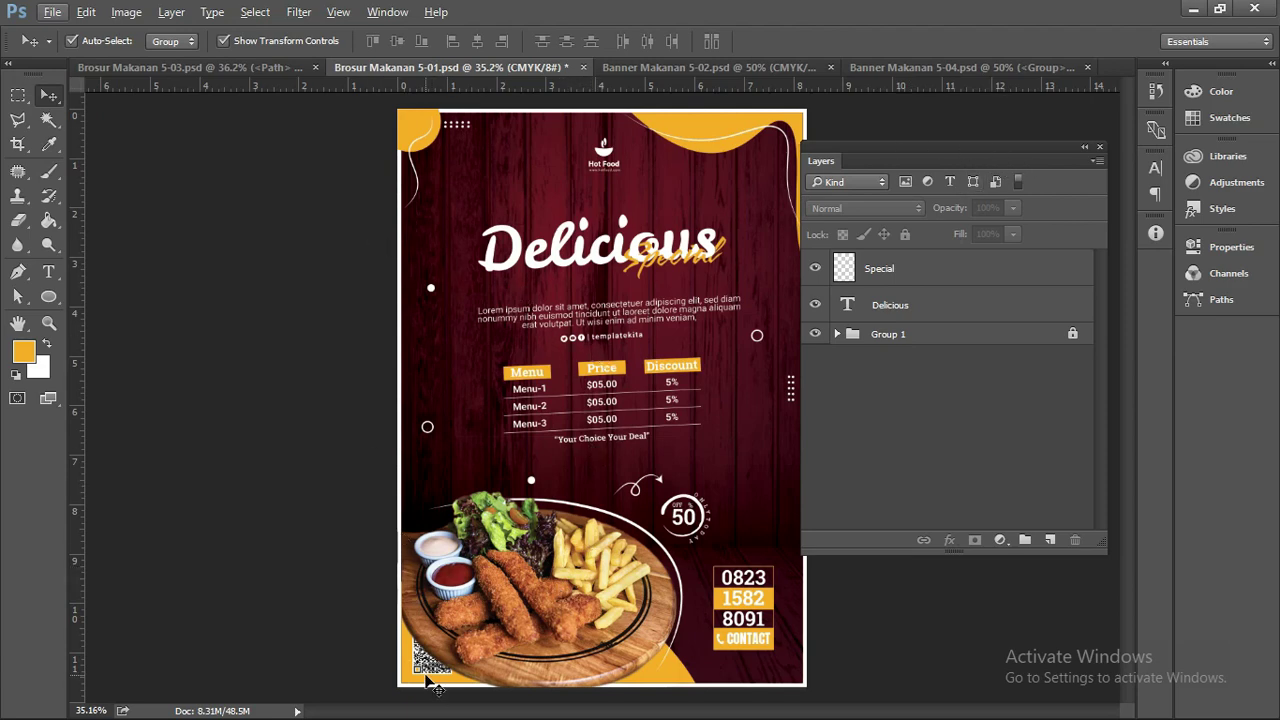
left_click(181, 67)
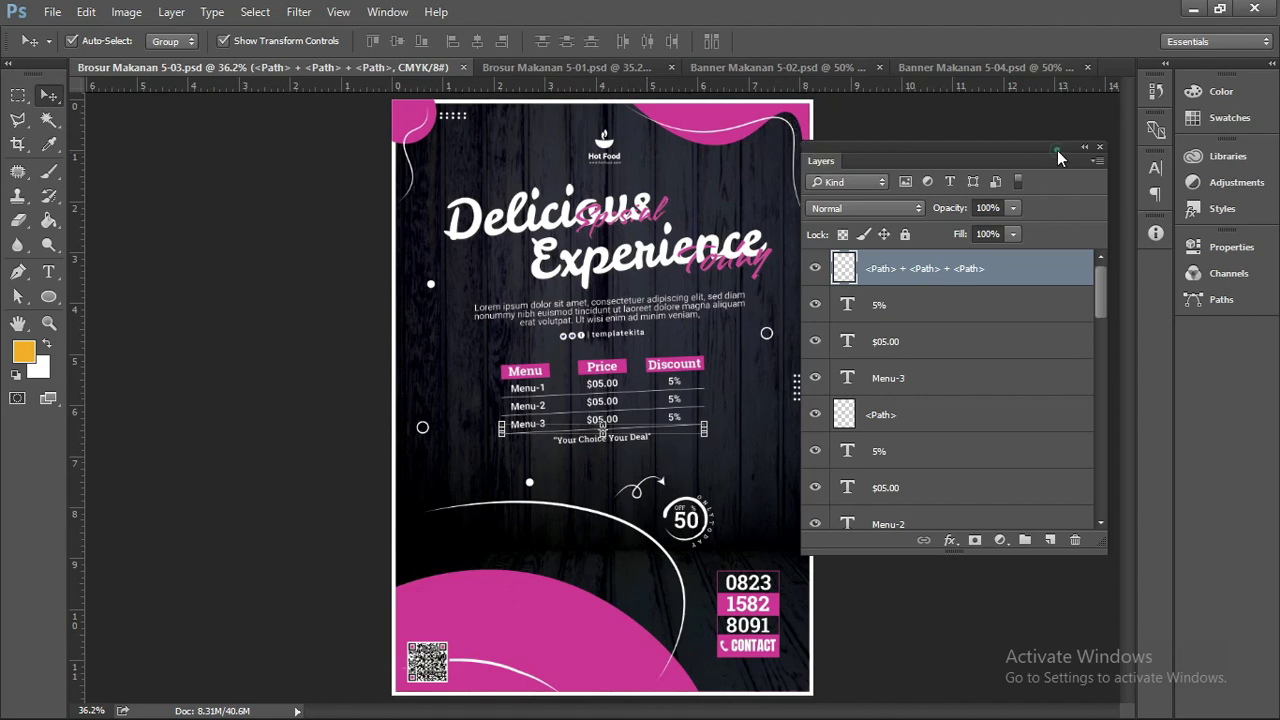
View Banner Makanan 5-04 and 5-02 with the Layers panel collapsed to an icon.
left_click_drag(1057, 150, 1091, 156)
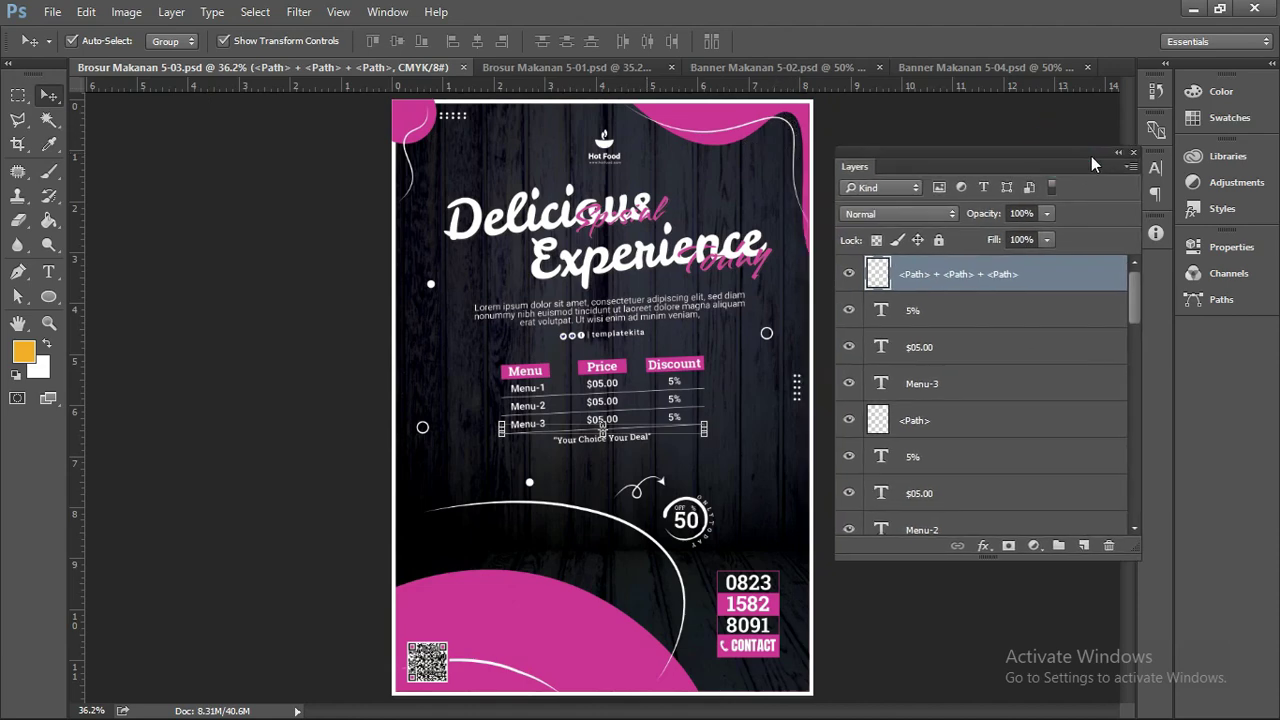
left_click(937, 68)
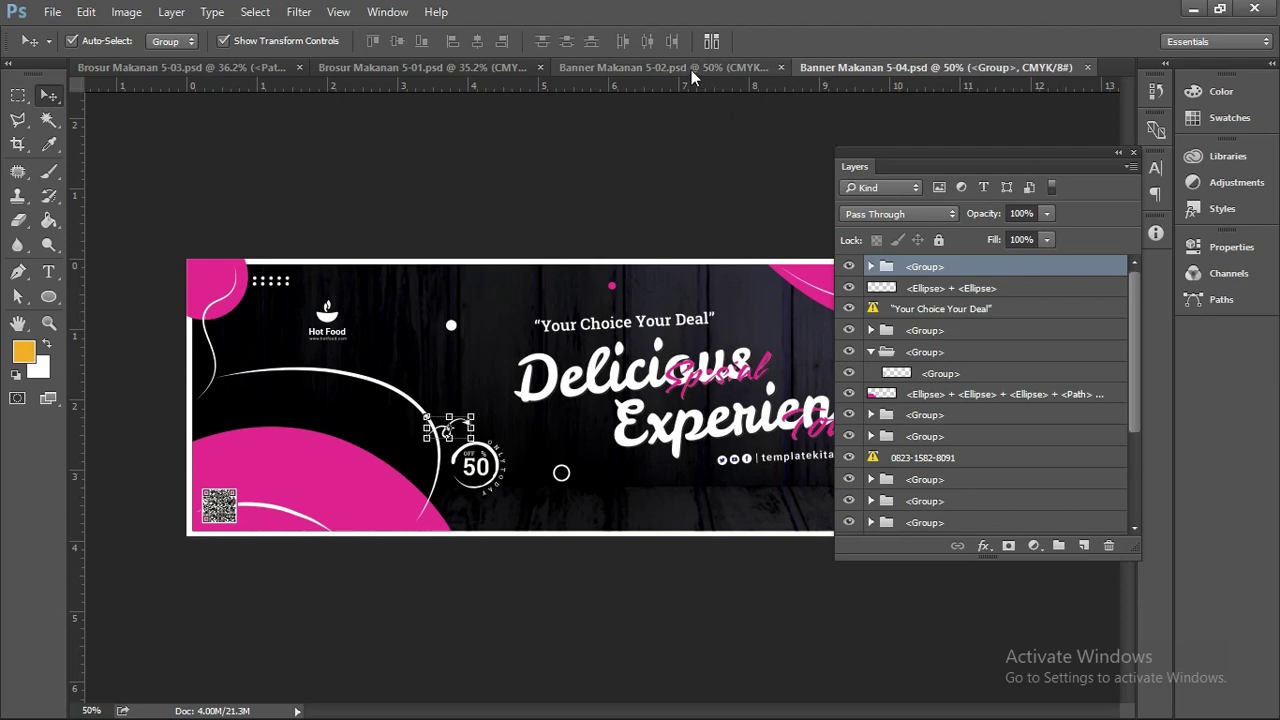
left_click(685, 68)
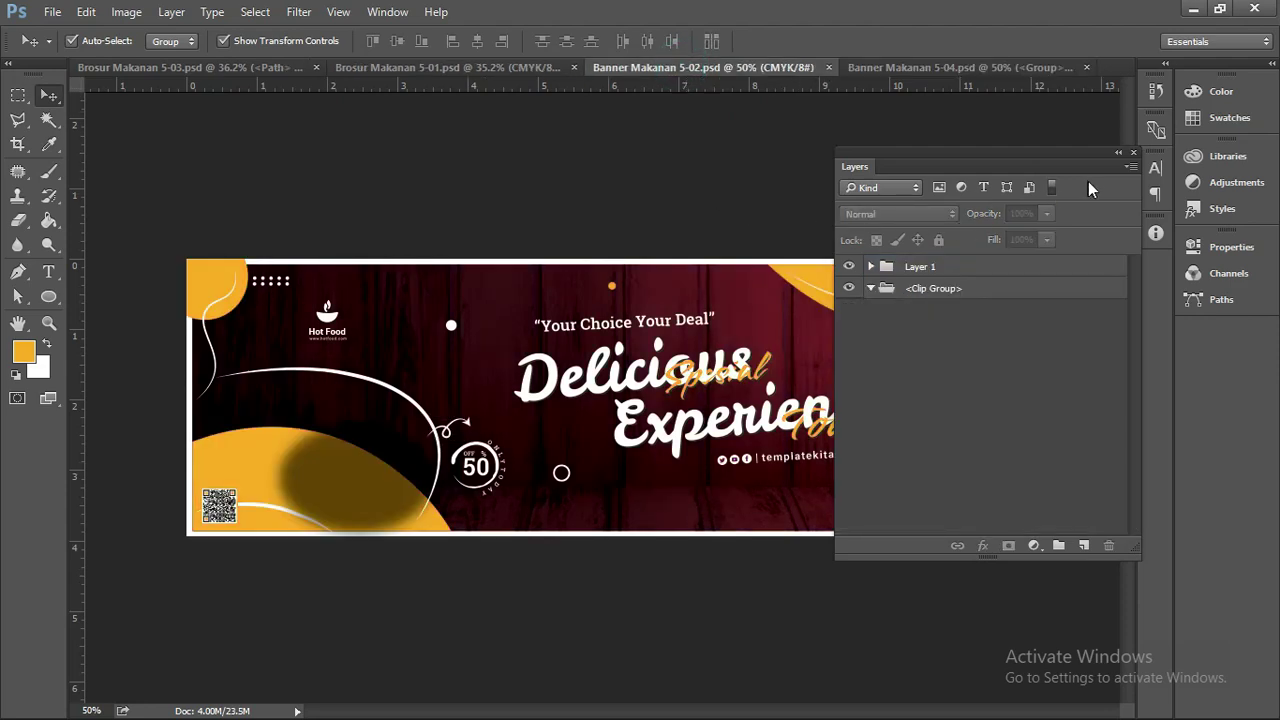
left_click(1118, 154)
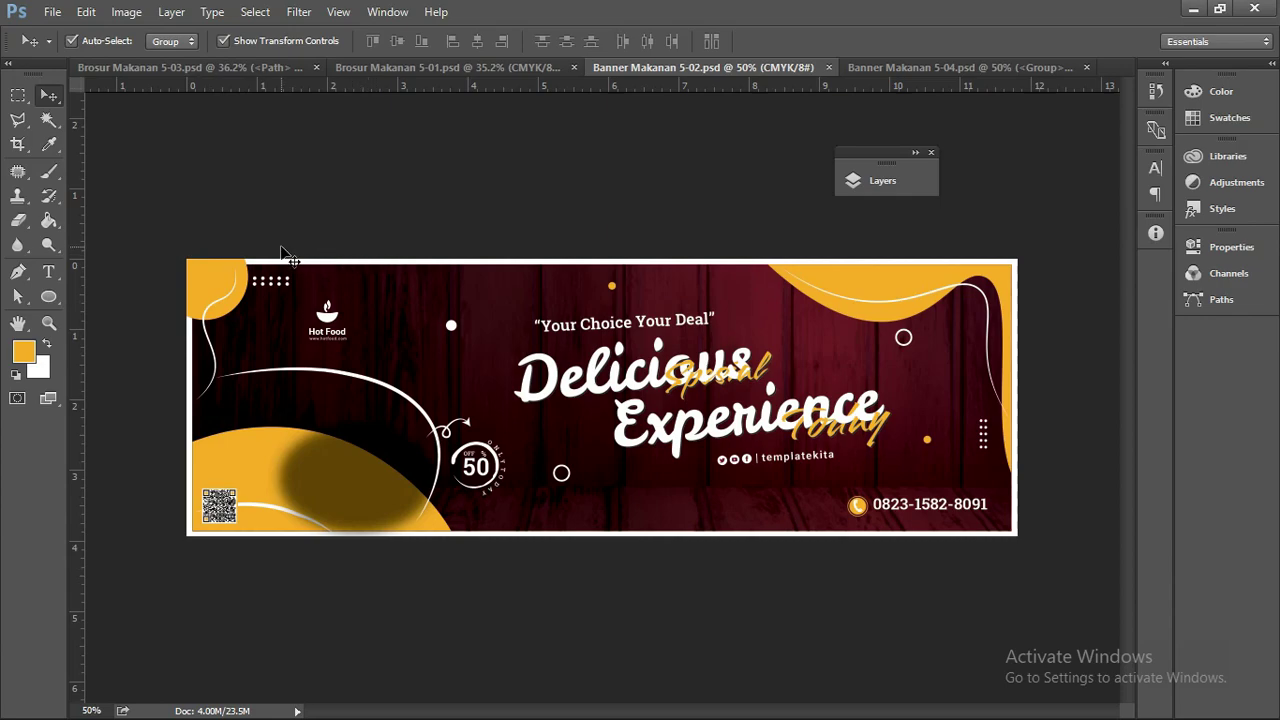
key("alt+Tab")
In CorelDRAW, show the Banner Makanan 5 CDR.cdr document with both banner versions.
key("Tab")
key("Tab")
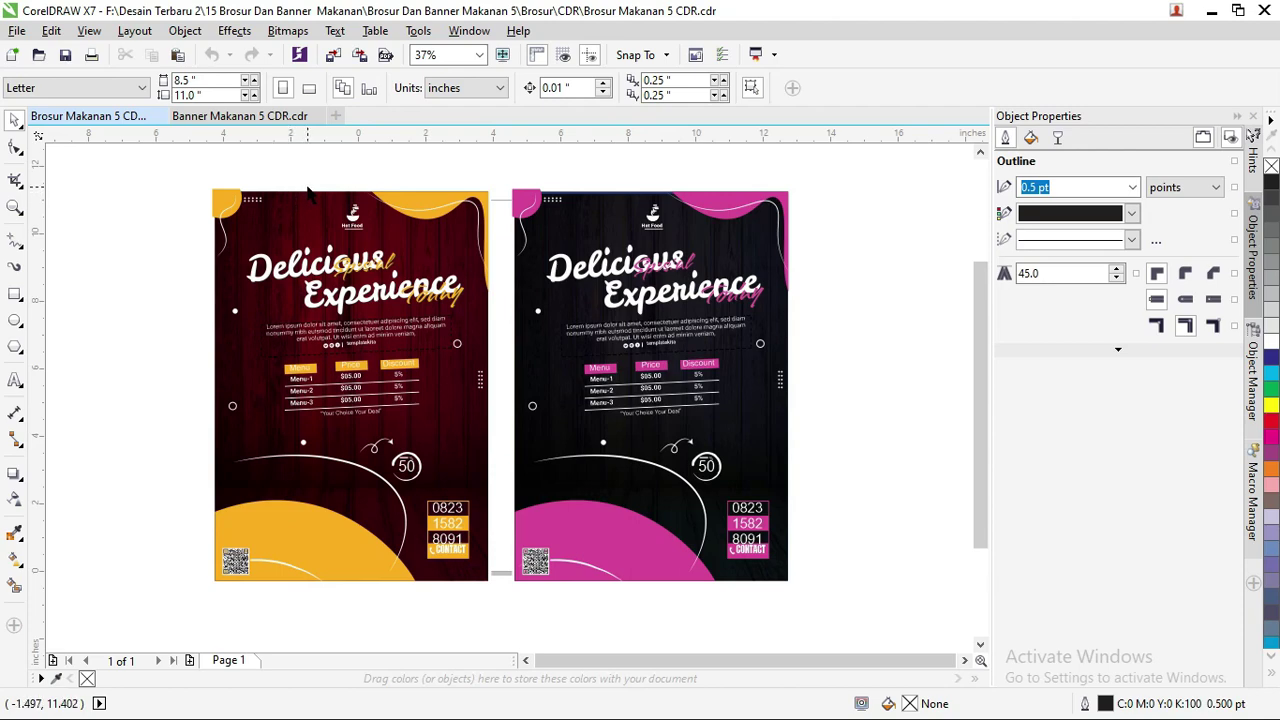
left_click(262, 118)
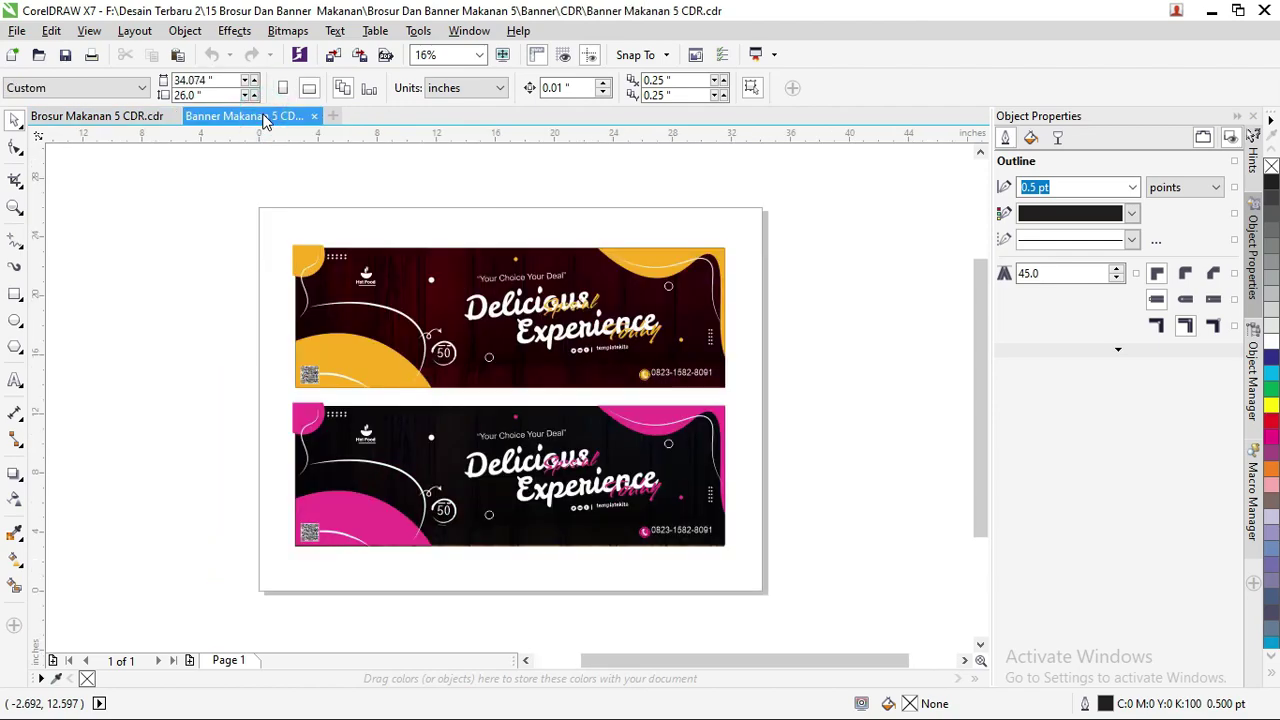
scroll(572, 445, "up", 4)
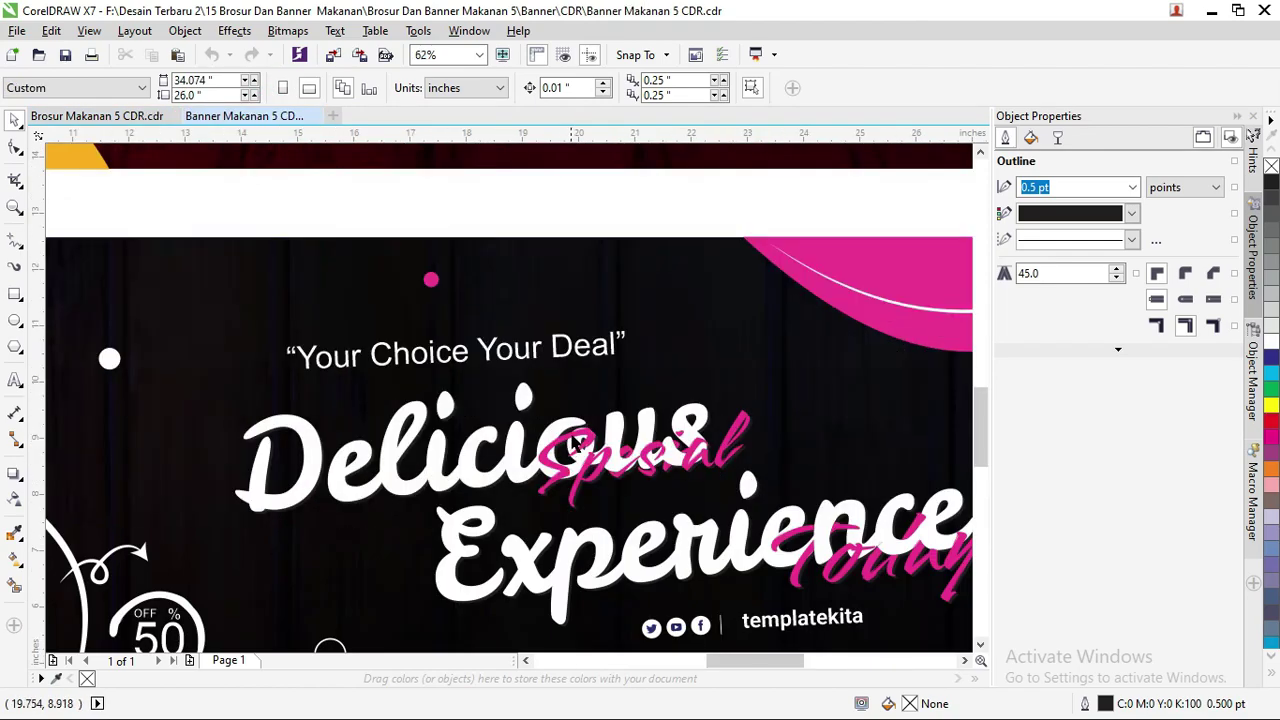
scroll(590, 450, "down", 4)
left_click_drag(438, 435, 484, 468)
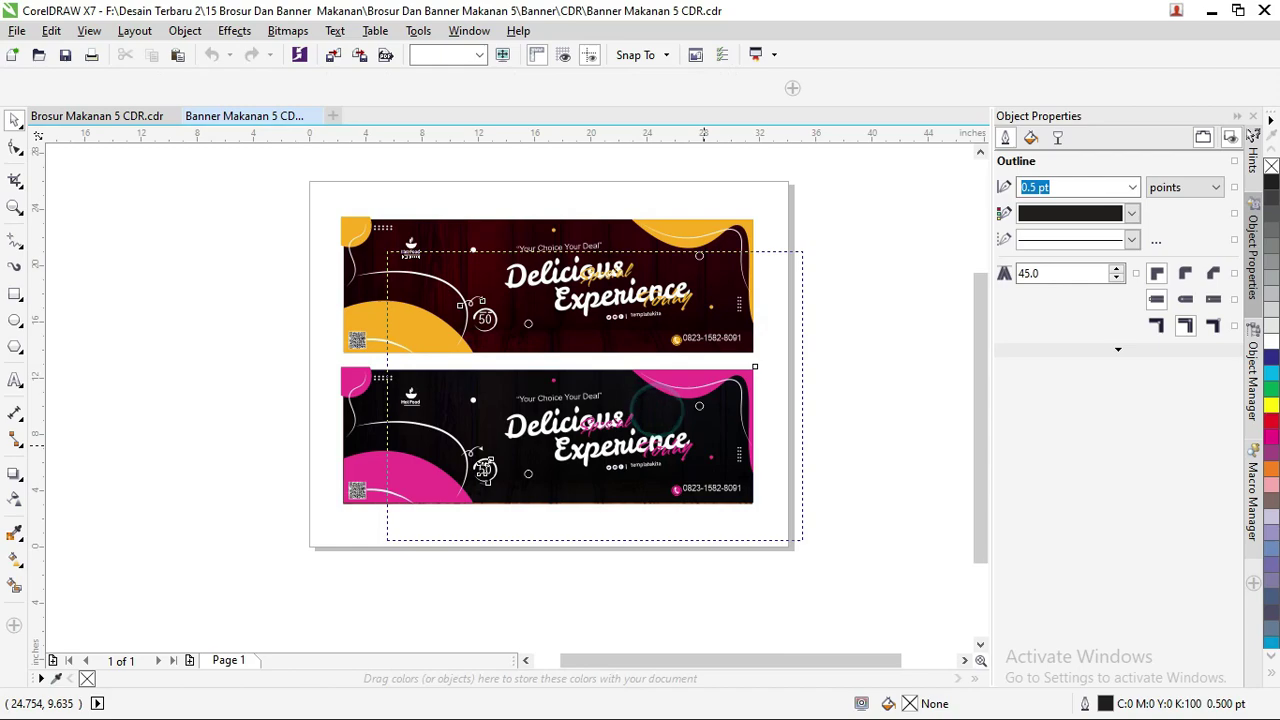
Undo the banner move, then ungroup and break apart the banner group.
left_click_drag(658, 409, 728, 443)
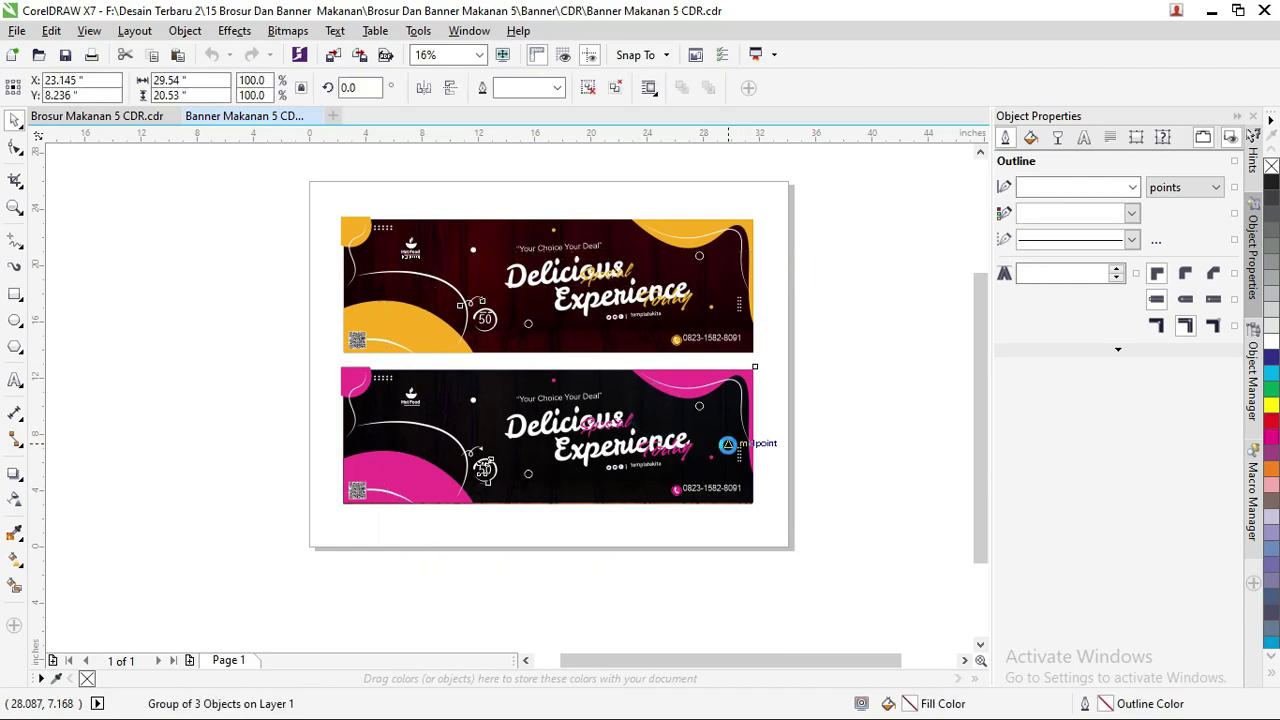
key("ctrl+z")
right_click(680, 407)
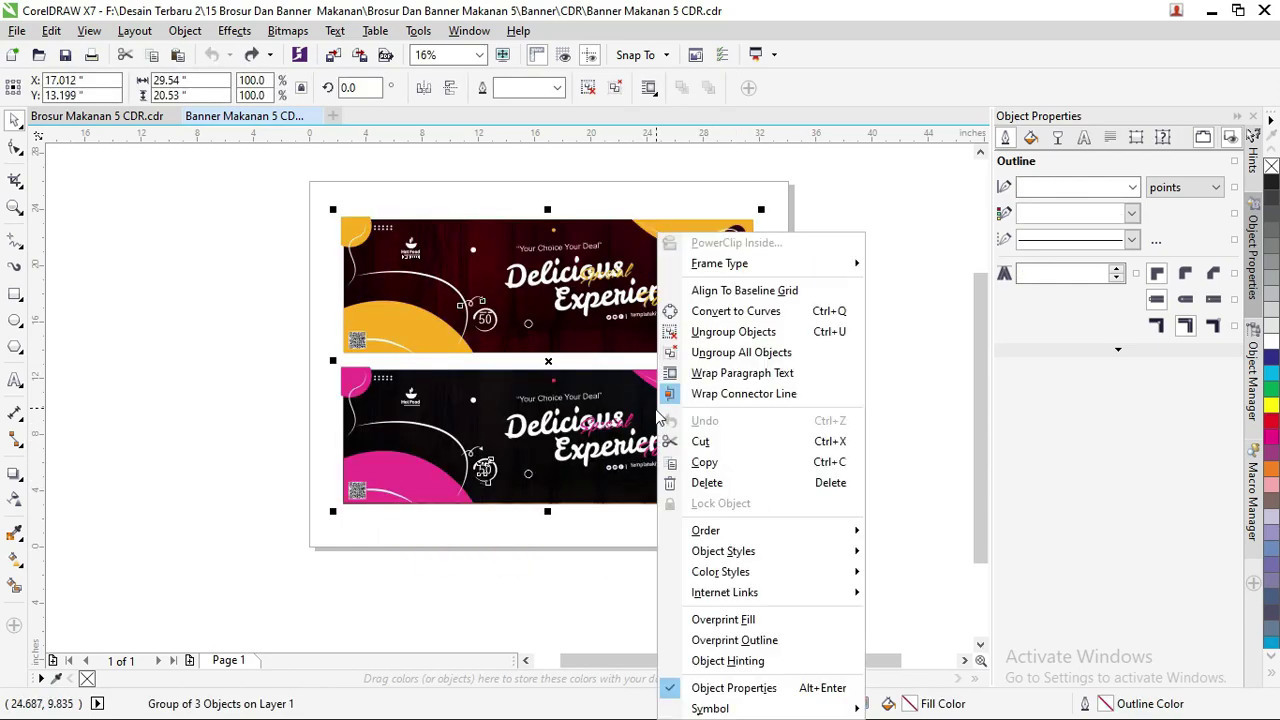
left_click(688, 325)
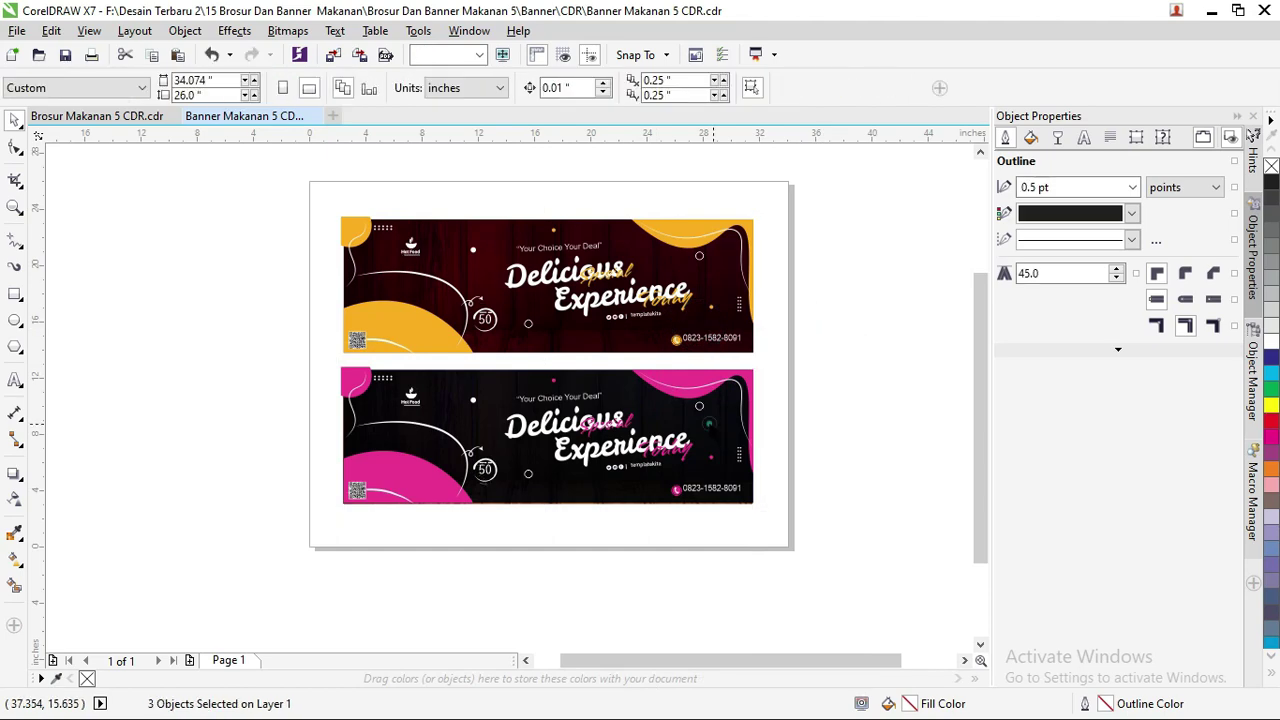
right_click(718, 415)
left_click(780, 333)
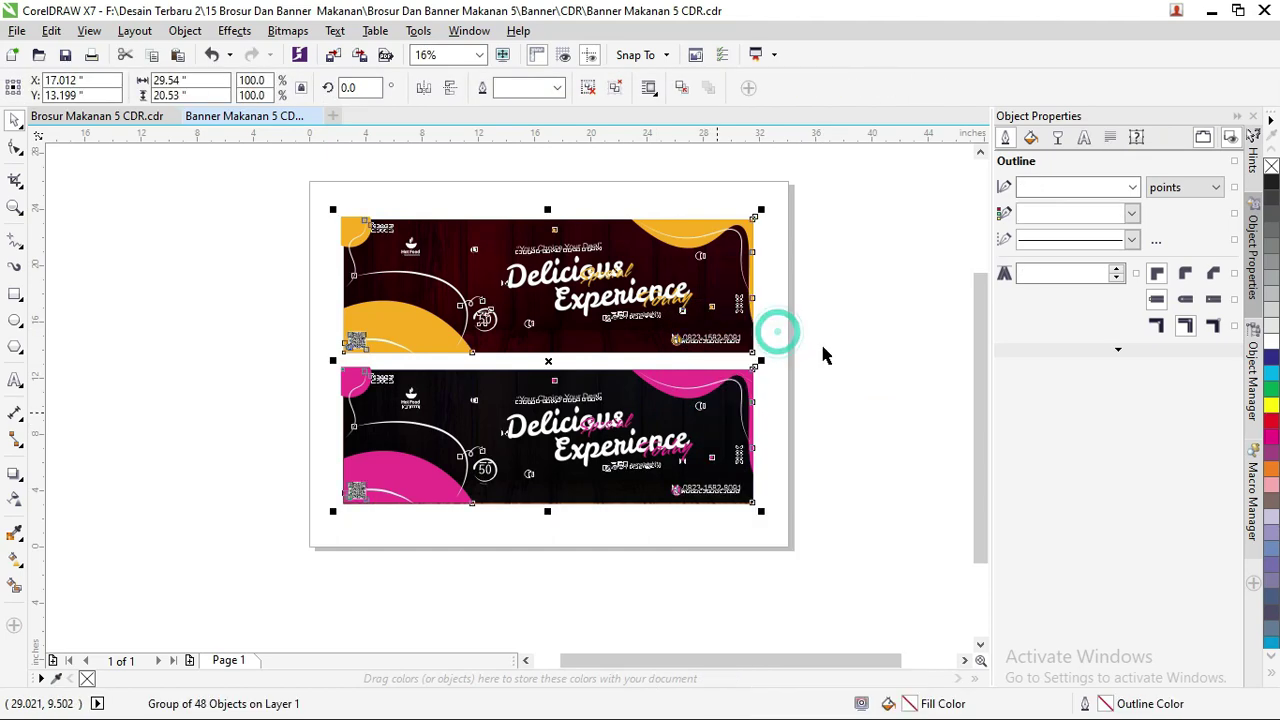
Try moving the lower banner image and lens shapes, undoing each move.
left_click(712, 410)
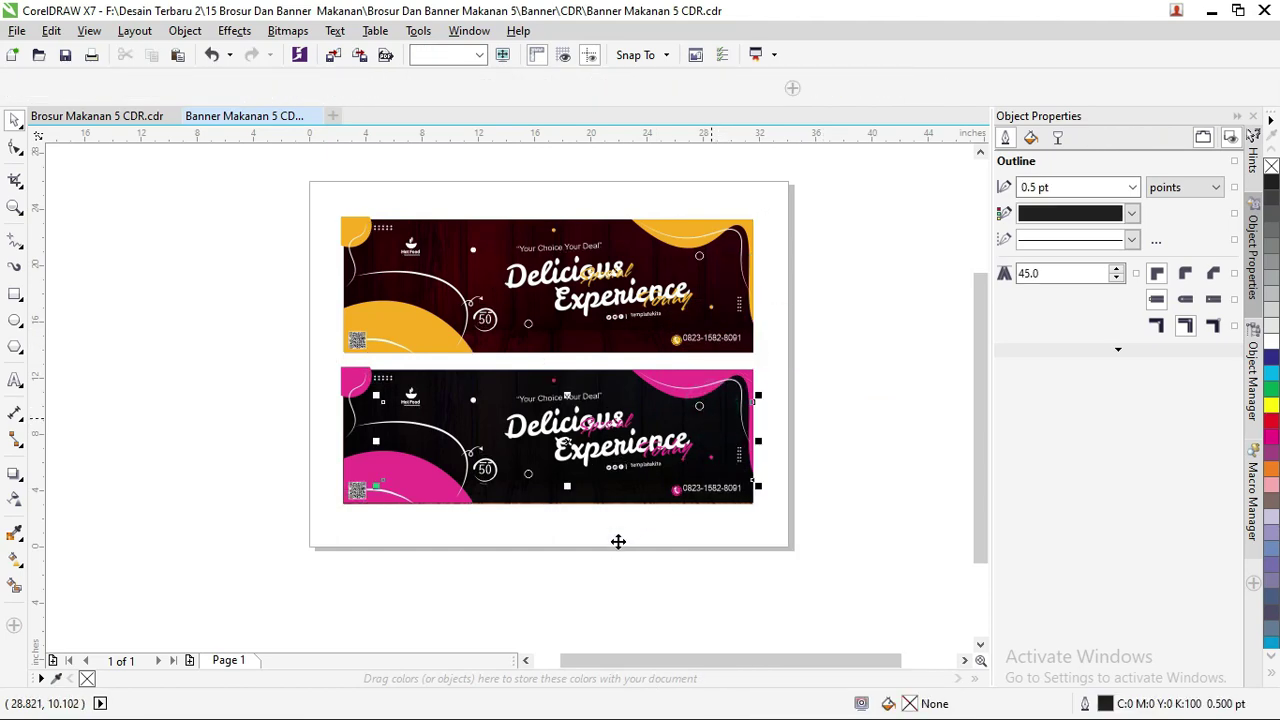
left_click(426, 537)
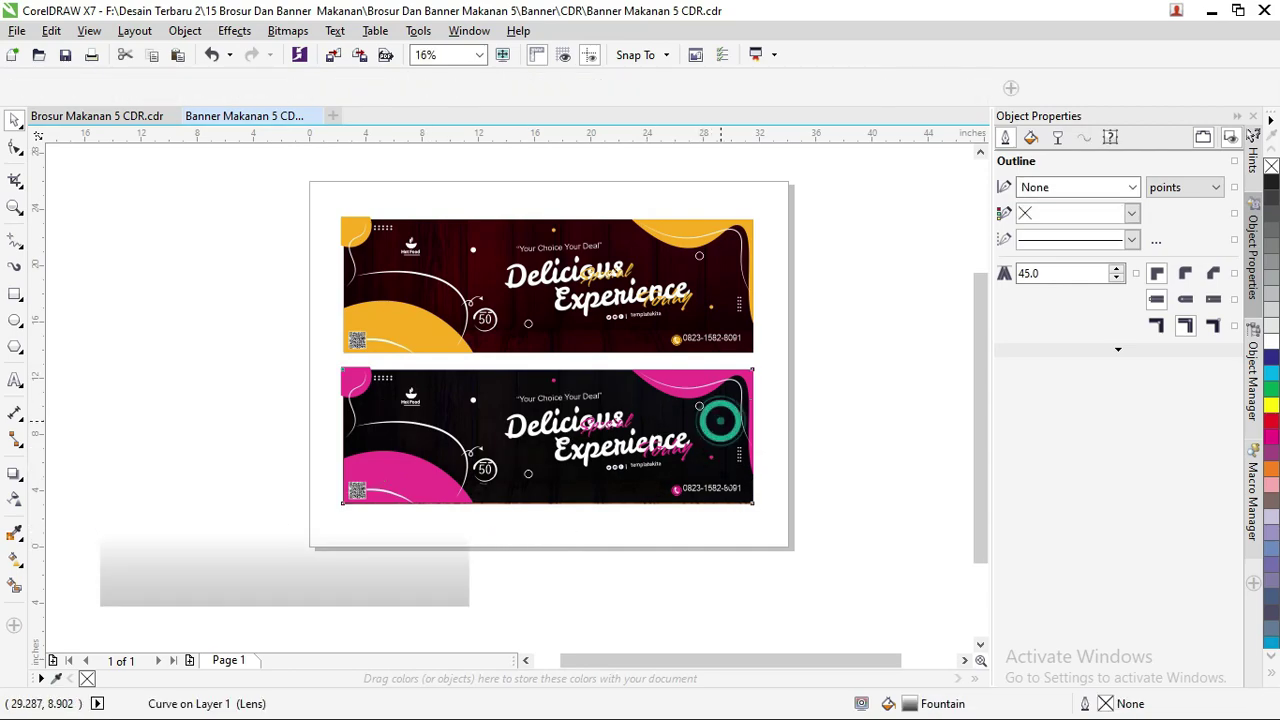
left_click_drag(702, 446, 736, 486)
key("ctrl+z")
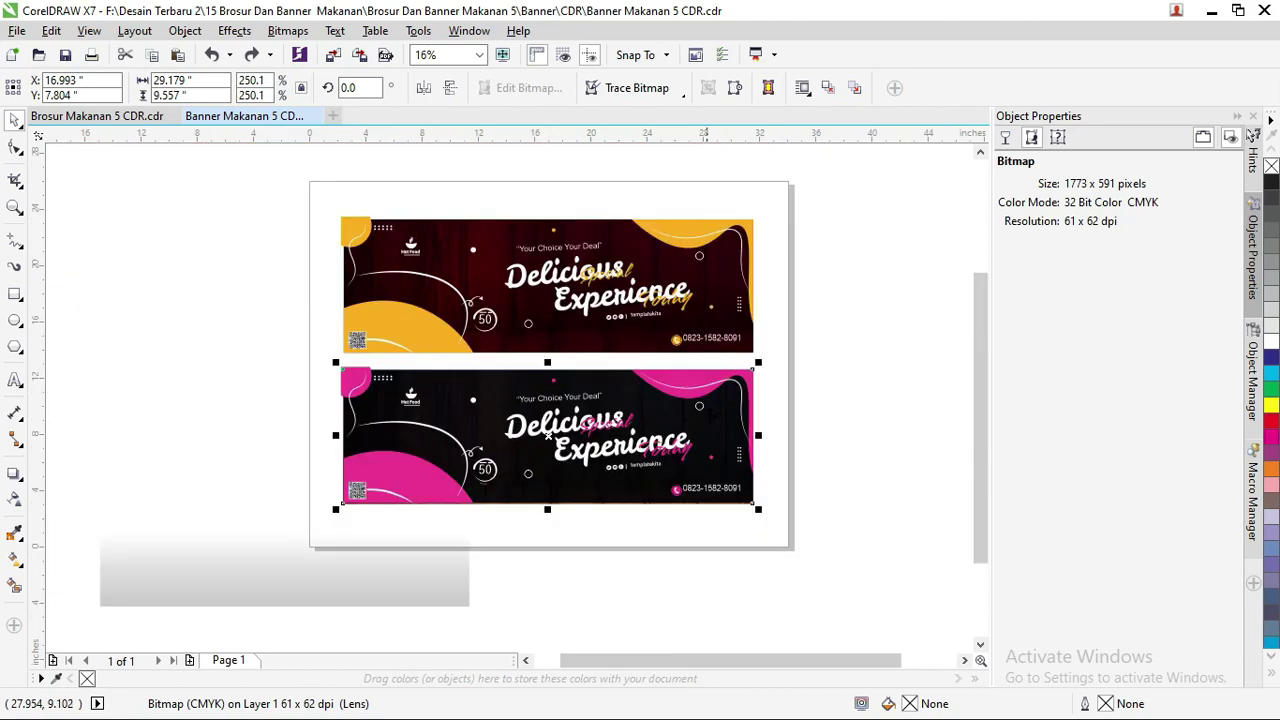
left_click_drag(721, 413, 717, 540)
left_click_drag(614, 375, 560, 368)
key("ctrl+z")
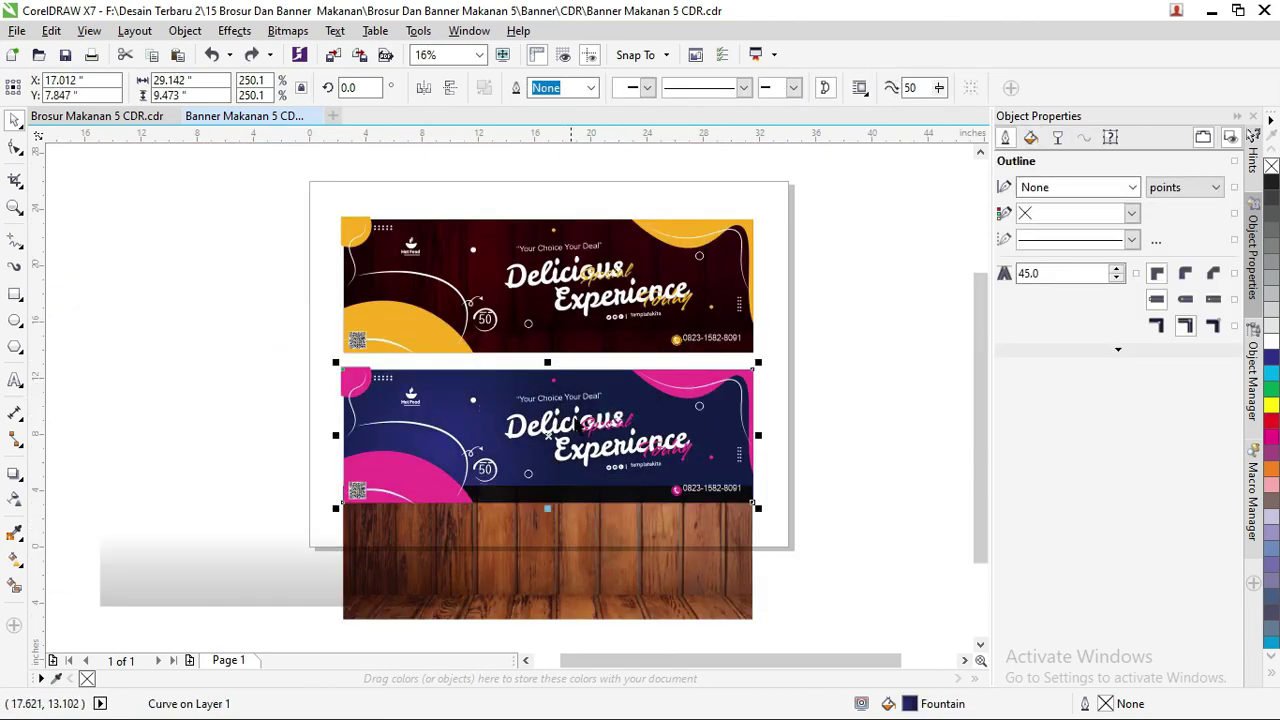
left_click_drag(696, 548, 699, 463)
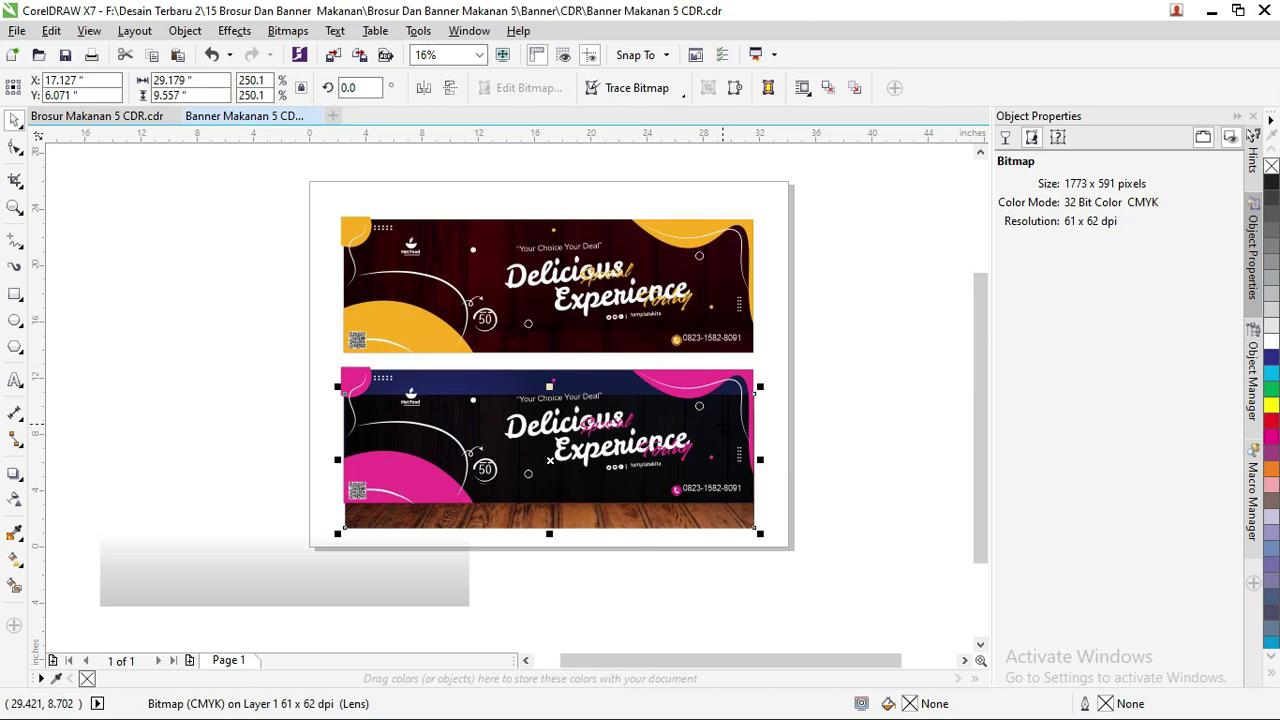
key("ctrl+z")
key("ctrl+z")
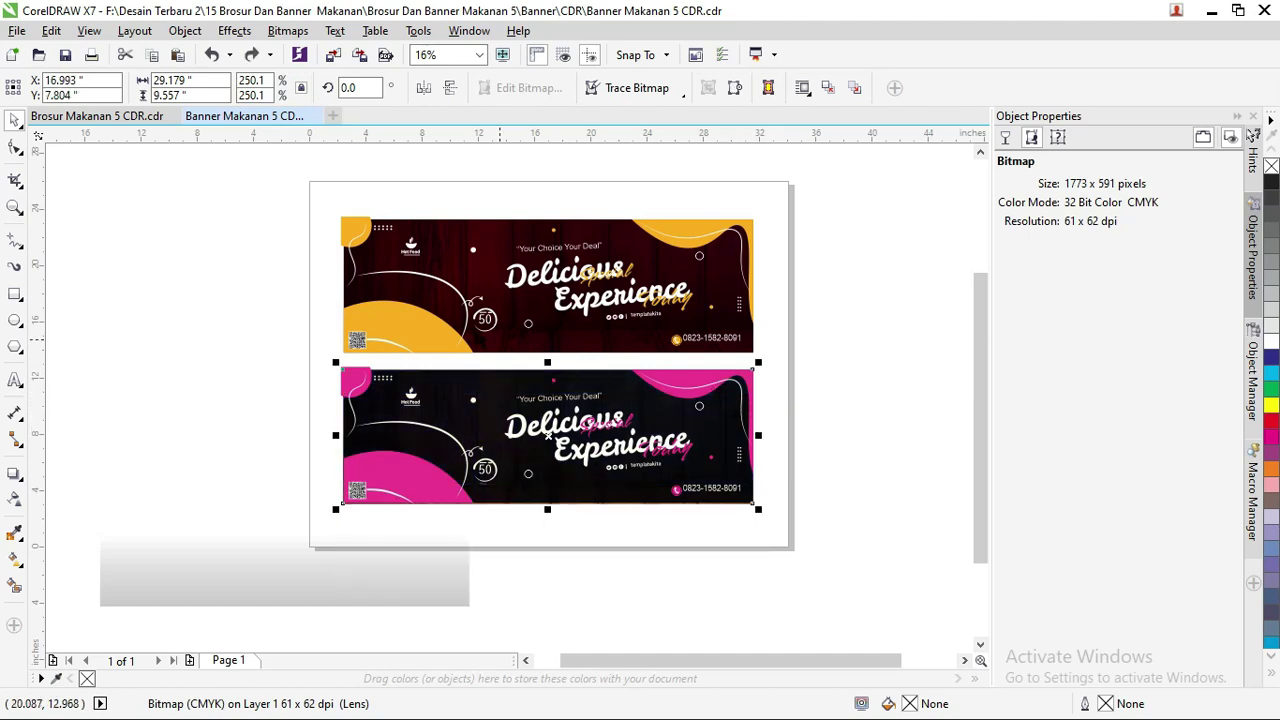
Return to the Brosur Makanan 5 document and select the brochure group.
left_click(125, 116)
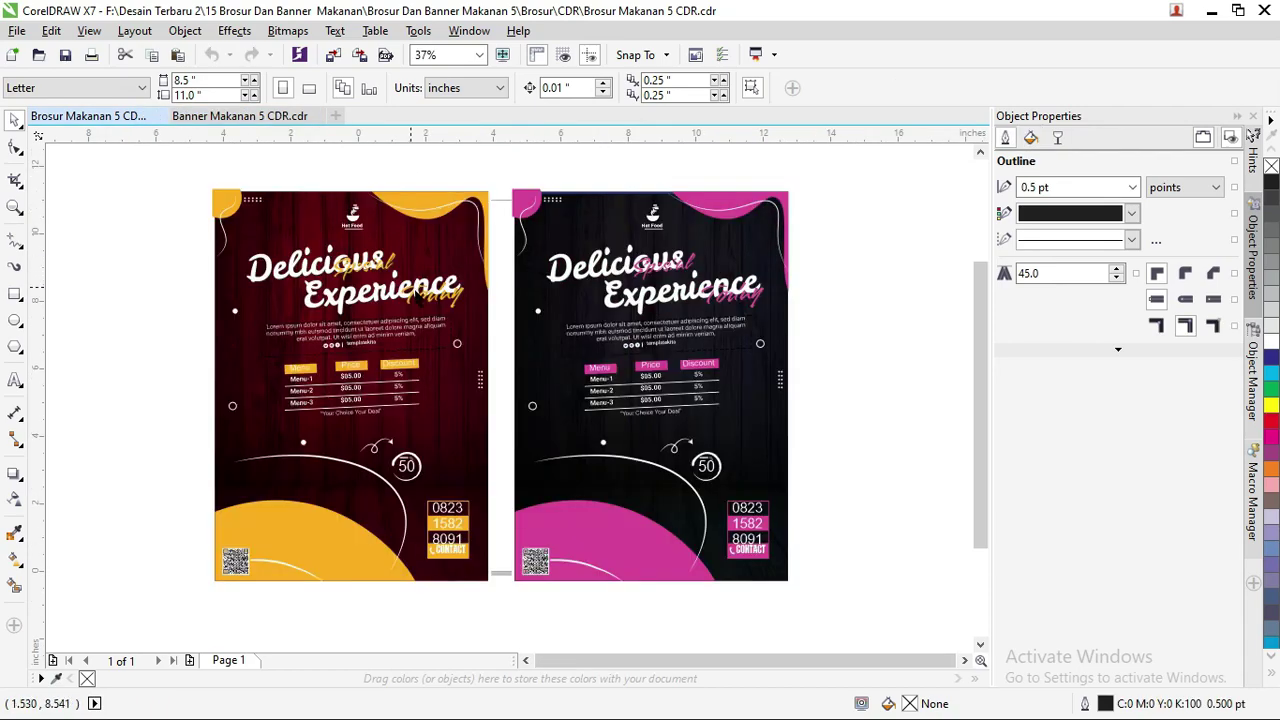
scroll(760, 354, "up", 2)
scroll(730, 352, "up", 2)
scroll(726, 351, "down", 3)
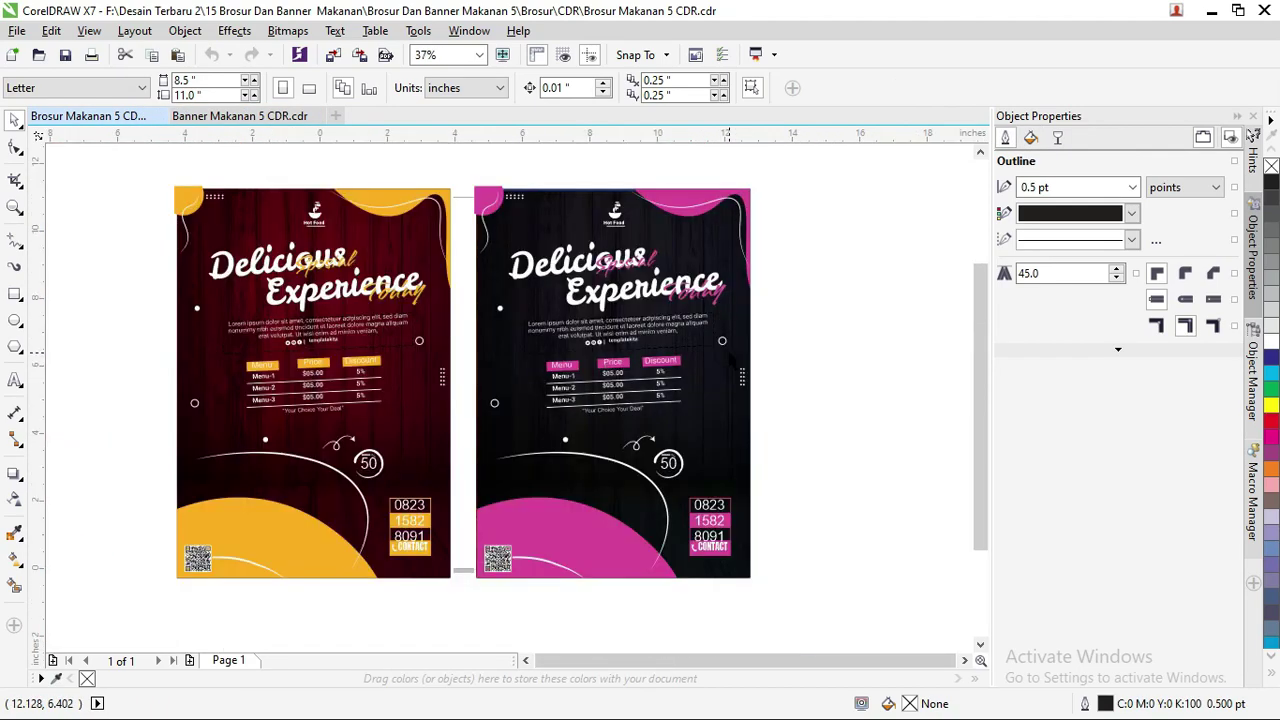
scroll(728, 352, "down", 2)
scroll(650, 347, "up", 2)
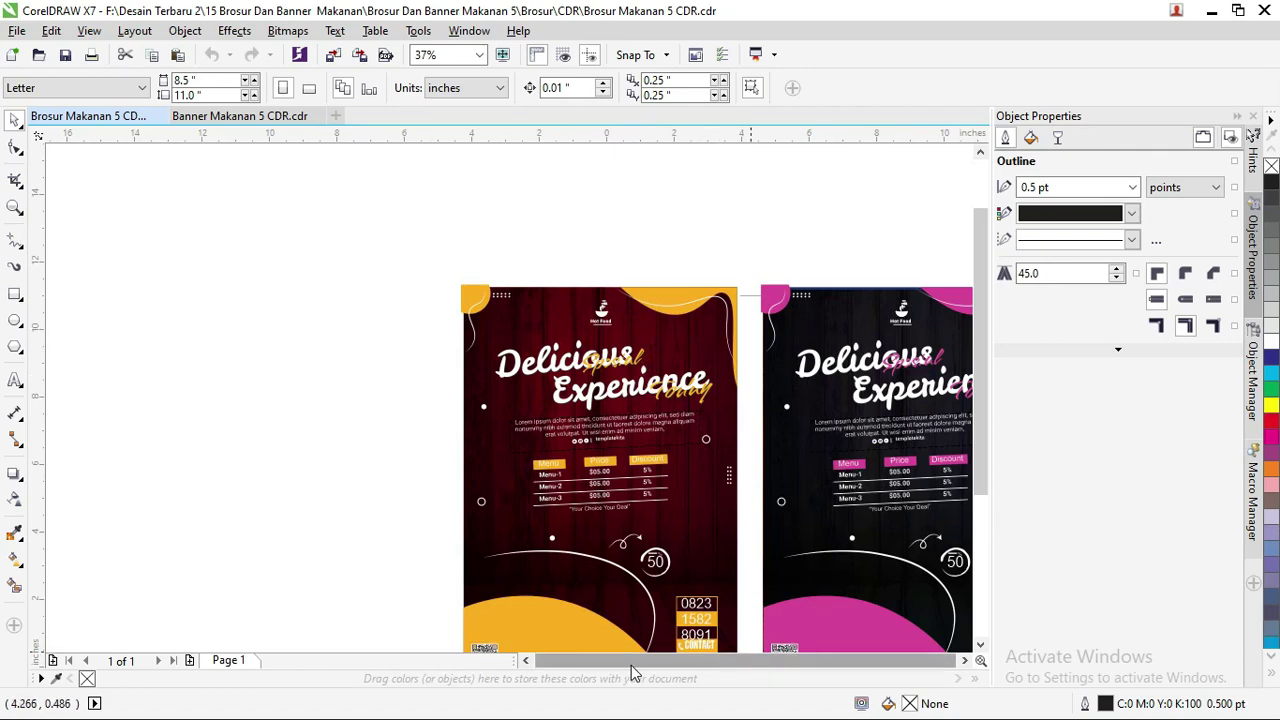
scroll(706, 446, "down", 2)
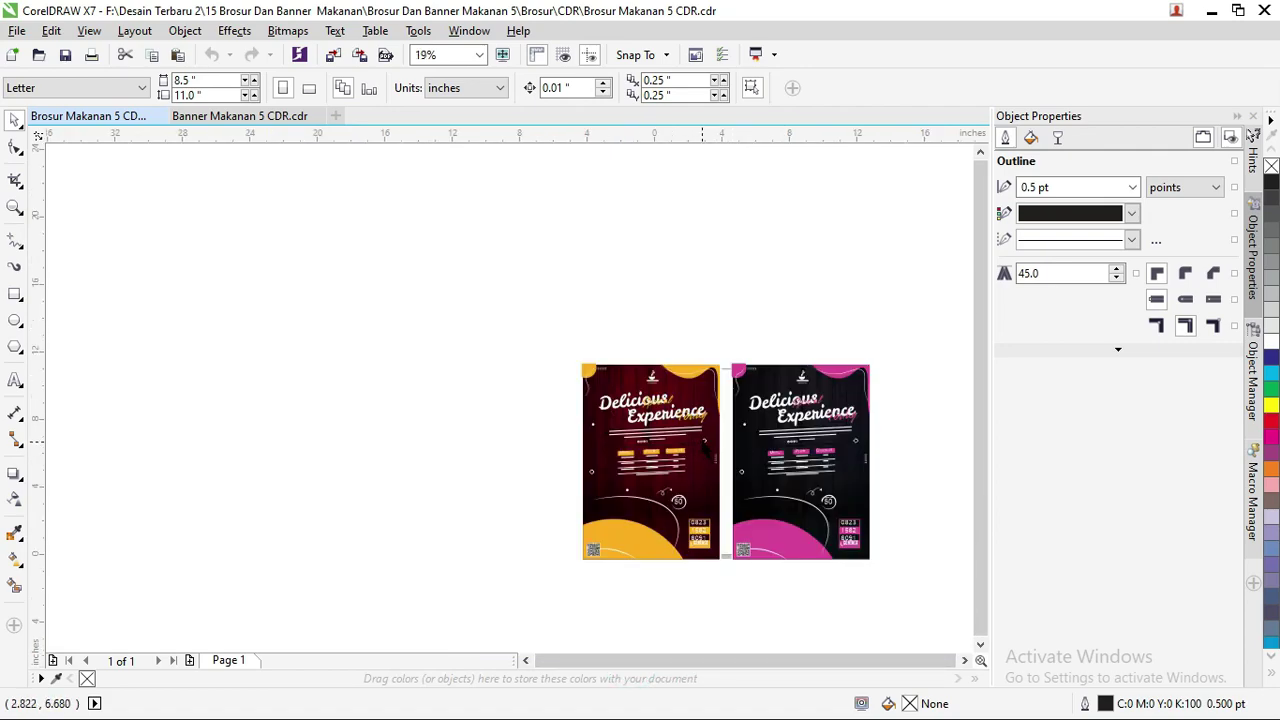
scroll(718, 400, "up", 2)
scroll(659, 392, "down", 2)
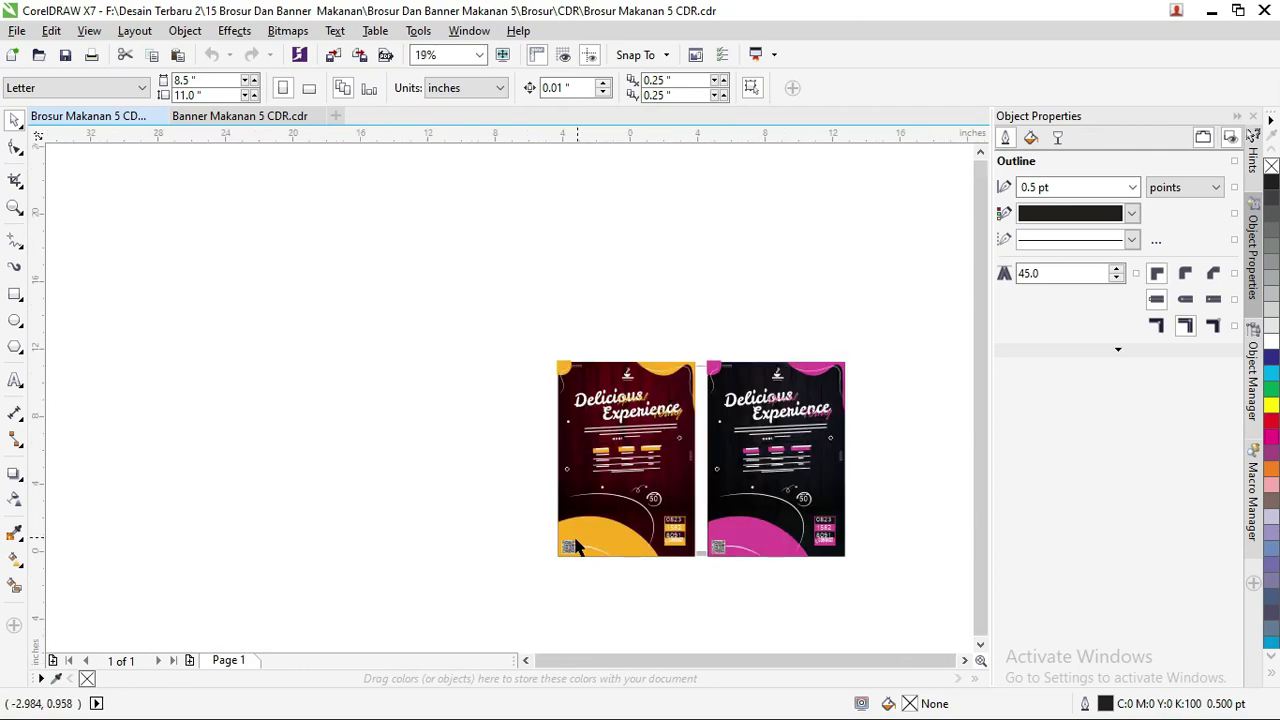
scroll(560, 540, "up", 2)
scroll(571, 535, "up", 2)
scroll(575, 540, "down", 2)
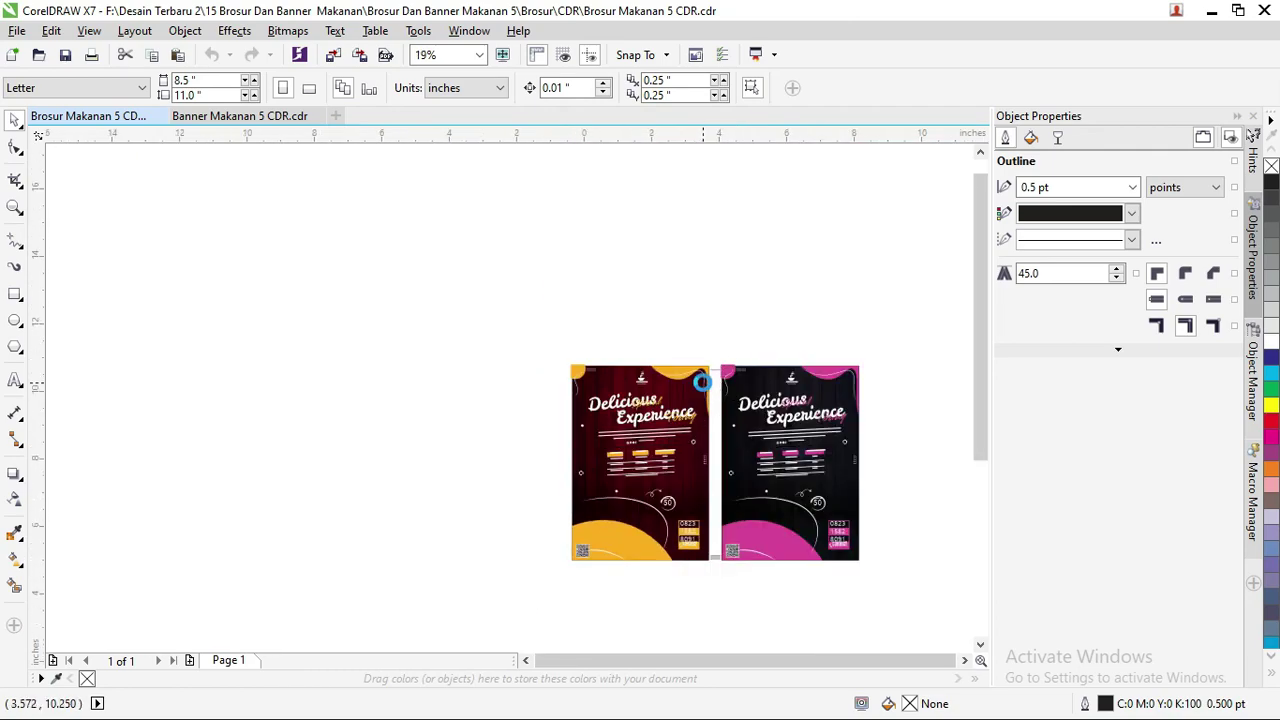
scroll(700, 383, "up", 3)
left_click(649, 392)
scroll(649, 392, "down", 3)
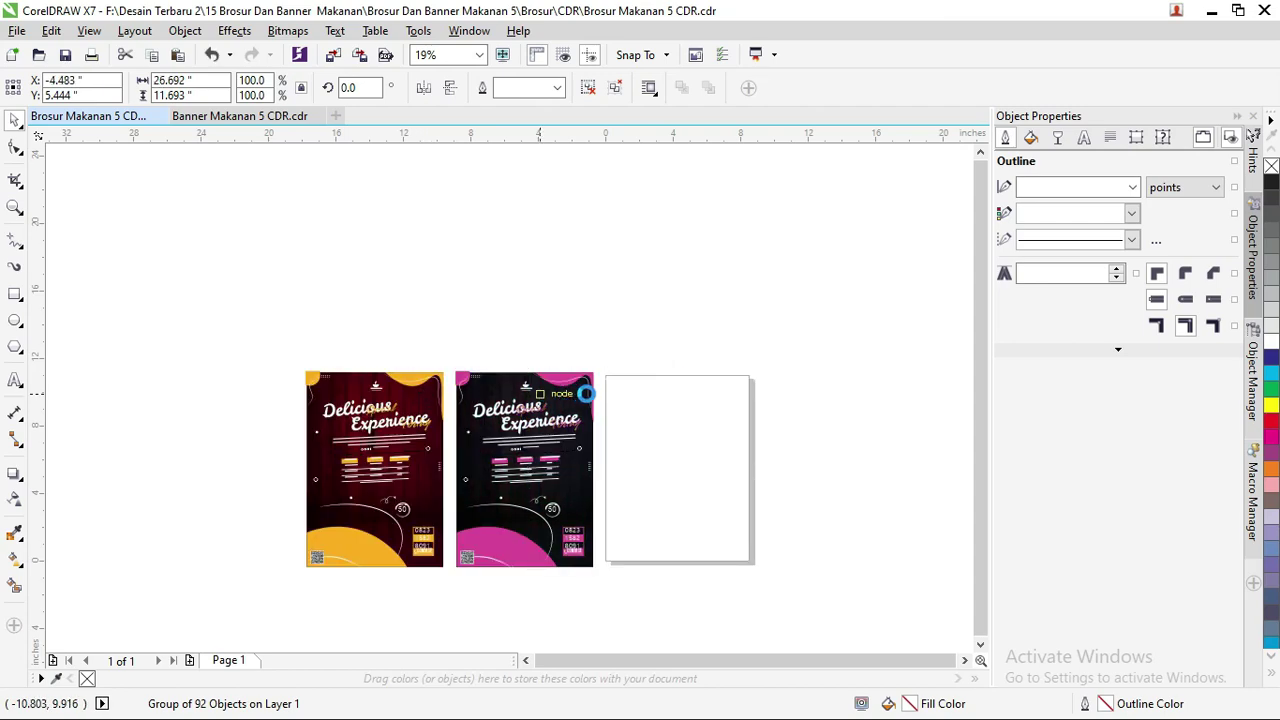
Undo the accidental blank rectangle and ungroup the maroon-and-orange brochure.
key("ctrl+z")
right_click(644, 396)
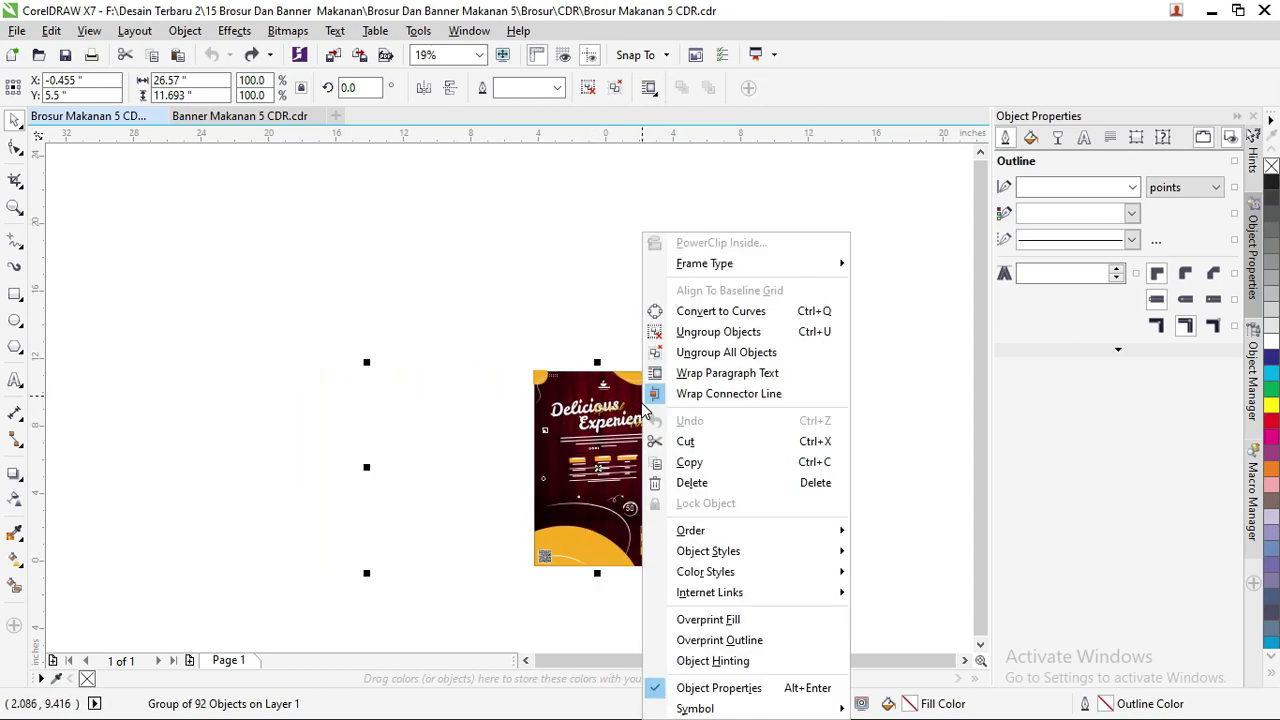
left_click(700, 331)
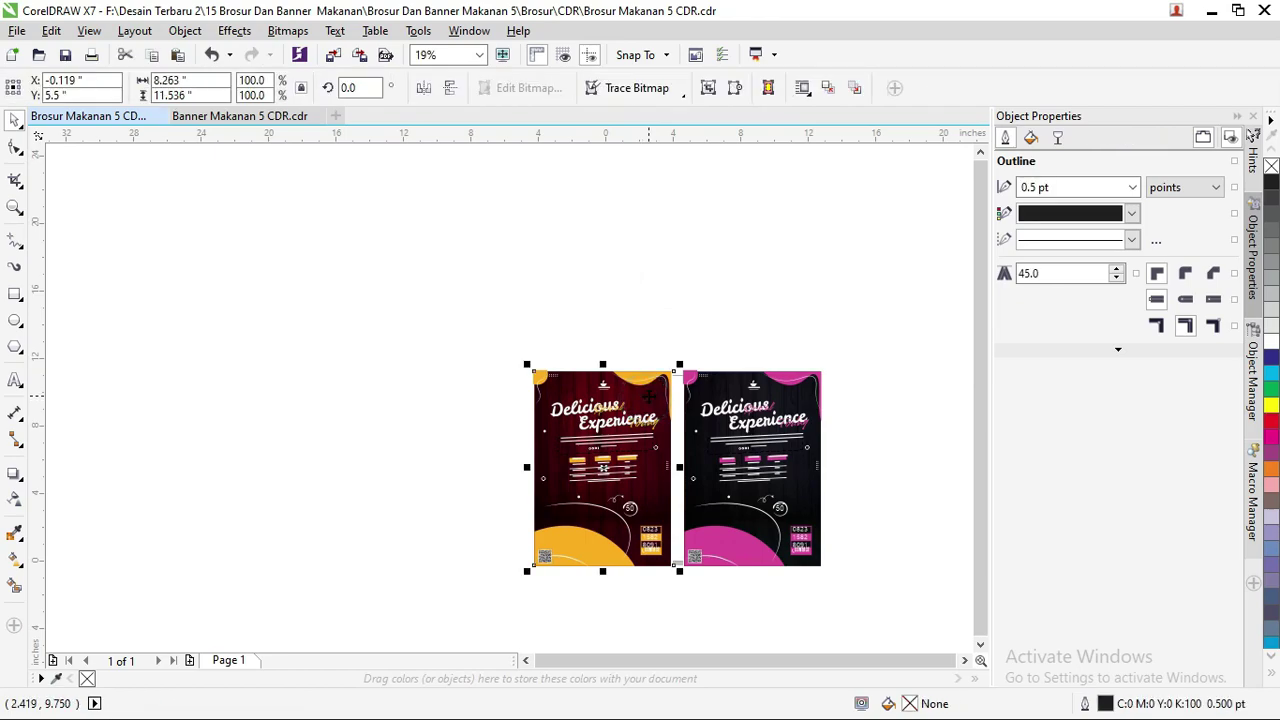
Pull the wood background and lens overlay aside to inspect, then undo both moves.
left_click_drag(644, 396, 403, 397)
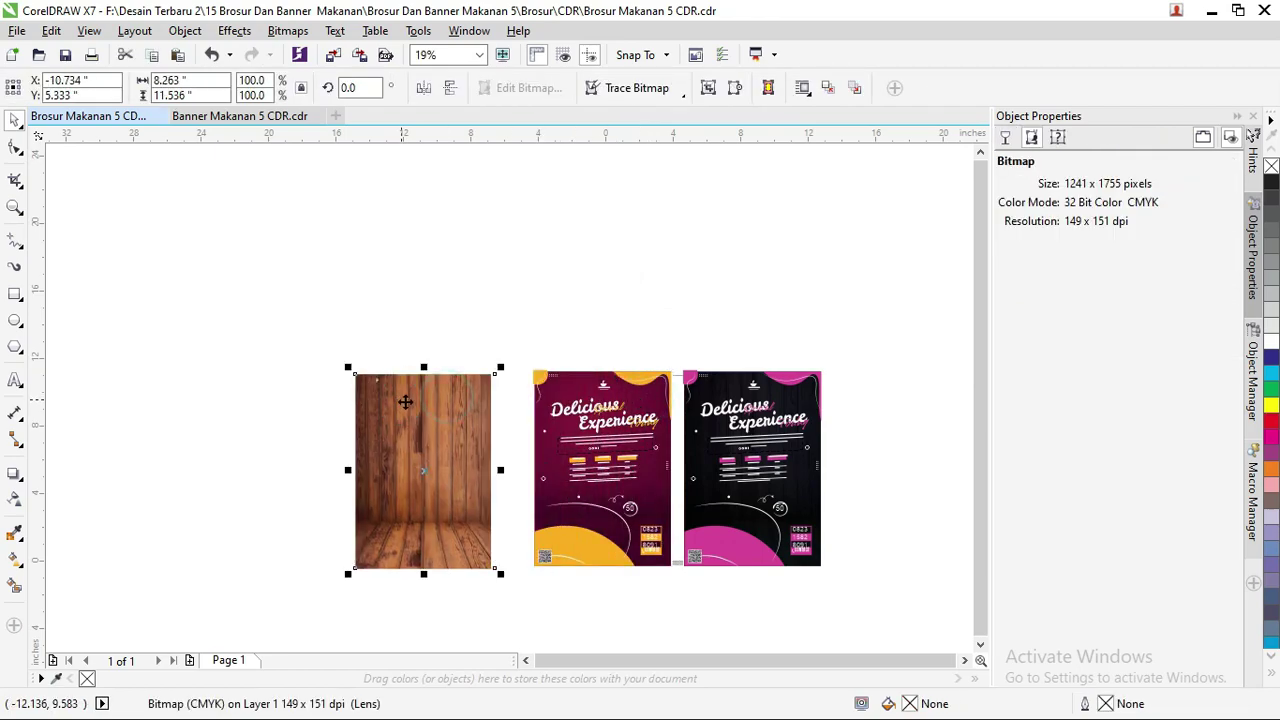
scroll(445, 417, "up", 1)
scroll(446, 417, "down", 1)
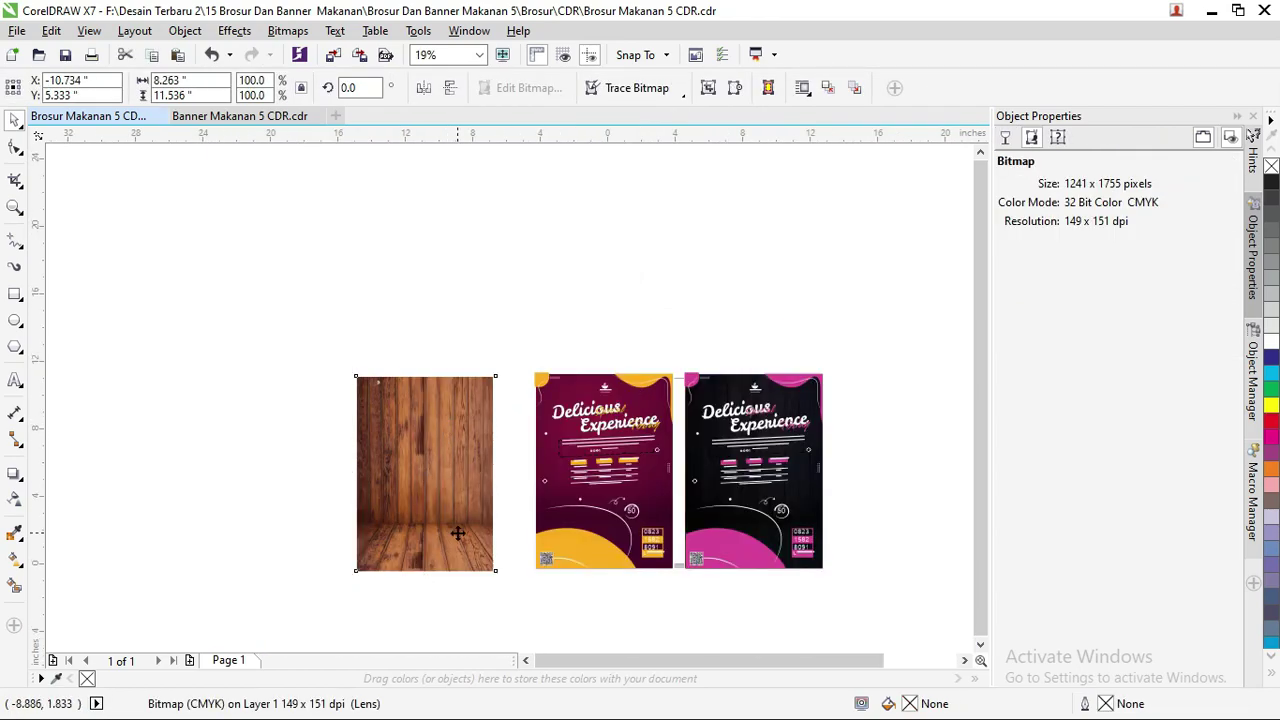
scroll(457, 533, "up", 2)
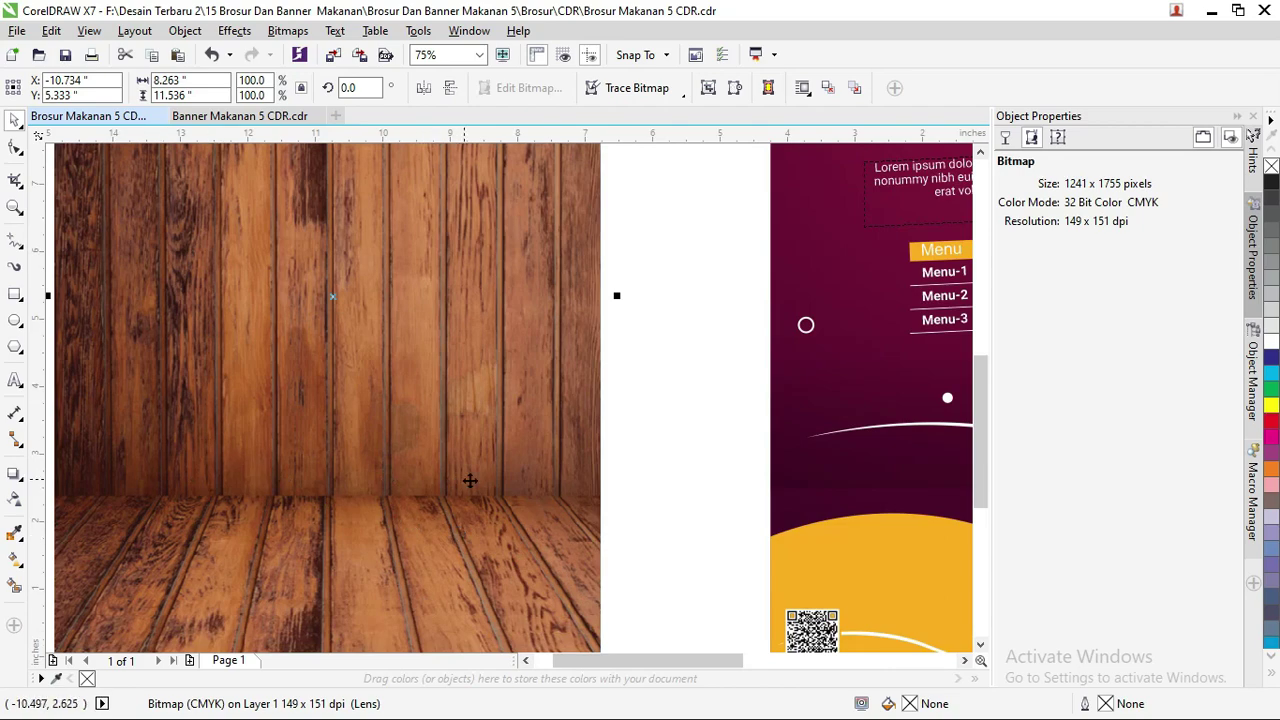
scroll(336, 472, "down", 2)
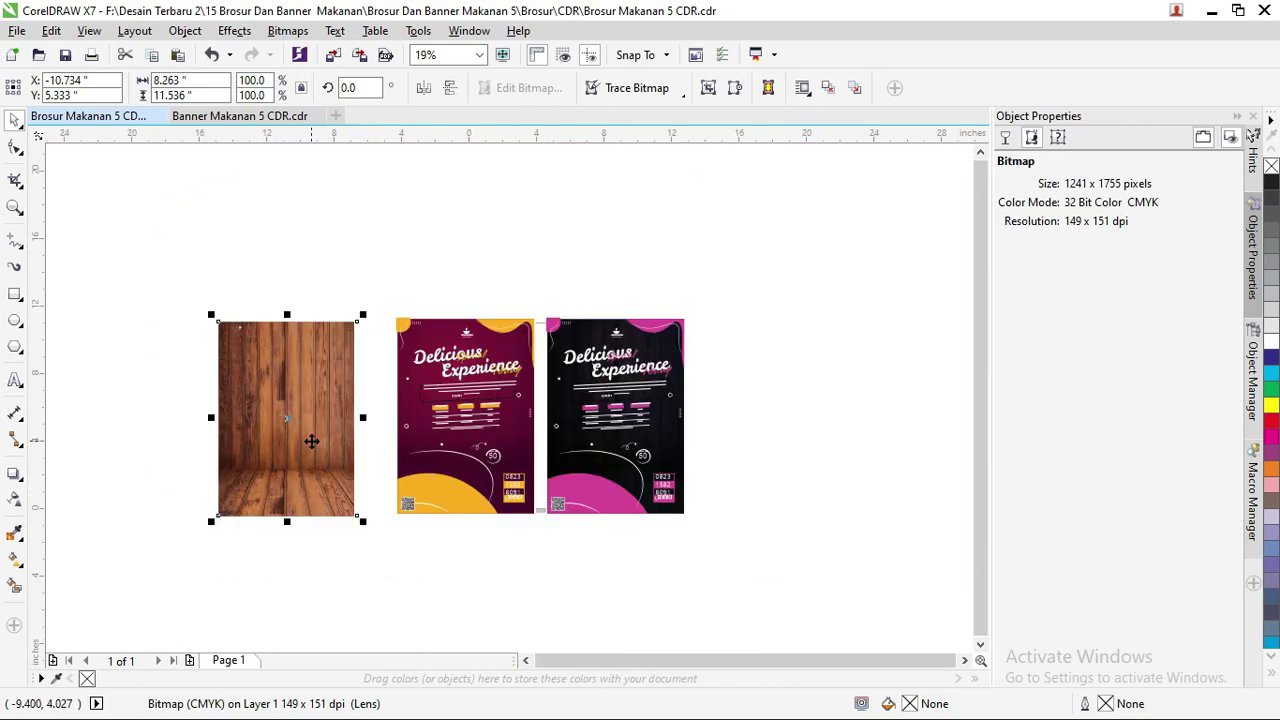
scroll(312, 441, "up", 1)
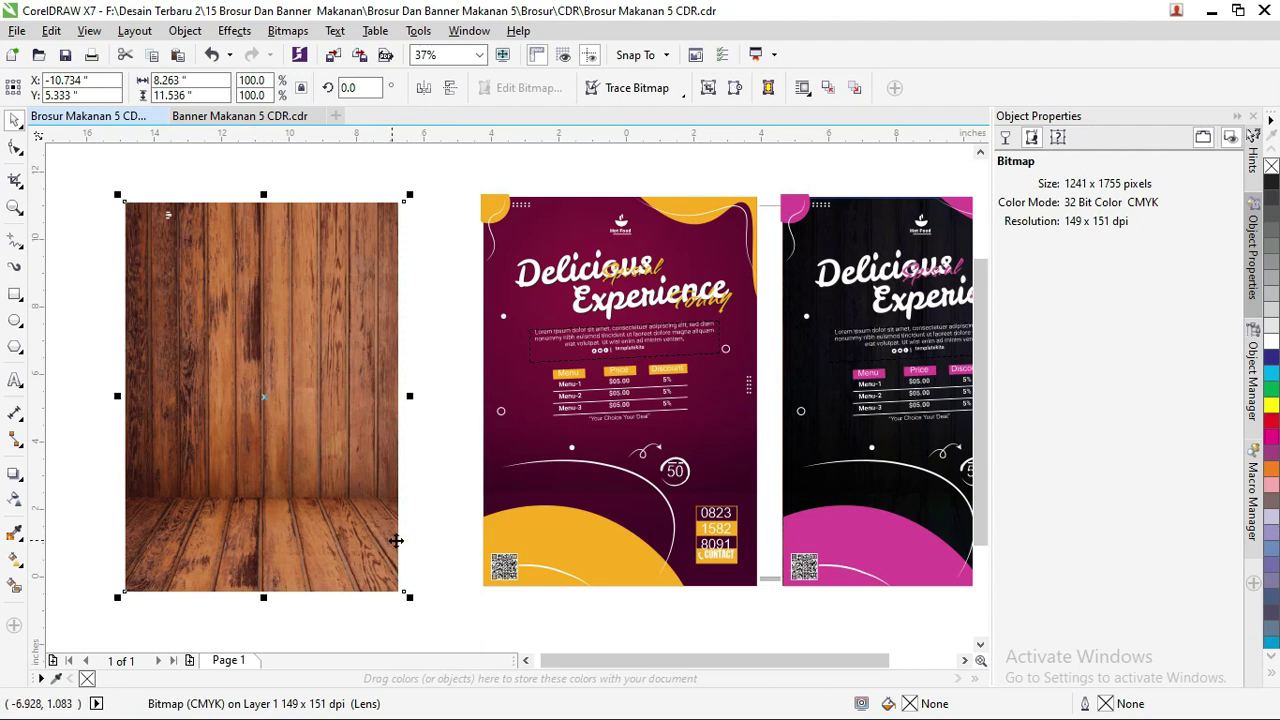
left_click_drag(727, 483, 368, 470)
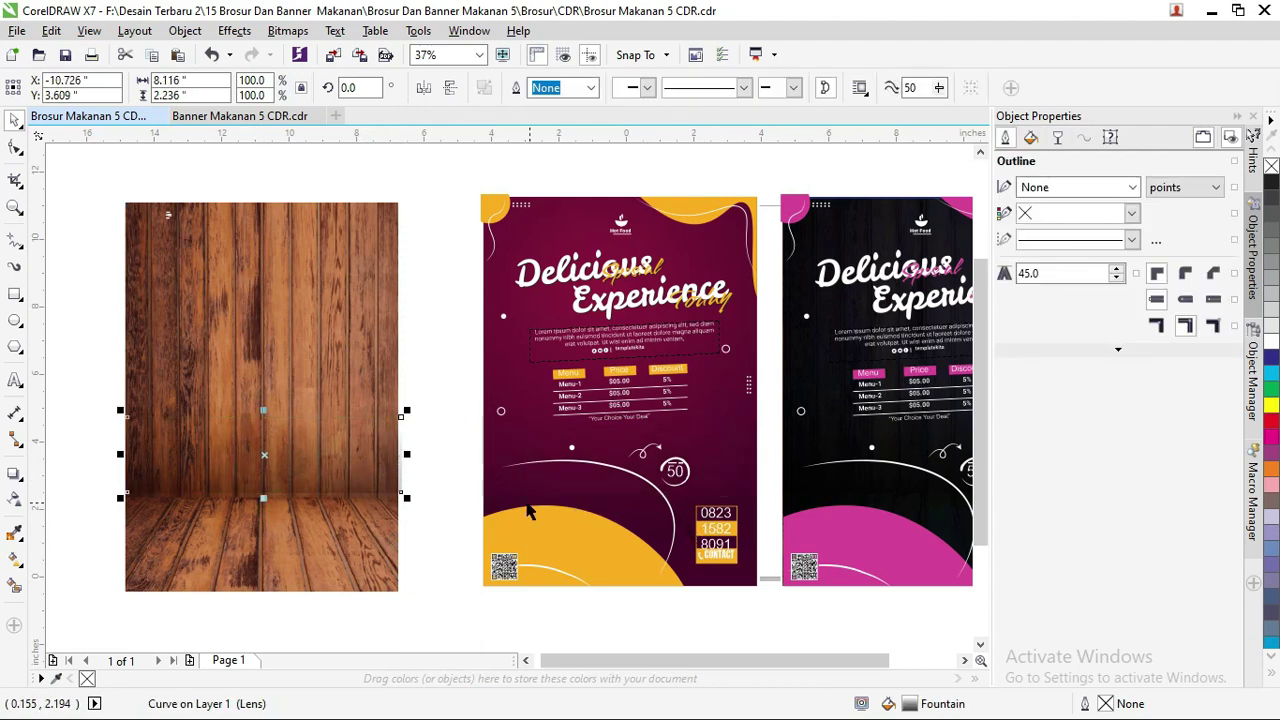
key("ctrl+z")
key("ctrl+z")
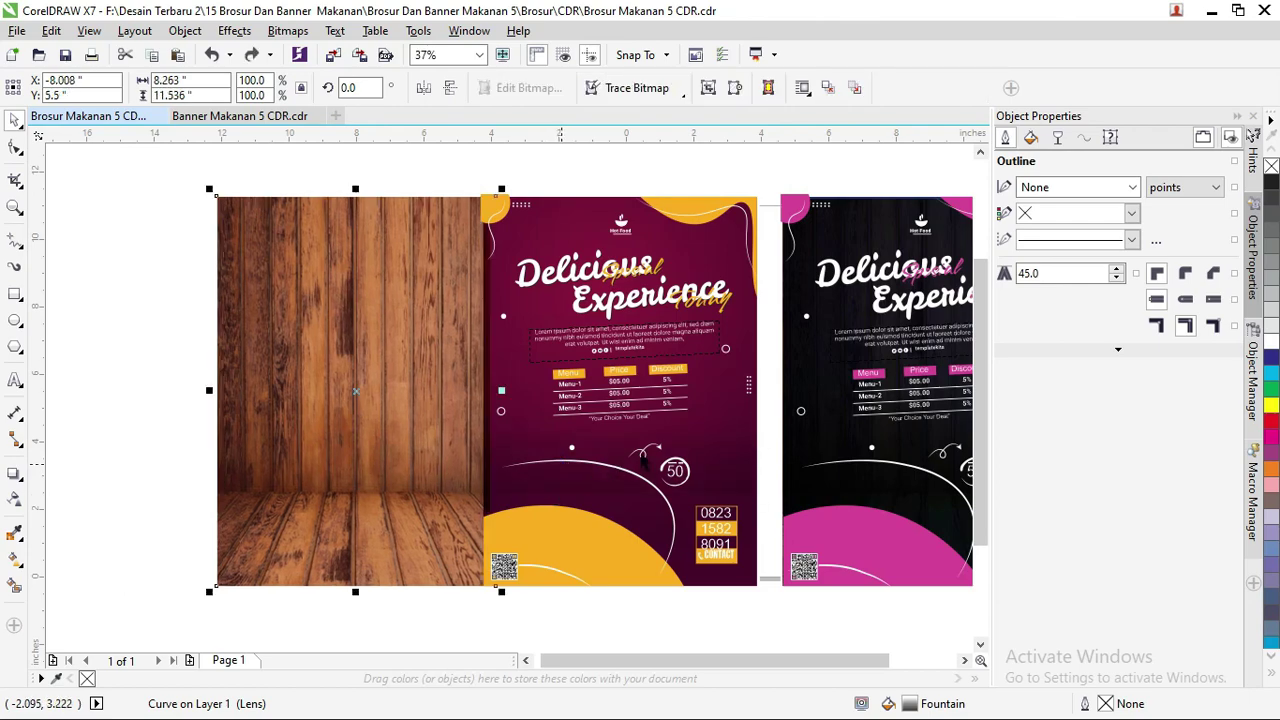
key("ctrl+z")
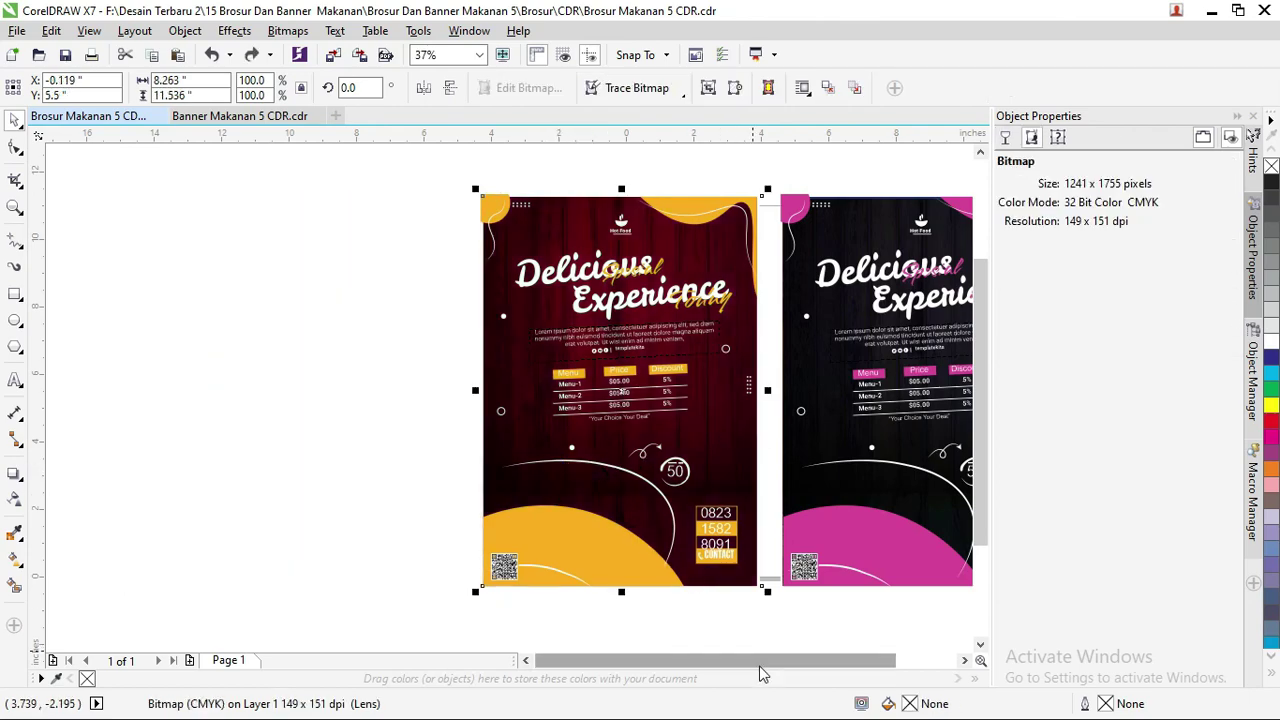
Move the lens overlay onto the orange brochure and shift the pink brochure's wood background right.
left_click_drag(748, 660, 860, 674)
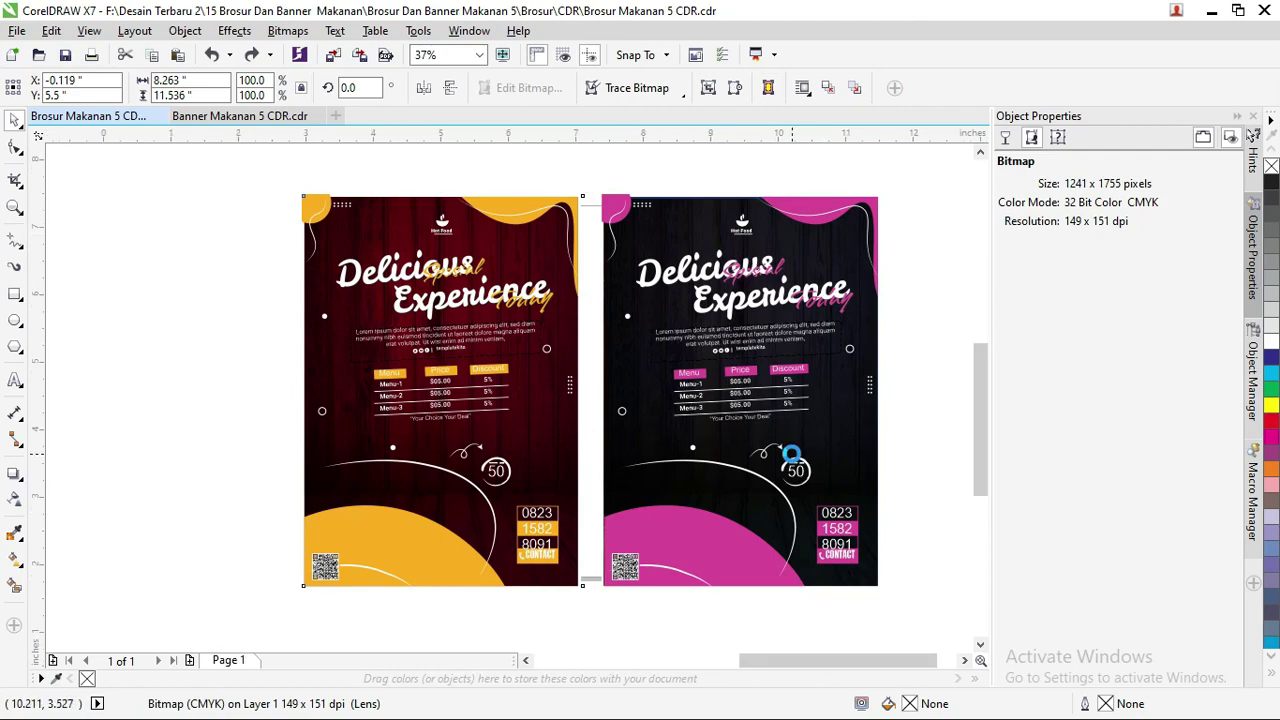
scroll(792, 620, "up", 2)
scroll(790, 634, "down", 2)
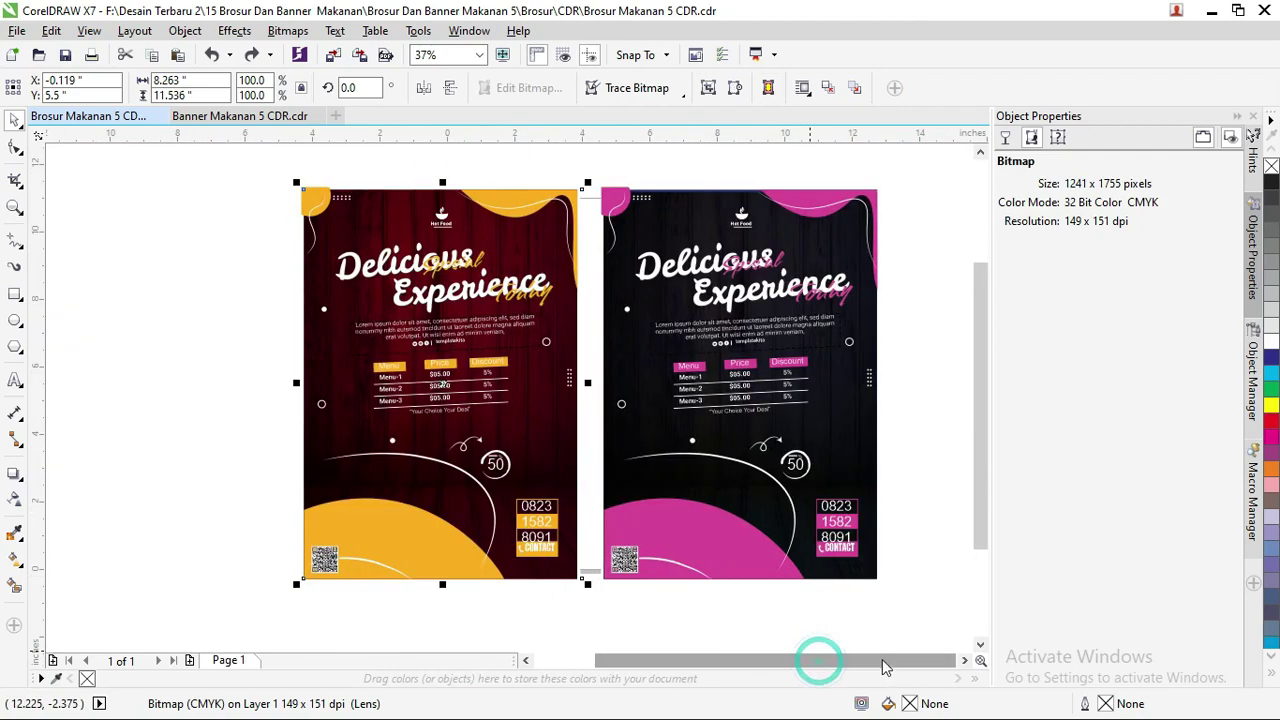
left_click(838, 420)
left_click_drag(838, 420, 623, 426)
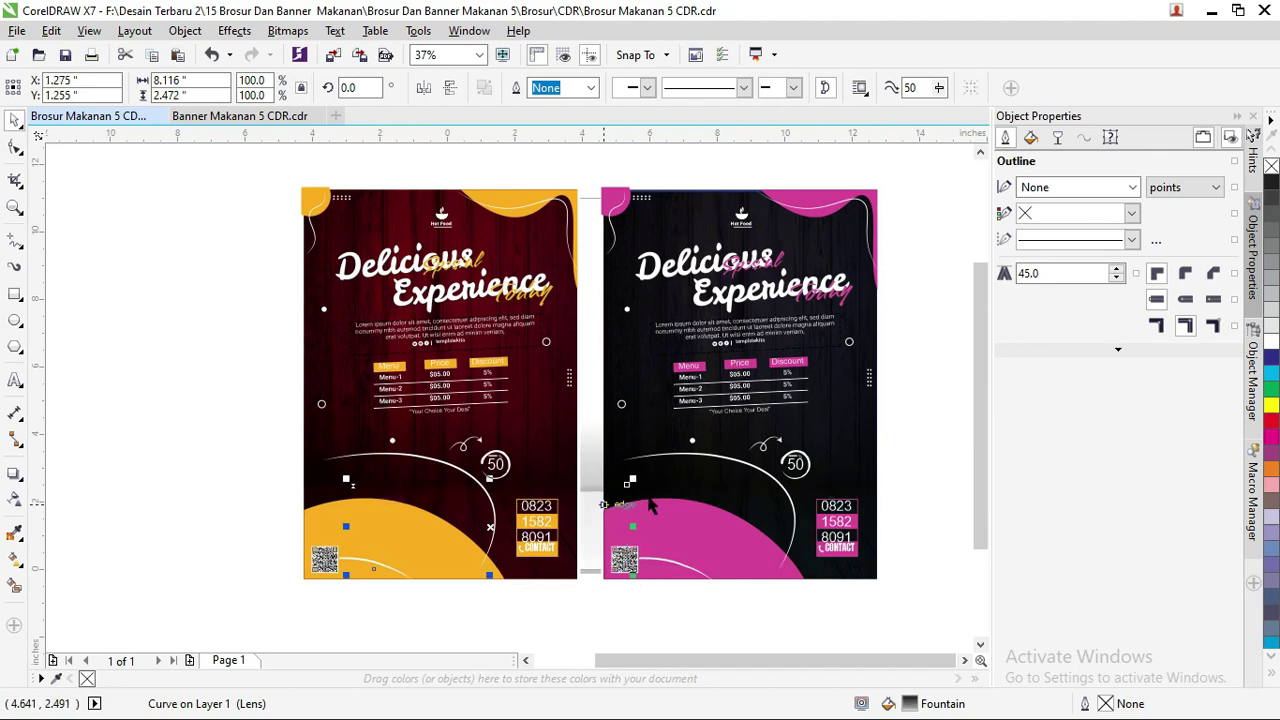
left_click(831, 438)
left_click_drag(831, 438, 896, 439)
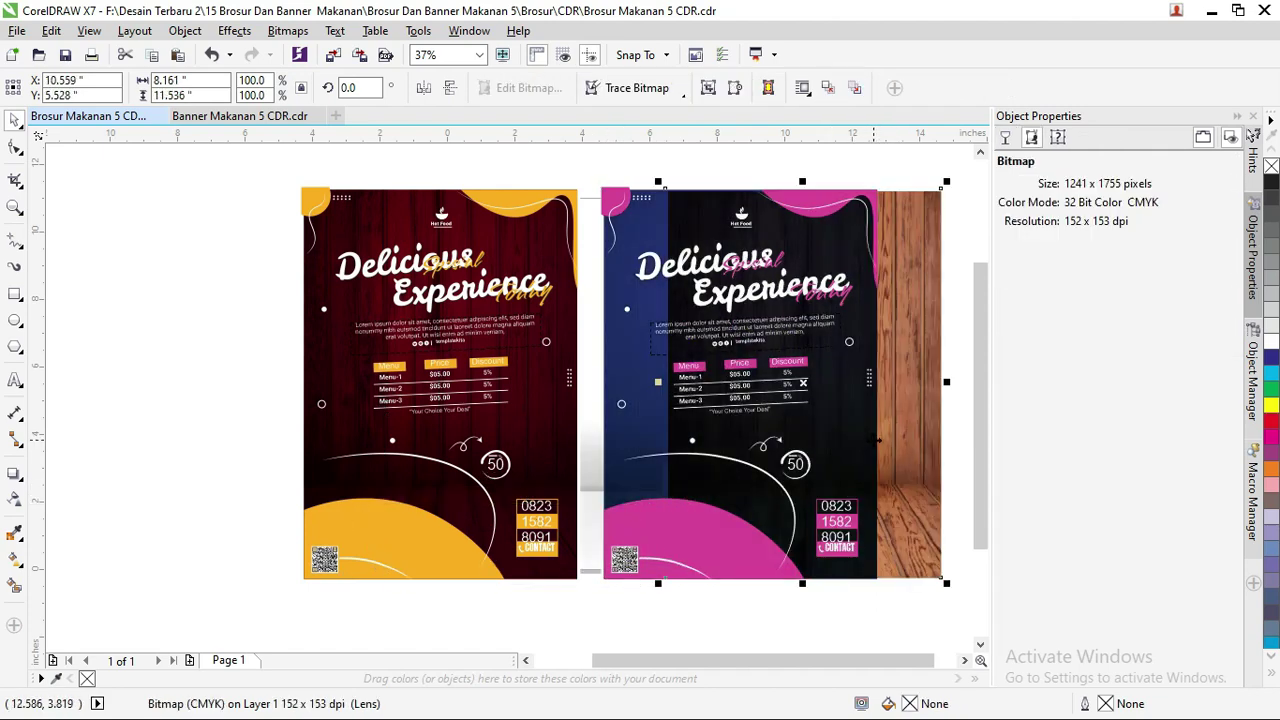
Recolour a gradient node of the pink brochure's overlay to lighter blue C82 M75 Y0 K0.
left_click(632, 338)
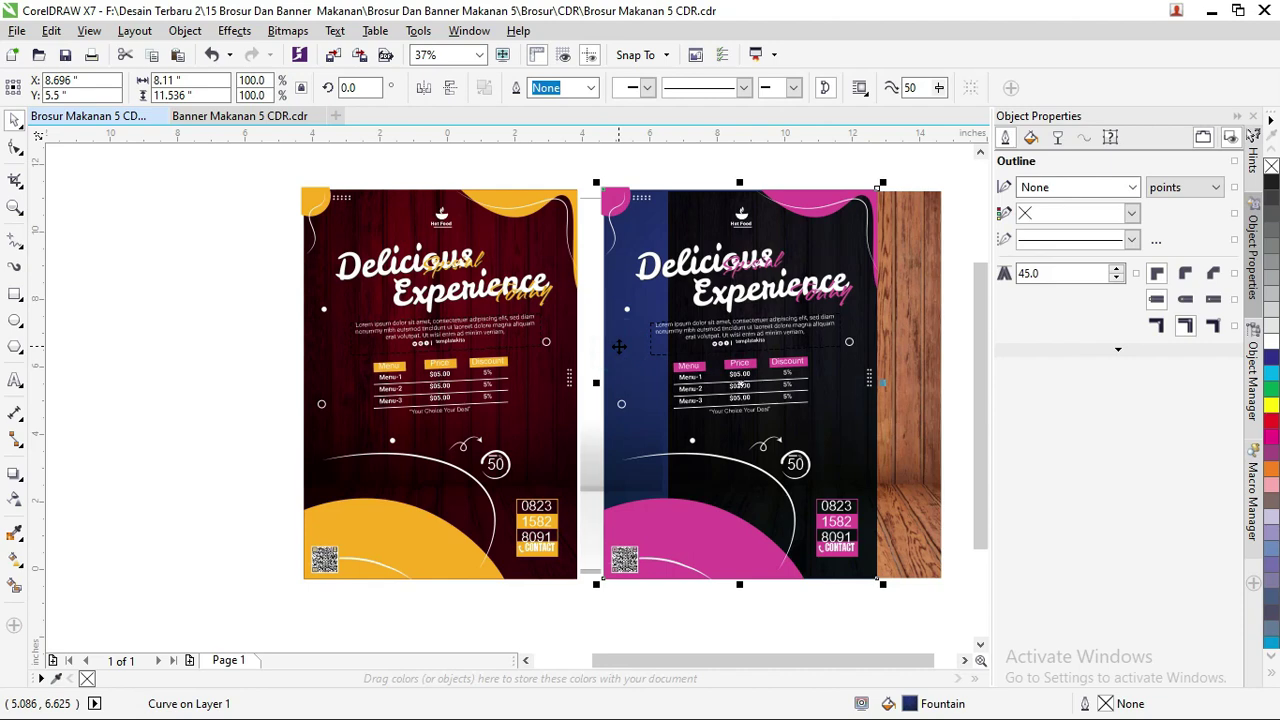
left_click(14, 562)
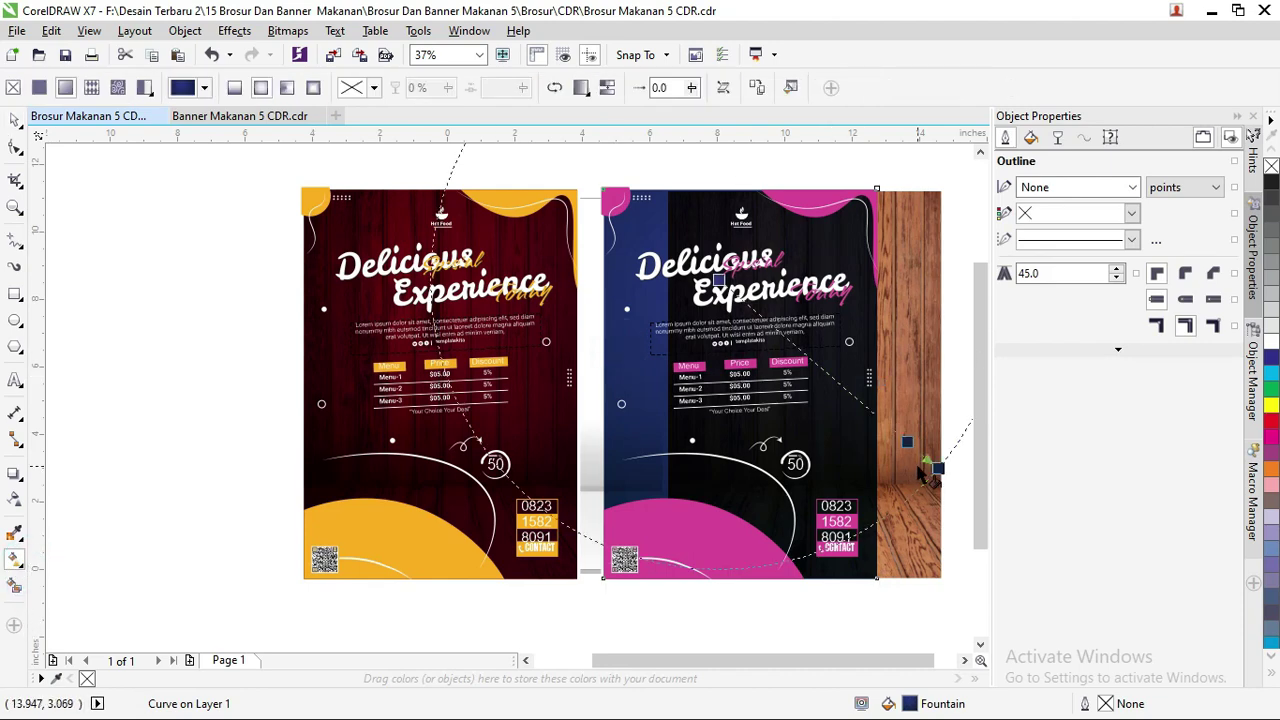
left_click(718, 278)
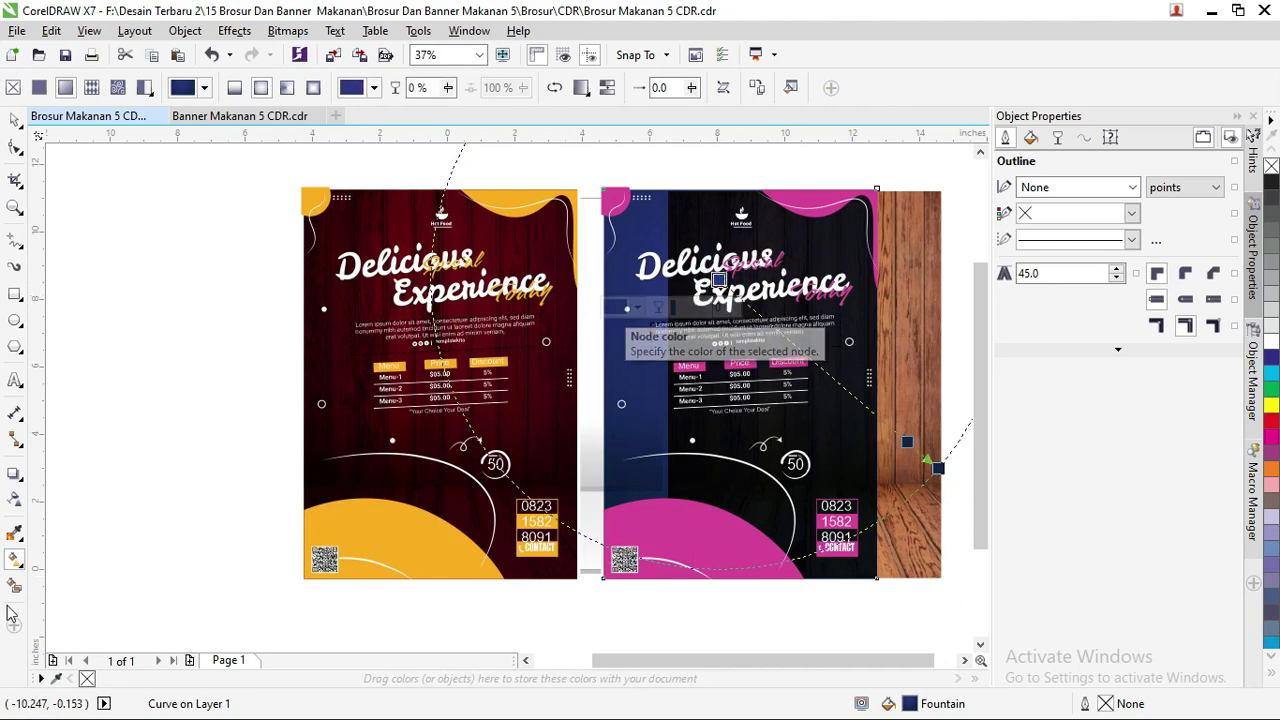
left_click(617, 310)
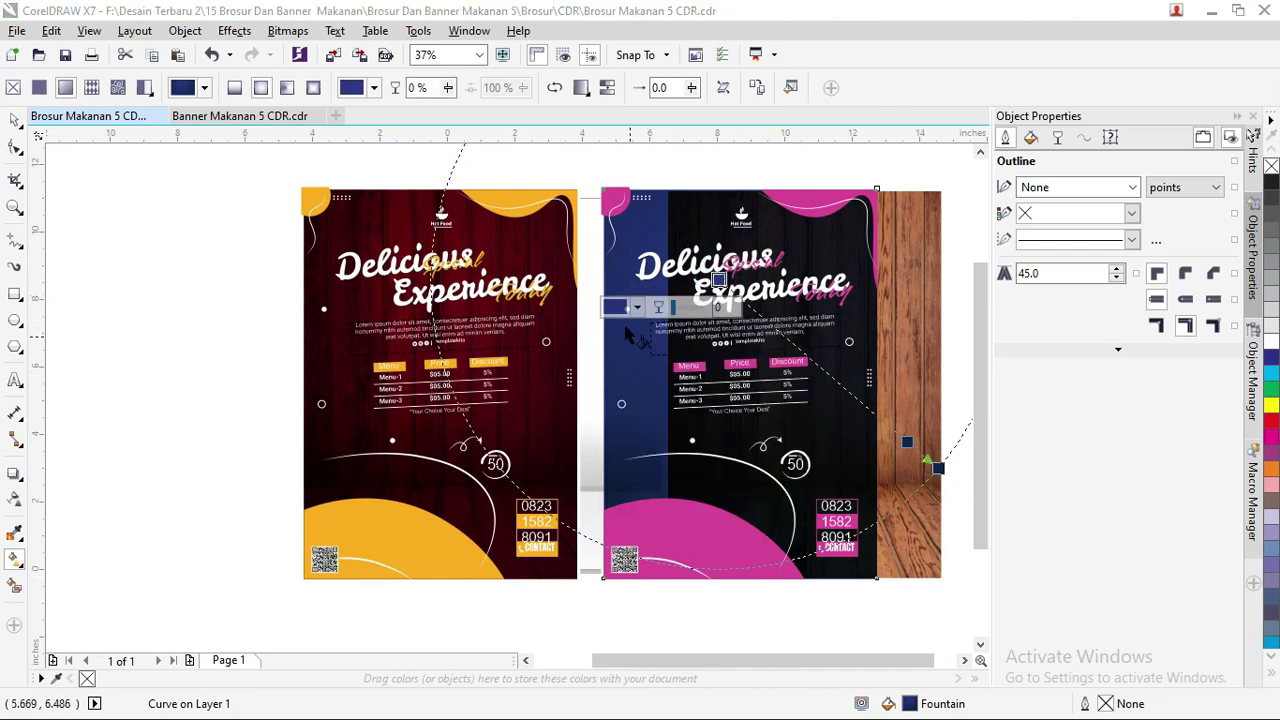
left_click(615, 310)
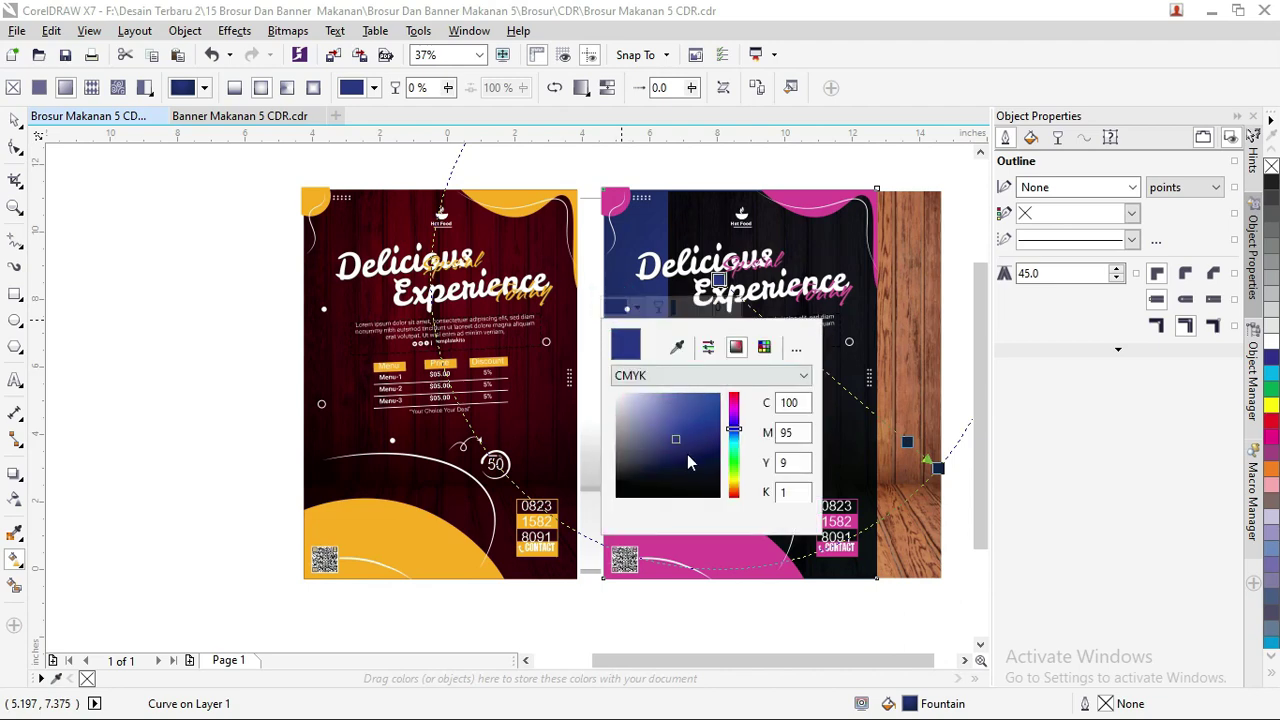
left_click(671, 432)
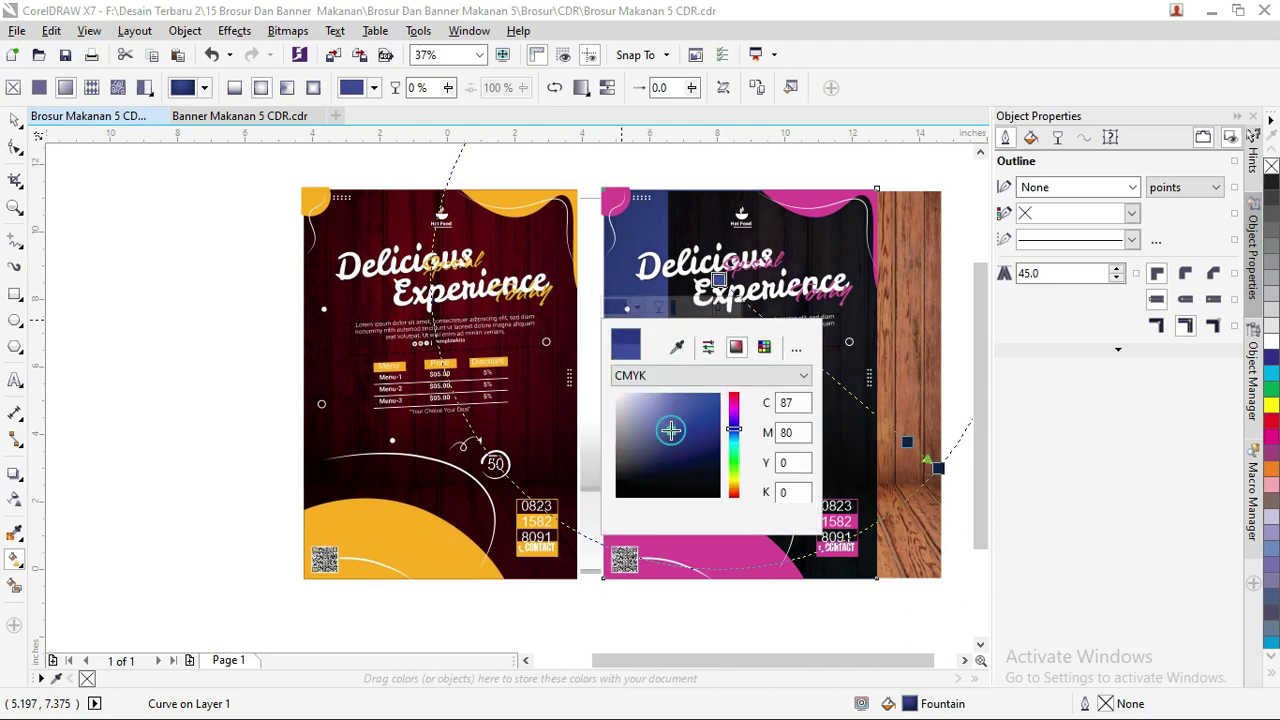
left_click(669, 428)
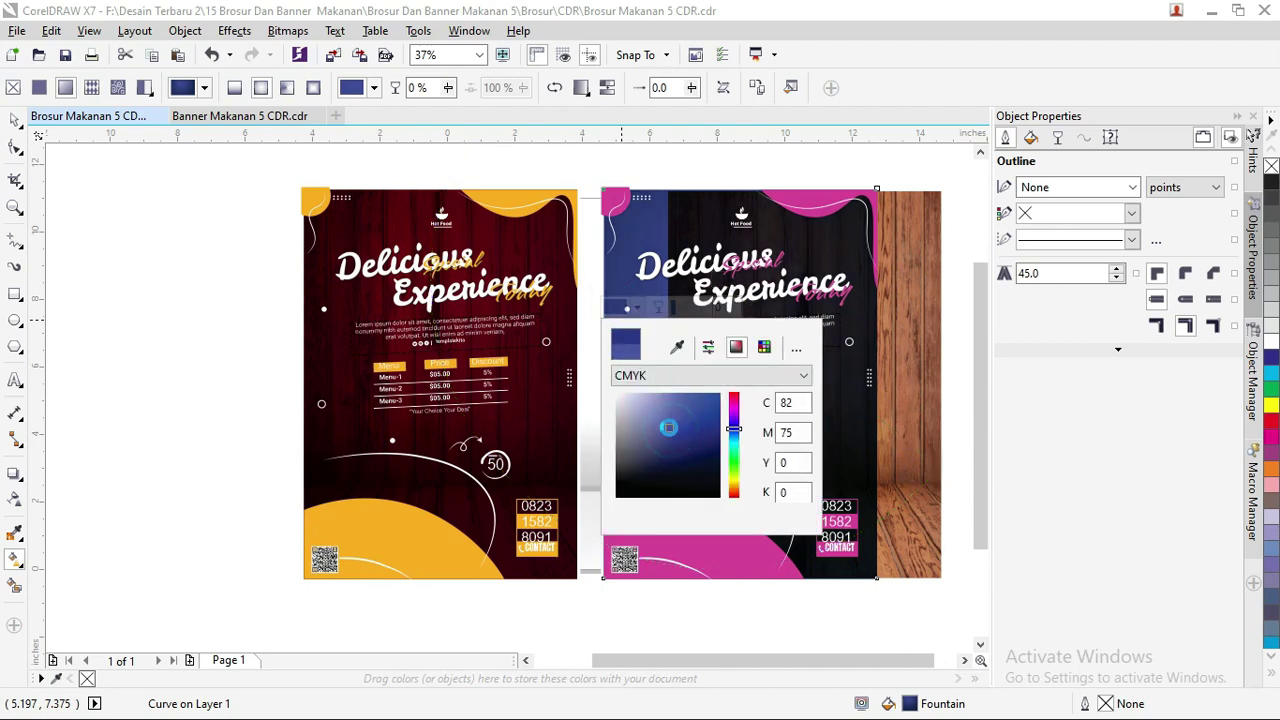
left_click(16, 118)
scroll(917, 340, "up", 2)
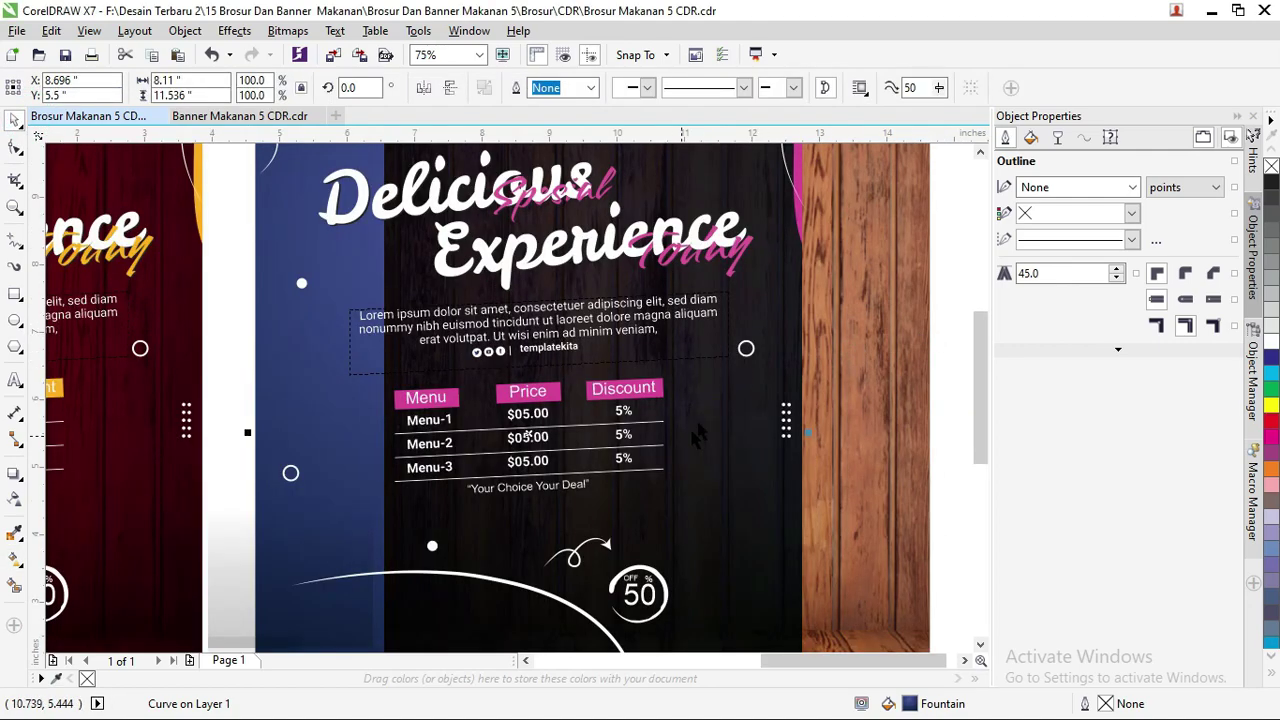
scroll(619, 410, "down", 2)
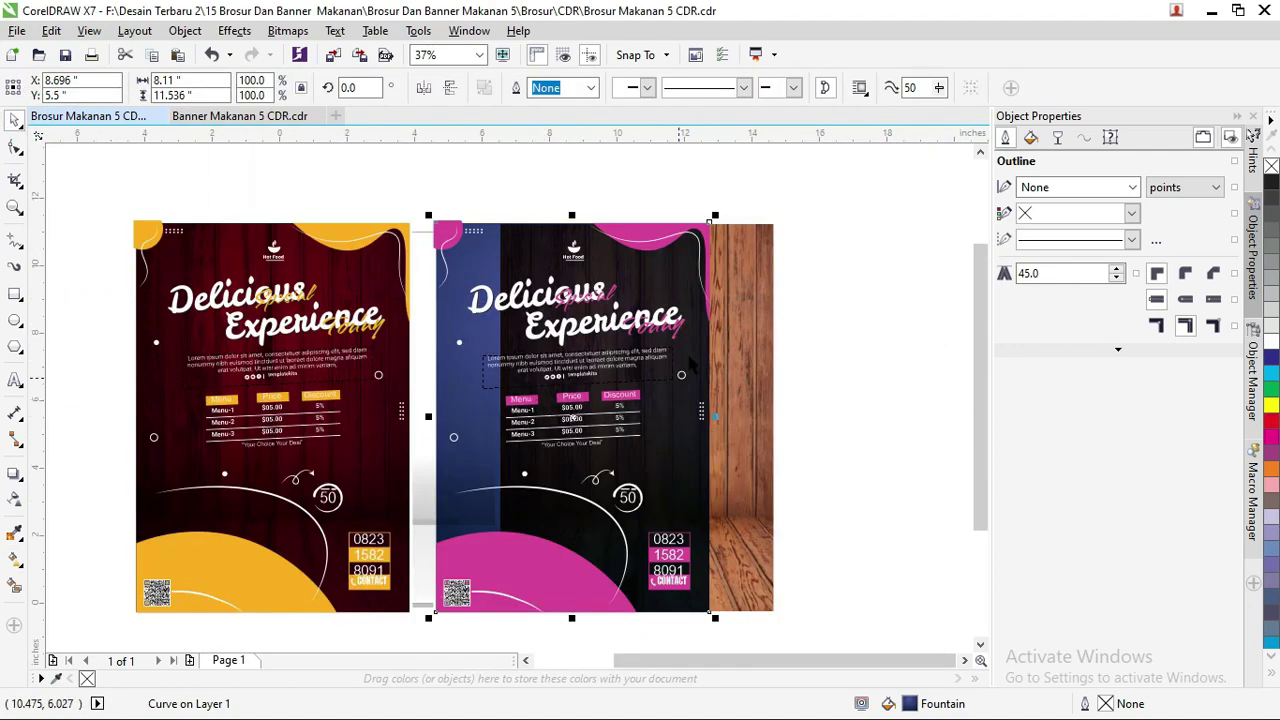
left_click(384, 180)
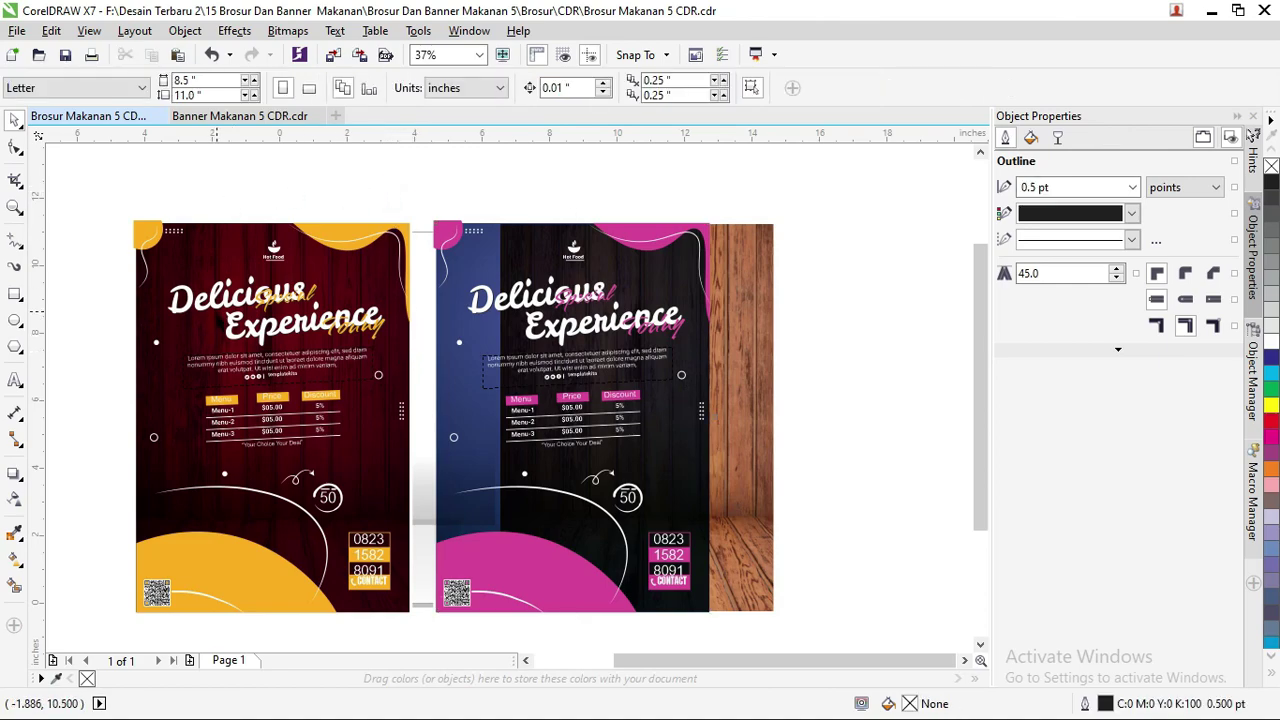
left_click(236, 308)
scroll(236, 305, "up", 2)
scroll(372, 338, "up", 3)
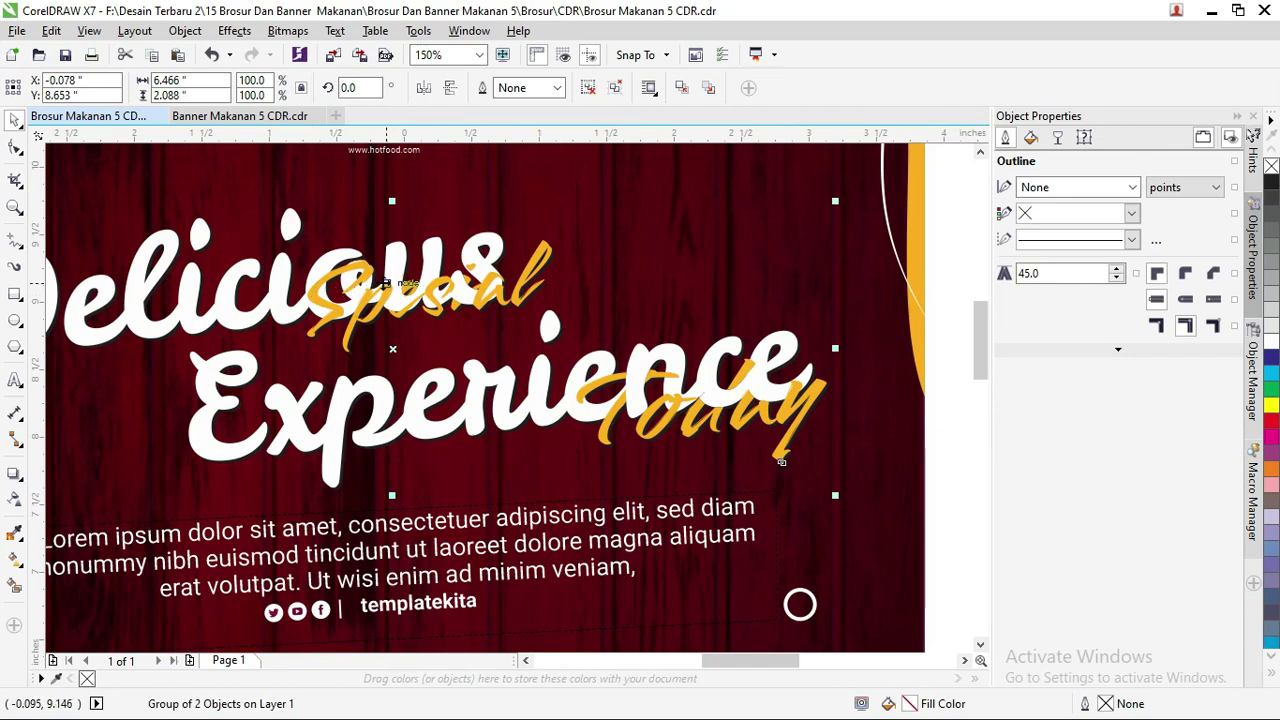
scroll(403, 417, "up", 2)
scroll(517, 282, "up", 2)
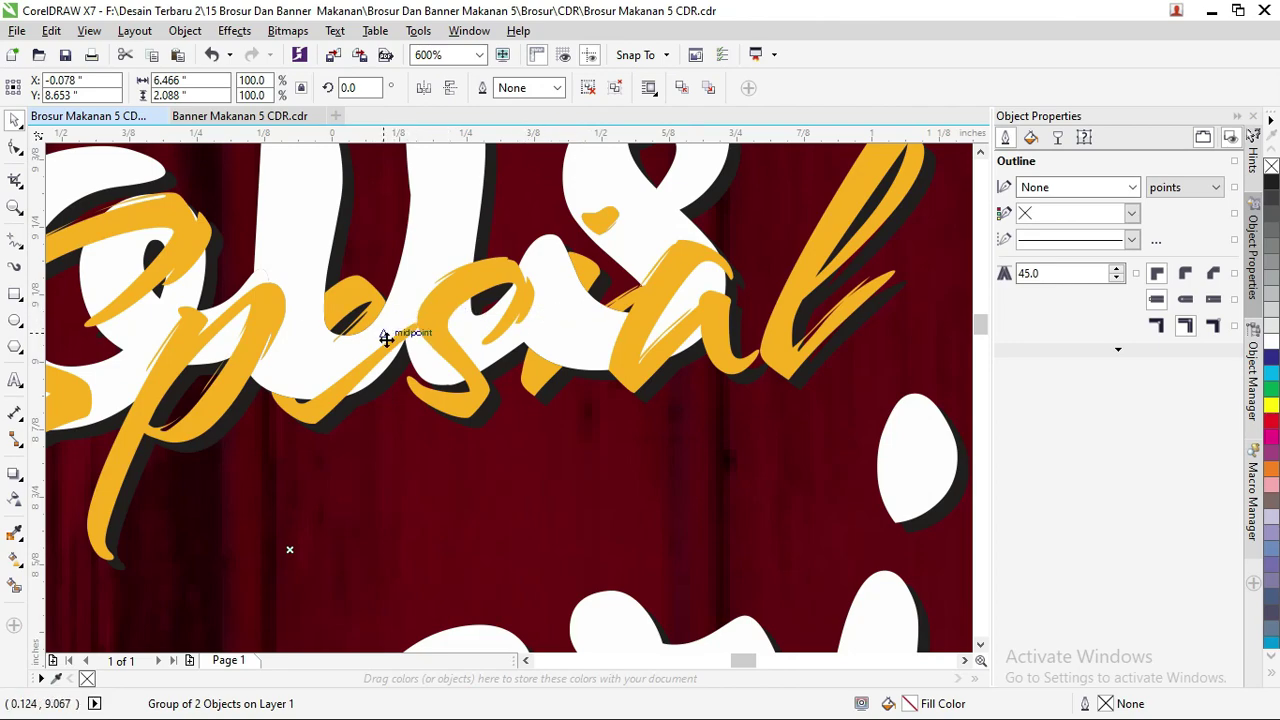
scroll(531, 331, "down", 2)
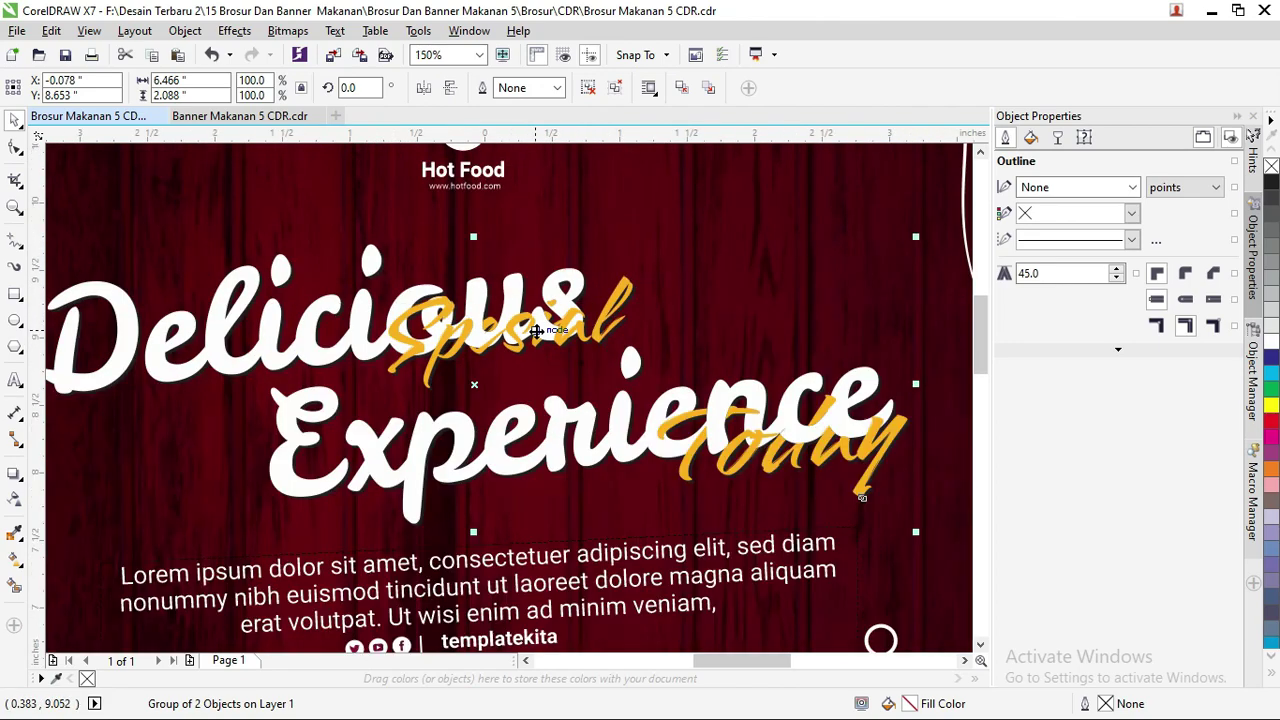
scroll(536, 331, "down", 1)
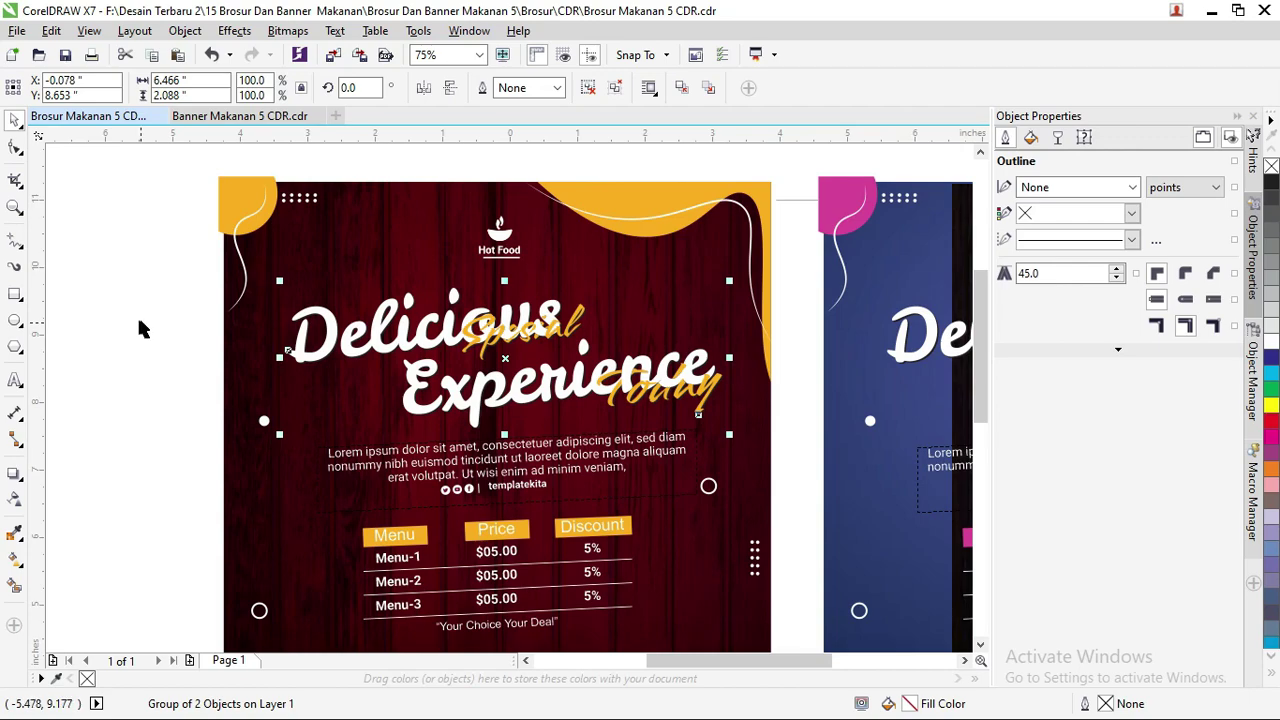
scroll(424, 377, "down", 1)
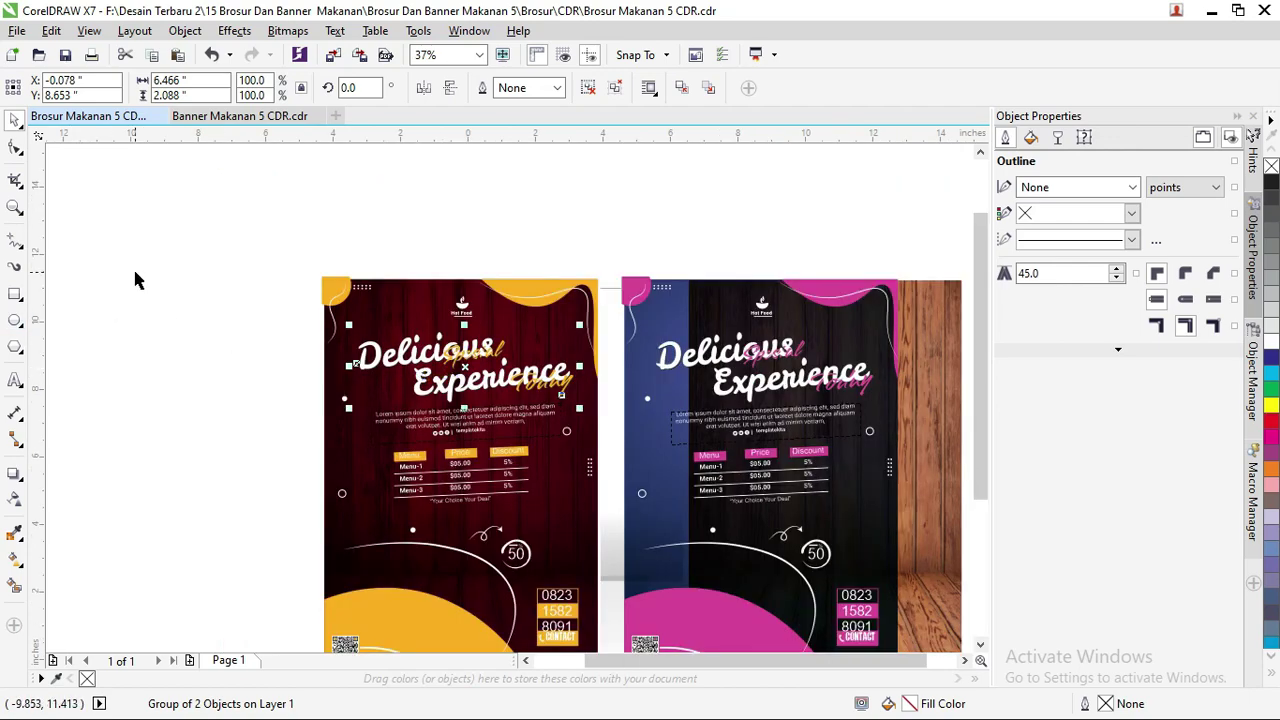
left_click(14, 385)
scroll(401, 279, "up", 1)
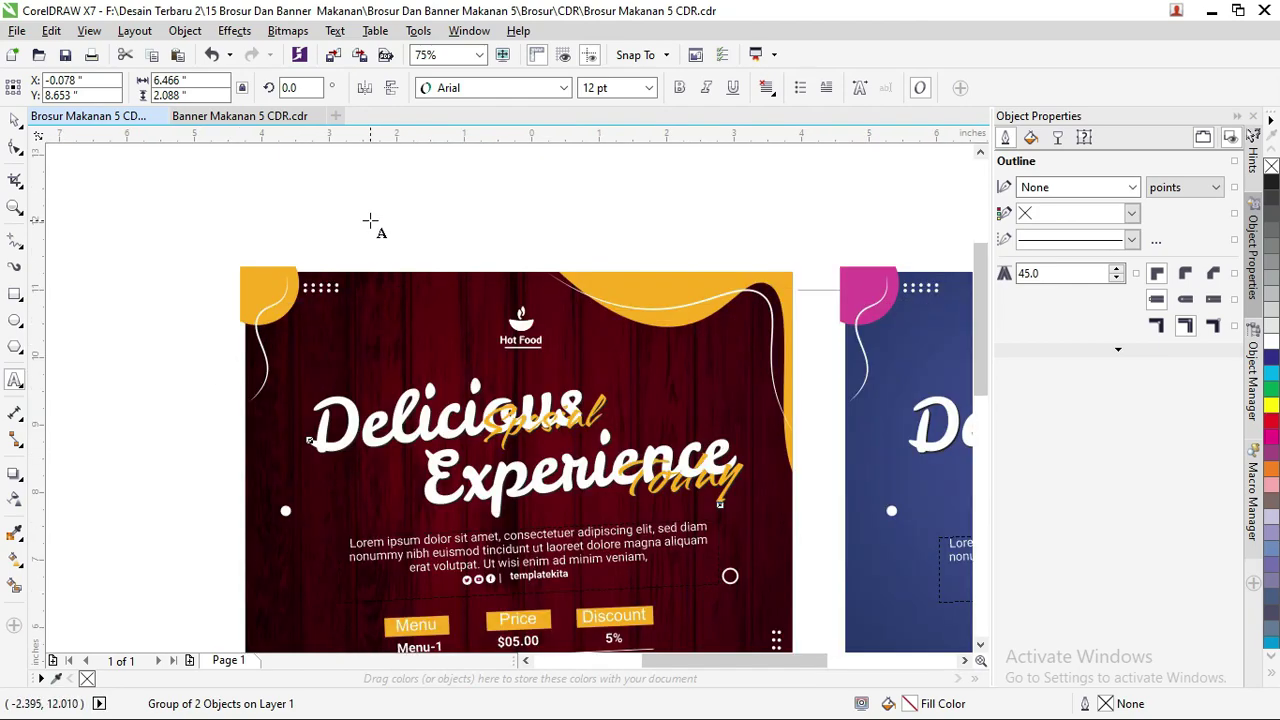
scroll(400, 274, "down", 2)
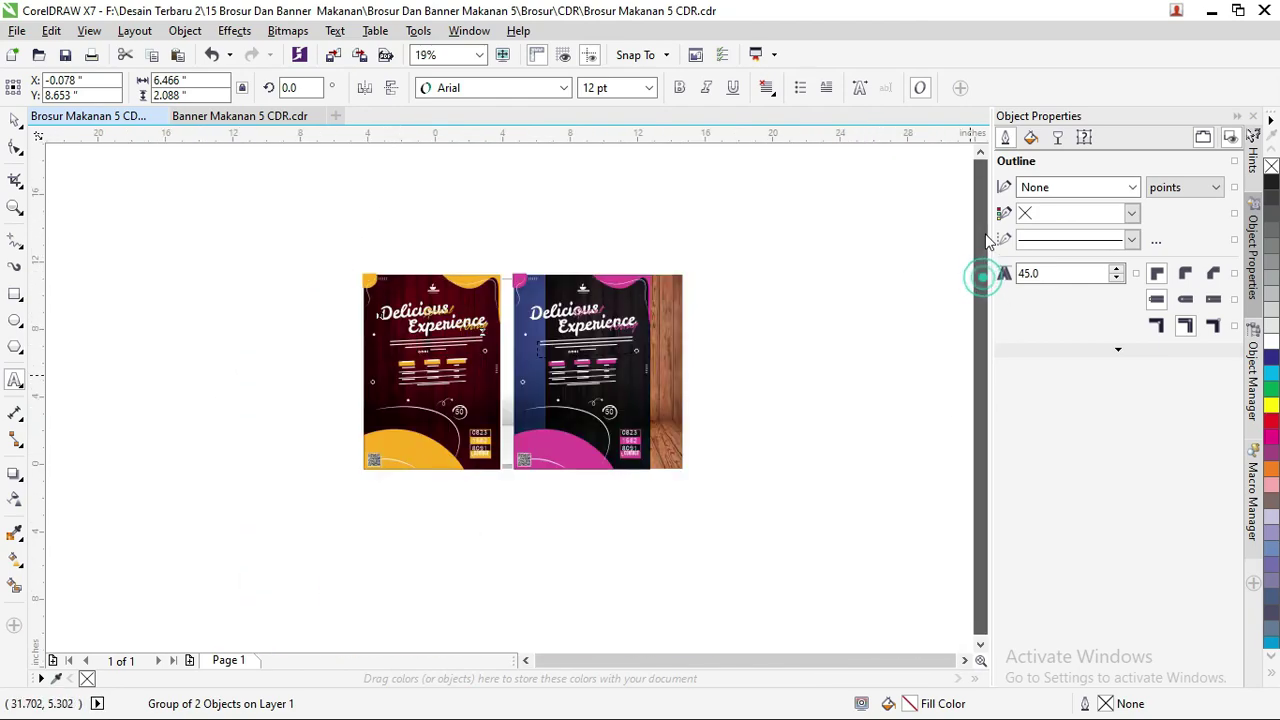
scroll(486, 207, "up", 1)
scroll(486, 207, "up", 2)
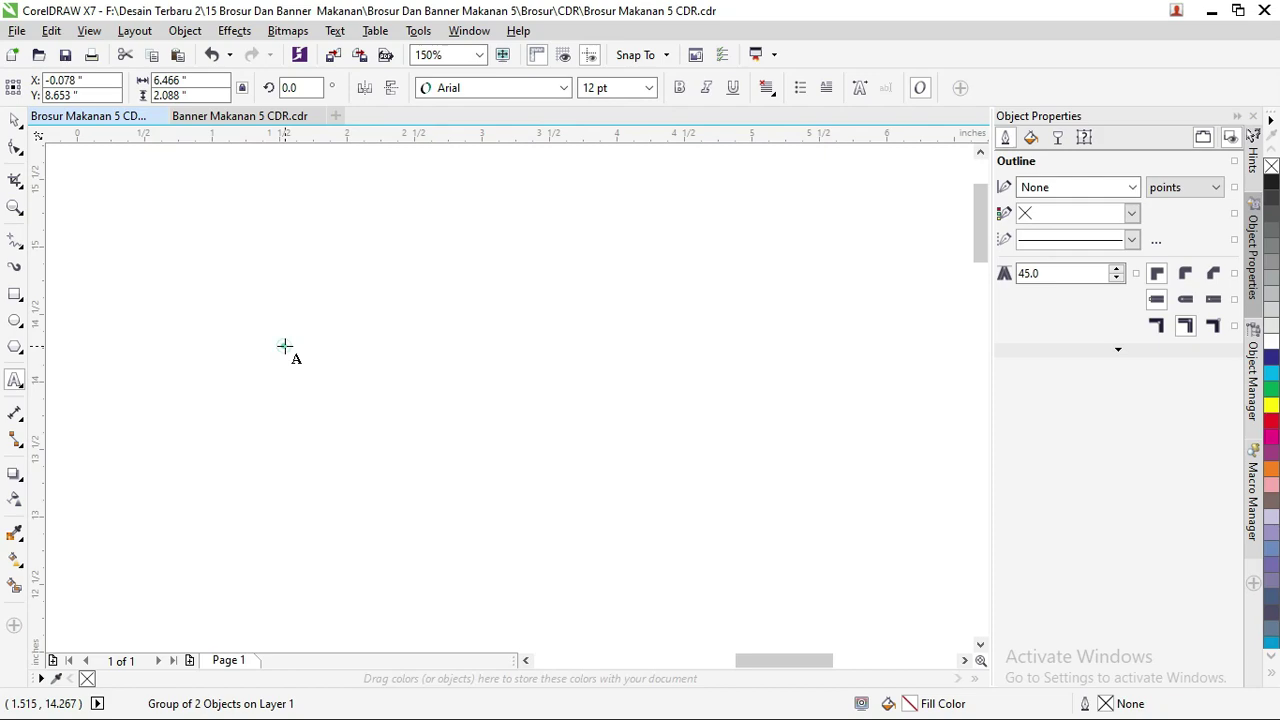
Create the artistic text 'Delicous' on the empty canvas.
left_click(285, 349)
type("Deli")
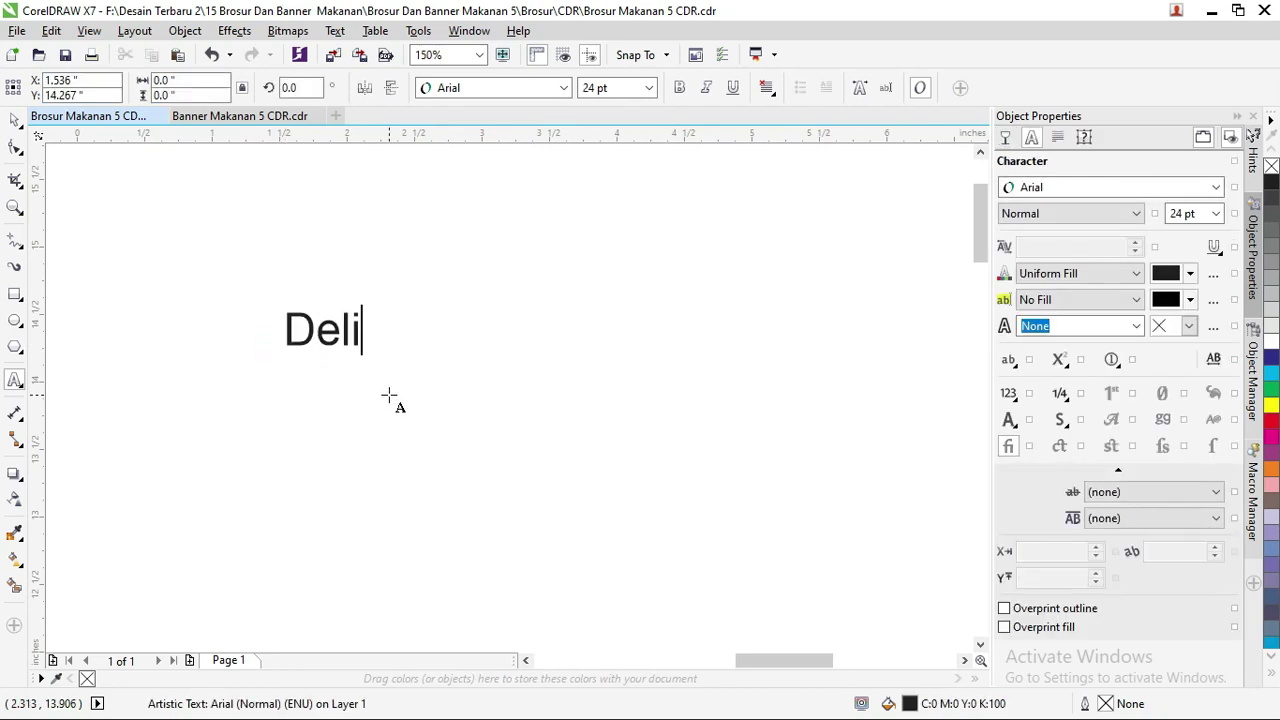
key("F10")
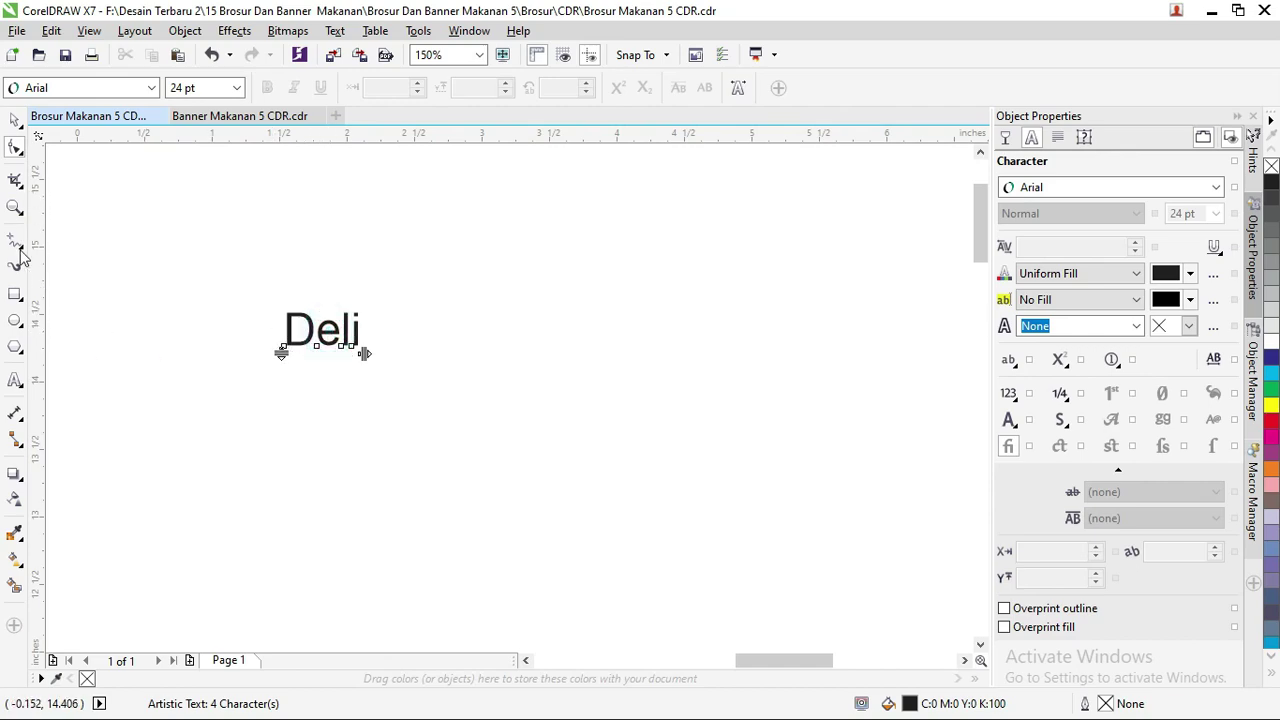
left_click(15, 380)
left_click(358, 330)
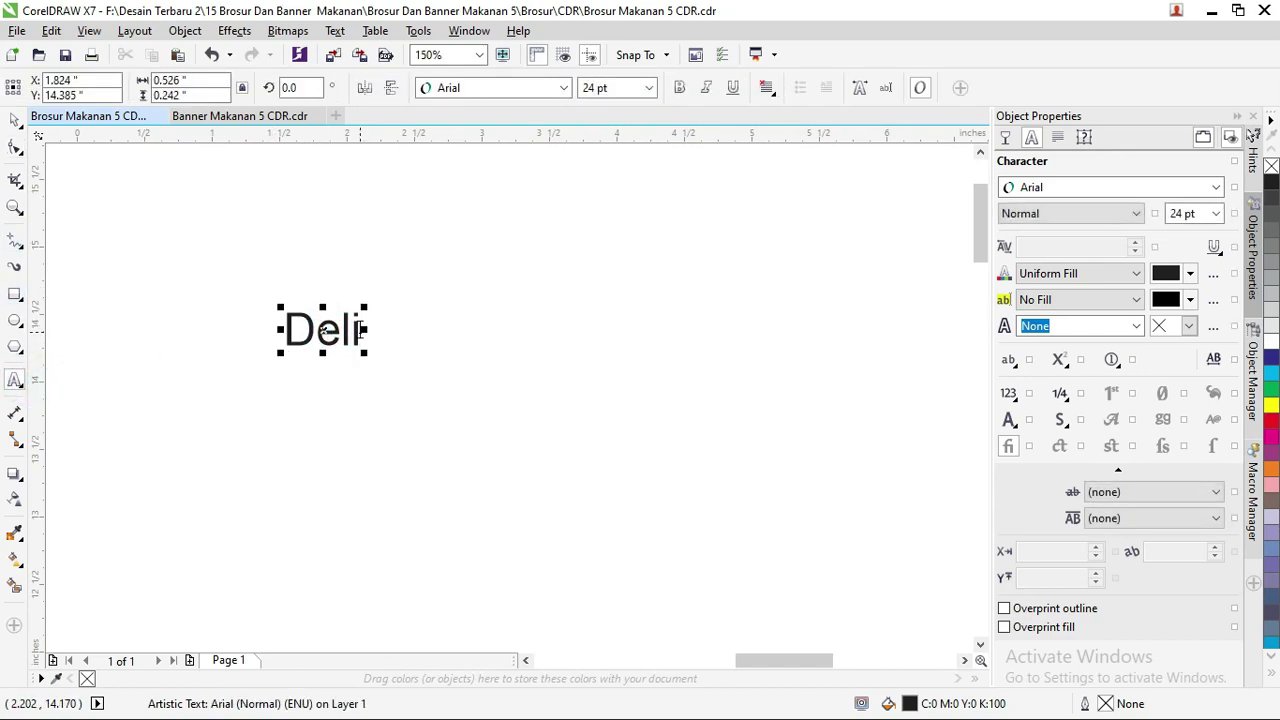
type("cous")
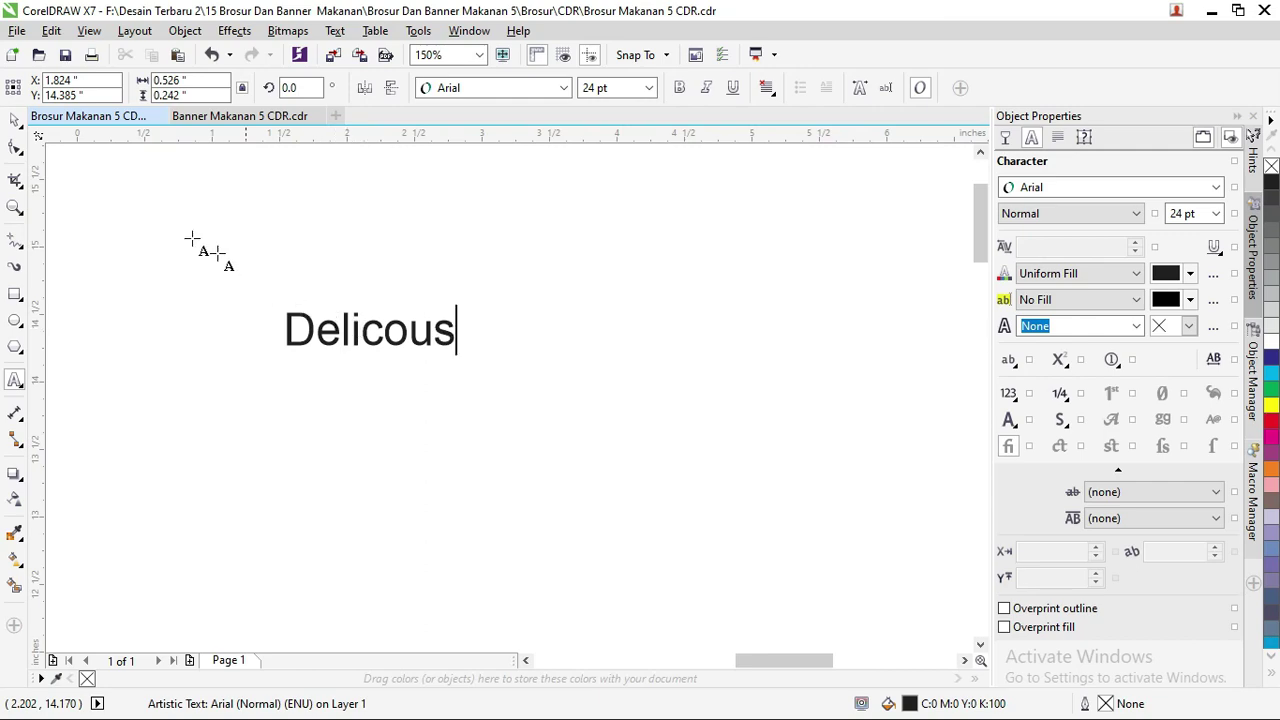
left_click(15, 120)
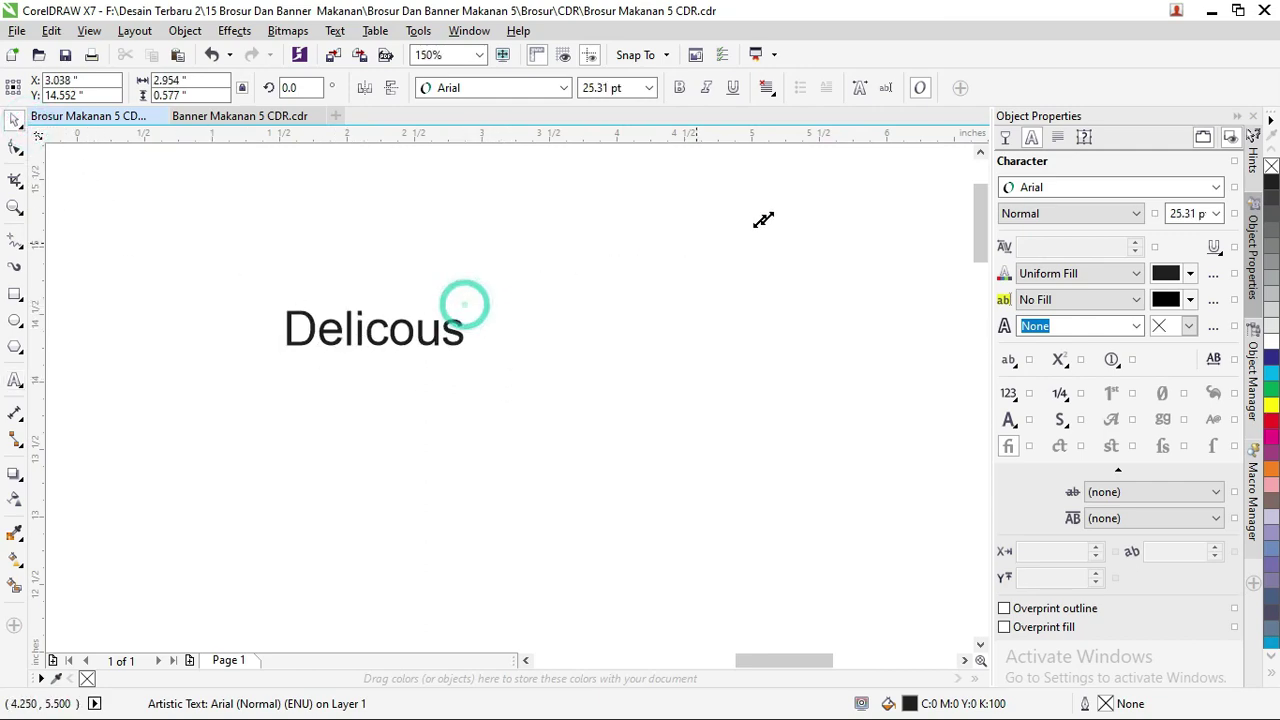
Enlarge Delicous to about 68 pt, set it in Leckerli One, and place a copy below.
left_click_drag(464, 305, 766, 248)
left_click(636, 300)
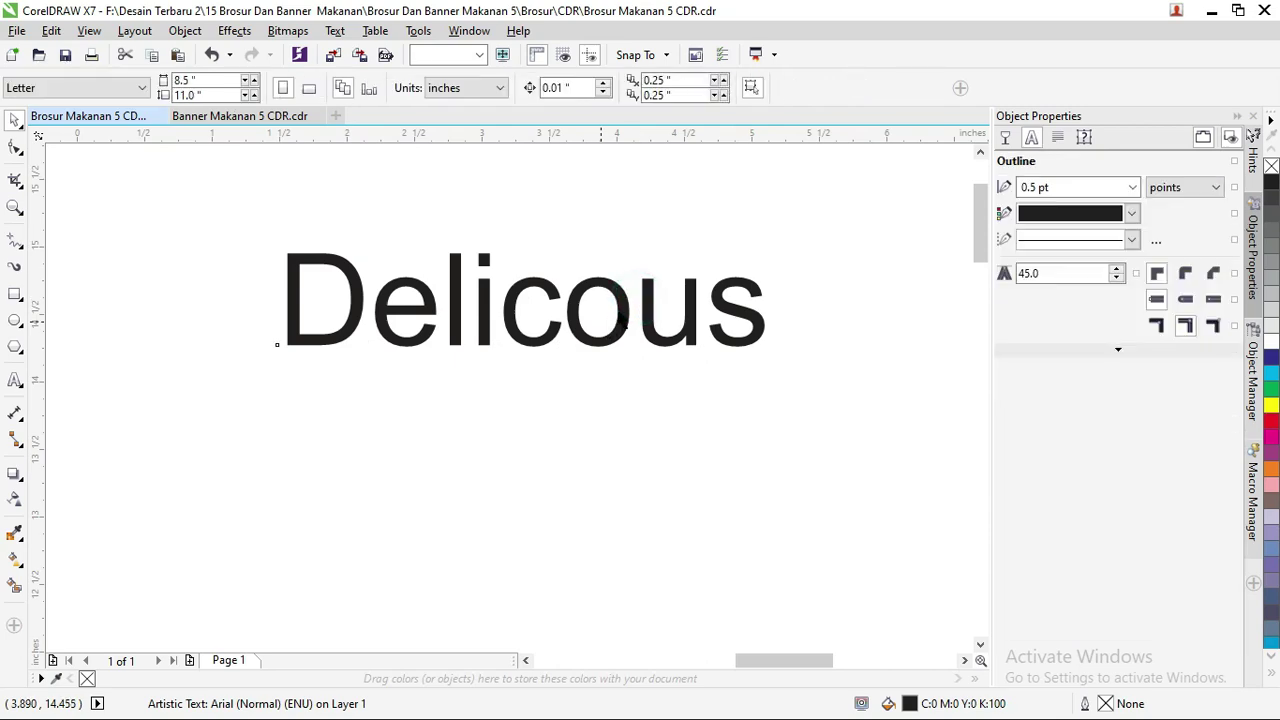
left_click_drag(623, 300, 570, 319)
left_click(513, 88)
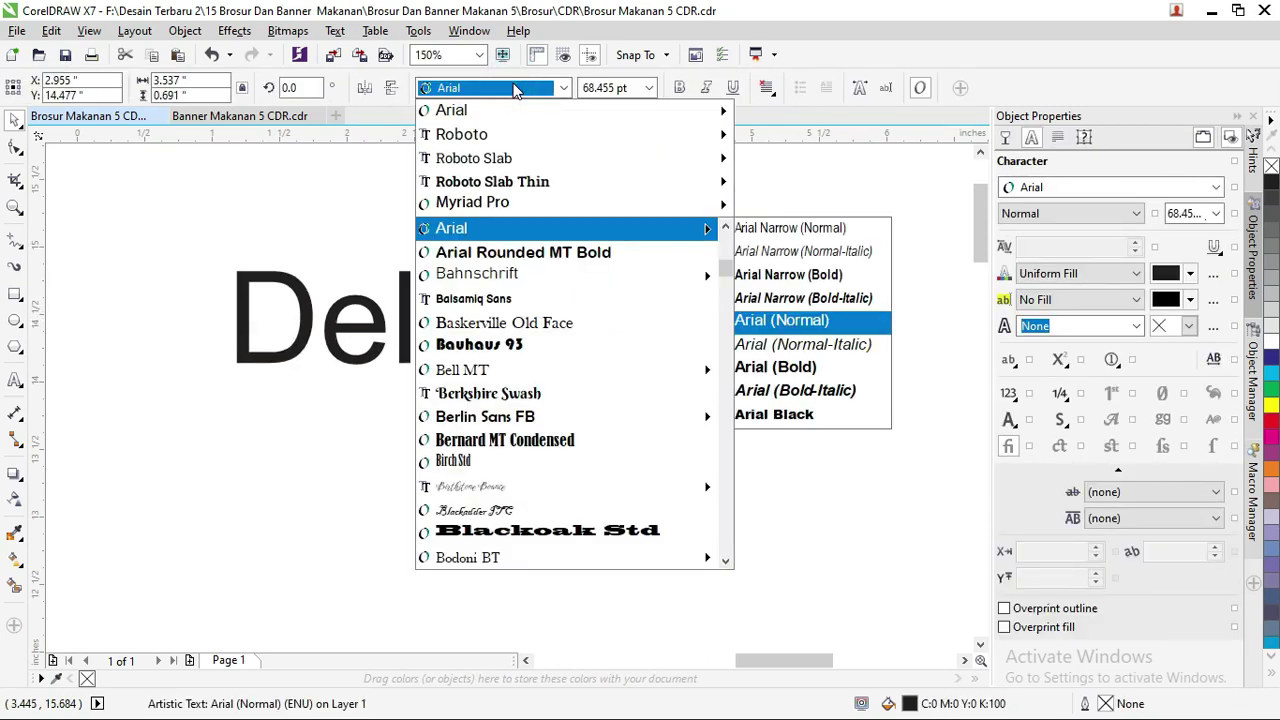
type("Leckerli One")
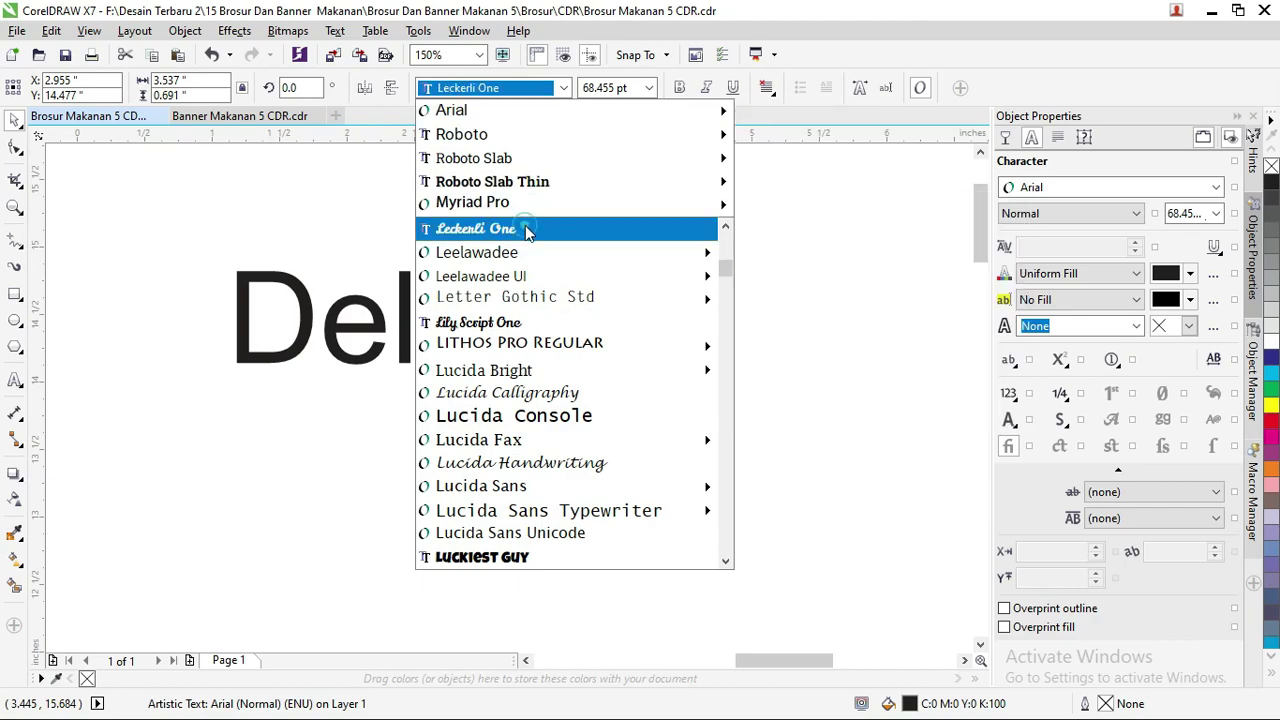
left_click(524, 229)
left_click_drag(440, 345, 437, 482)
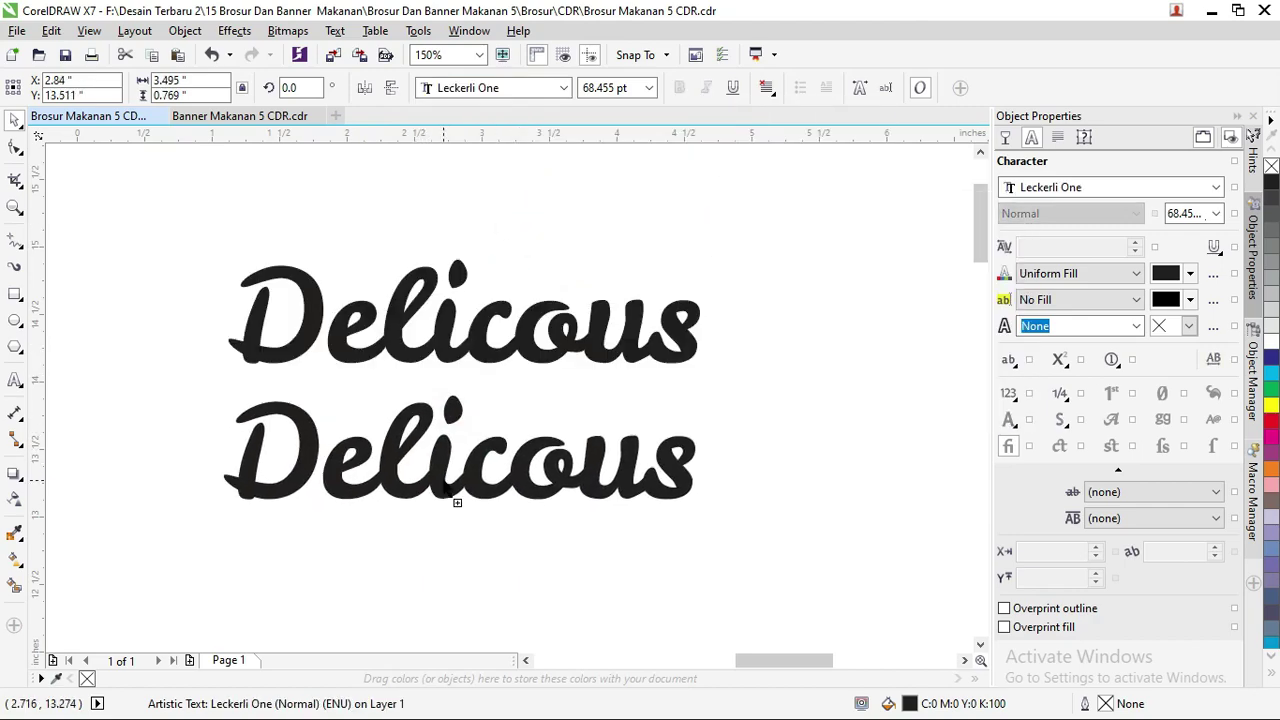
Change the lower copy's text to 'Special' in the Smooch font.
left_click(452, 475)
double_click(452, 475)
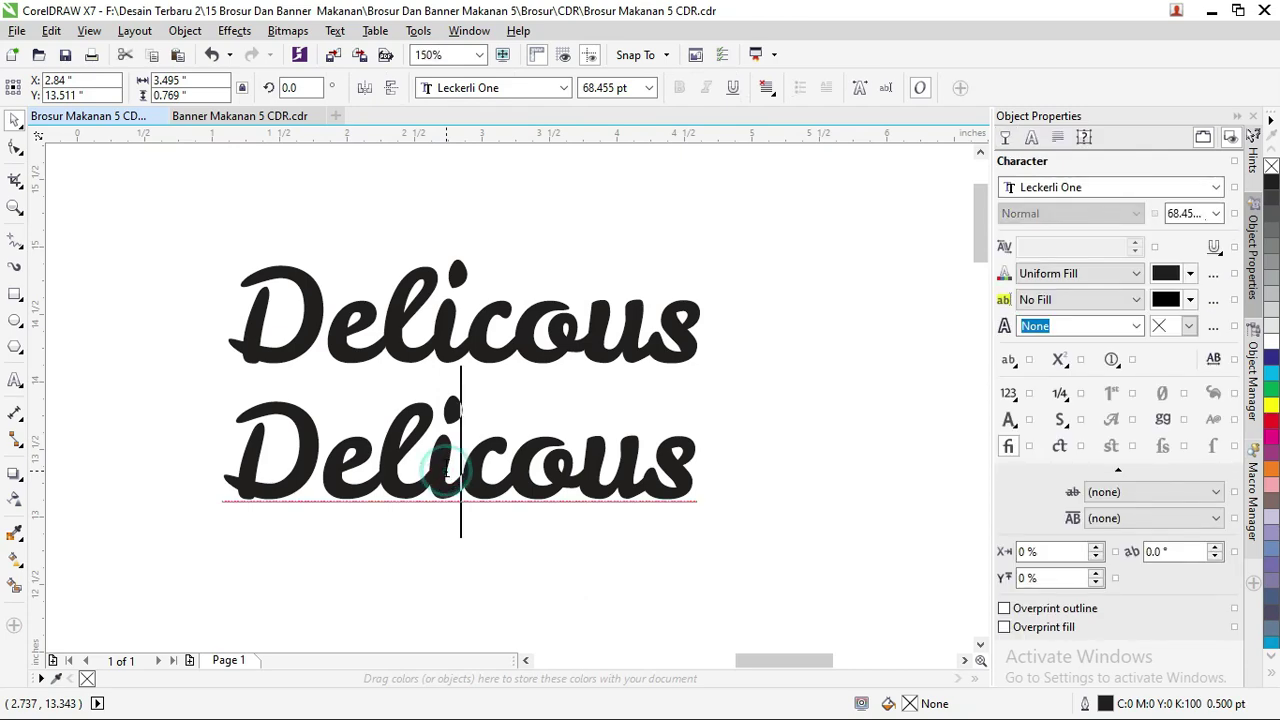
key("ctrl+a")
type("S")
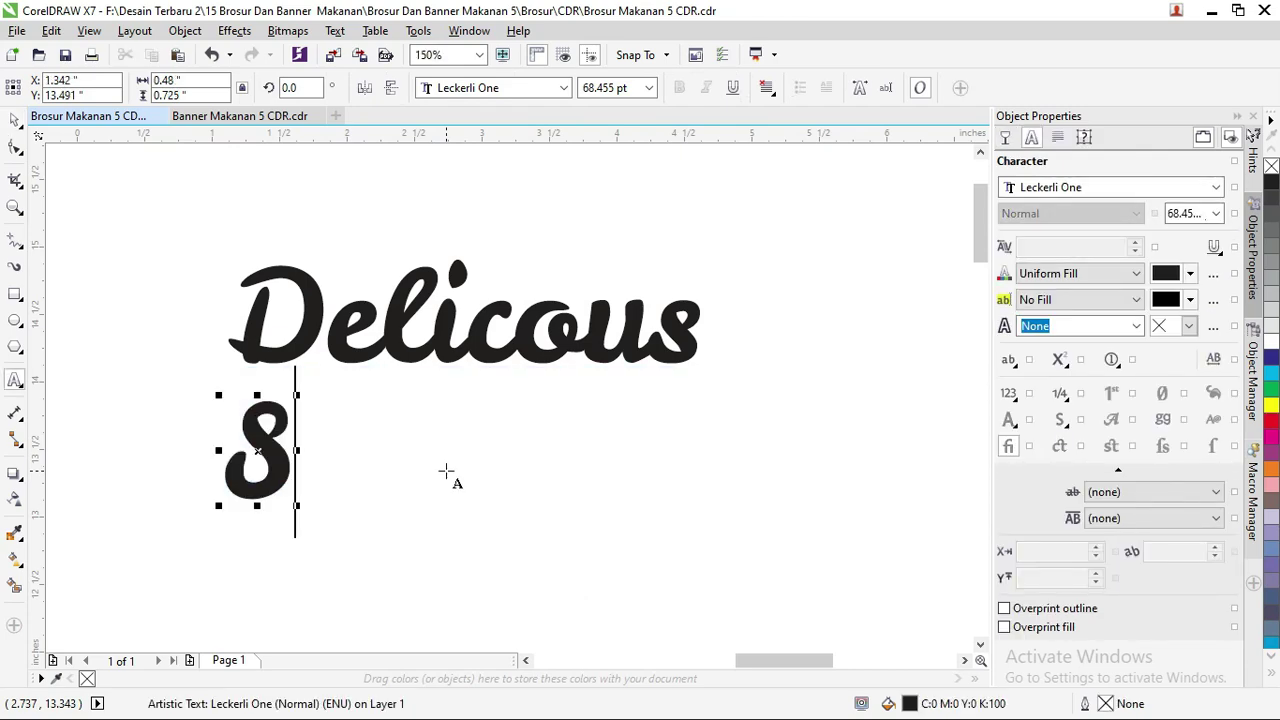
type("pecial")
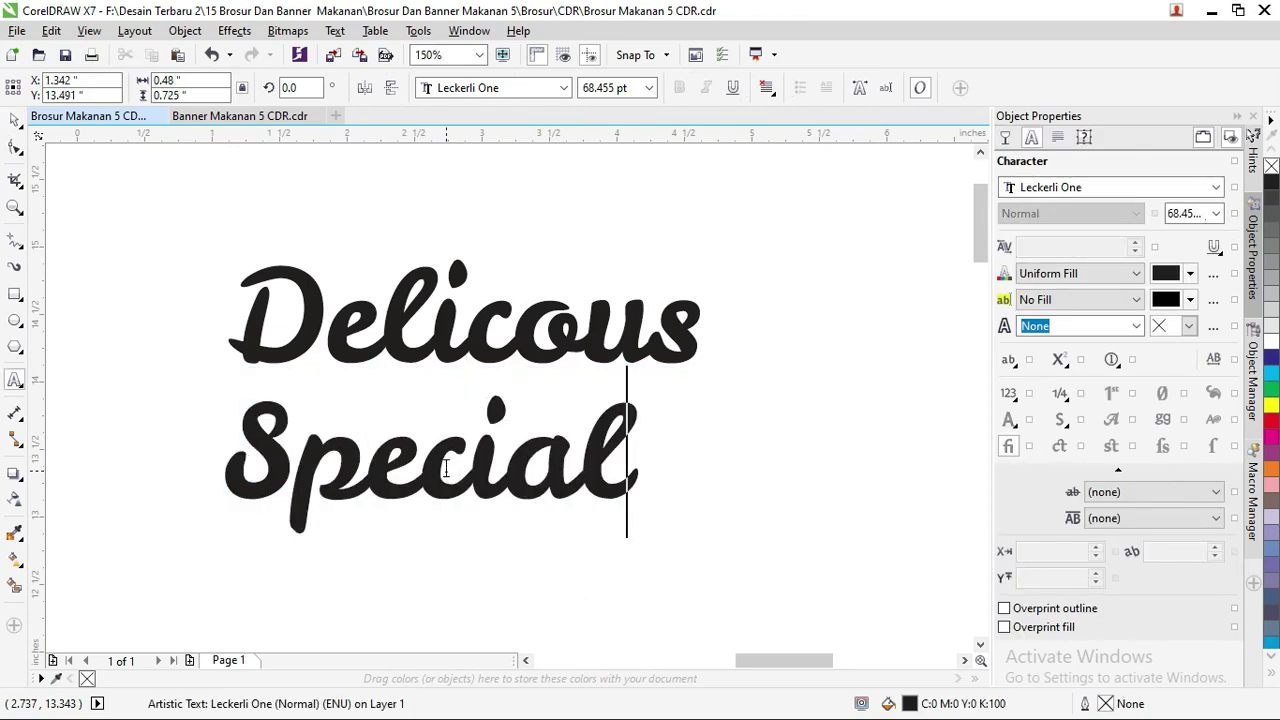
key("ctrl+a")
left_click(522, 90)
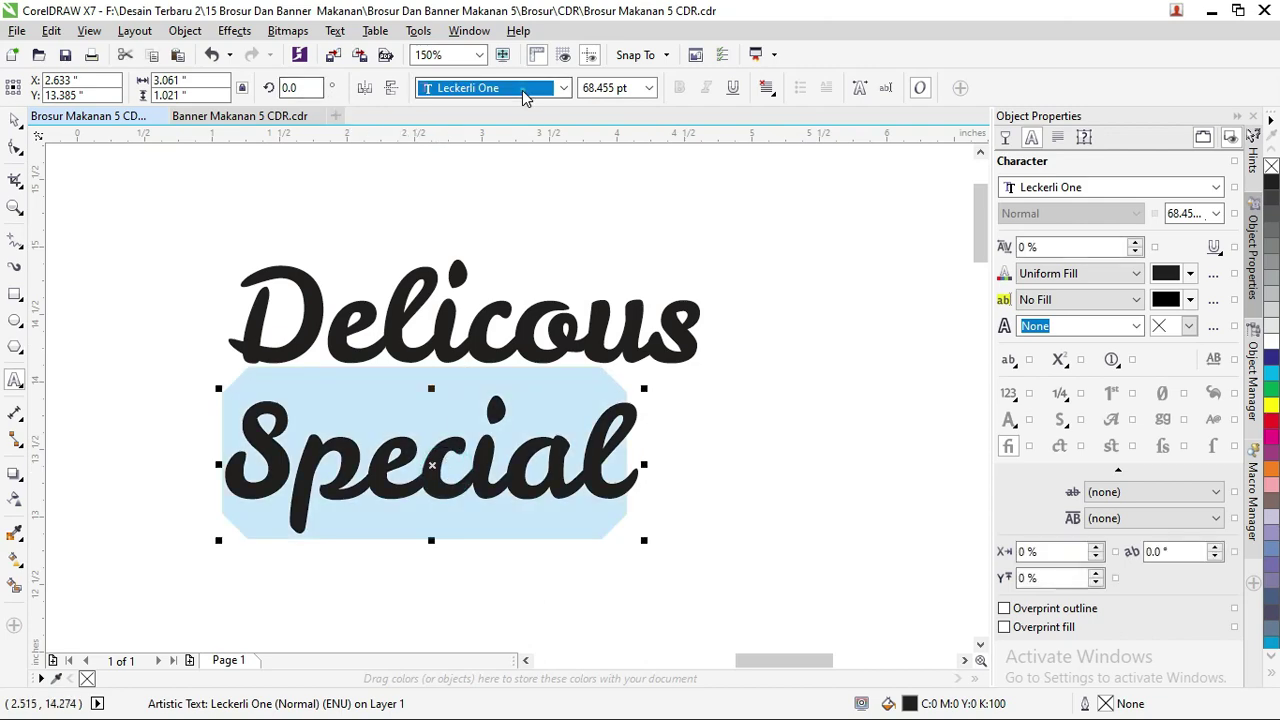
type("Smooch")
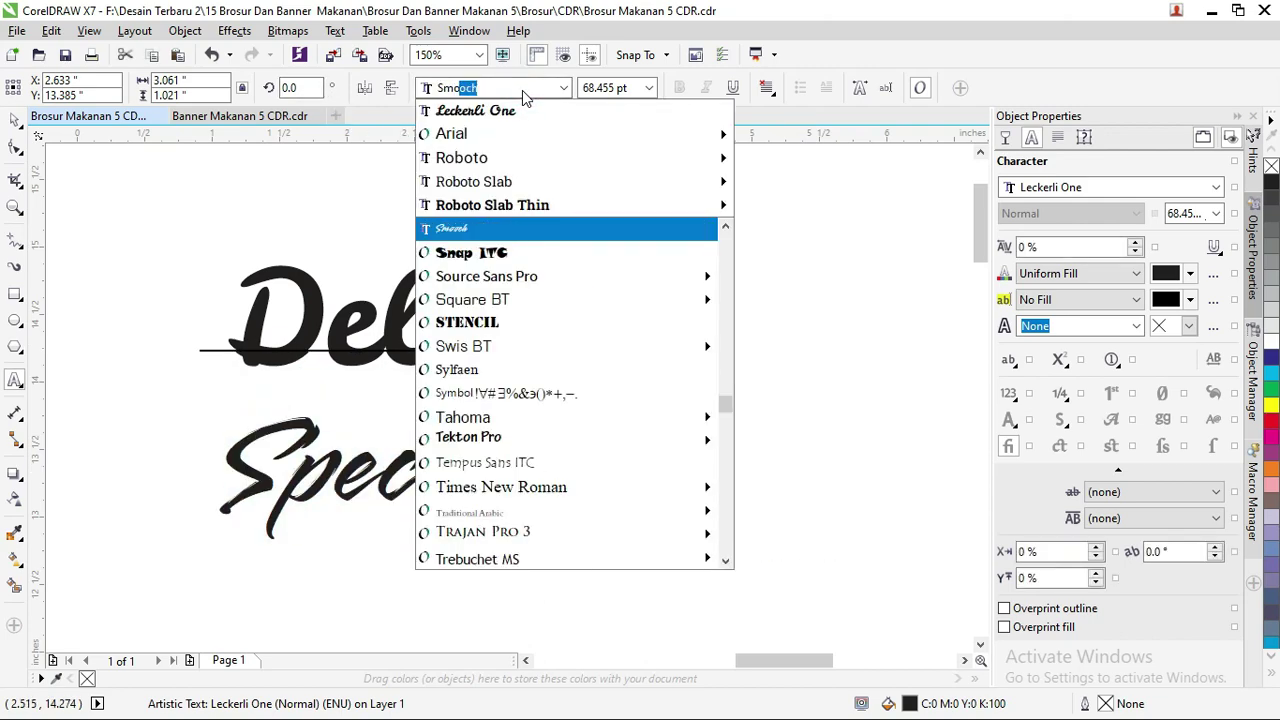
left_click(517, 236)
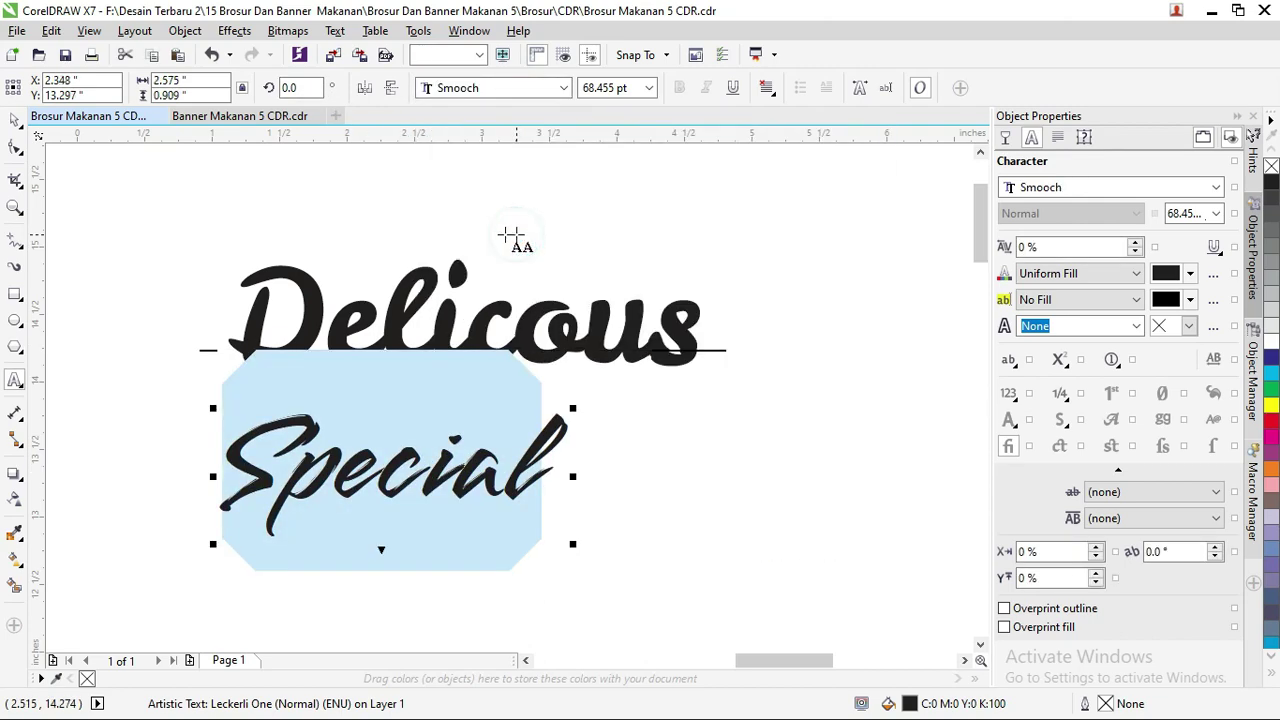
Shrink Special to about 49 pt, fill it orange, and position it overlapping Delicous.
left_click(15, 120)
left_click_drag(466, 488, 701, 349)
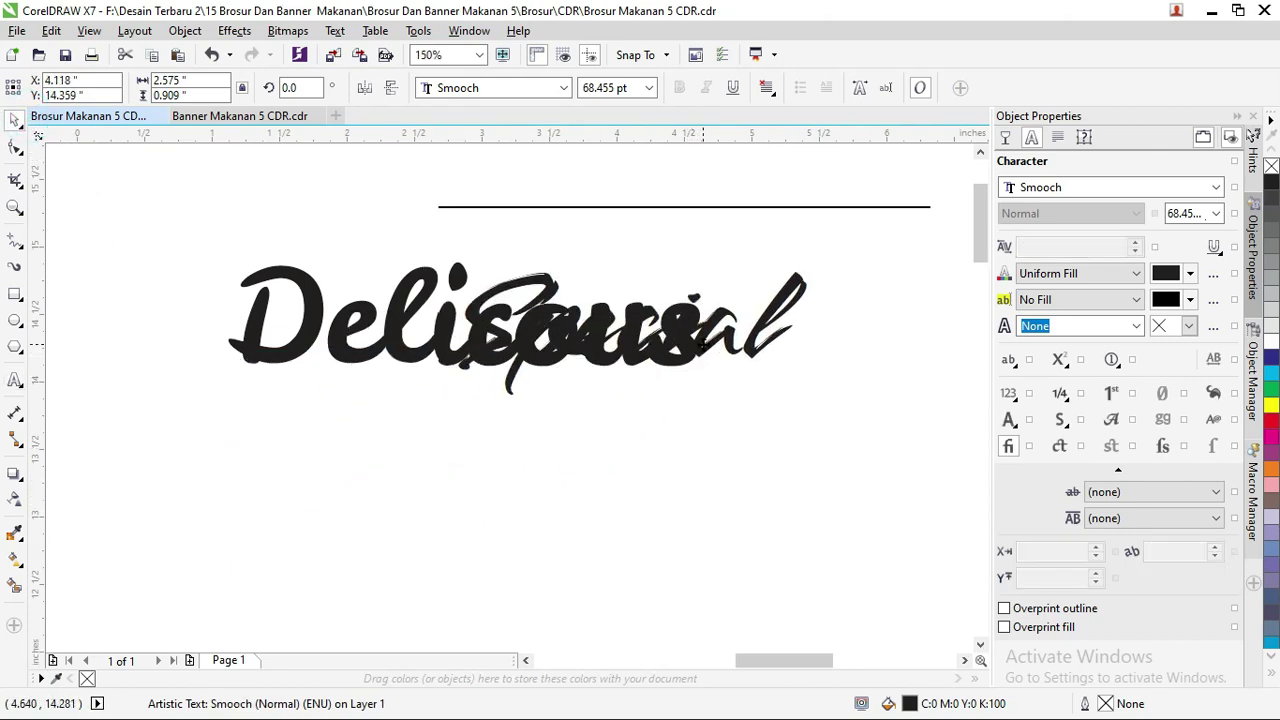
left_click_drag(804, 270, 704, 305)
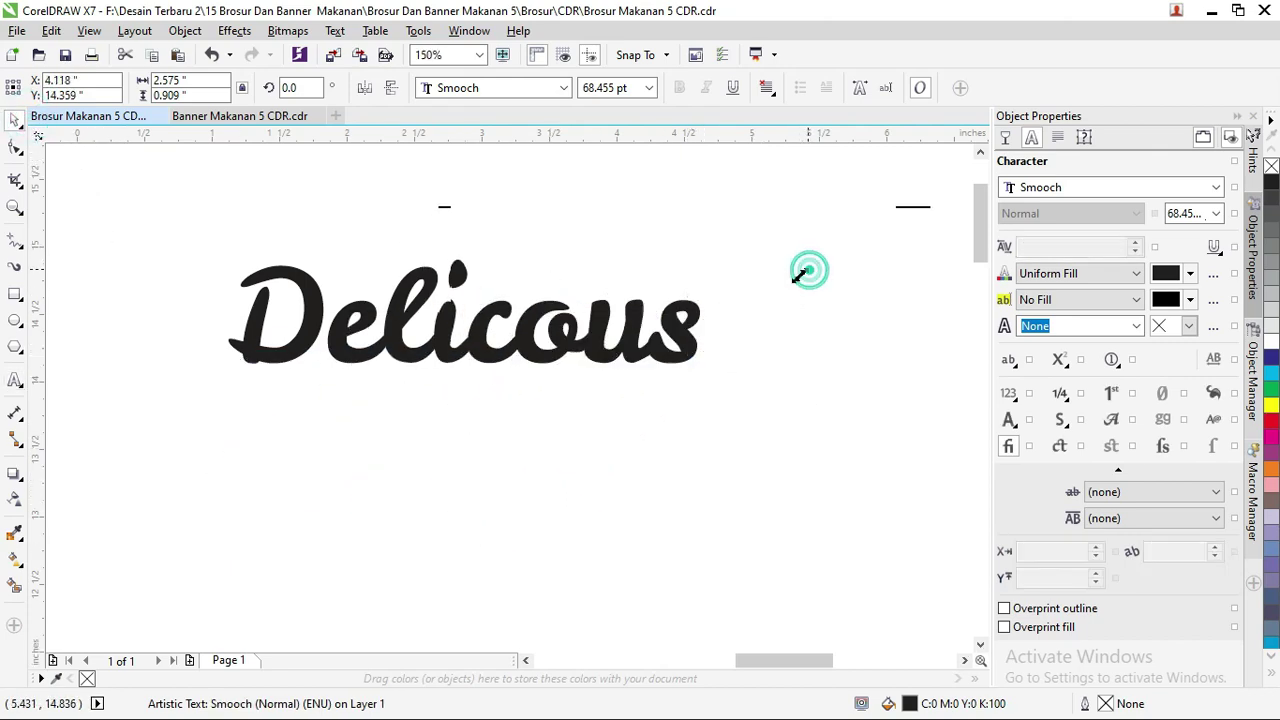
left_click(1271, 405)
scroll(640, 309, "up", 2)
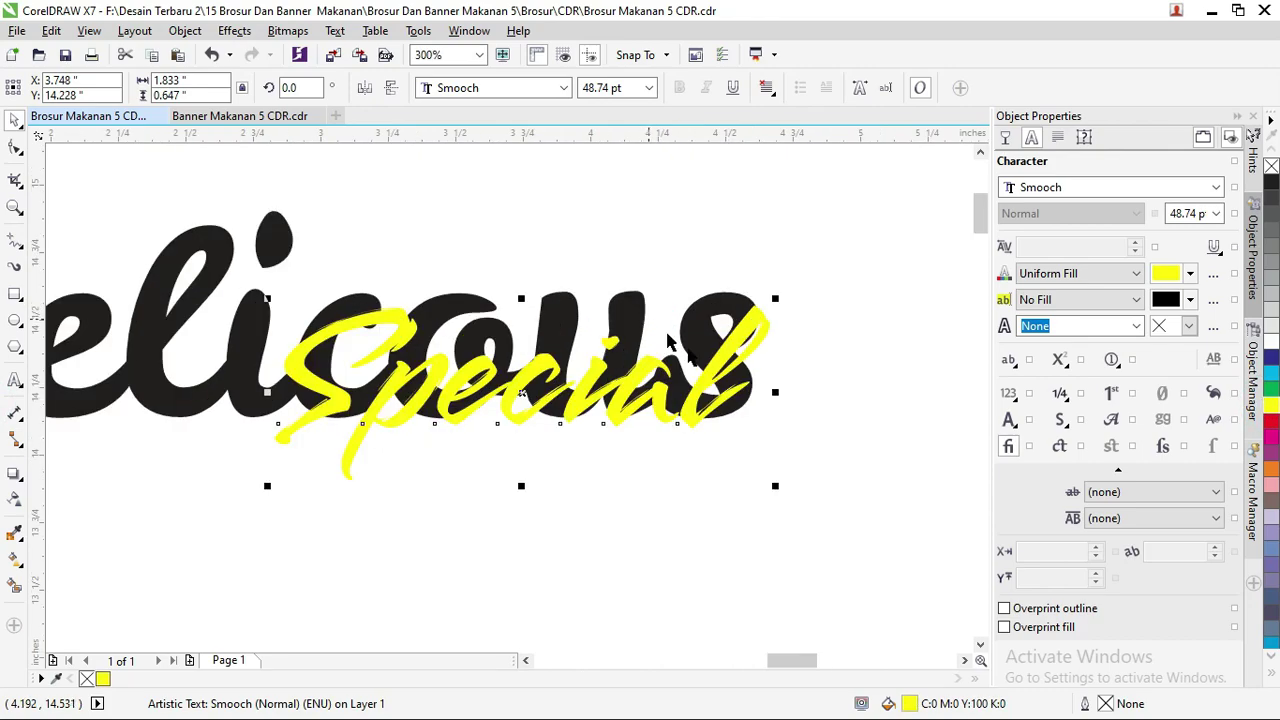
left_click(1270, 470)
left_click(855, 373)
left_click(778, 357)
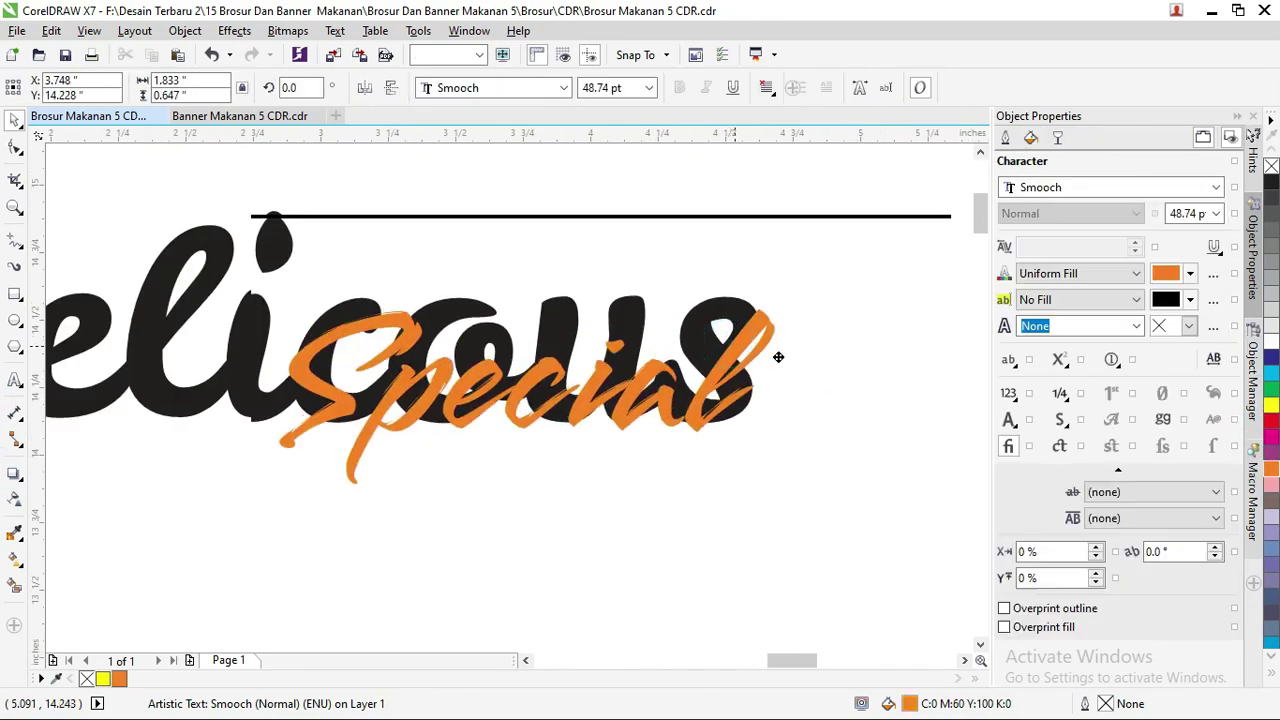
left_click_drag(778, 357, 831, 379)
scroll(428, 376, "up", 2)
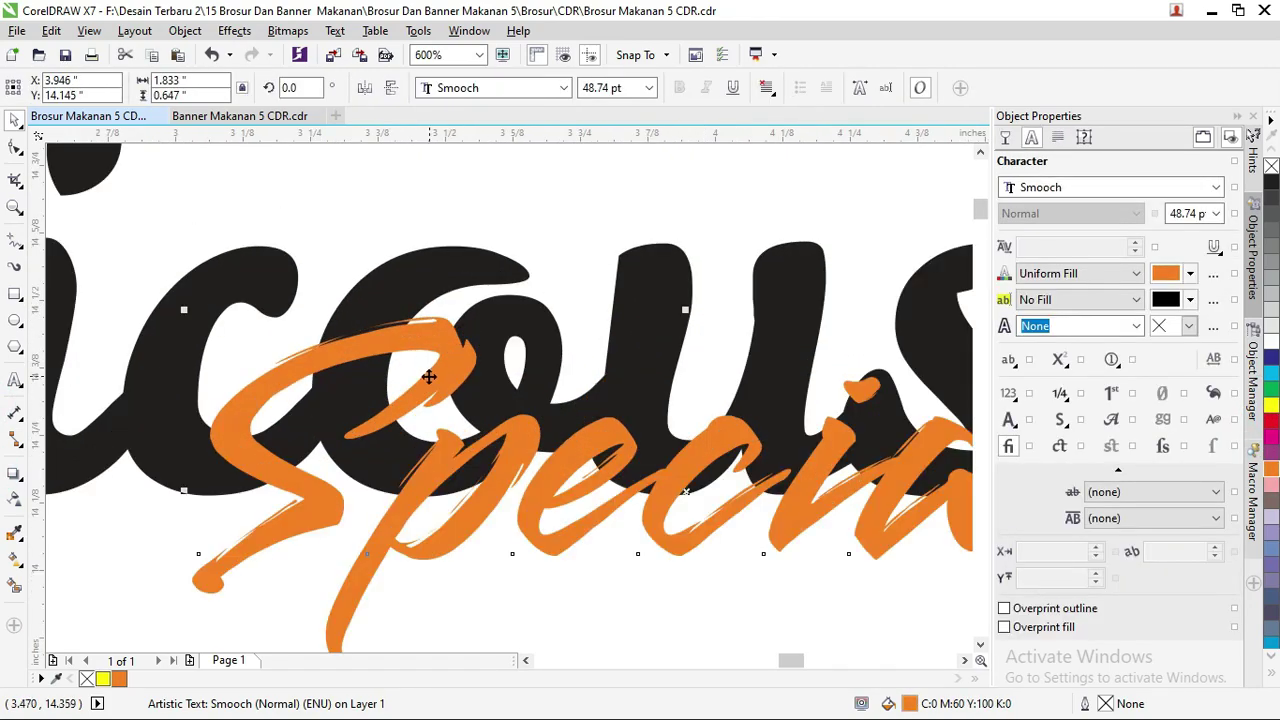
left_click_drag(428, 376, 416, 364)
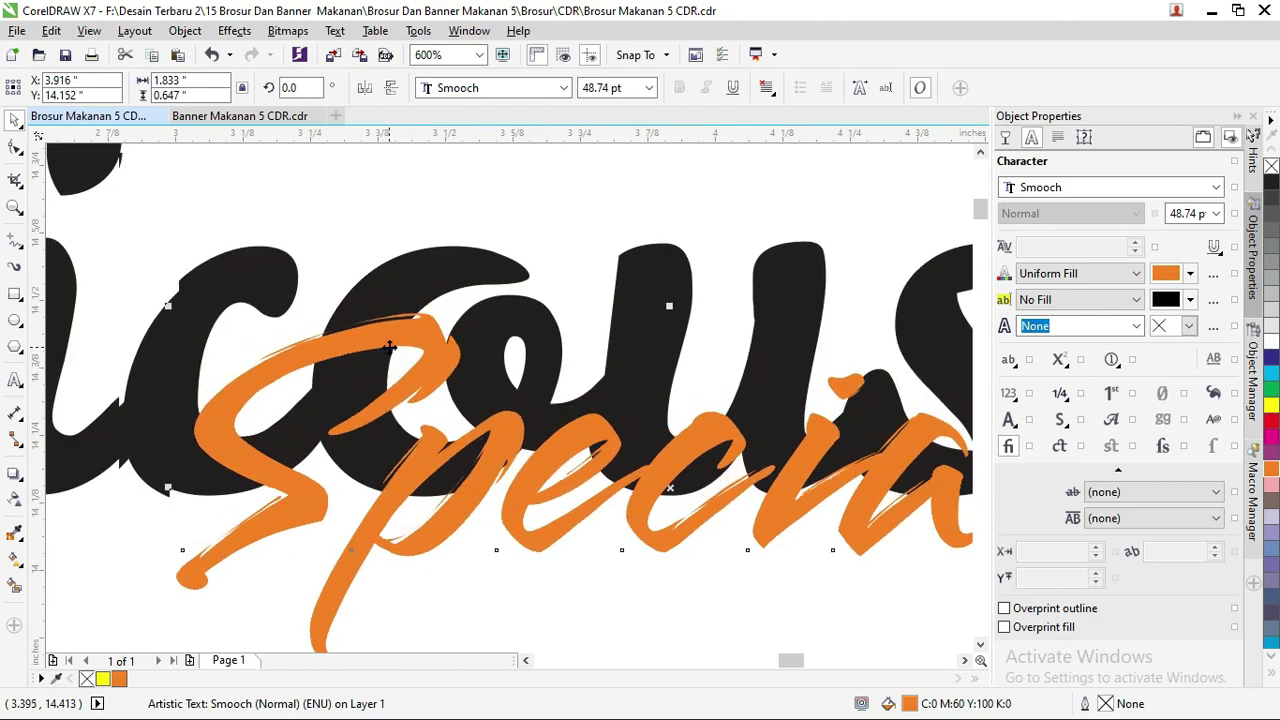
Convert the orange Special text to curves with Ctrl+Q.
right_click(397, 340)
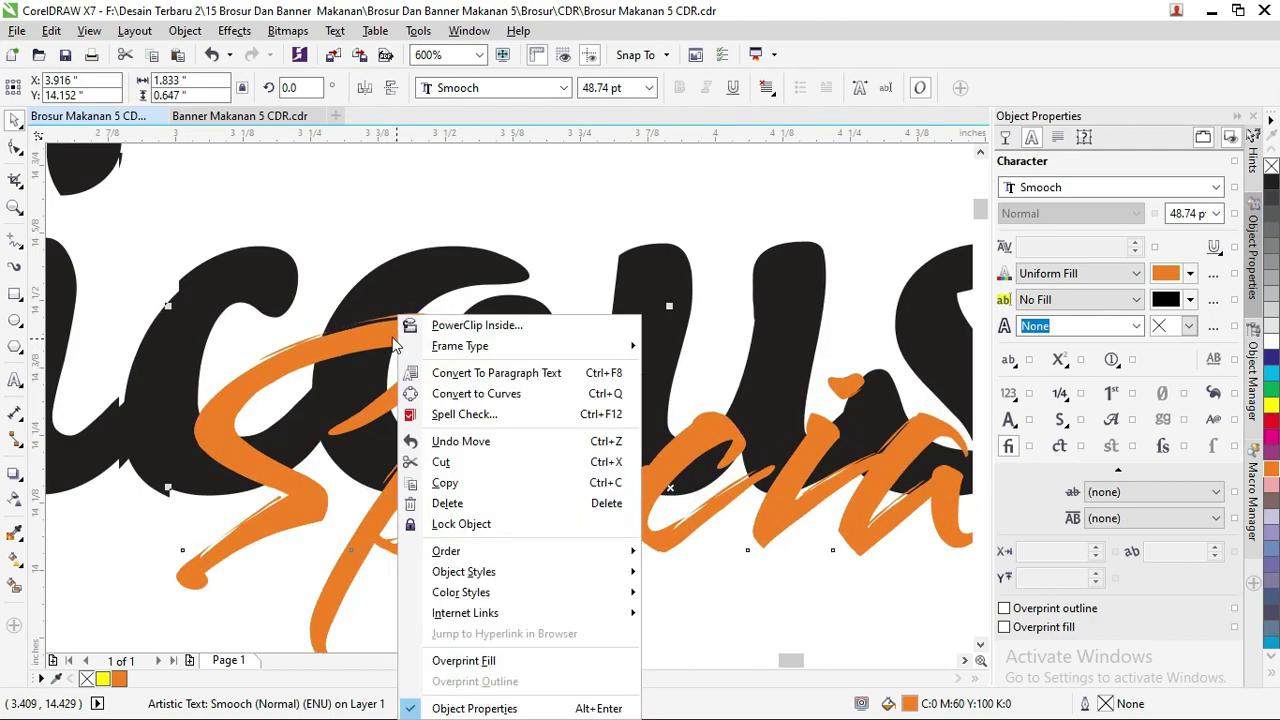
left_click(383, 334)
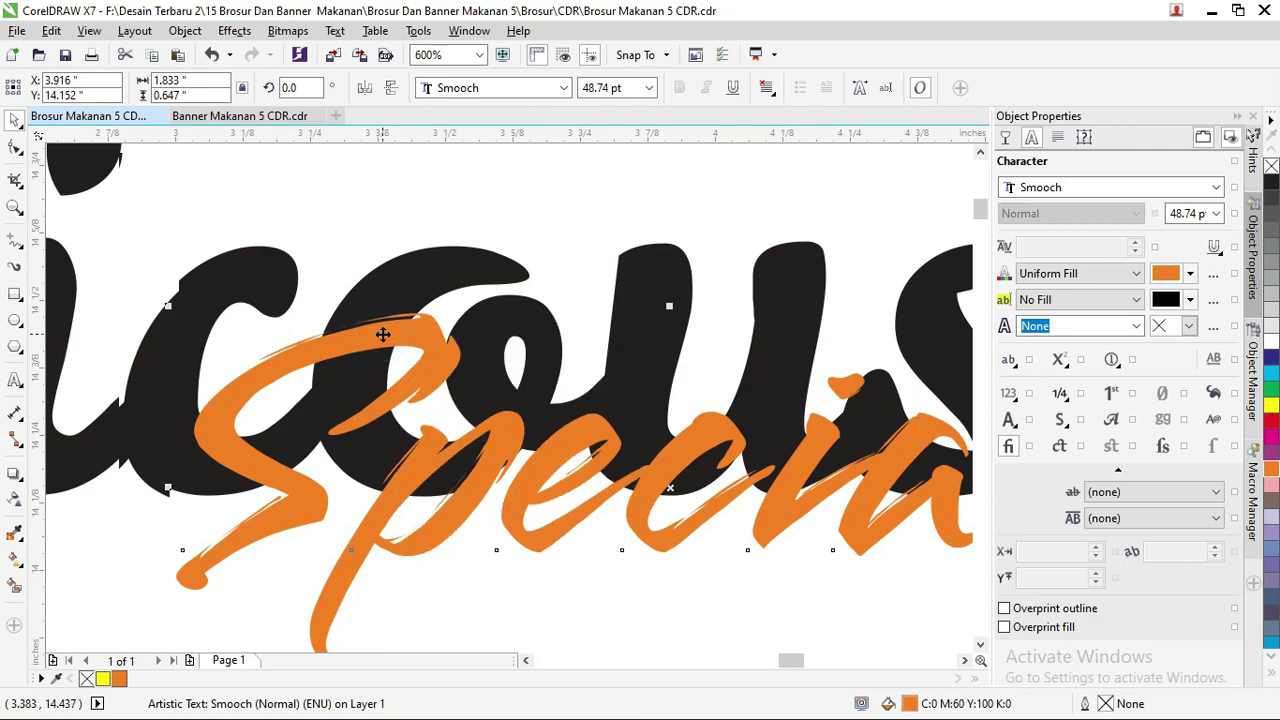
key("ctrl+q")
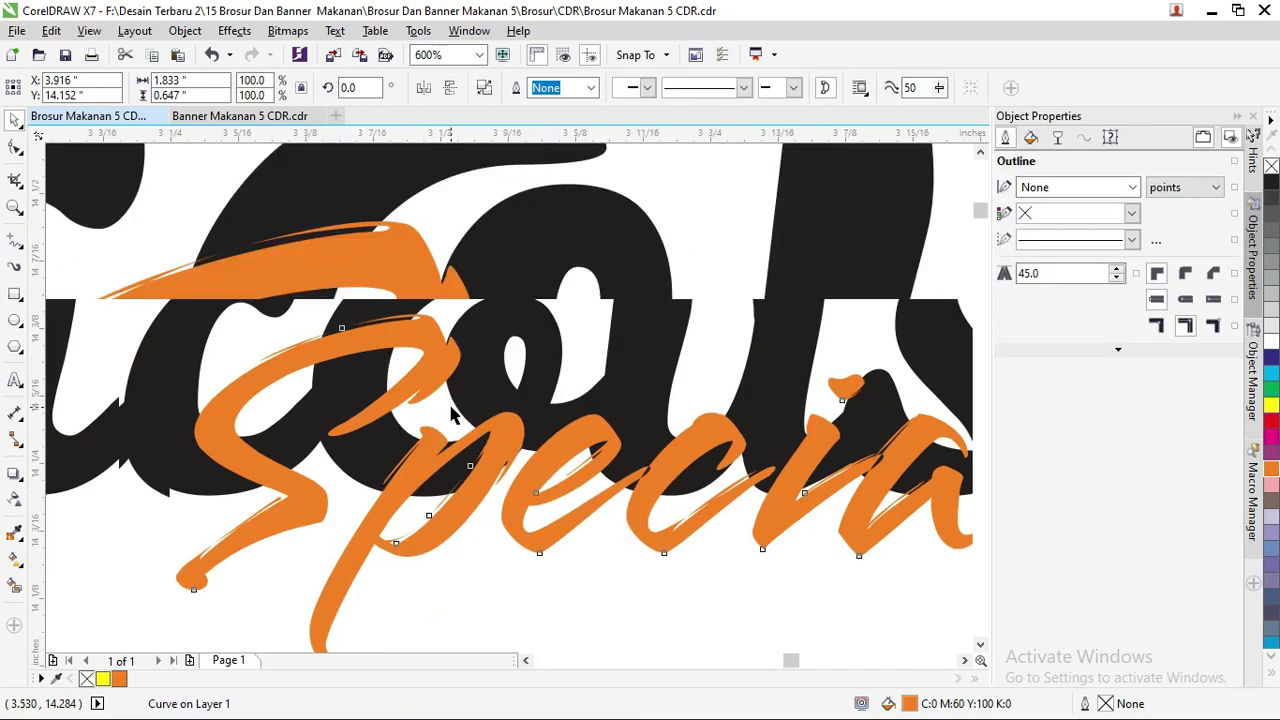
scroll(363, 357, "up", 2)
scroll(340, 320, "down", 2)
scroll(316, 294, "up", 1)
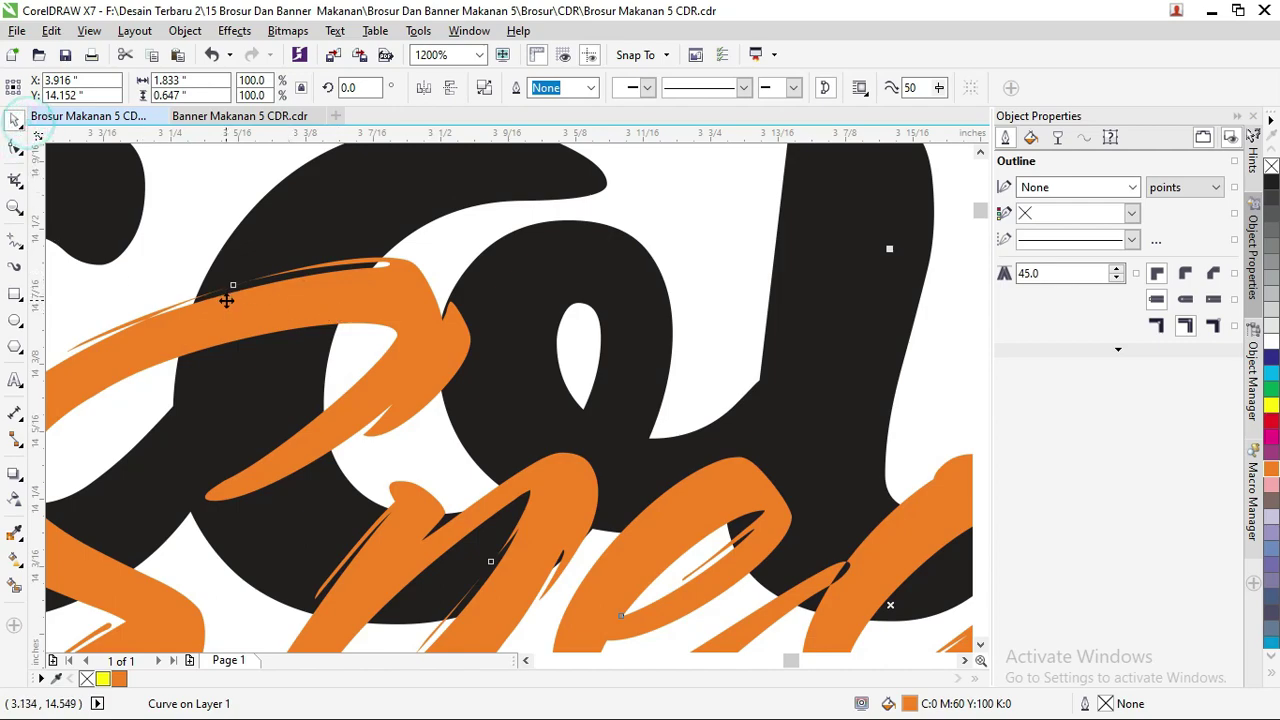
scroll(229, 294, "down", 1)
left_click(291, 200)
left_click(291, 308)
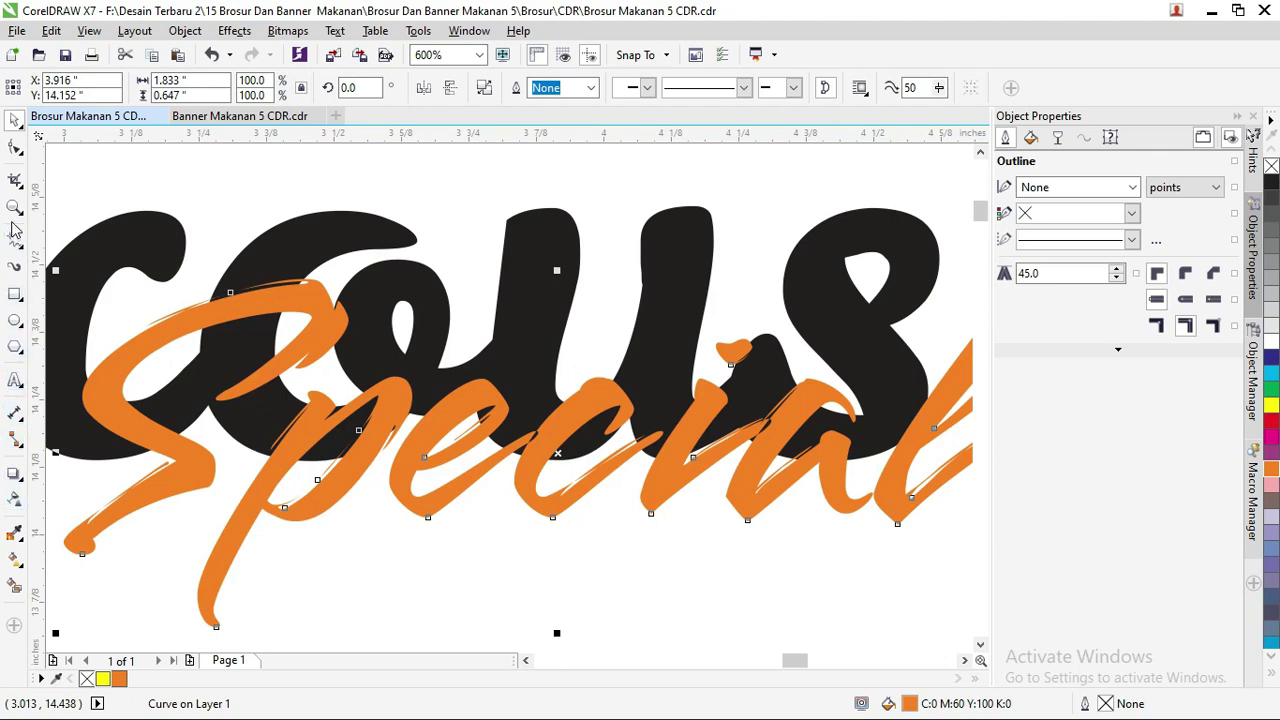
Set the Eraser to 0.051 inch, erase a small circle from Special, then undo it.
left_click(23, 189)
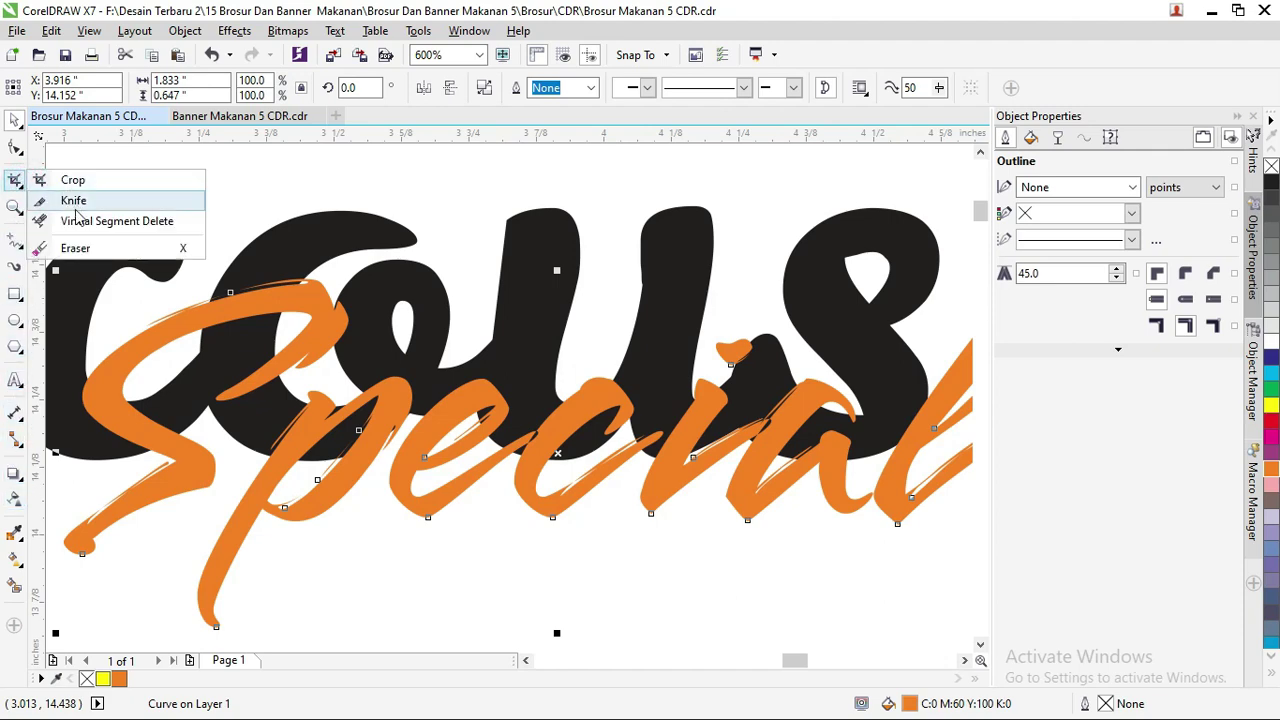
left_click(83, 250)
scroll(180, 270, "up", 1)
scroll(180, 270, "up", 1)
scroll(153, 162, "down", 1)
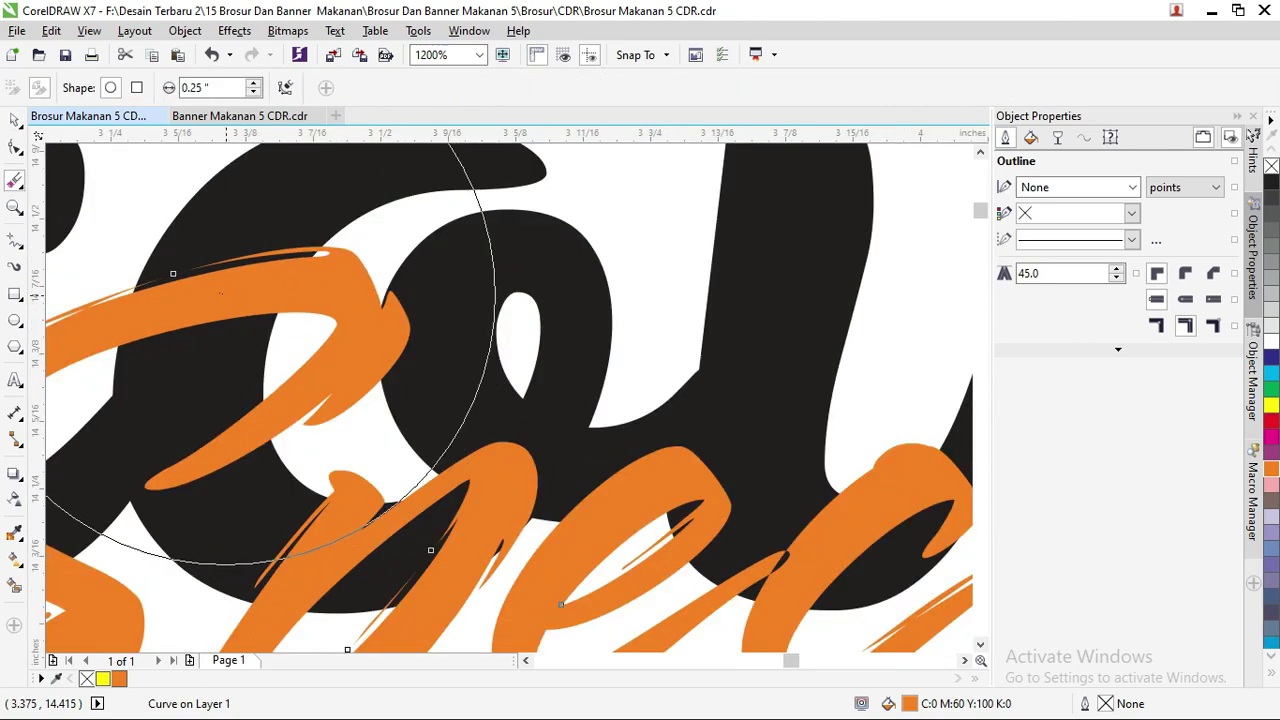
double_click(198, 88)
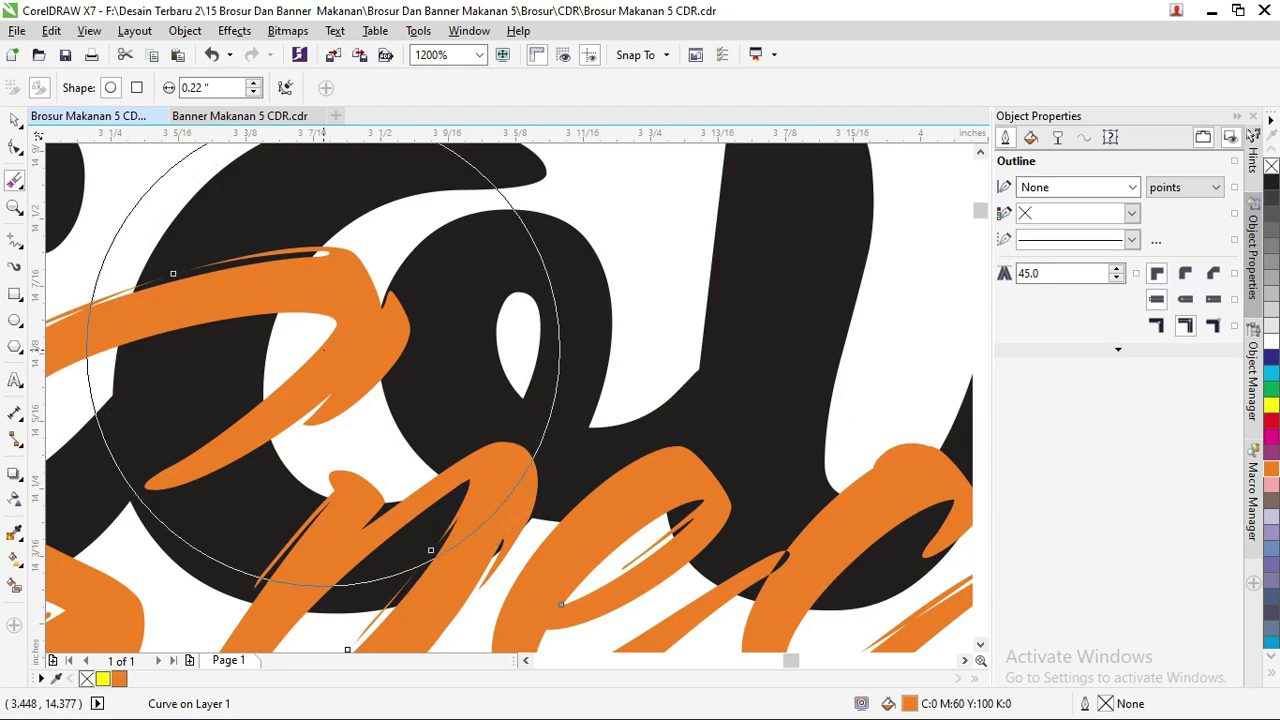
scroll(214, 225, "down", 1)
key("F10")
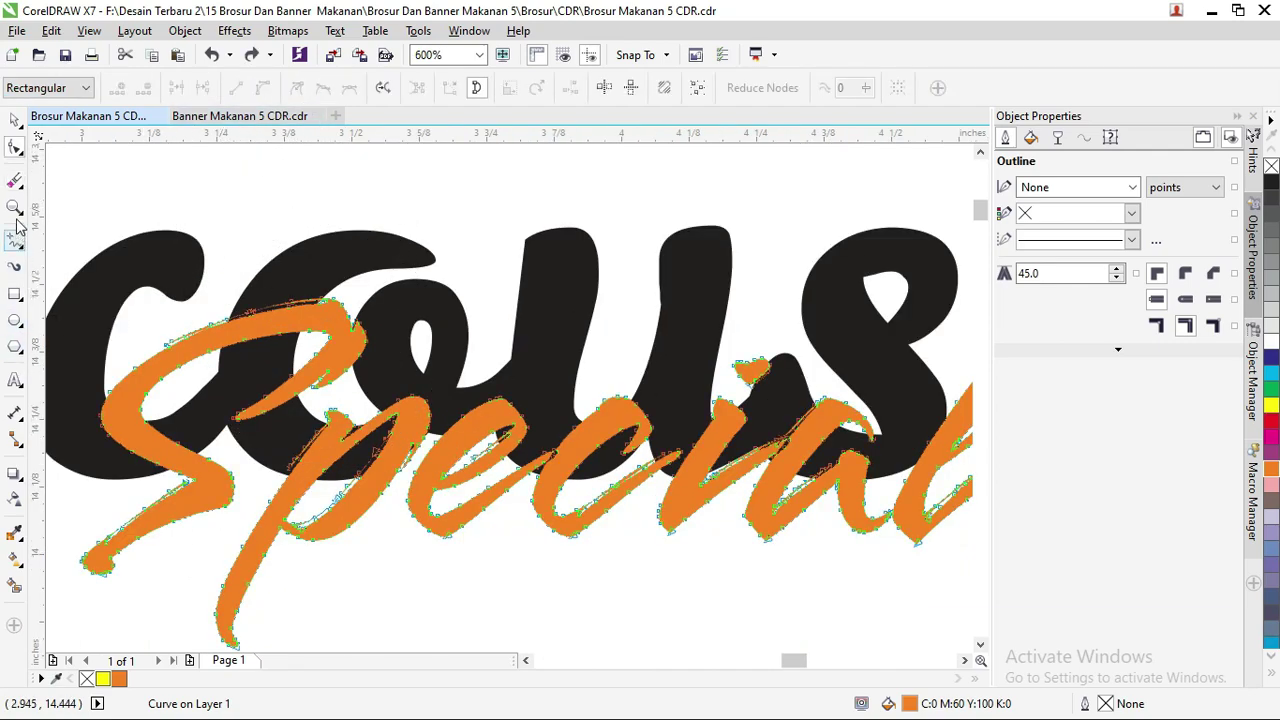
left_click(16, 181)
left_click(254, 83)
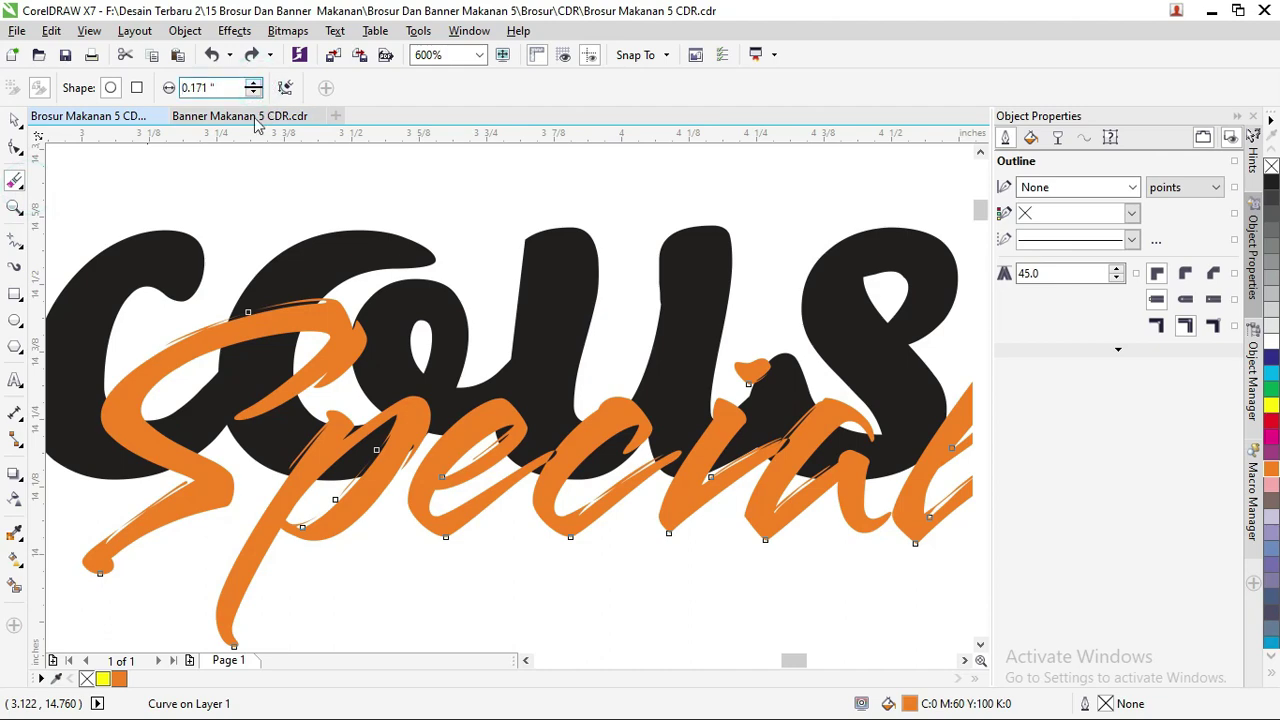
left_click(255, 92)
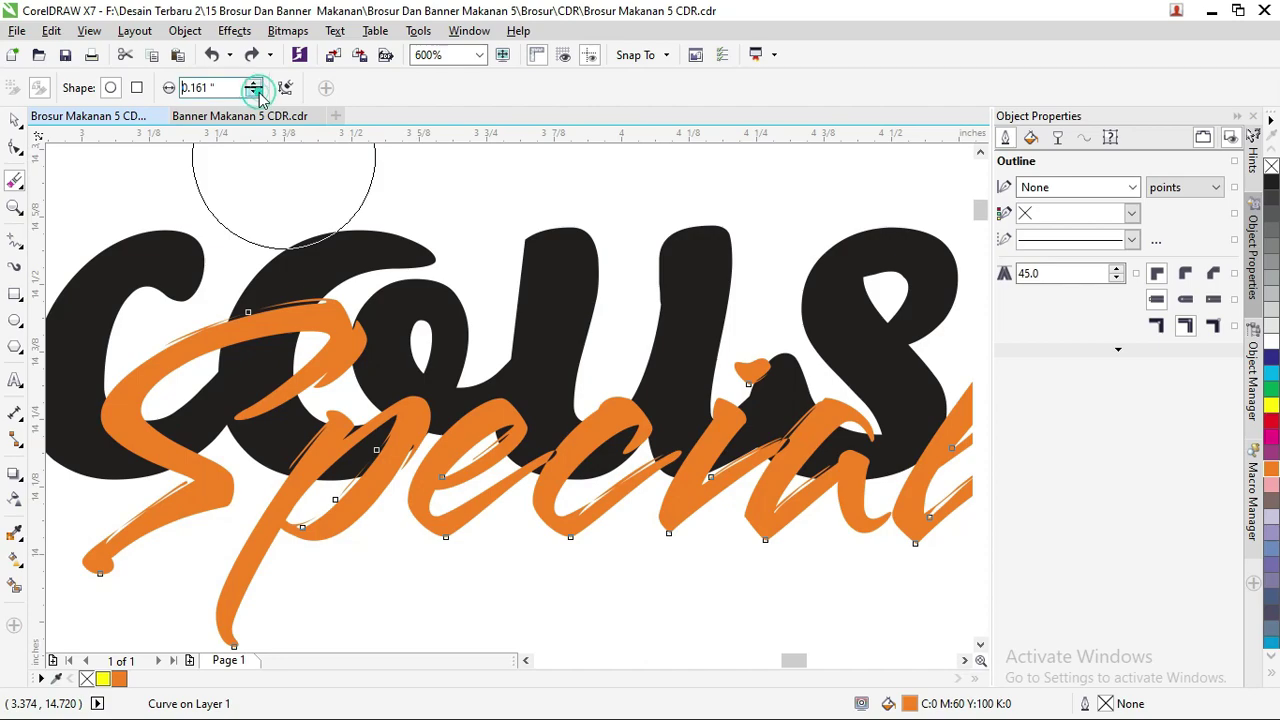
left_click(255, 92)
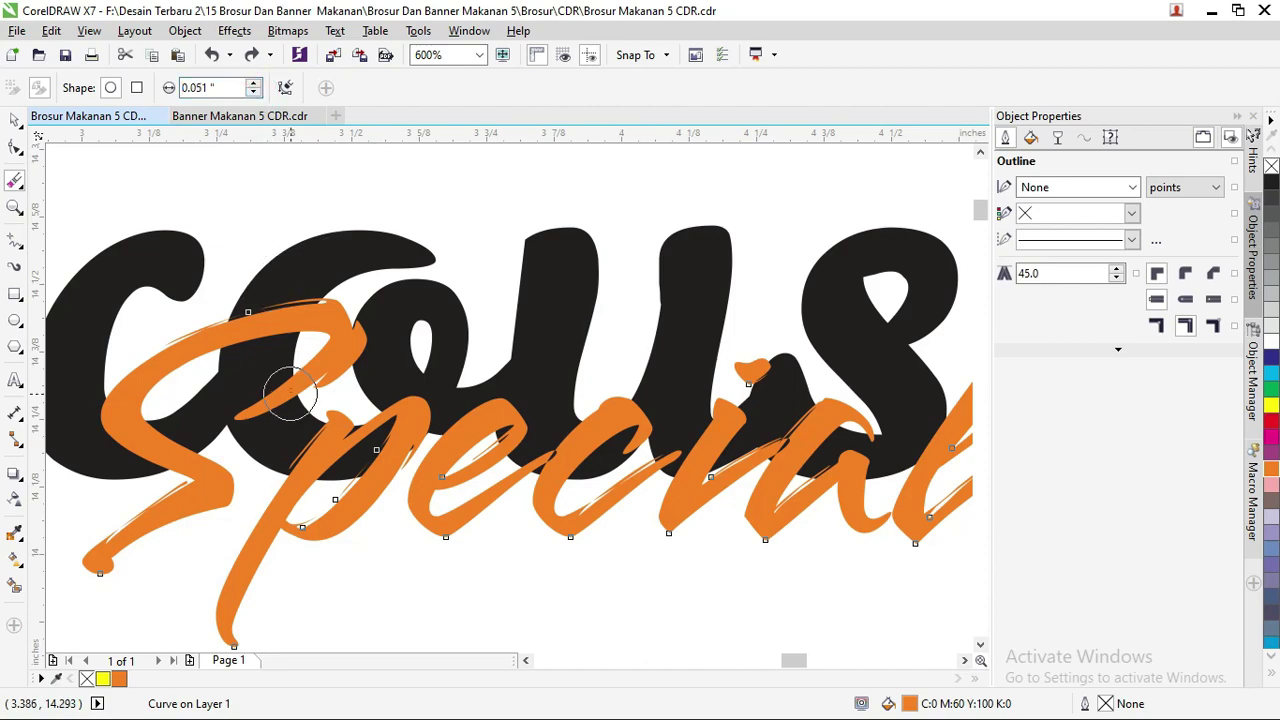
scroll(285, 355, "up", 2)
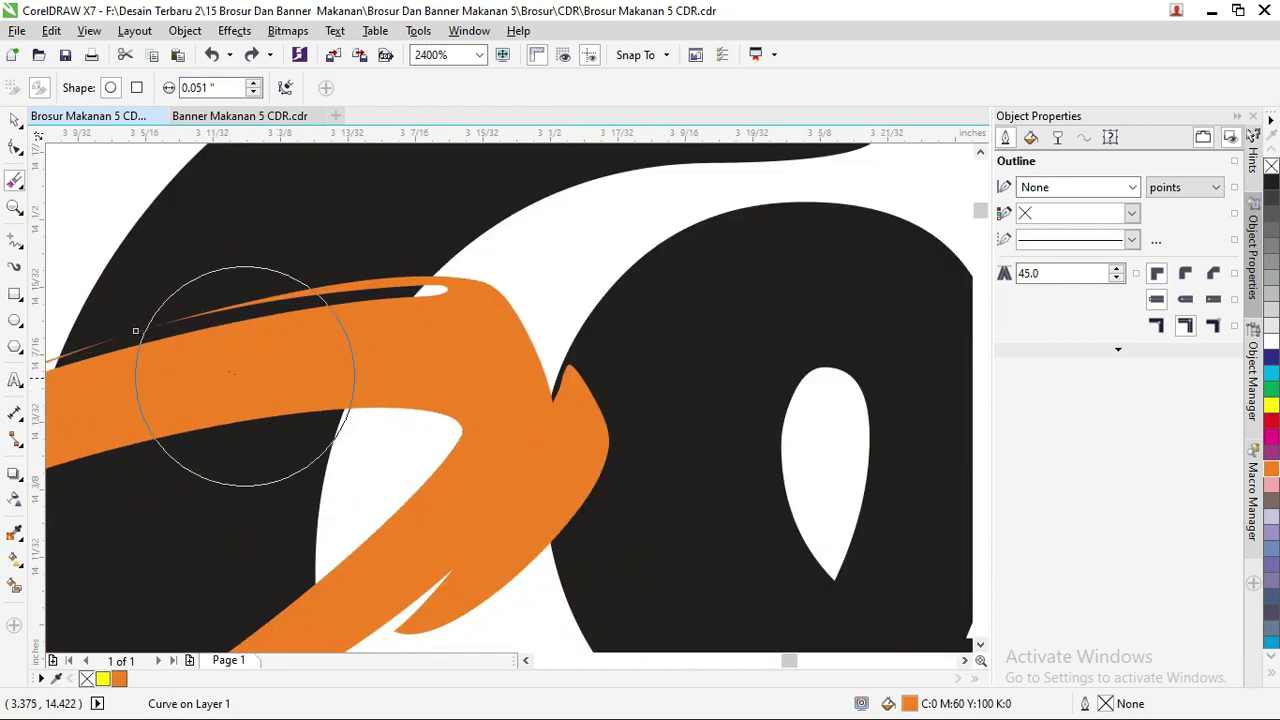
left_click(220, 337)
key("ctrl+z")
Close the Object Properties docker.
scroll(581, 271, "up", 1)
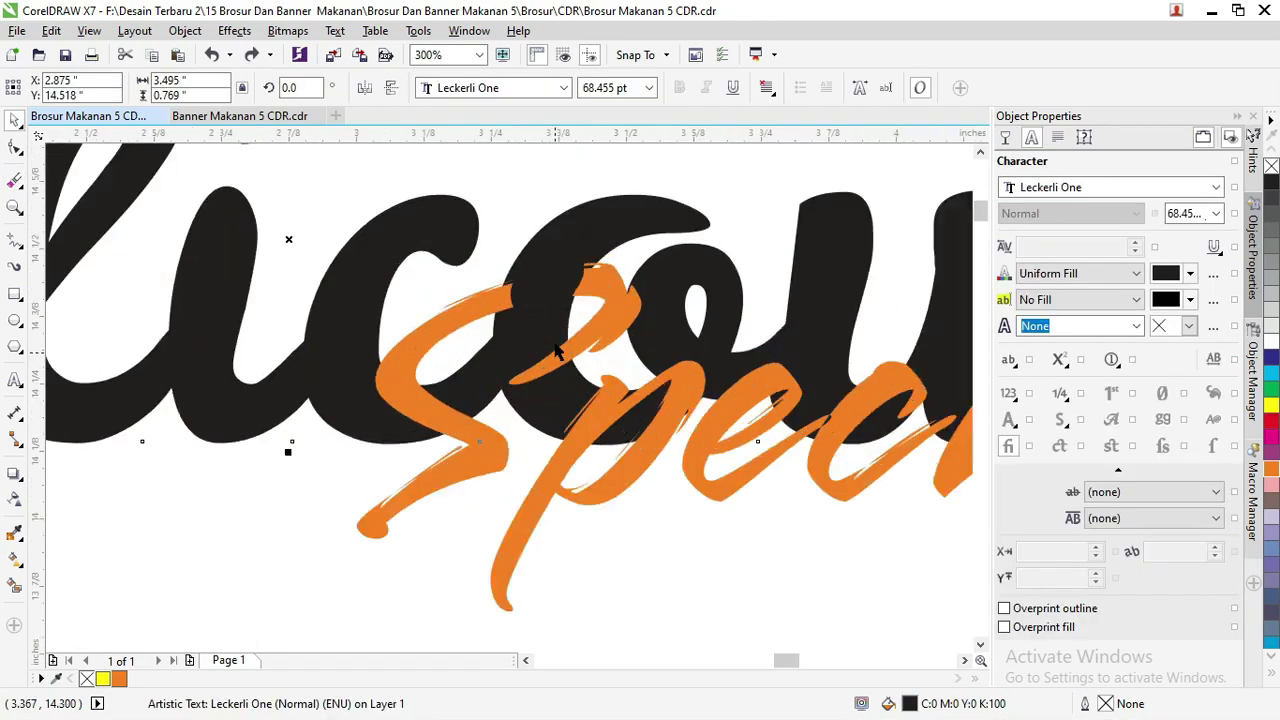
scroll(549, 269, "up", 2)
scroll(545, 265, "down", 2)
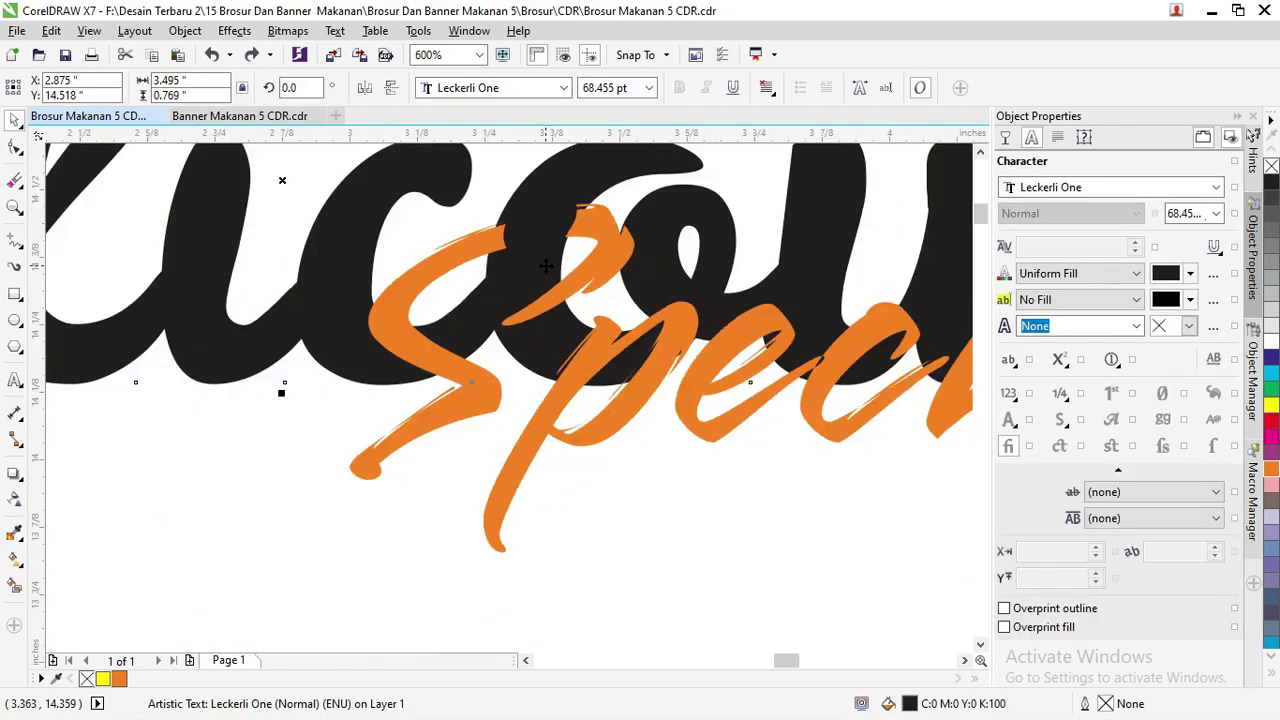
left_click(1237, 116)
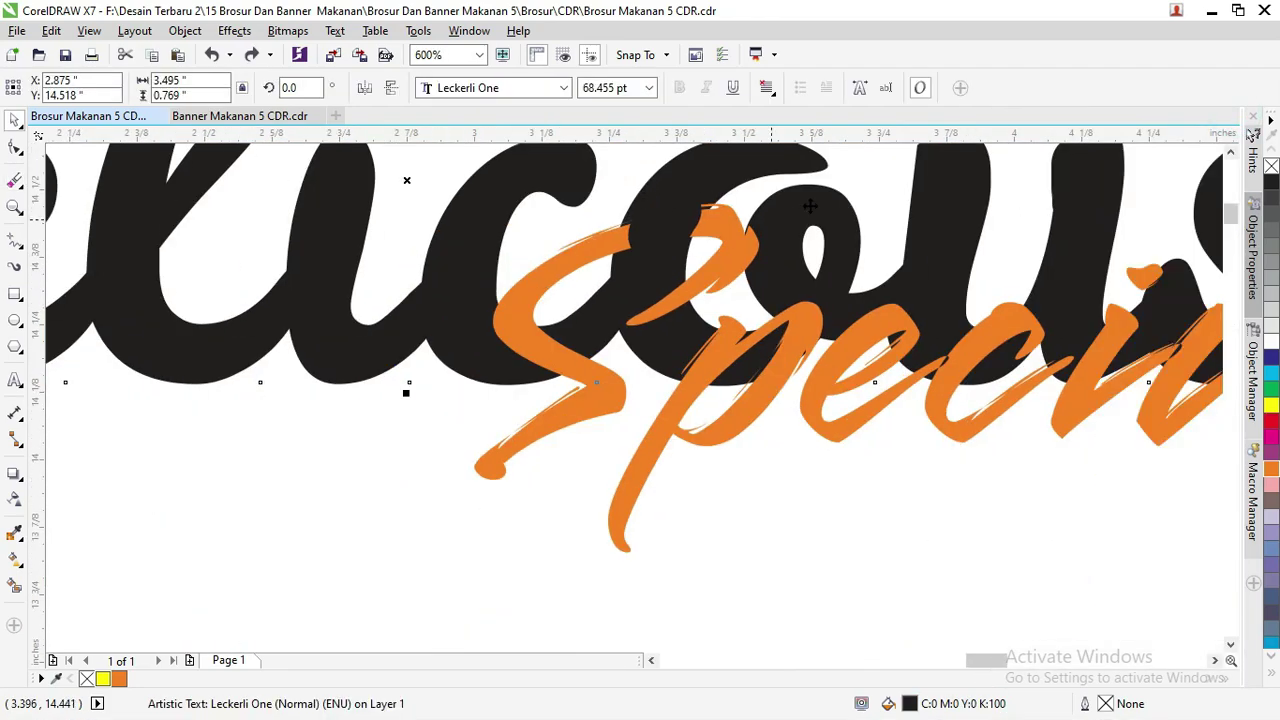
scroll(646, 226, "up", 2)
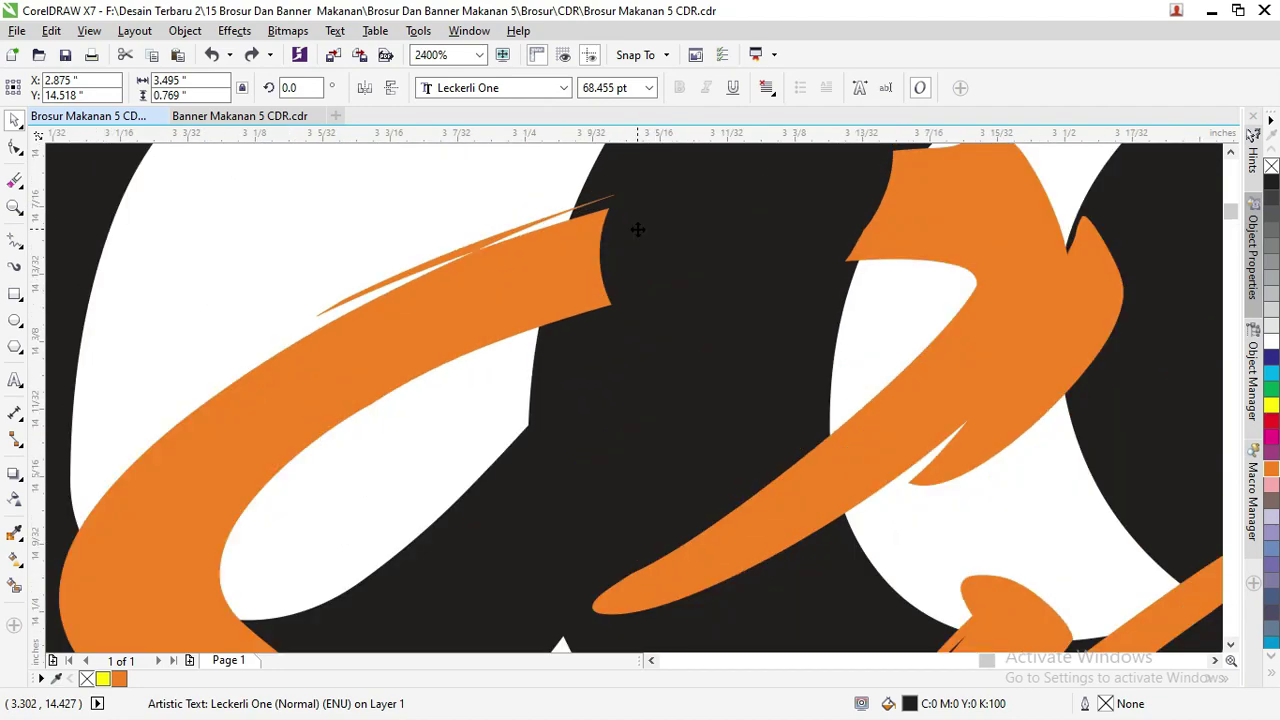
scroll(625, 230, "down", 2)
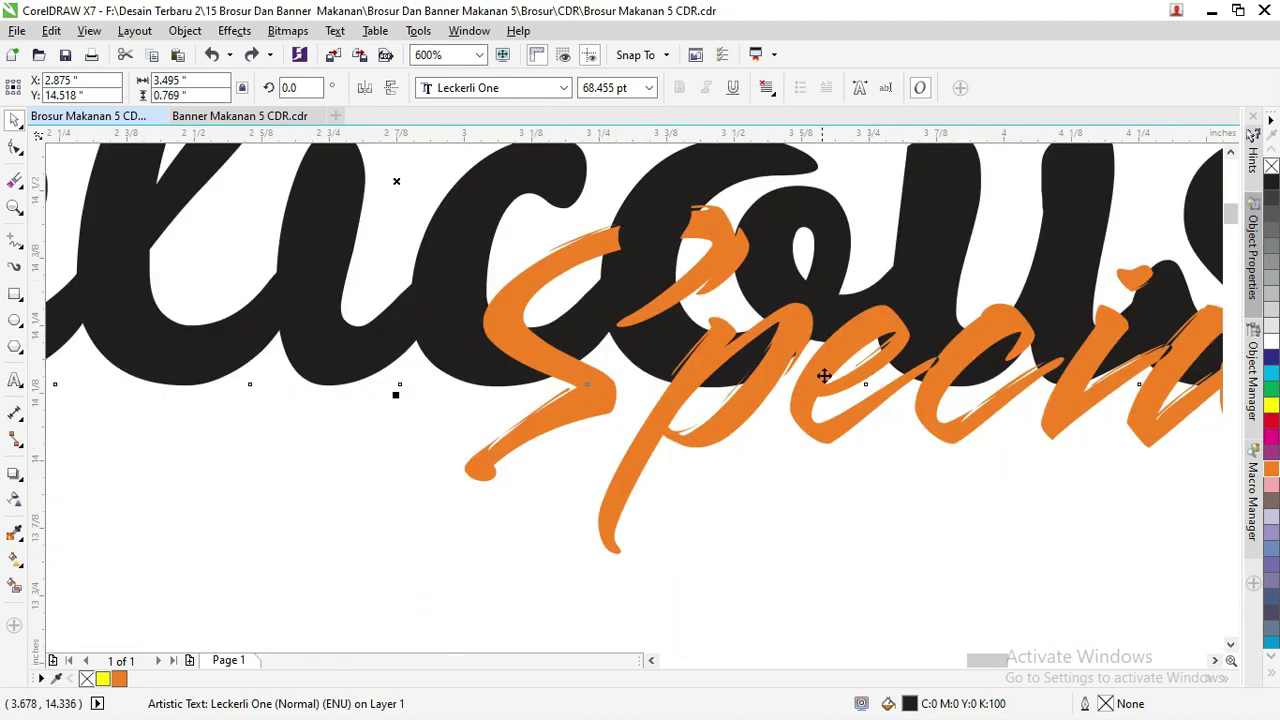
left_click_drag(995, 672, 998, 668)
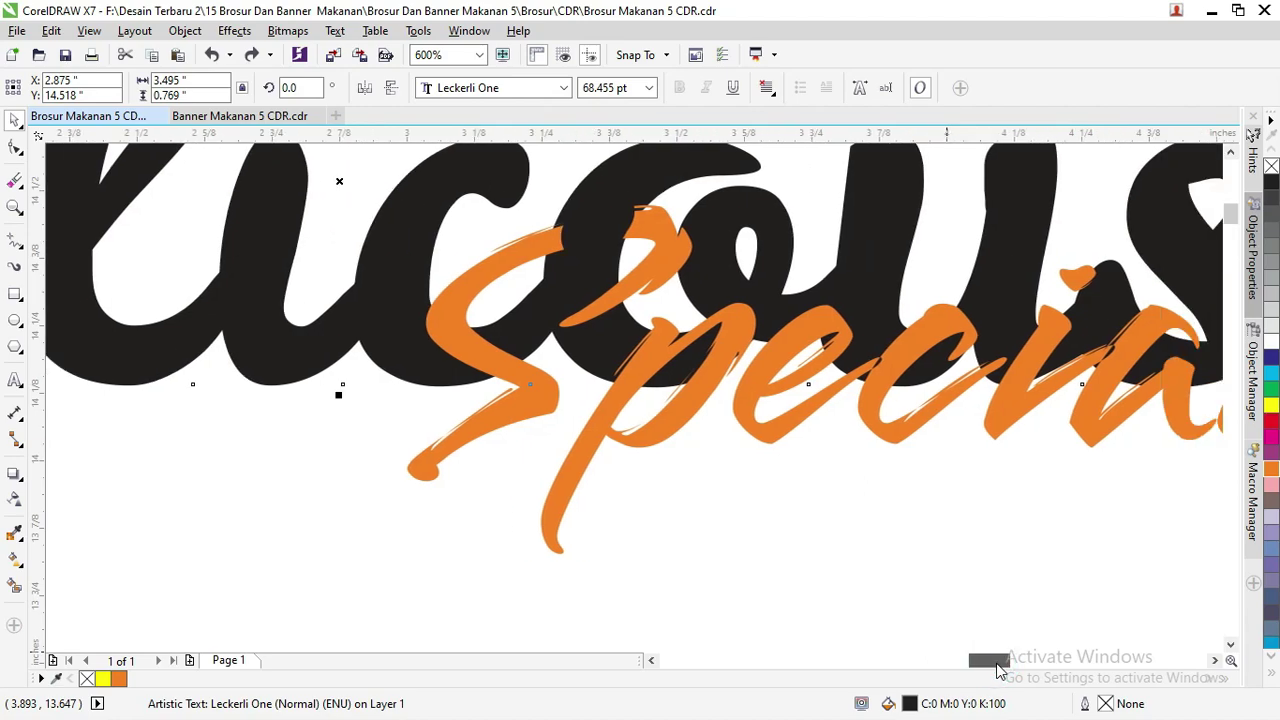
Zoom out to review the lettering, then switch to the Banner Makanan 5 CDR document.
scroll(885, 570, "down", 1)
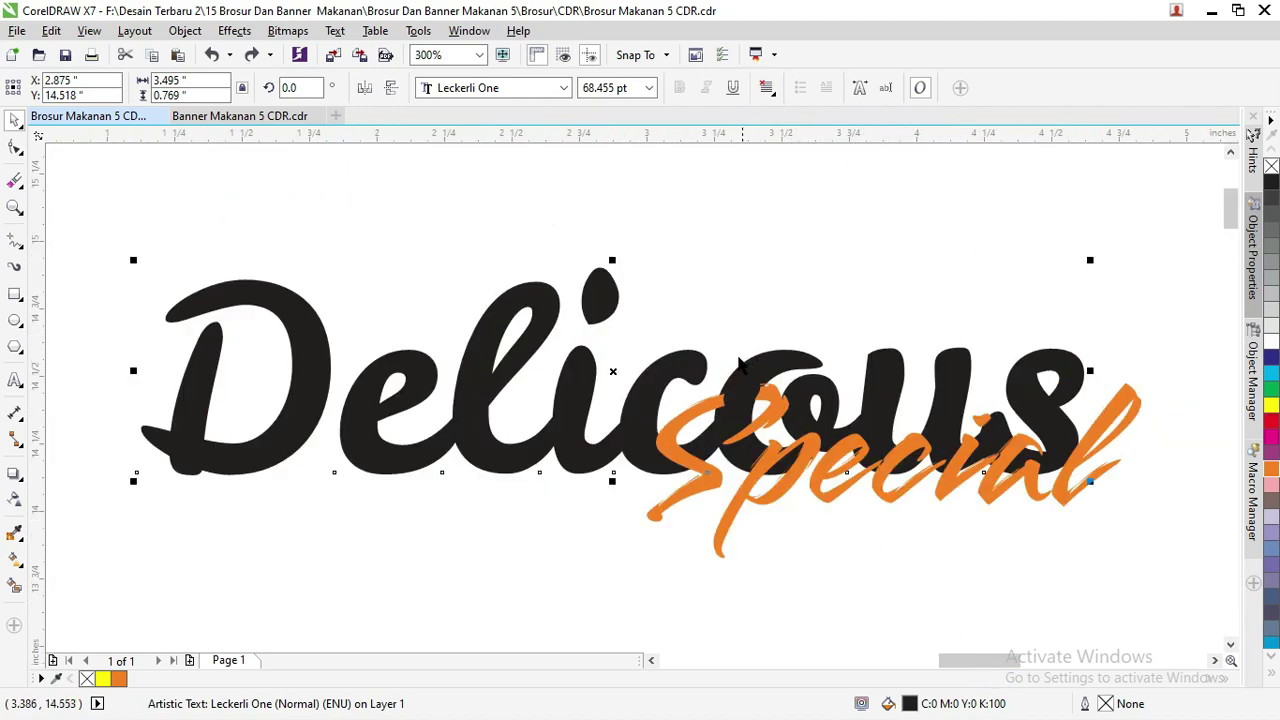
scroll(740, 363, "down", 2)
scroll(738, 363, "down", 1)
scroll(736, 362, "down", 1)
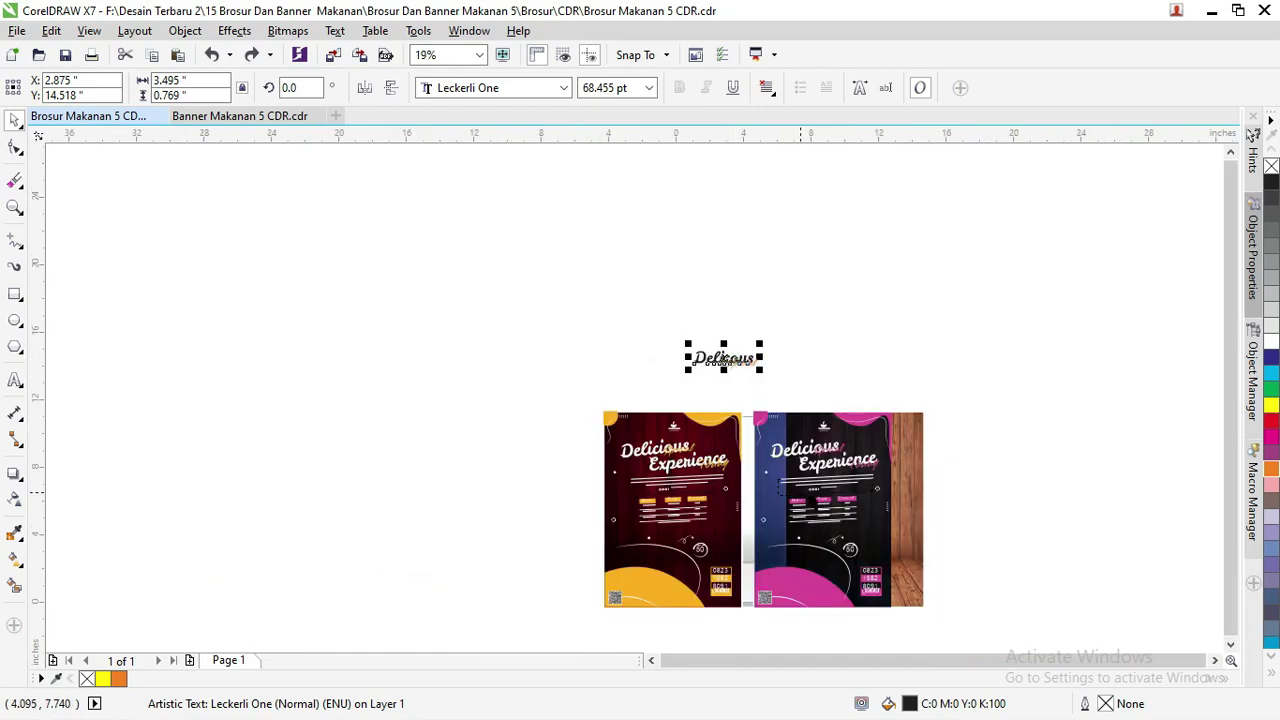
scroll(822, 492, "up", 1)
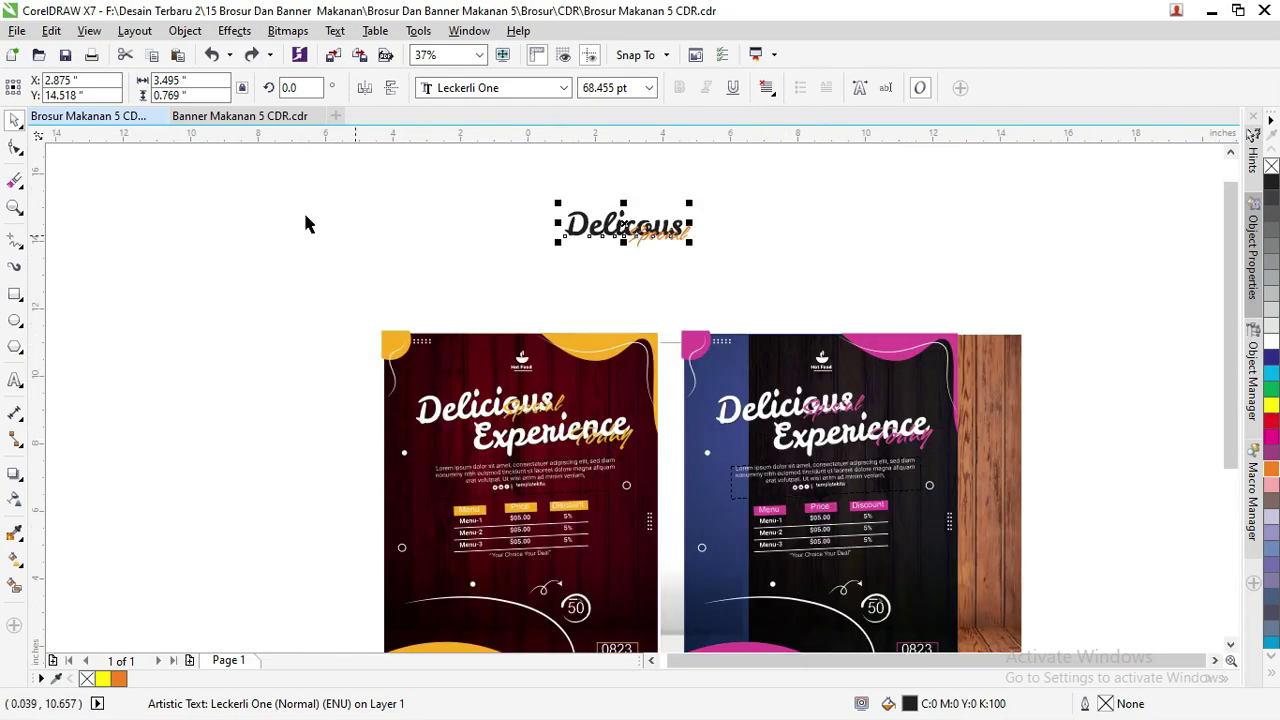
left_click(253, 122)
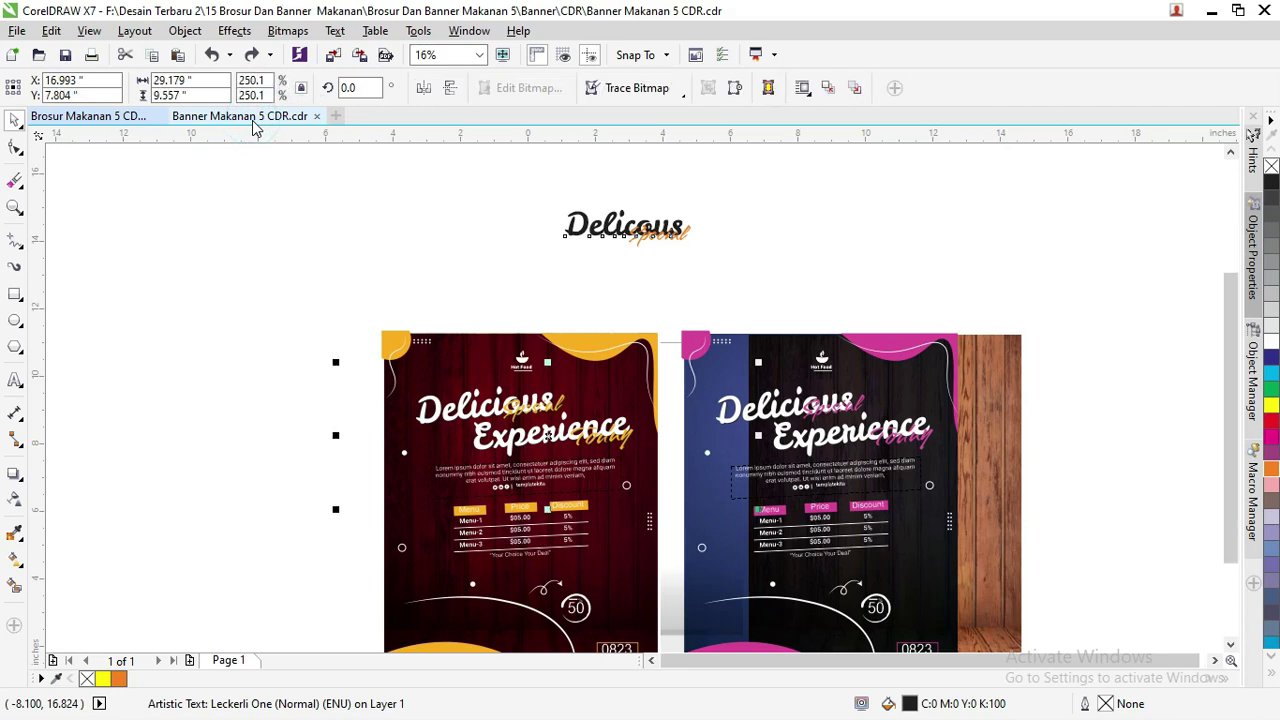